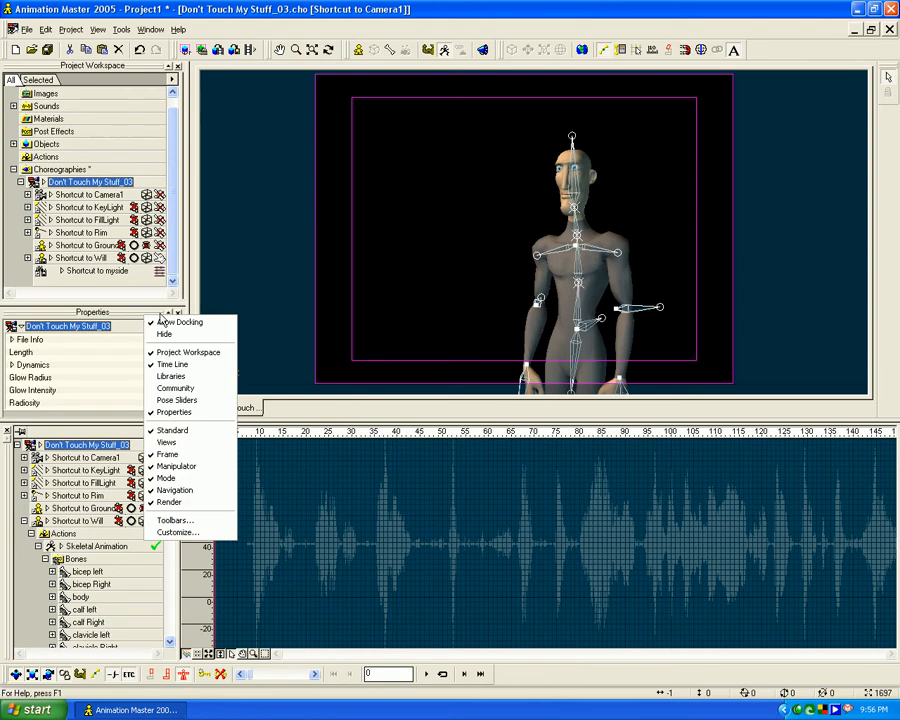
Display the pose sliders and shrink the timeline, set to keyframe display, to enlarge the choreography view
{"action": "left_click", "coordinate": [177, 400]}
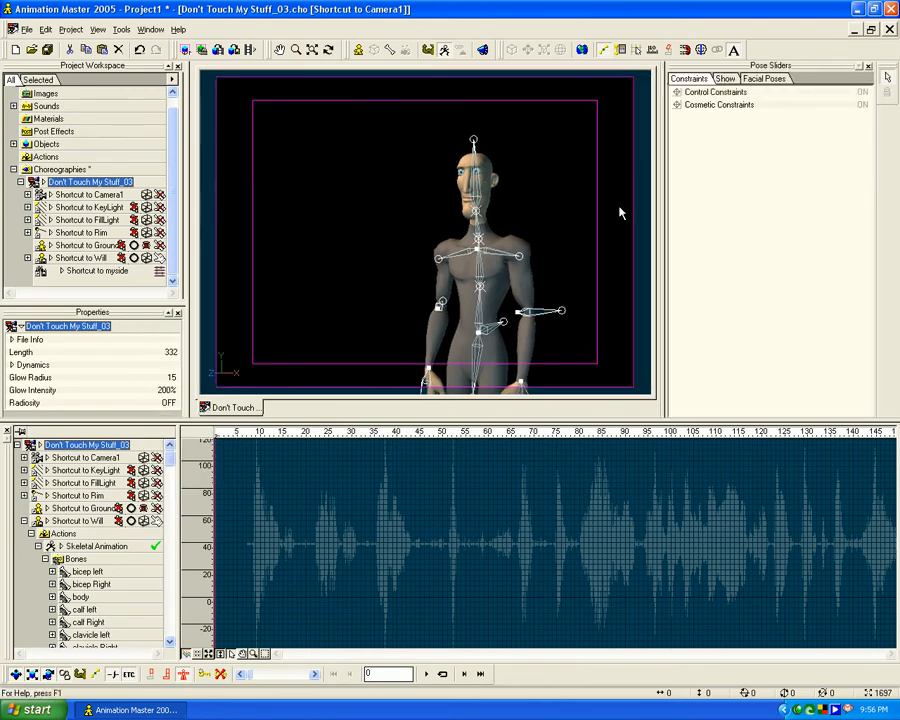
{"action": "left_click_drag", "start_coordinate": [603, 428], "coordinate": [604, 540]}
{"action": "left_click", "coordinate": [197, 654]}
{"action": "left_click_drag", "start_coordinate": [336, 543], "coordinate": [334, 583]}
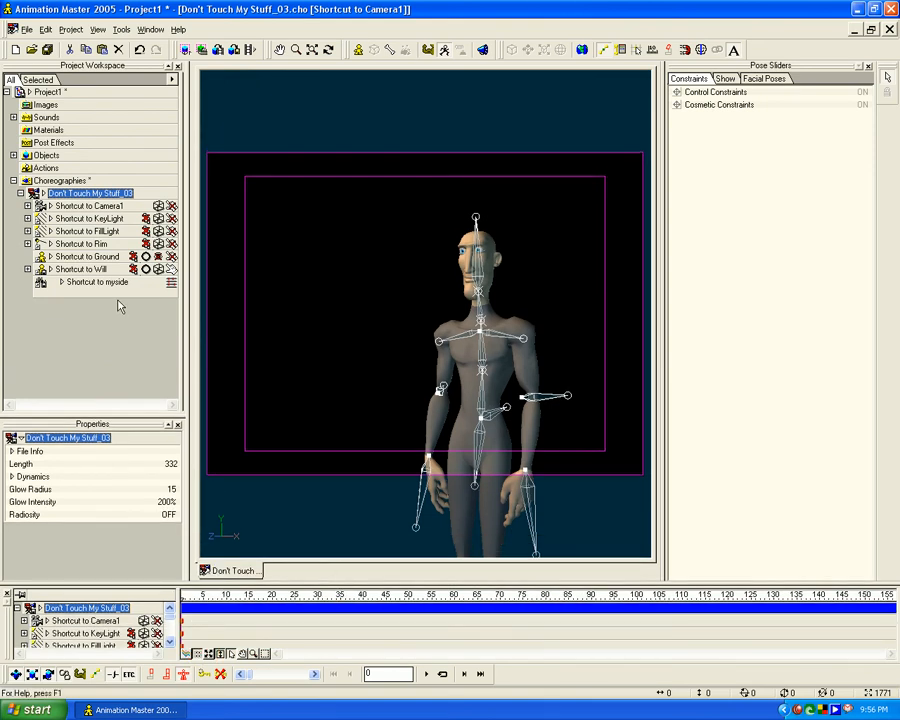
Show the facial poses and expand the Phonemes, Eye Animation and Expressions groups
{"action": "left_click", "coordinate": [764, 80]}
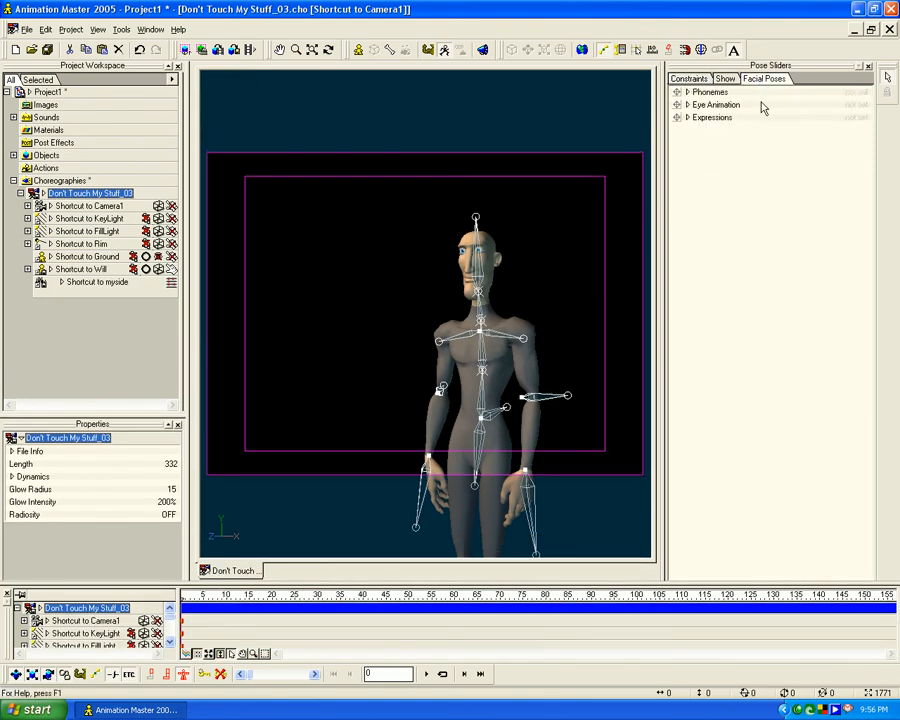
{"action": "left_click", "coordinate": [687, 92]}
{"action": "left_click", "coordinate": [687, 305]}
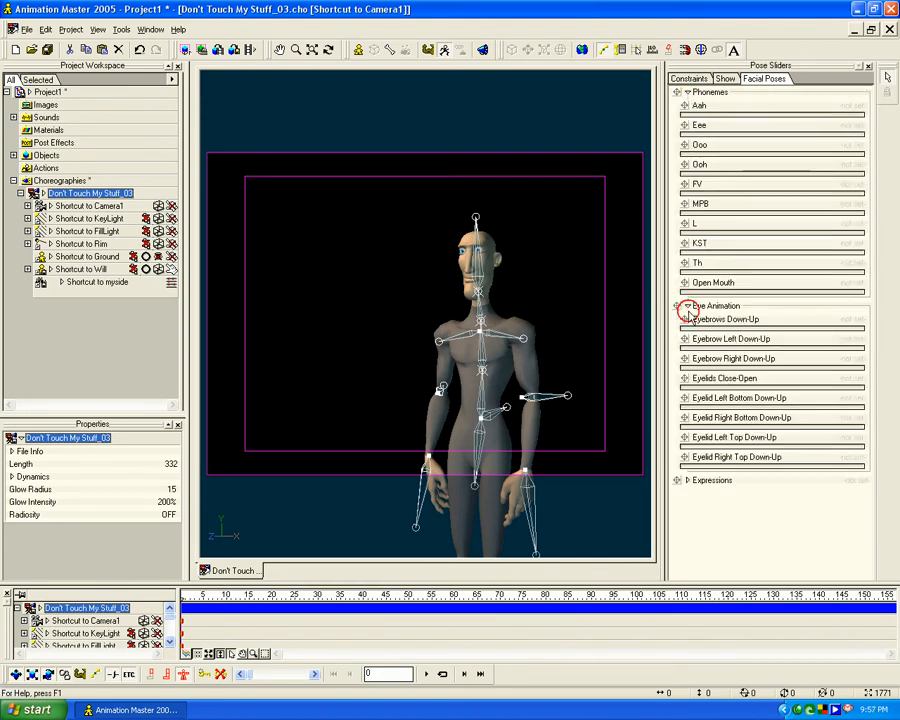
{"action": "left_click", "coordinate": [687, 480]}
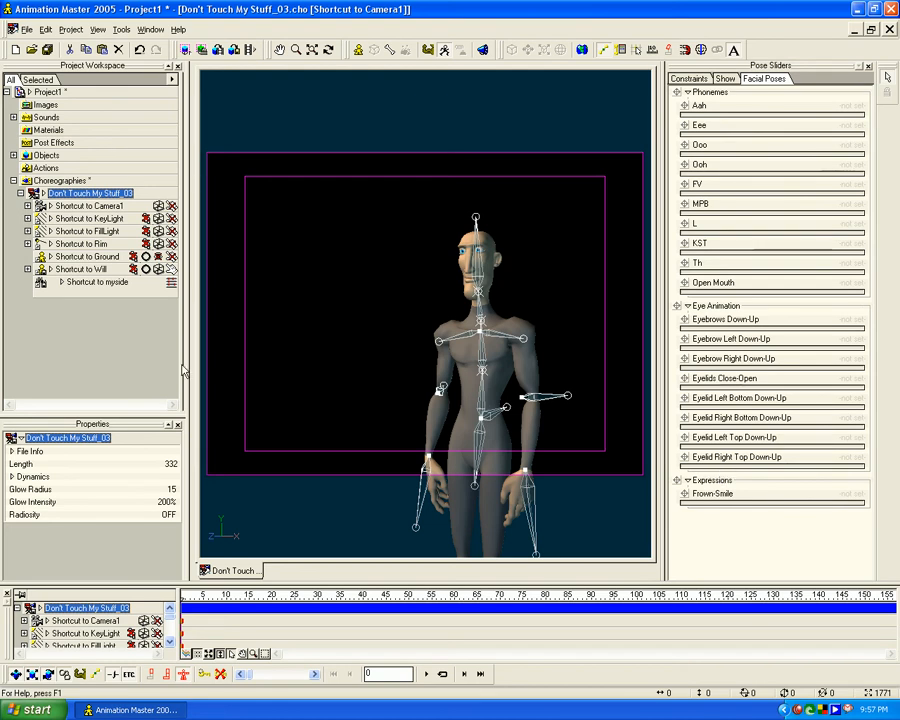
Add a new choreography action to the actions of Shortcut to Will
{"action": "left_click", "coordinate": [28, 269]}
{"action": "left_click", "coordinate": [35, 282]}
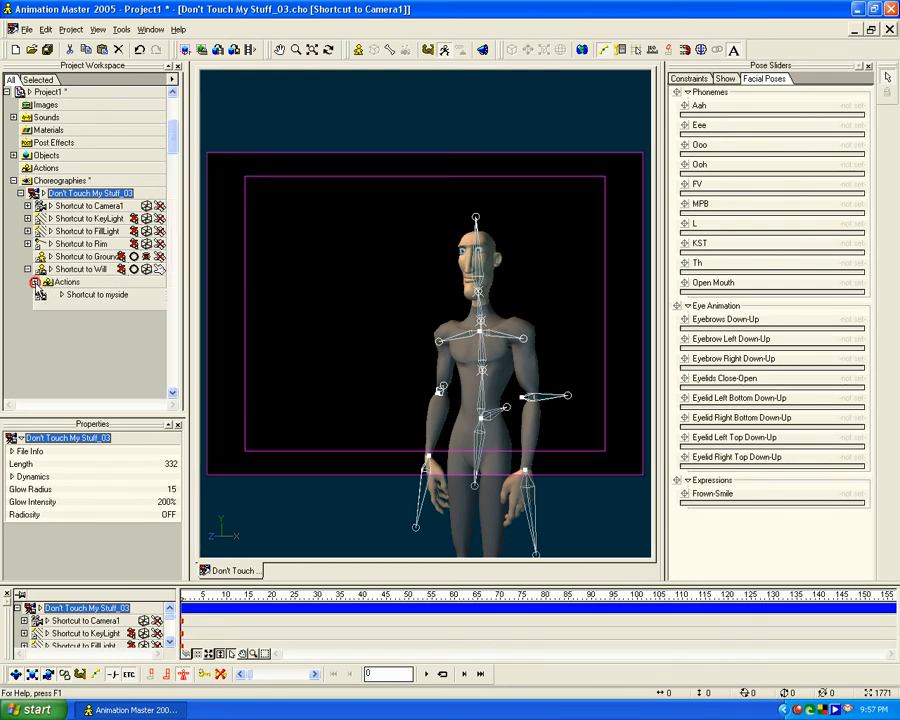
{"action": "left_click", "coordinate": [48, 117]}
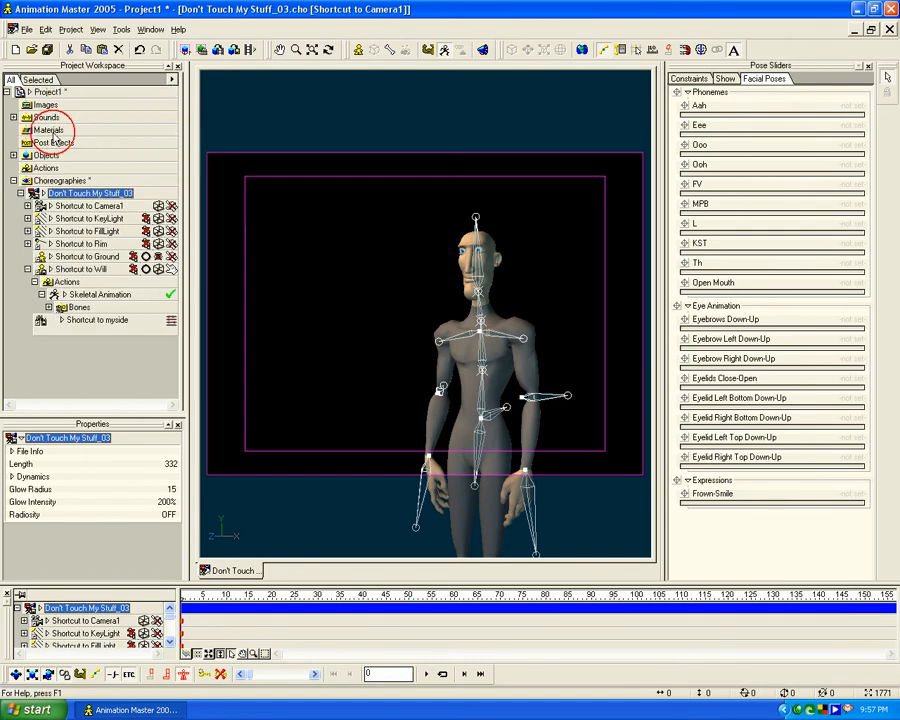
{"action": "left_click", "coordinate": [41, 294]}
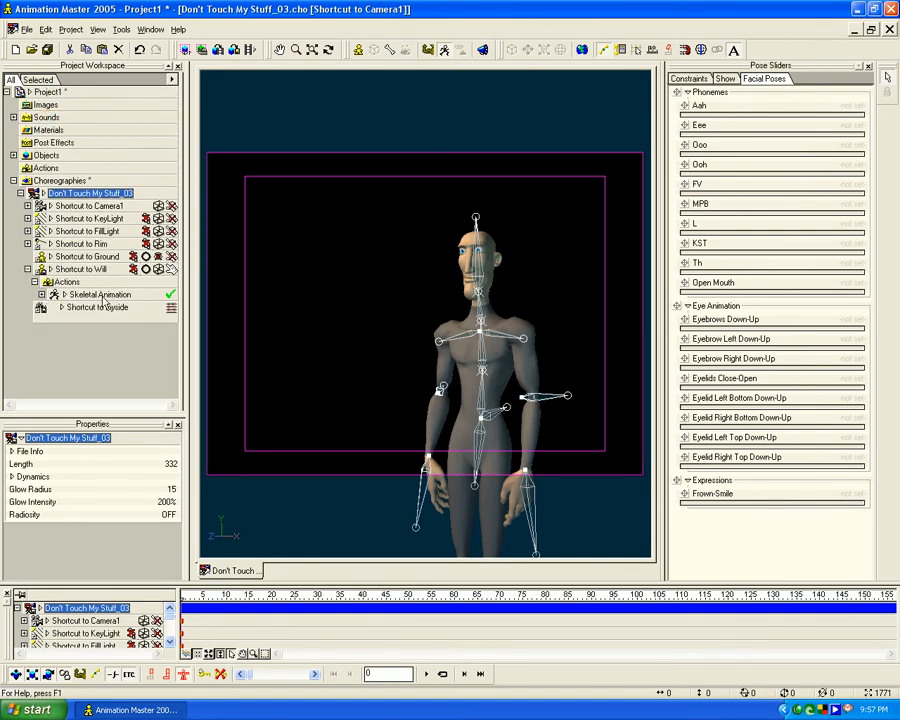
{"action": "left_click", "coordinate": [67, 282]}
{"action": "right_click", "coordinate": [68, 283]}
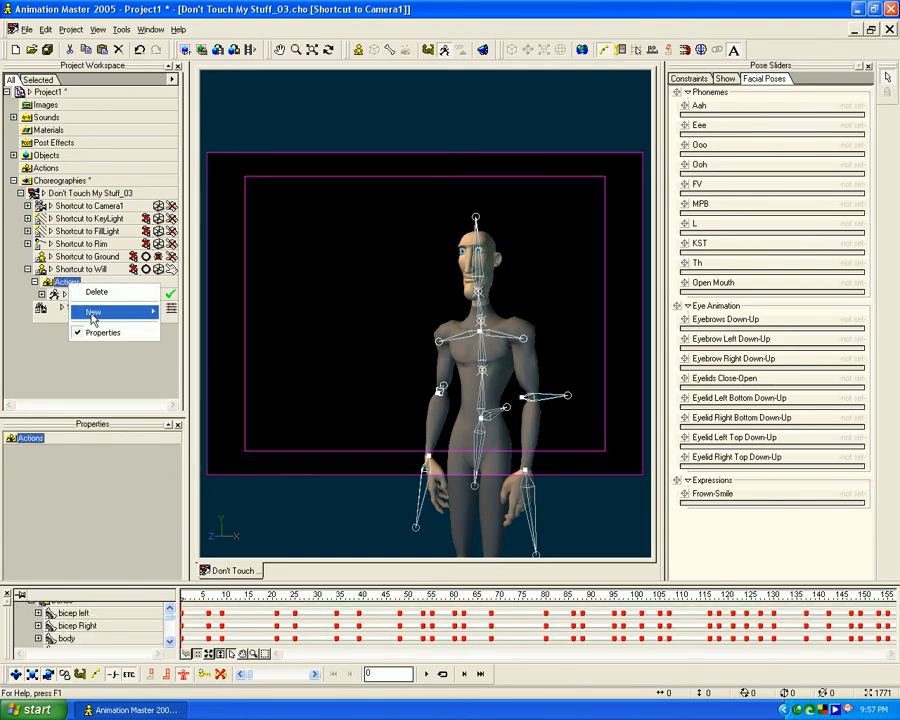
{"action": "mouse_move", "coordinate": [94, 310]}
{"action": "left_click", "coordinate": [185, 311]}
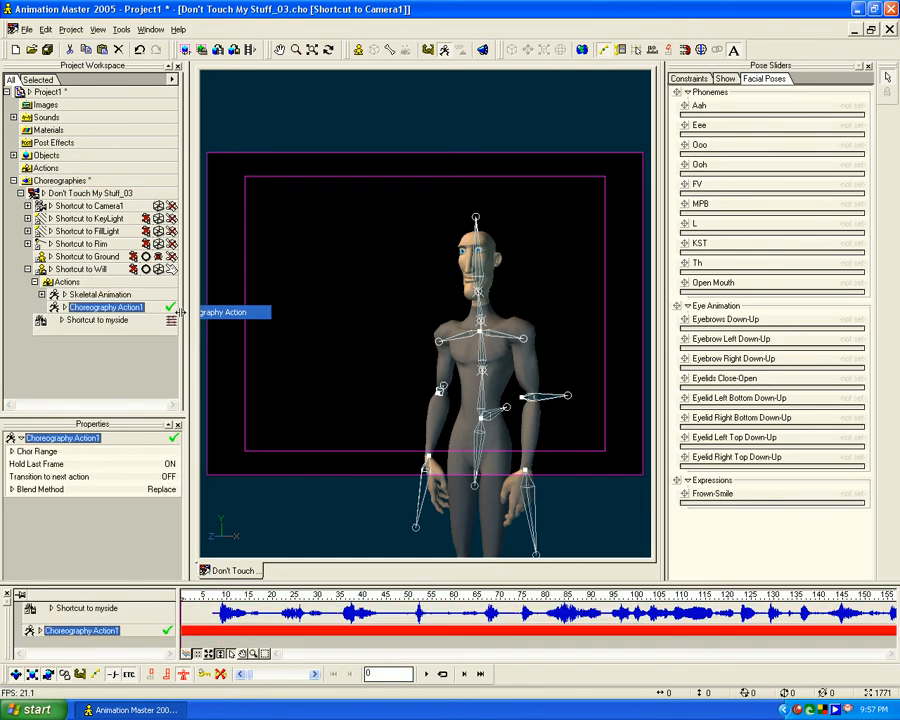
Rename the new choreography action as Facial Animation
{"action": "right_click", "coordinate": [112, 307]}
{"action": "left_click", "coordinate": [141, 331]}
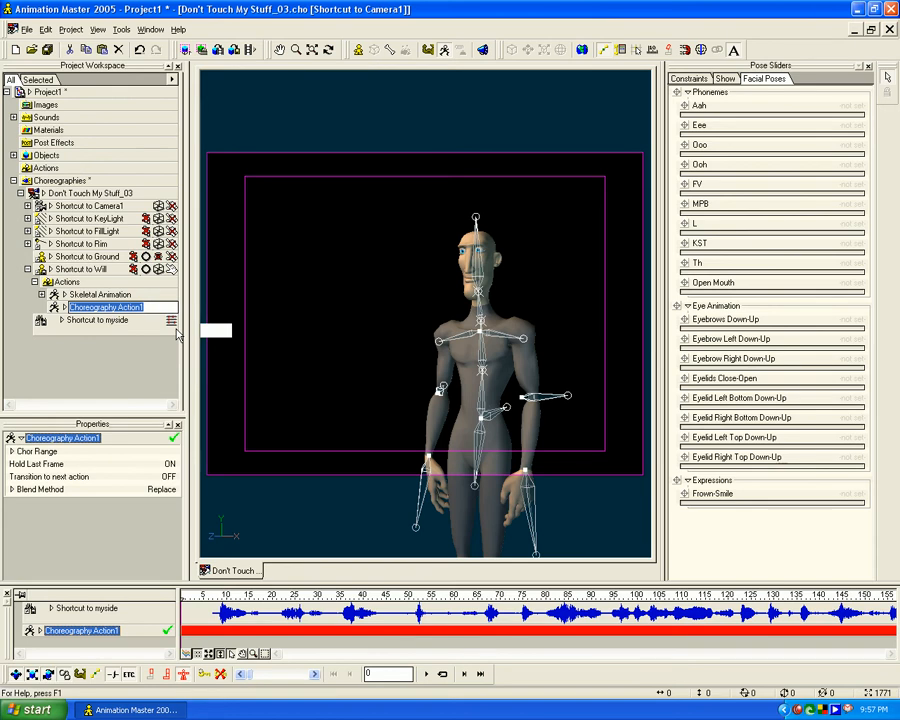
{"action": "type", "text": "Facial Animation"}
{"action": "key", "text": "Return"}
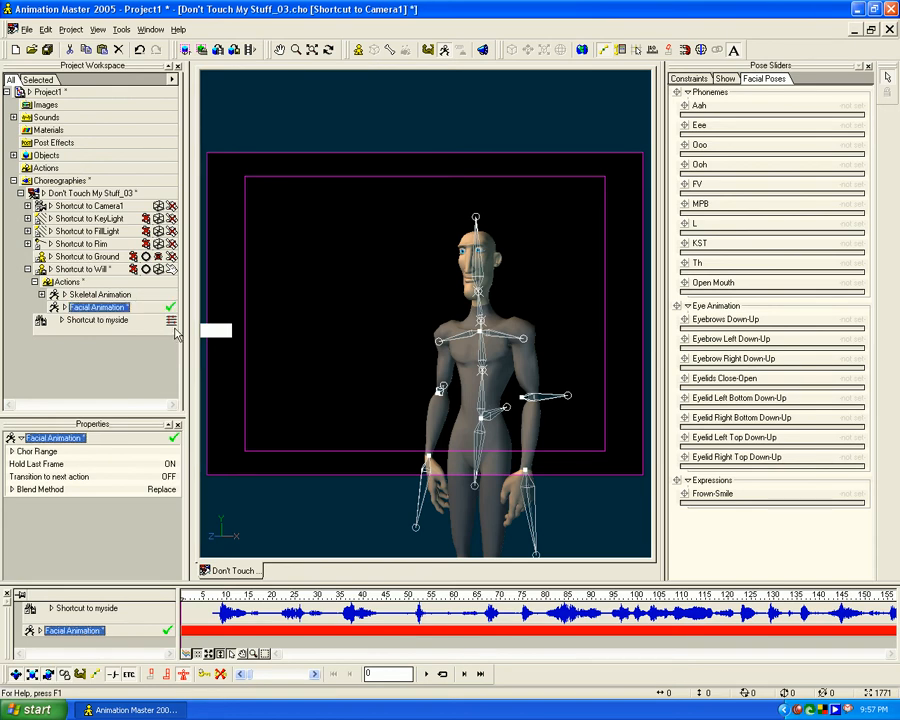
{"action": "left_click", "coordinate": [41, 294]}
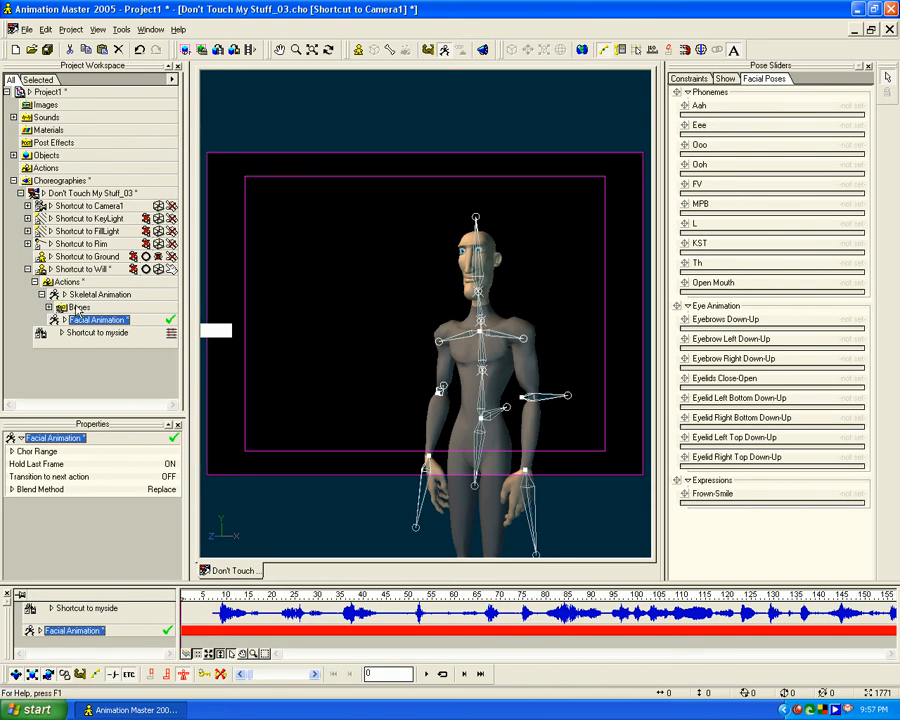
{"action": "left_click", "coordinate": [41, 294]}
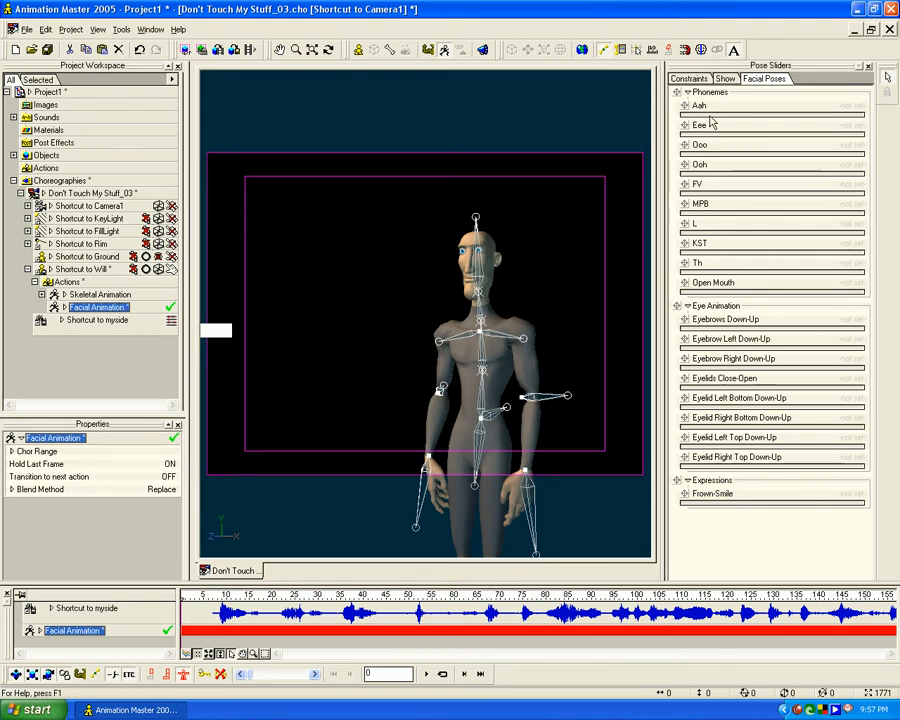
Key every phoneme pose from Aah through Open Mouth at 0% on frame 0
{"action": "left_click", "coordinate": [858, 106]}
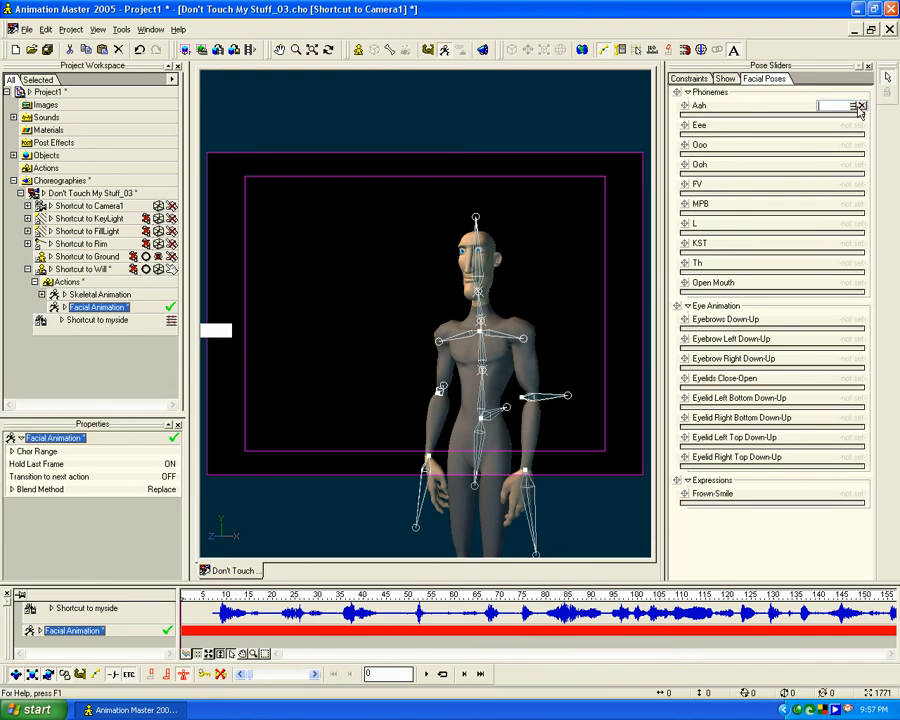
{"action": "left_click", "coordinate": [858, 126]}
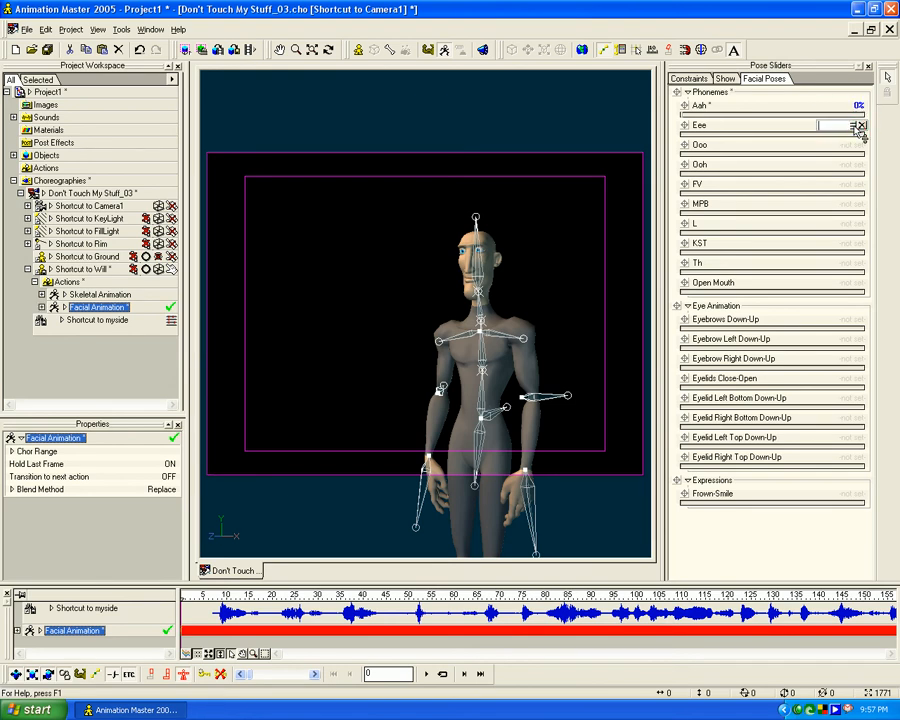
{"action": "left_click", "coordinate": [858, 145]}
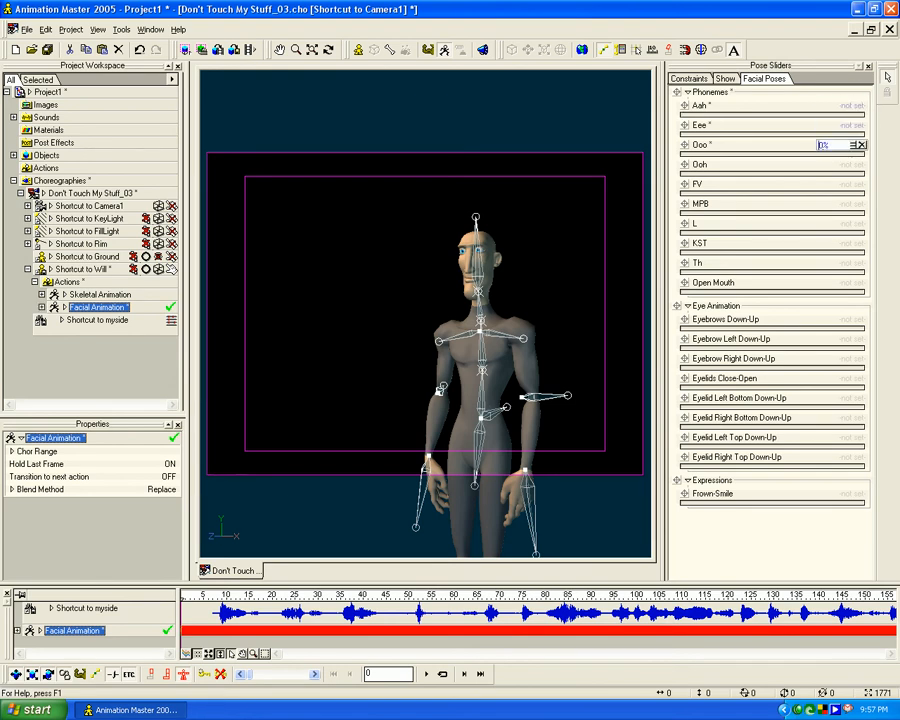
{"action": "left_click", "coordinate": [848, 164]}
{"action": "left_click", "coordinate": [847, 184]}
{"action": "key", "text": "Return"}
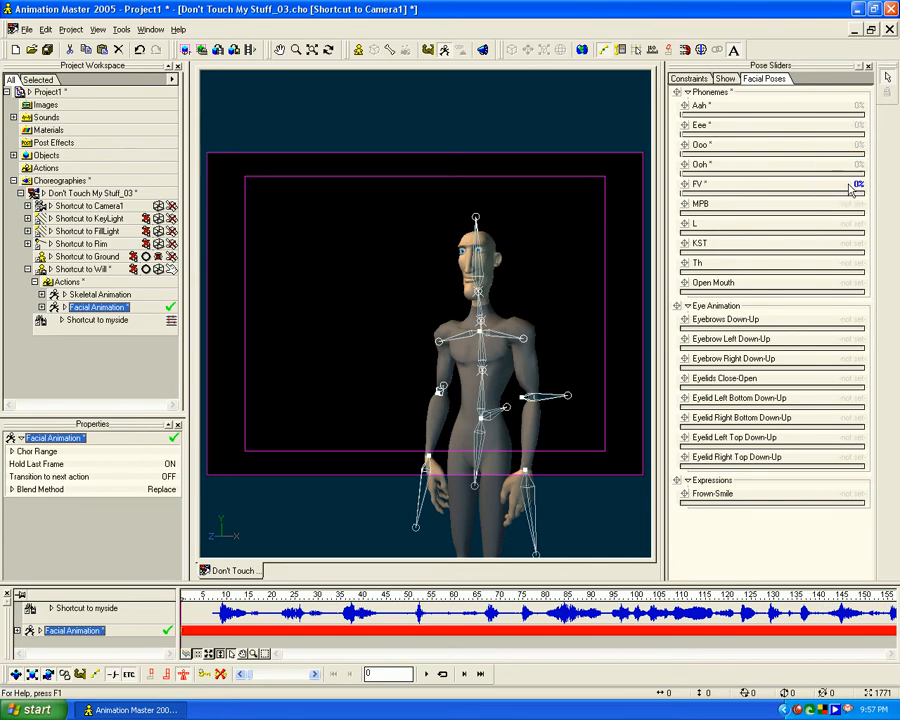
{"action": "left_click", "coordinate": [852, 203]}
{"action": "key", "text": "Return"}
{"action": "left_click", "coordinate": [846, 226]}
{"action": "key", "text": "Return"}
{"action": "left_click", "coordinate": [850, 244]}
{"action": "key", "text": "Return"}
{"action": "left_click", "coordinate": [848, 262]}
{"action": "key", "text": "Return"}
{"action": "left_click", "coordinate": [848, 283]}
{"action": "key", "text": "Return"}
Key all eight Eye Animation poses and the Frown-Smile expression at 0% on frame 0
{"action": "left_click", "coordinate": [850, 319]}
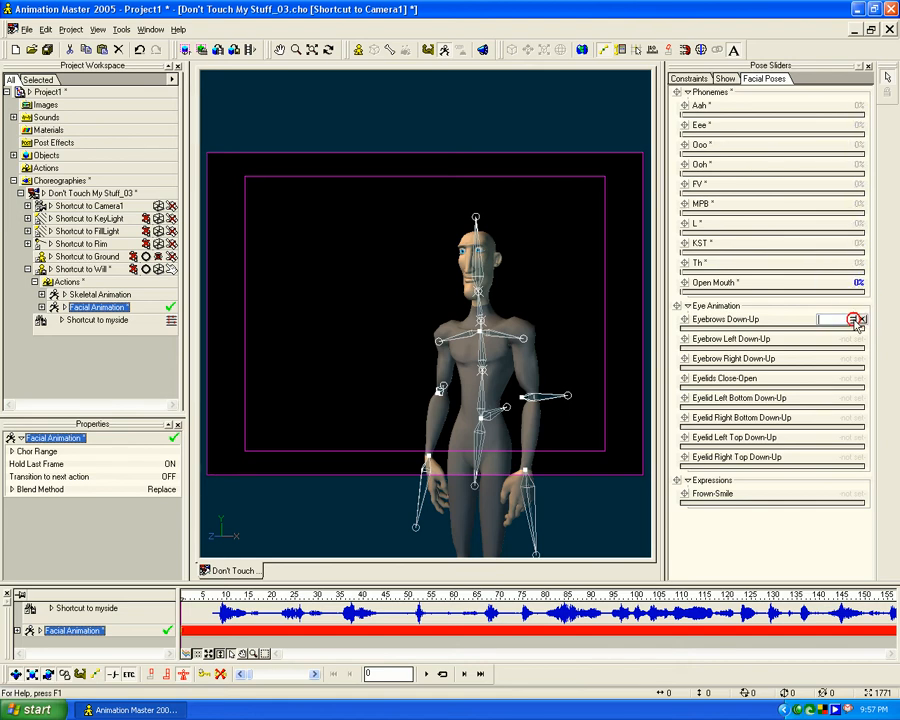
{"action": "key", "text": "Return"}
{"action": "left_click", "coordinate": [852, 339]}
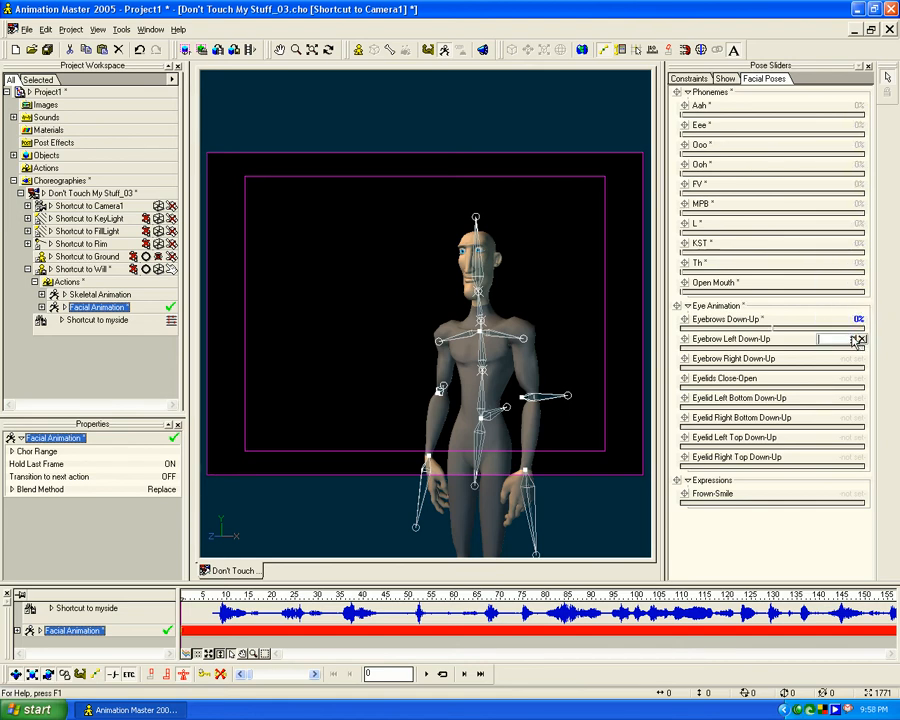
{"action": "key", "text": "Return"}
{"action": "left_click", "coordinate": [850, 358]}
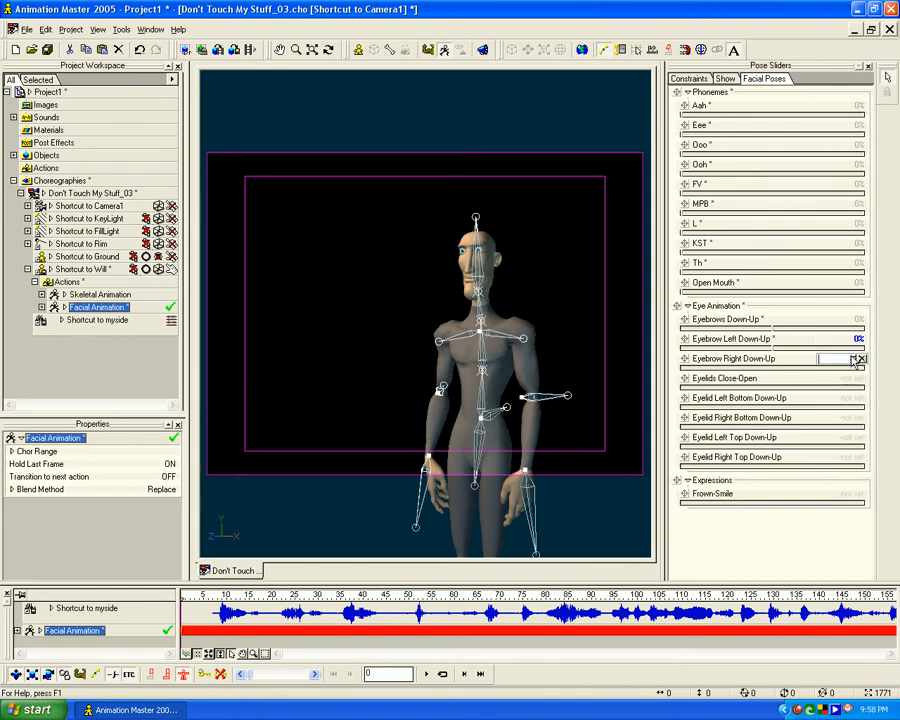
{"action": "key", "text": "Return"}
{"action": "left_click", "coordinate": [852, 378]}
{"action": "key", "text": "Return"}
{"action": "left_click", "coordinate": [850, 398]}
{"action": "key", "text": "Return"}
{"action": "left_click", "coordinate": [852, 417]}
{"action": "key", "text": "Return"}
{"action": "left_click", "coordinate": [855, 438]}
{"action": "key", "text": "Return"}
{"action": "left_click", "coordinate": [856, 458]}
{"action": "key", "text": "Return"}
{"action": "left_click", "coordinate": [855, 493]}
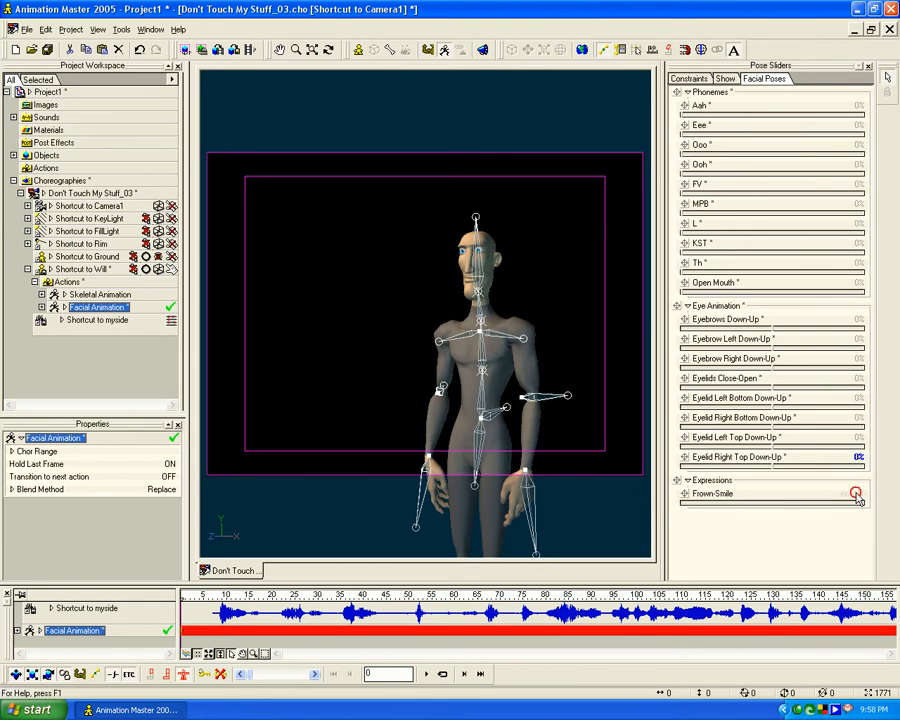
{"action": "key", "text": "Return"}
Check the keyed pose entries in the User Properties of the Facial Animation action
{"action": "left_click", "coordinate": [41, 307]}
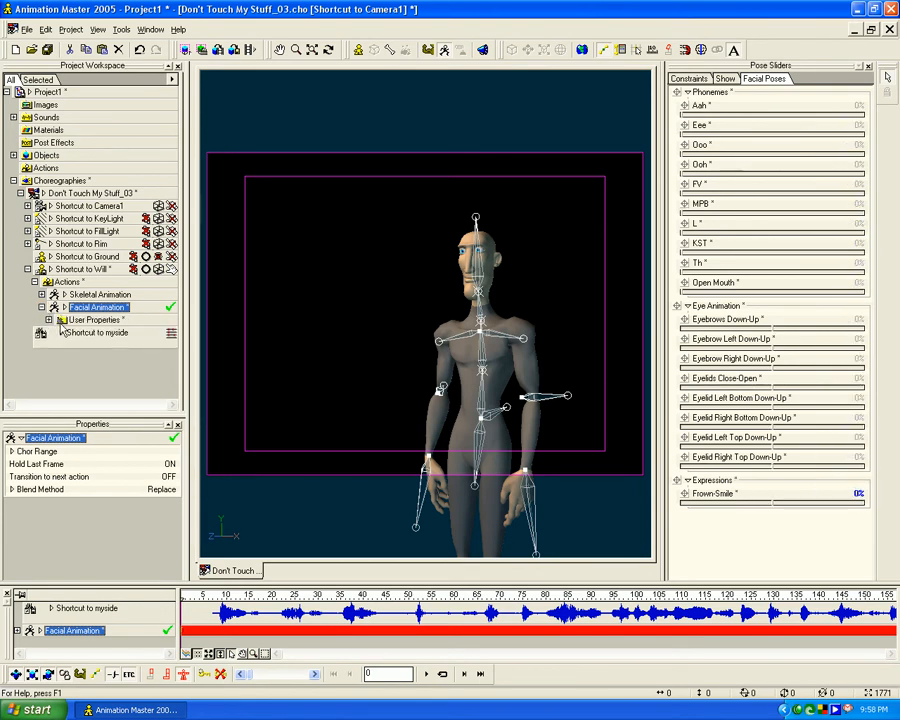
{"action": "left_click", "coordinate": [48, 320]}
{"action": "mouse_move", "coordinate": [168, 204]}
{"action": "left_mouse_down"}
{"action": "mouse_move", "coordinate": [173, 303]}
{"action": "mouse_move", "coordinate": [172, 200]}
{"action": "left_mouse_up"}
{"action": "left_click", "coordinate": [48, 129]}
Create a new camera in the project's objects and name it FaceCam
{"action": "key", "text": "t"}
{"action": "left_click_drag", "start_coordinate": [456, 288], "coordinate": [441, 242]}
{"action": "key", "text": "m"}
{"action": "scroll", "coordinate": [431, 216], "scroll_direction": "down", "scroll_amount": 5}
{"action": "key", "text": "t"}
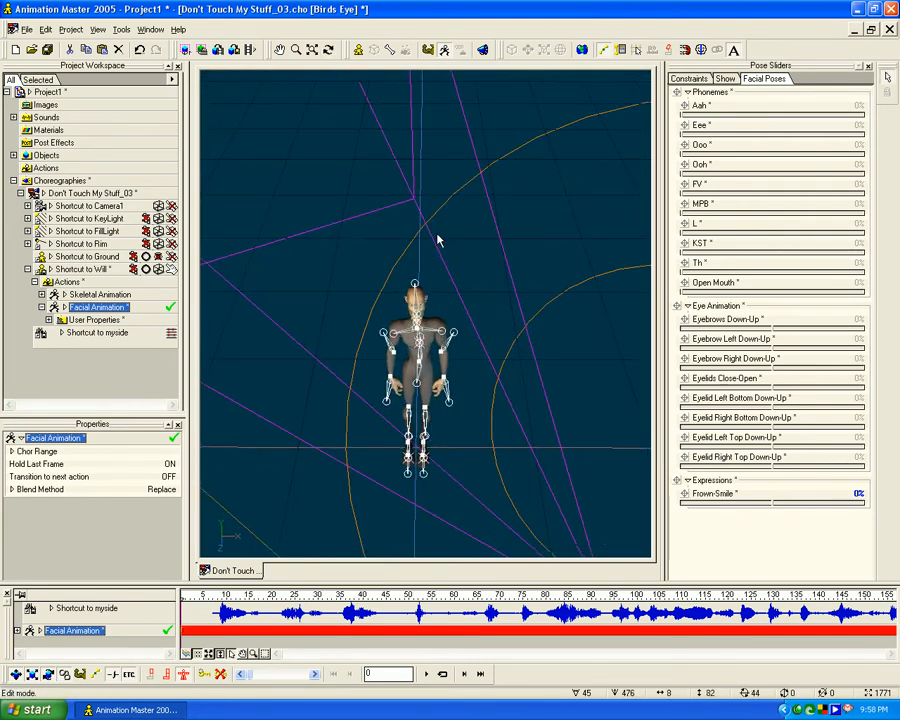
{"action": "right_click", "coordinate": [33, 156]}
{"action": "mouse_move", "coordinate": [55, 165]}
{"action": "left_click", "coordinate": [165, 179]}
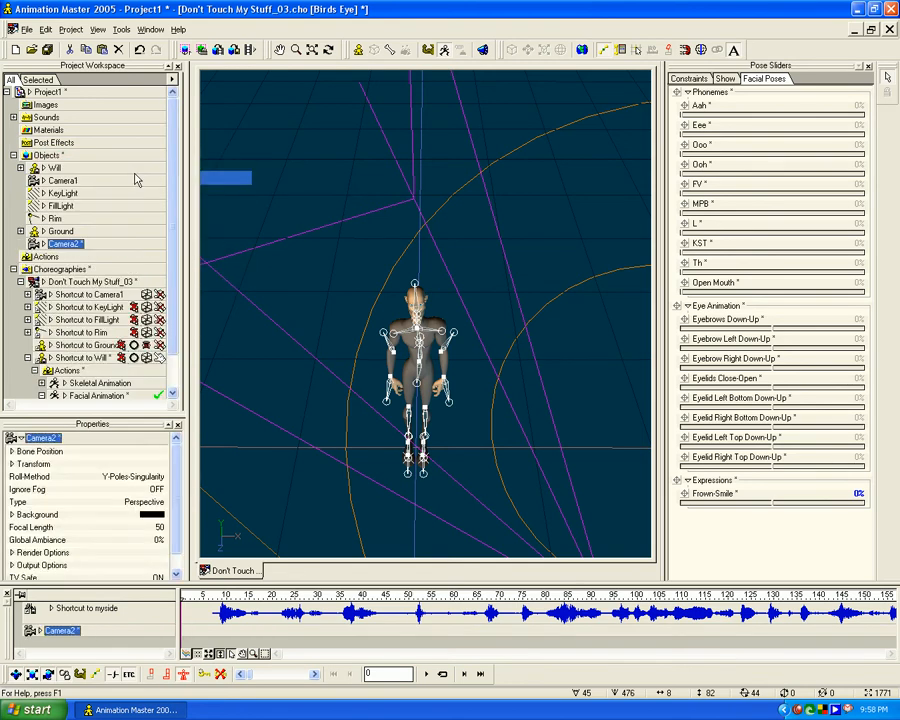
{"action": "right_click", "coordinate": [75, 245]}
{"action": "left_click", "coordinate": [130, 263]}
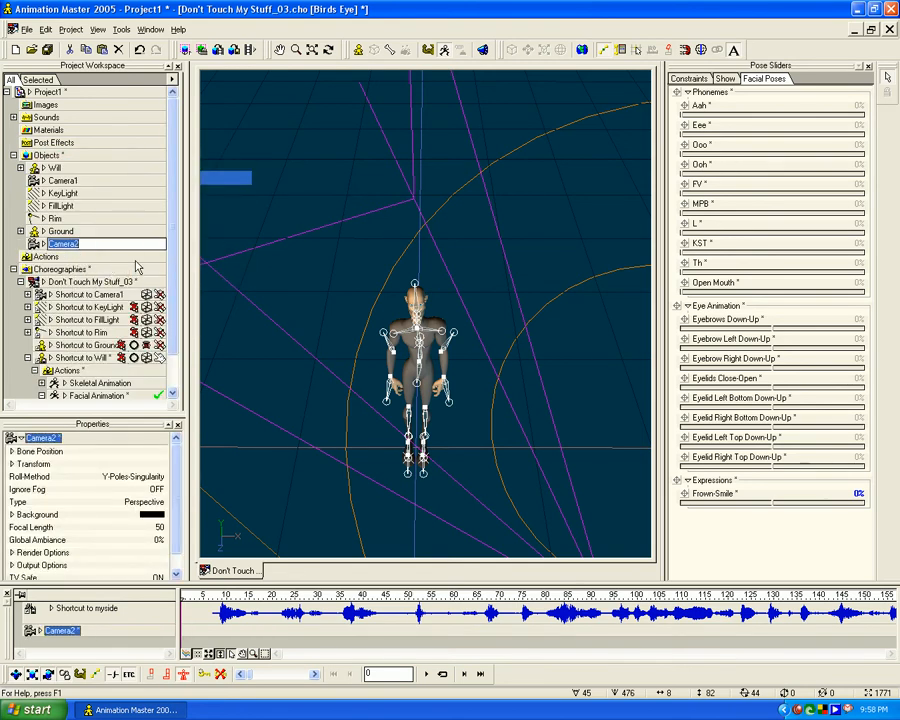
{"action": "type", "text": "FaceCam"}
{"action": "key", "text": "Return"}
Place the FaceCam camera in the Don't Touch My Stuff_03 choreography and view it from the top
{"action": "left_click", "coordinate": [70, 245]}
{"action": "left_click_drag", "start_coordinate": [70, 245], "coordinate": [71, 285]}
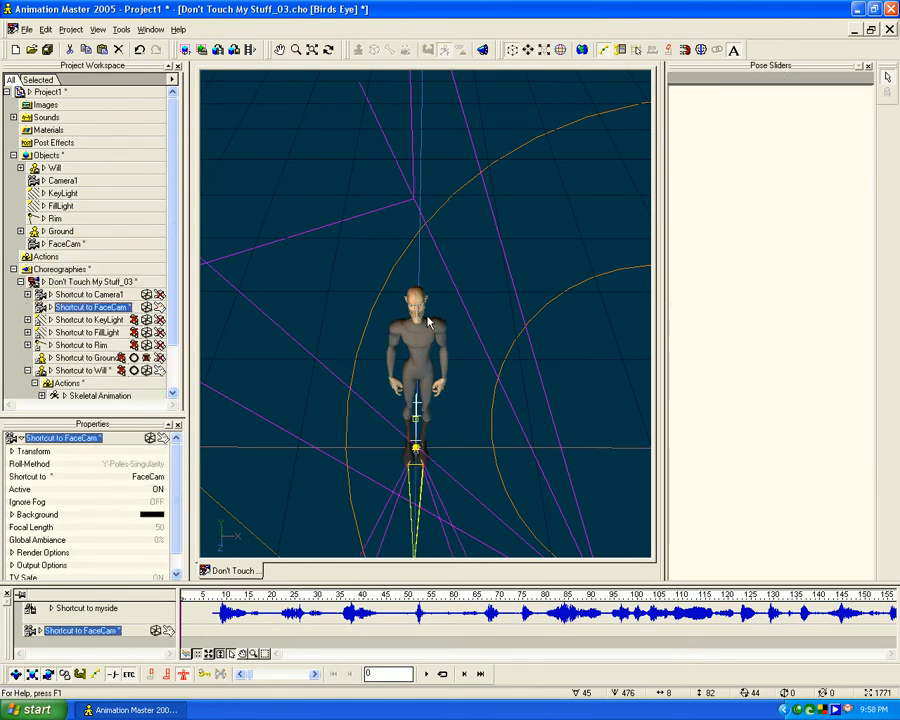
{"action": "key", "text": "5"}
{"action": "scroll", "coordinate": [503, 345], "scroll_direction": "down", "scroll_amount": 2}
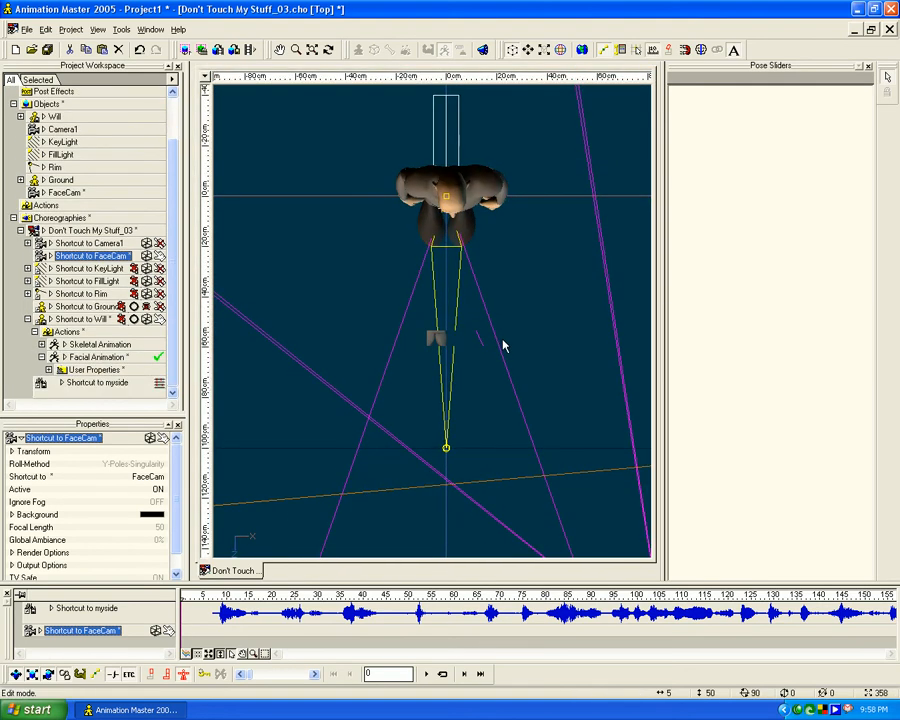
Dock the camera's properties beneath the pose sliders and set FaceCam's Z translation to 95 cm
{"action": "left_click", "coordinate": [496, 356]}
{"action": "scroll", "coordinate": [546, 344], "scroll_direction": "down", "scroll_amount": 10}
{"action": "middle_click_drag", "start_coordinate": [525, 293], "coordinate": [513, 186]}
{"action": "left_click", "coordinate": [421, 189]}
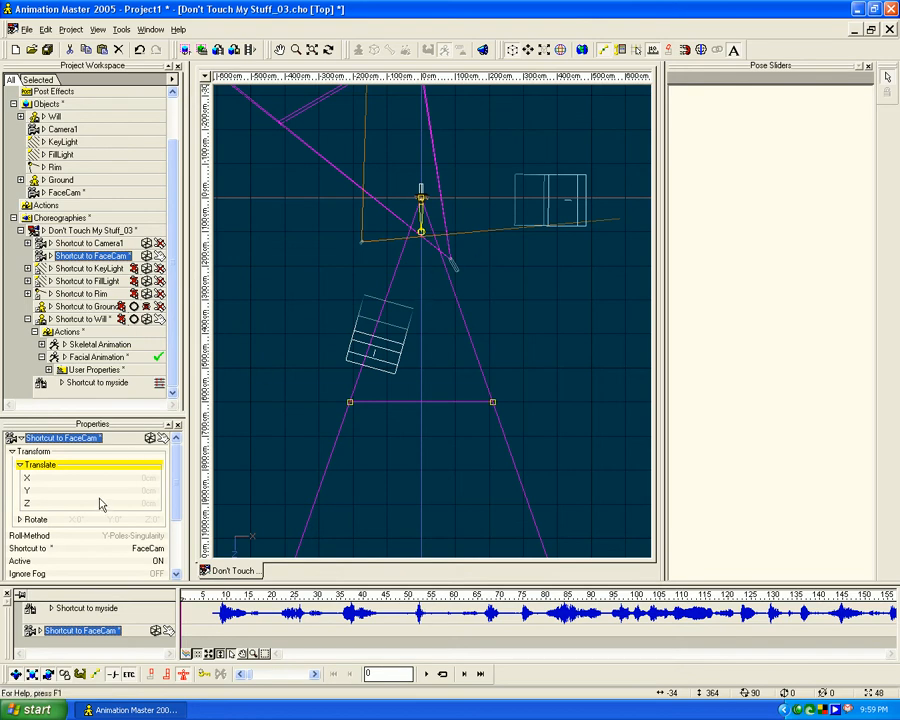
{"action": "left_click_drag", "start_coordinate": [40, 443], "coordinate": [760, 298]}
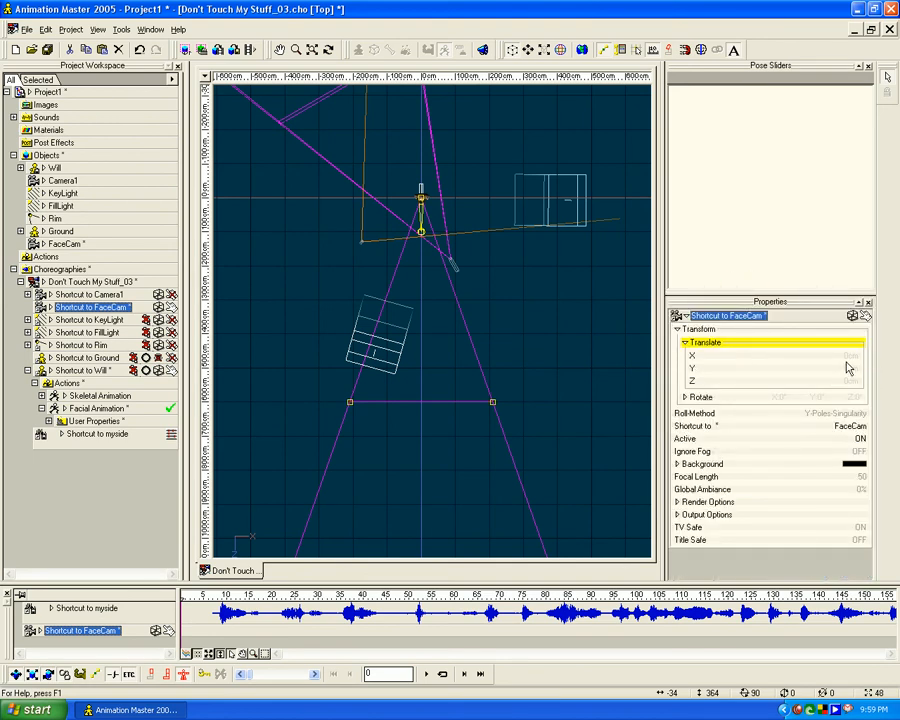
{"action": "mouse_move", "coordinate": [846, 382]}
{"action": "left_mouse_down"}
{"action": "mouse_move", "coordinate": [858, 383]}
{"action": "mouse_move", "coordinate": [849, 390]}
{"action": "left_mouse_up"}
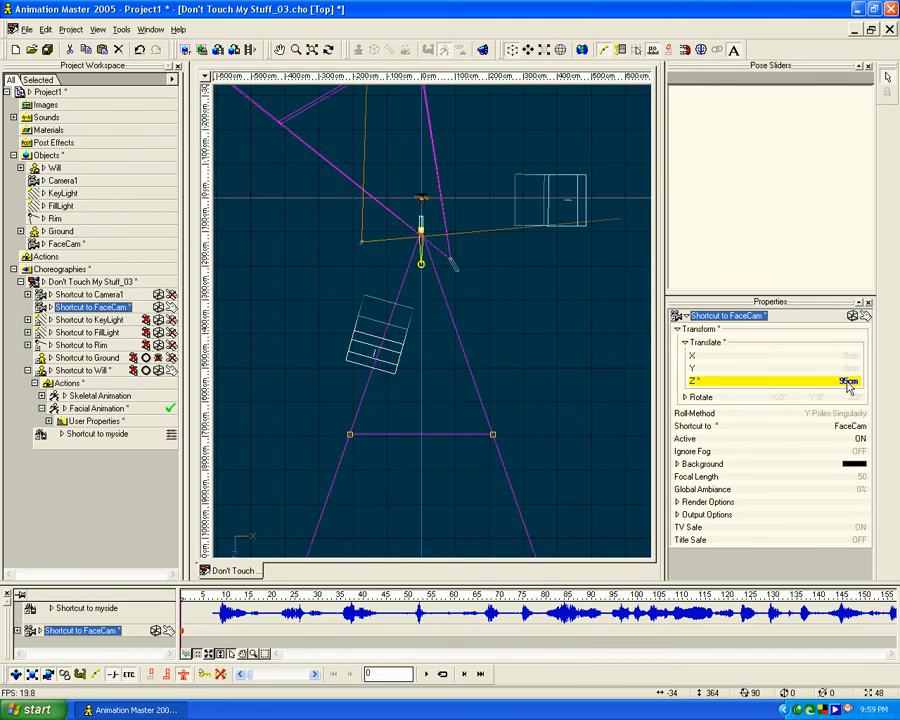
Set FaceCam's Y translation to 161 cm and its X translation to 3 cm
{"action": "key", "text": "1"}
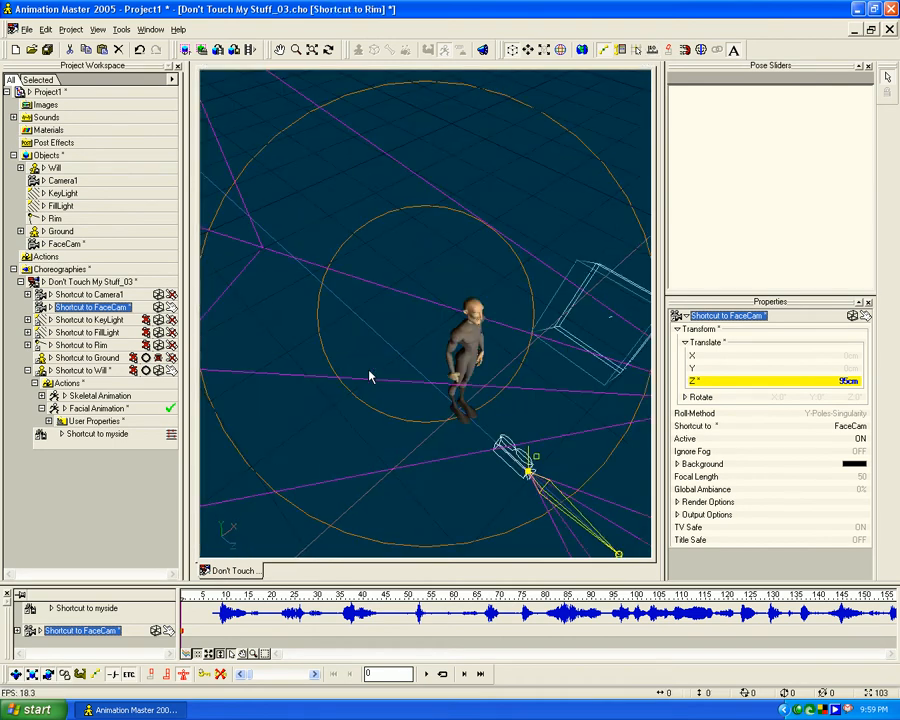
{"action": "key", "text": "1"}
{"action": "left_click_drag", "start_coordinate": [849, 369], "coordinate": [850, 358]}
{"action": "key", "text": "5"}
{"action": "middle_click_drag", "start_coordinate": [500, 338], "coordinate": [502, 401]}
{"action": "scroll", "coordinate": [498, 380], "scroll_direction": "up", "scroll_amount": 6}
{"action": "middle_click_drag", "start_coordinate": [520, 272], "coordinate": [535, 394]}
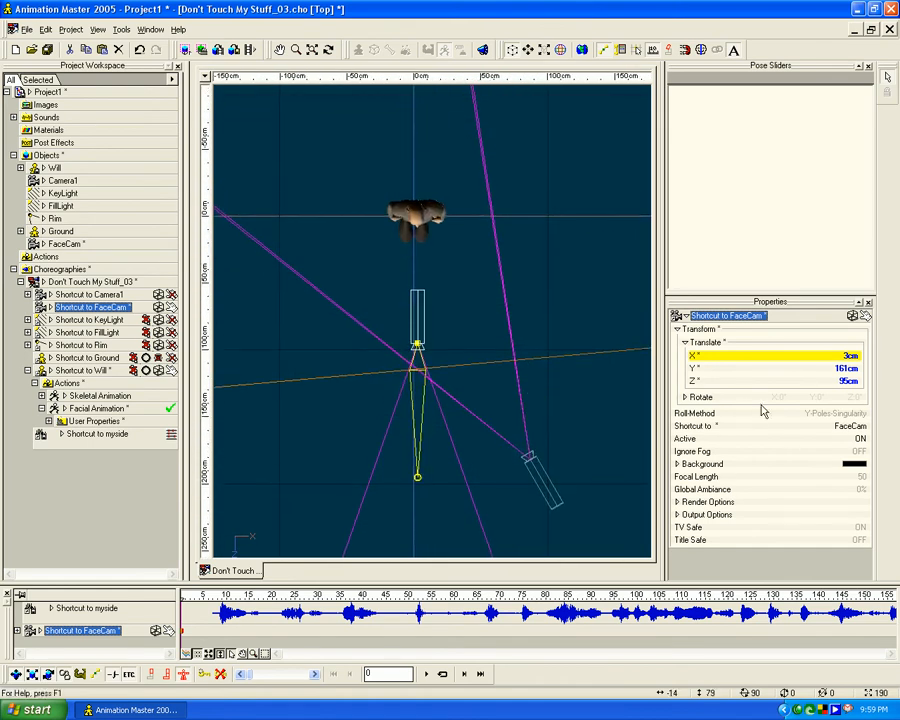
Set FaceCam's Y rotation to -180 so the camera faces the character
{"action": "left_click", "coordinate": [685, 398]}
{"action": "left_click", "coordinate": [843, 423]}
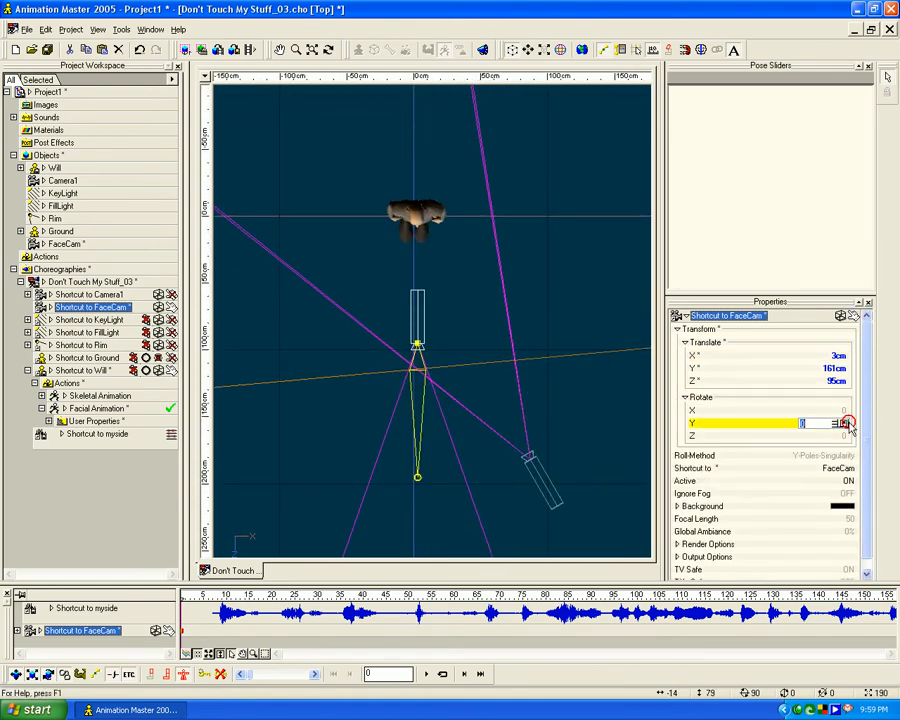
{"action": "key", "text": "Return"}
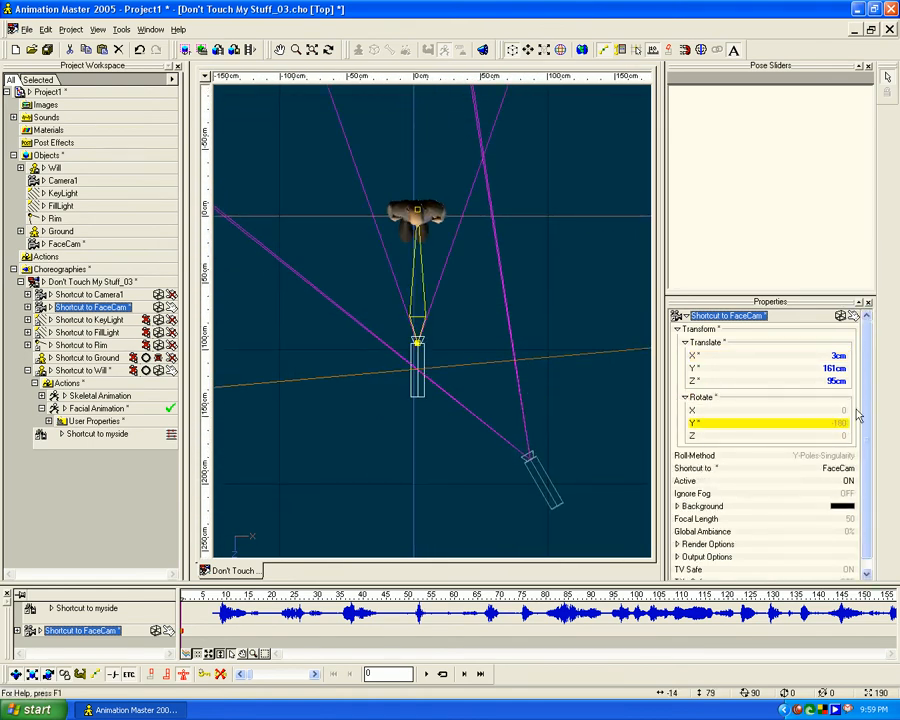
Compare the Camera1 and FaceCam views, then tighten FaceCam's framing with Y translation 162 cm and Z translation 66 cm
{"action": "key", "text": "0"}
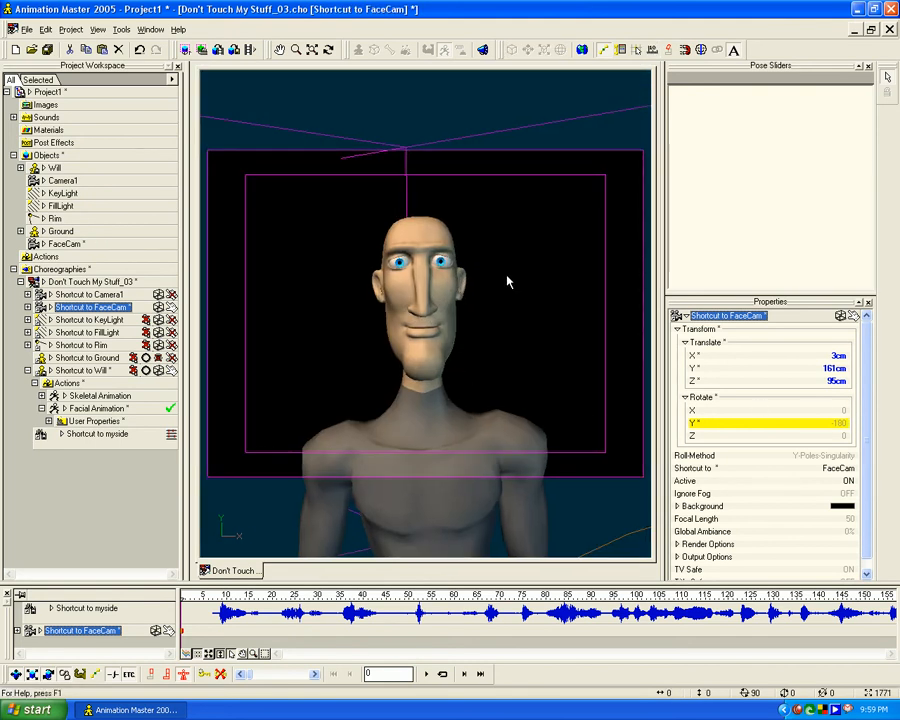
{"action": "key", "text": "0"}
{"action": "key", "text": "0"}
{"action": "key", "text": "0"}
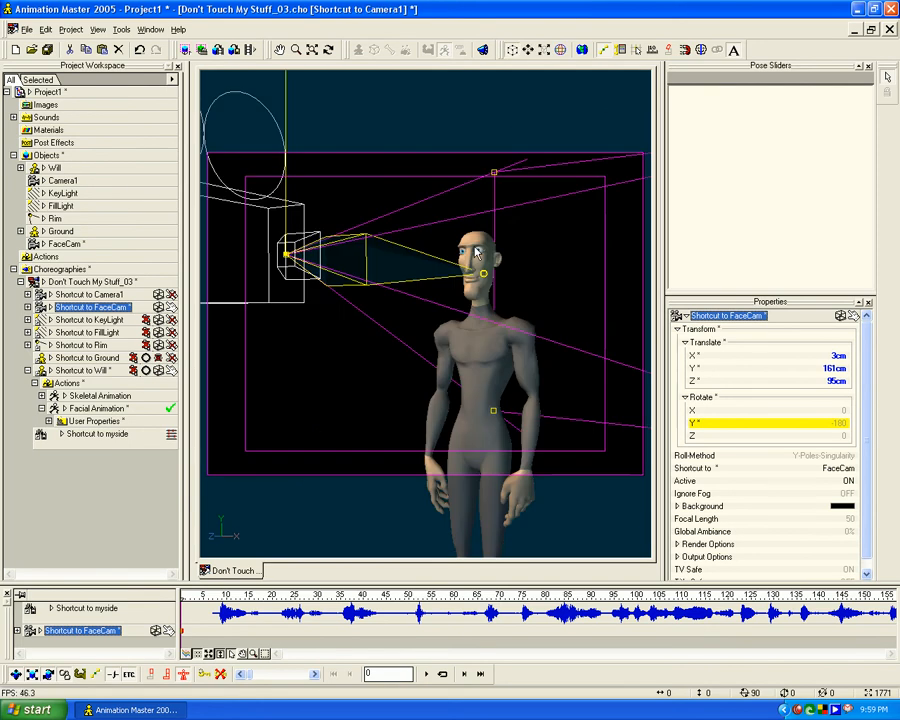
{"action": "key", "text": "0"}
{"action": "key", "text": "0"}
{"action": "key", "text": "0"}
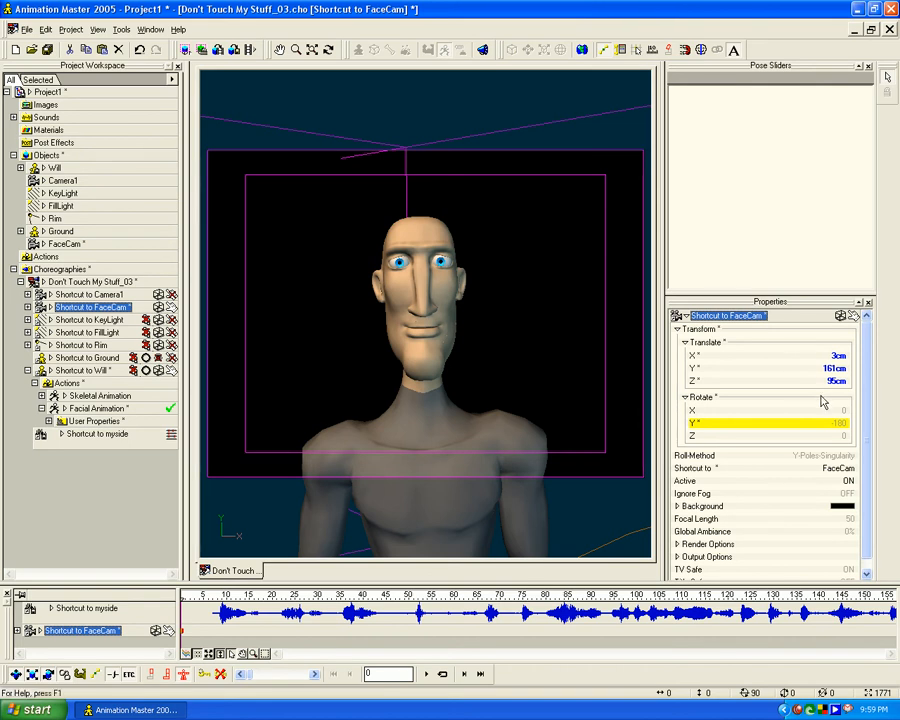
{"action": "left_click_drag", "start_coordinate": [835, 388], "coordinate": [836, 358]}
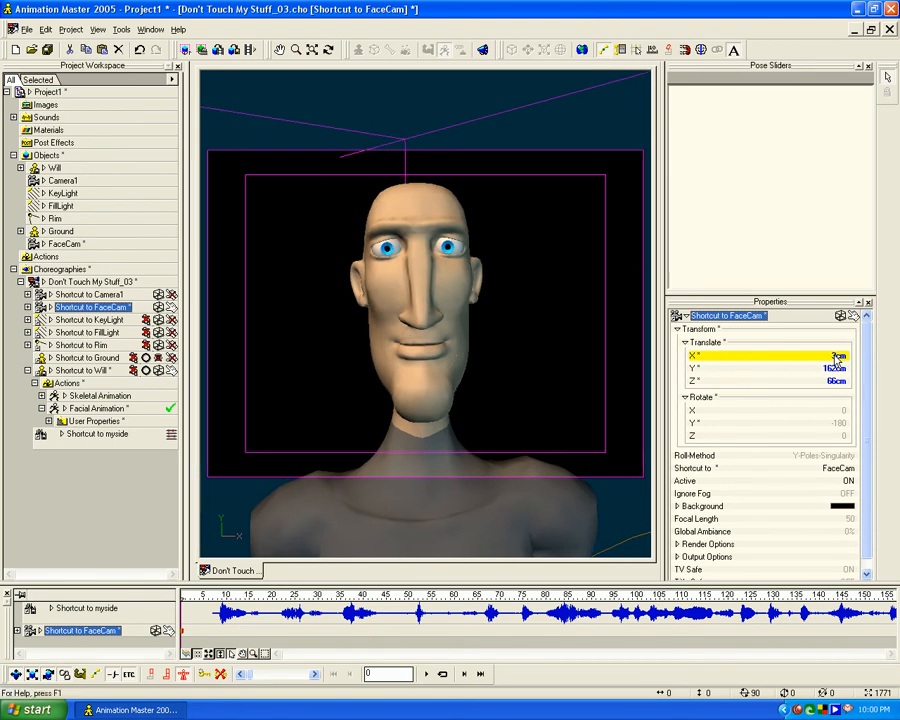
Inspect FaceCam's placement from the top and from a Birds Eye view showing both Will's head and the camera
{"action": "key", "text": "5"}
{"action": "scroll", "coordinate": [458, 336], "scroll_direction": "up", "scroll_amount": 5}
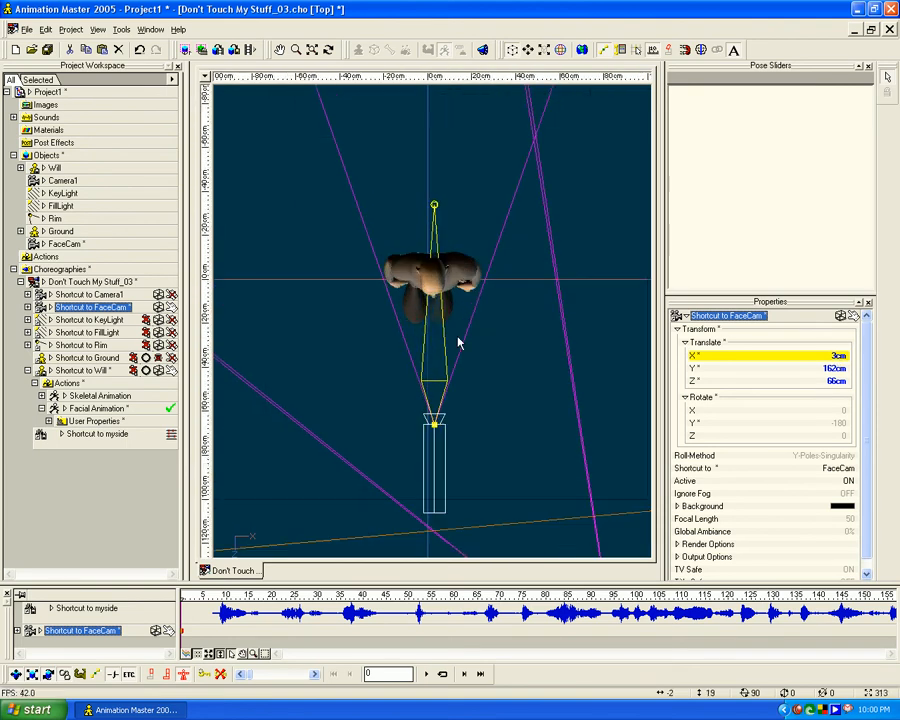
{"action": "scroll", "coordinate": [458, 342], "scroll_direction": "down", "scroll_amount": 1}
{"action": "left_click_drag", "start_coordinate": [477, 354], "coordinate": [496, 320]}
{"action": "key", "text": "1"}
{"action": "key", "text": "t"}
{"action": "left_click_drag", "start_coordinate": [402, 315], "coordinate": [346, 348]}
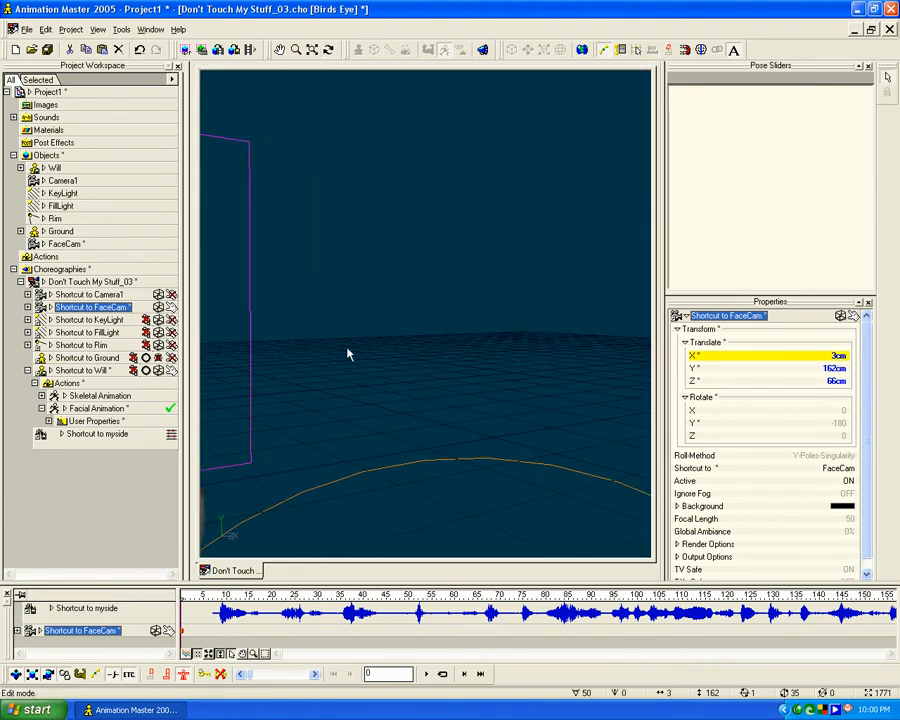
{"action": "key", "text": "1"}
{"action": "key", "text": "1"}
{"action": "key", "text": "t"}
{"action": "left_click_drag", "start_coordinate": [521, 326], "coordinate": [488, 287]}
{"action": "key", "text": "m"}
{"action": "key", "text": "t"}
{"action": "key", "text": "m"}
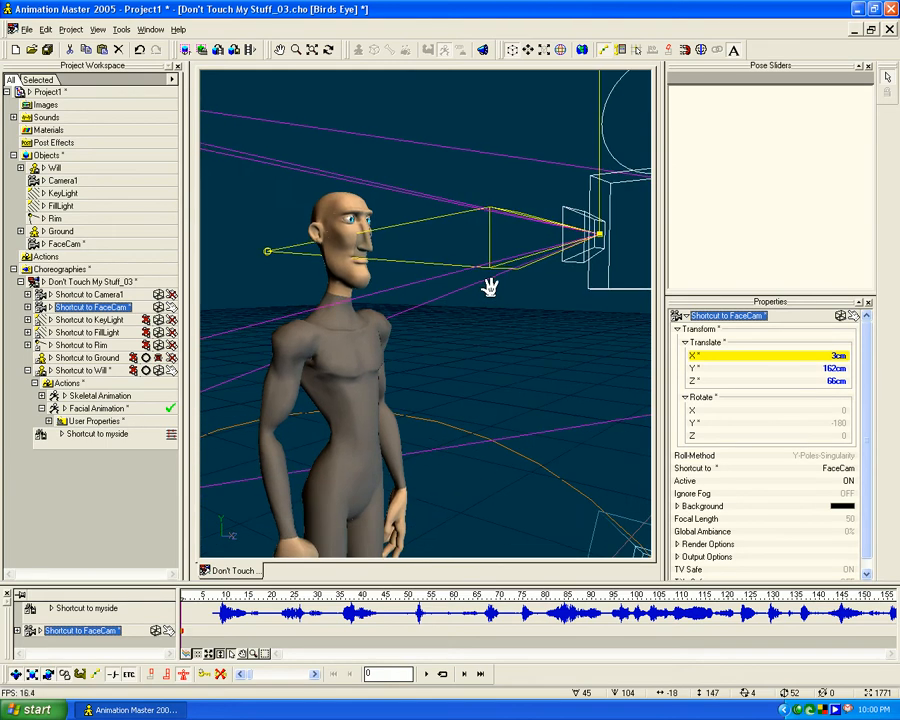
Add a Translate To constraint to FaceCam, targeting Will's control head bone
{"action": "left_click", "coordinate": [100, 371]}
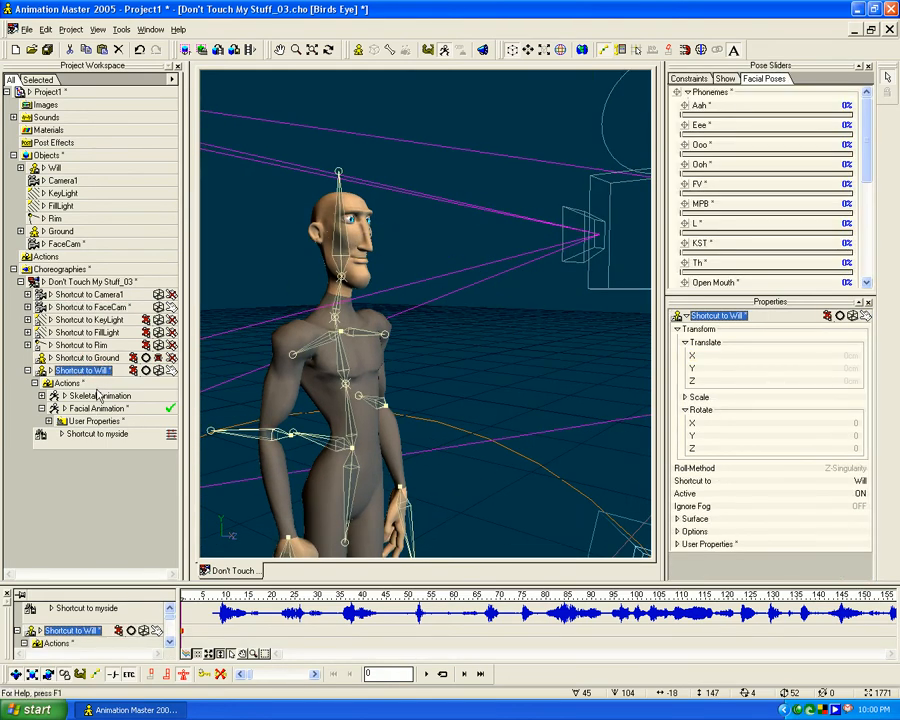
{"action": "left_click", "coordinate": [595, 236]}
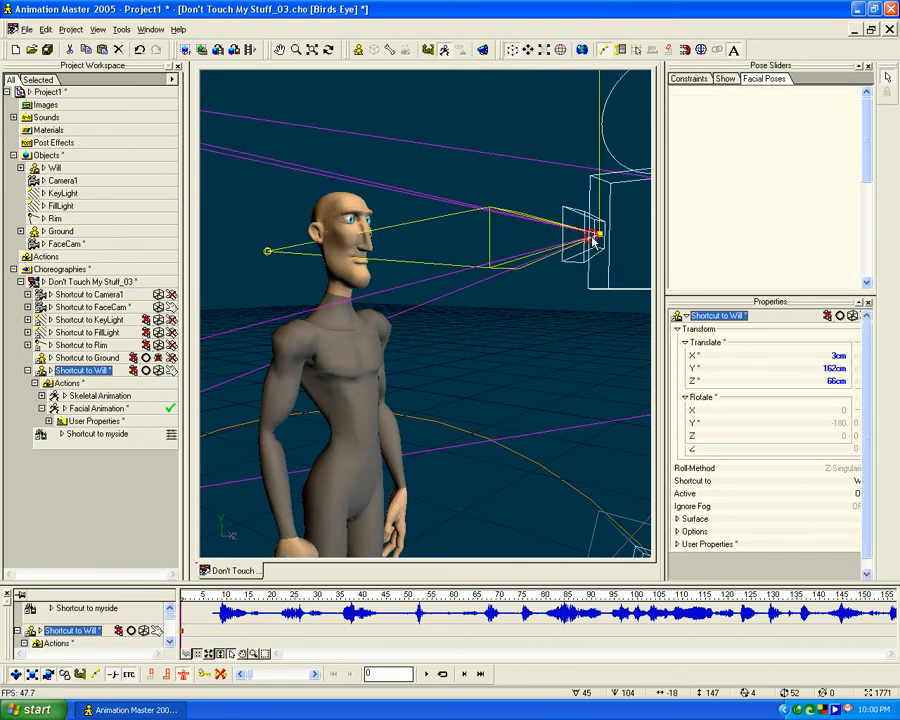
{"action": "right_click", "coordinate": [599, 237]}
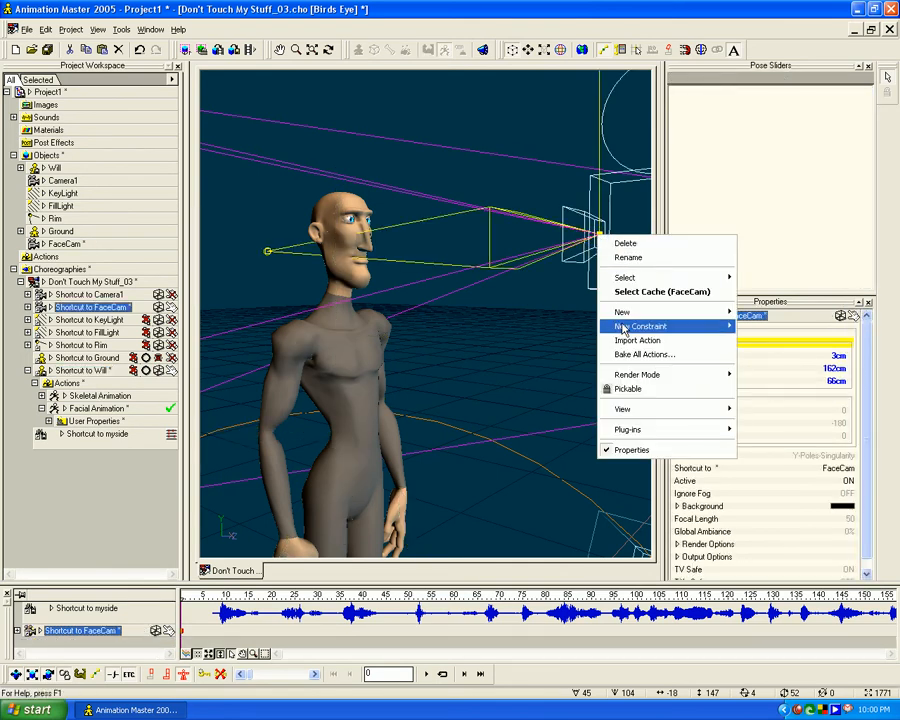
{"action": "mouse_move", "coordinate": [686, 326]}
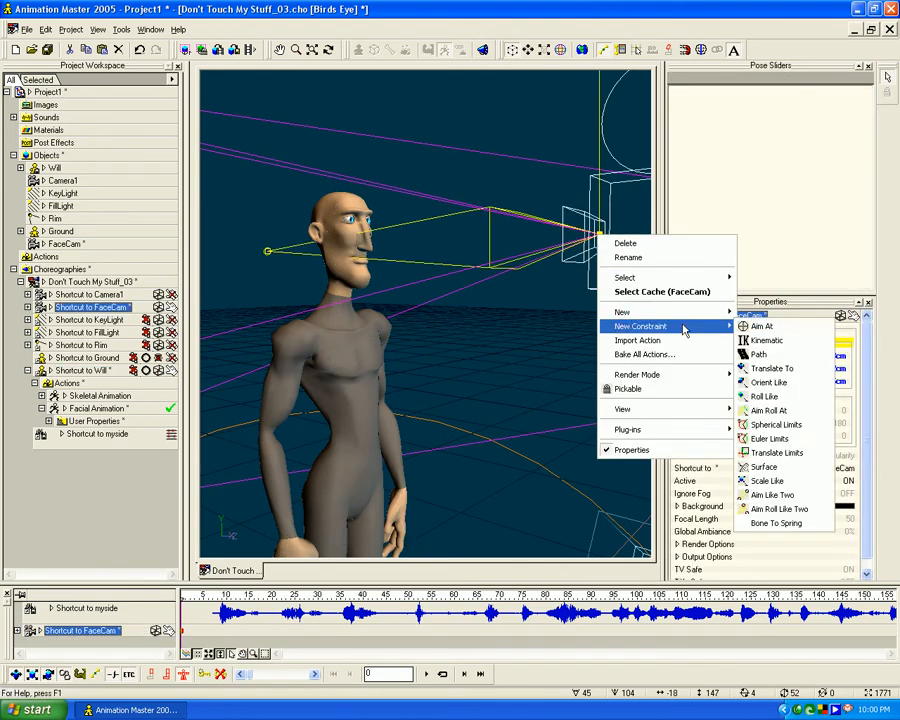
{"action": "left_click", "coordinate": [767, 372]}
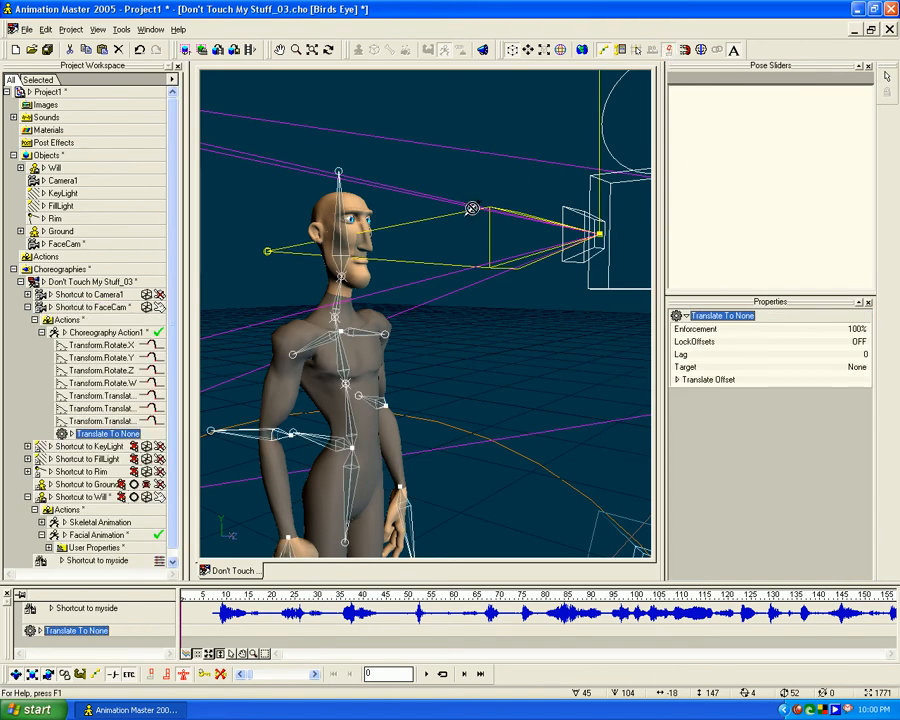
{"action": "left_click", "coordinate": [340, 245]}
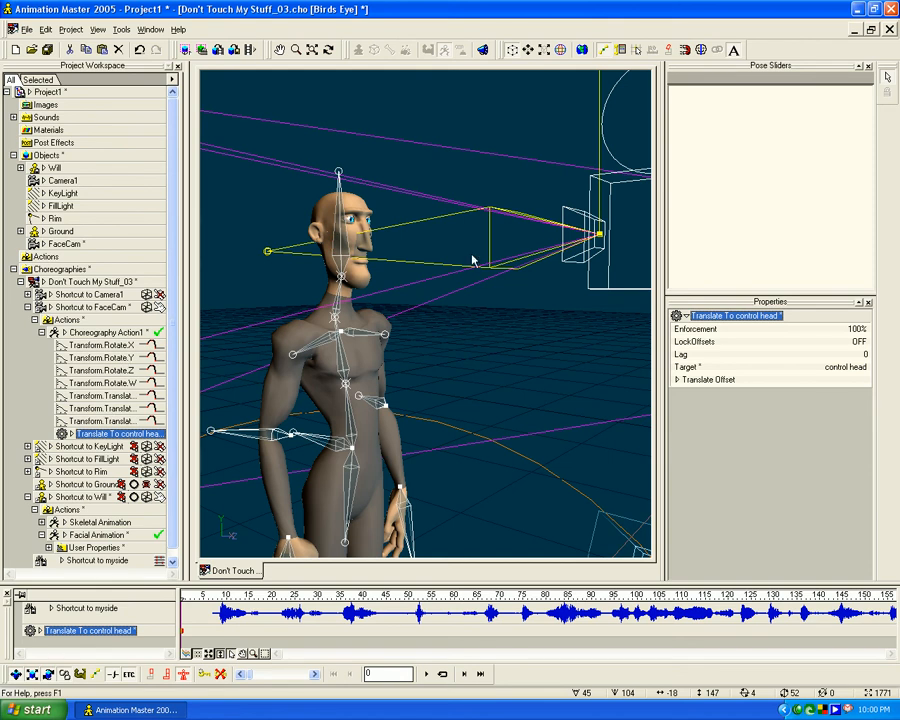
Add an Orient Like constraint to FaceCam, targeting Will's control head bone
{"action": "left_click", "coordinate": [599, 236]}
{"action": "right_click", "coordinate": [599, 236]}
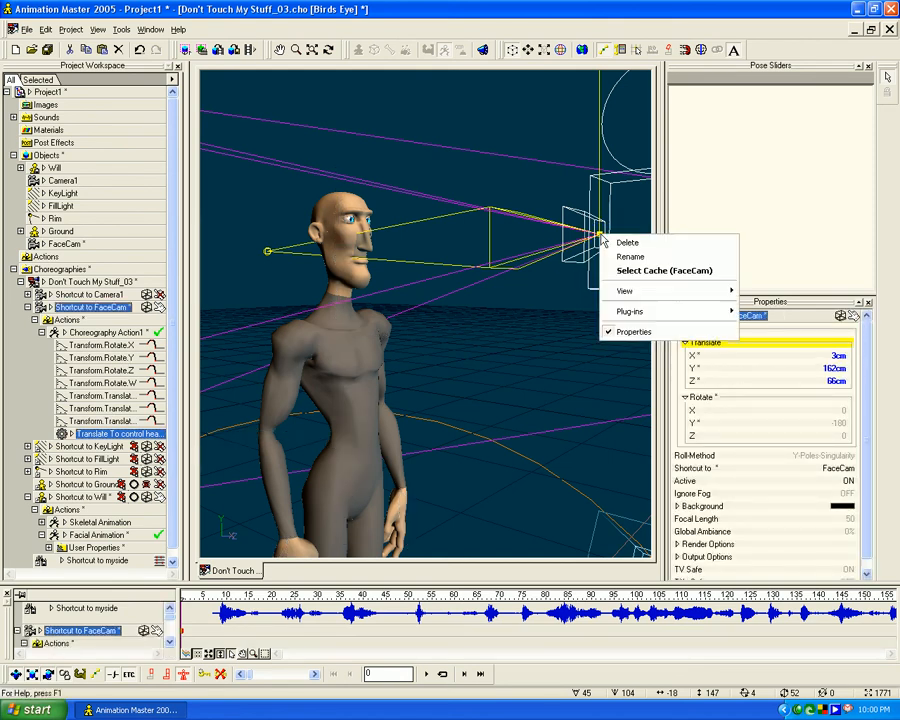
{"action": "left_click", "coordinate": [545, 306]}
{"action": "left_click", "coordinate": [595, 234]}
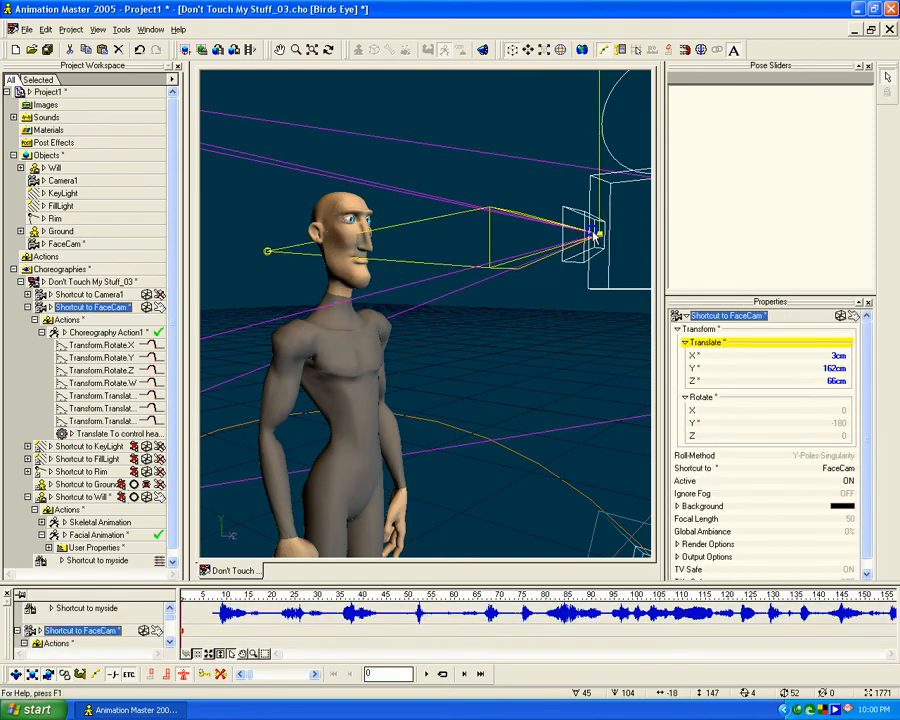
{"action": "right_click", "coordinate": [595, 234]}
{"action": "mouse_move", "coordinate": [697, 327]}
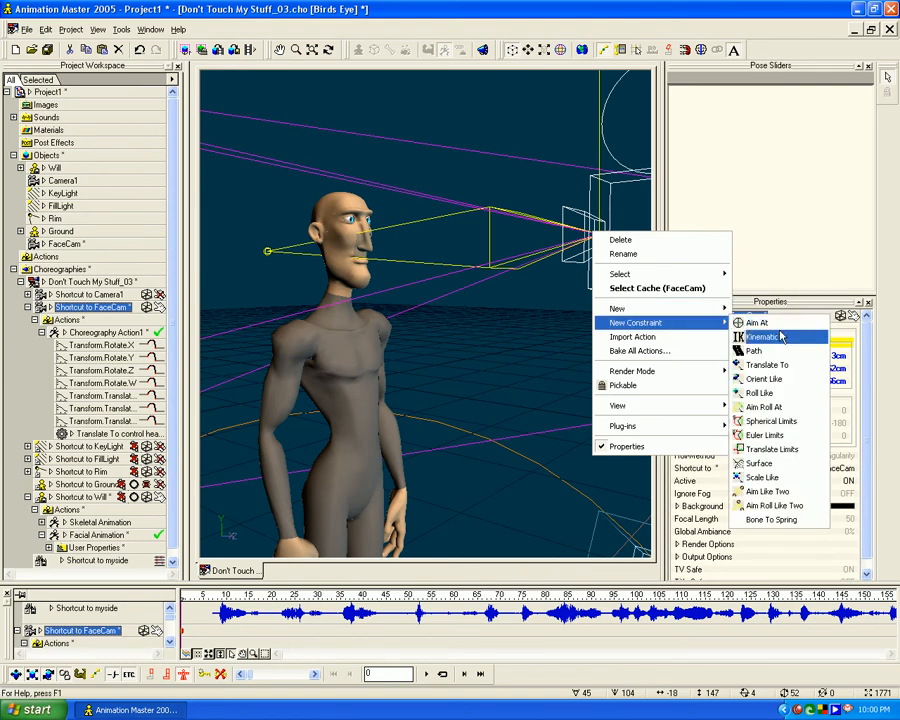
{"action": "left_click", "coordinate": [778, 378]}
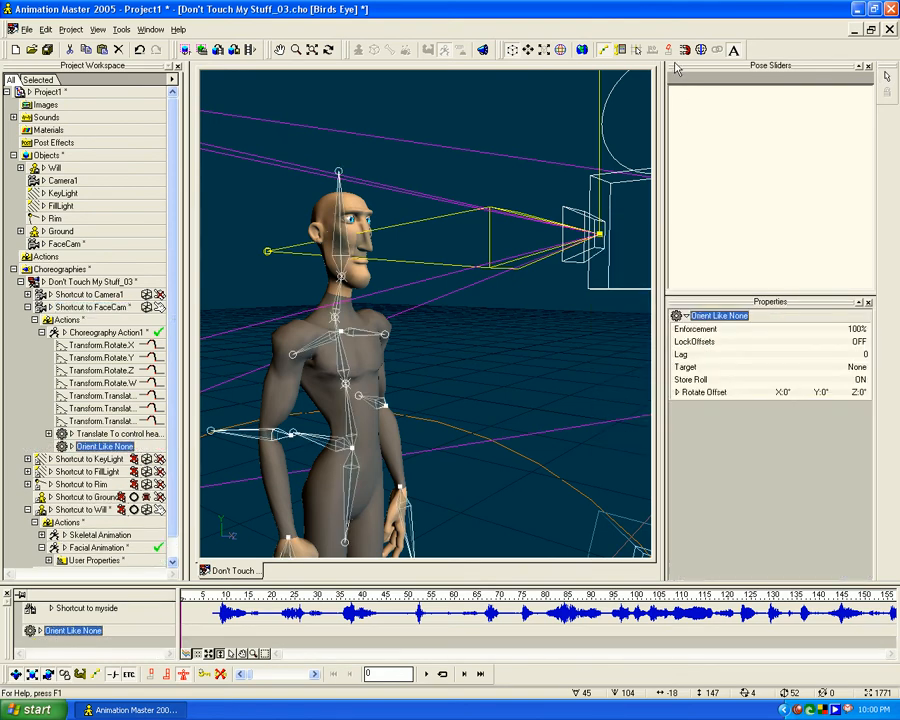
{"action": "left_click", "coordinate": [343, 254]}
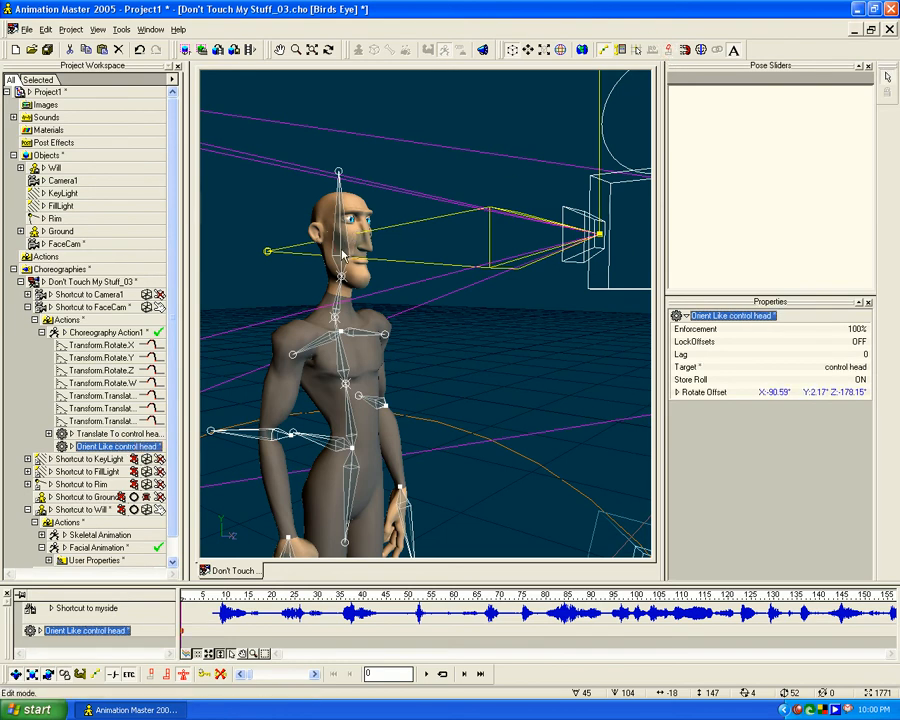
Scrub the animation through the Camera1 and FaceCam views to check that FaceCam follows Will's head, returning to frame 0
{"action": "middle_click_drag", "start_coordinate": [384, 383], "coordinate": [431, 377]}
{"action": "left_click", "coordinate": [383, 235]}
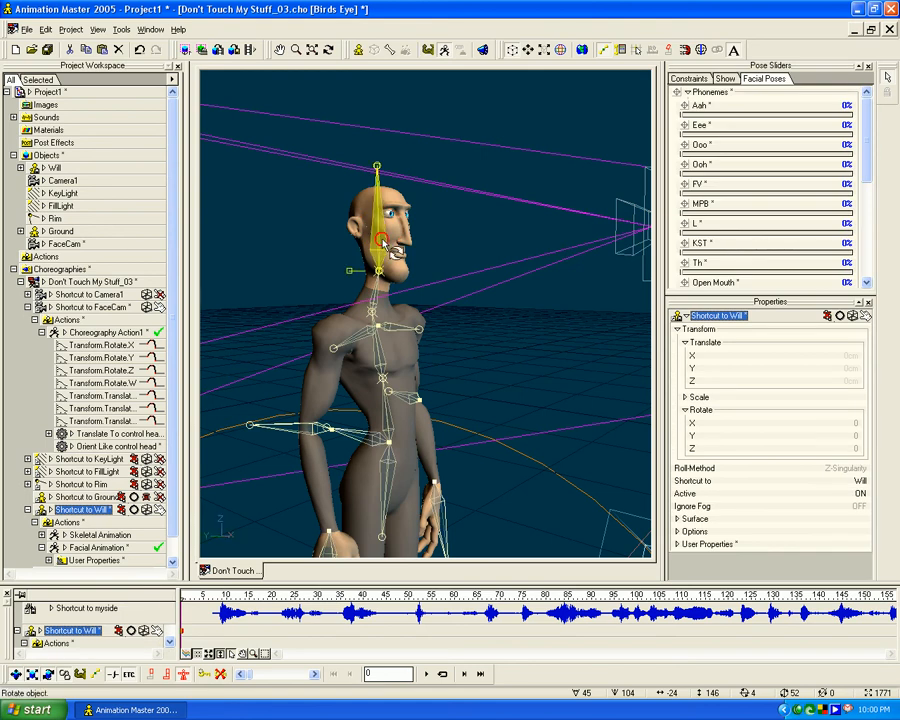
{"action": "left_click", "coordinate": [382, 240]}
{"action": "scroll", "coordinate": [438, 280], "scroll_direction": "down", "scroll_amount": 3}
{"action": "left_click", "coordinate": [258, 596]}
{"action": "mouse_move", "coordinate": [258, 596]}
{"action": "left_mouse_down"}
{"action": "mouse_move", "coordinate": [478, 594]}
{"action": "mouse_move", "coordinate": [259, 594]}
{"action": "left_mouse_up"}
{"action": "key", "text": "1"}
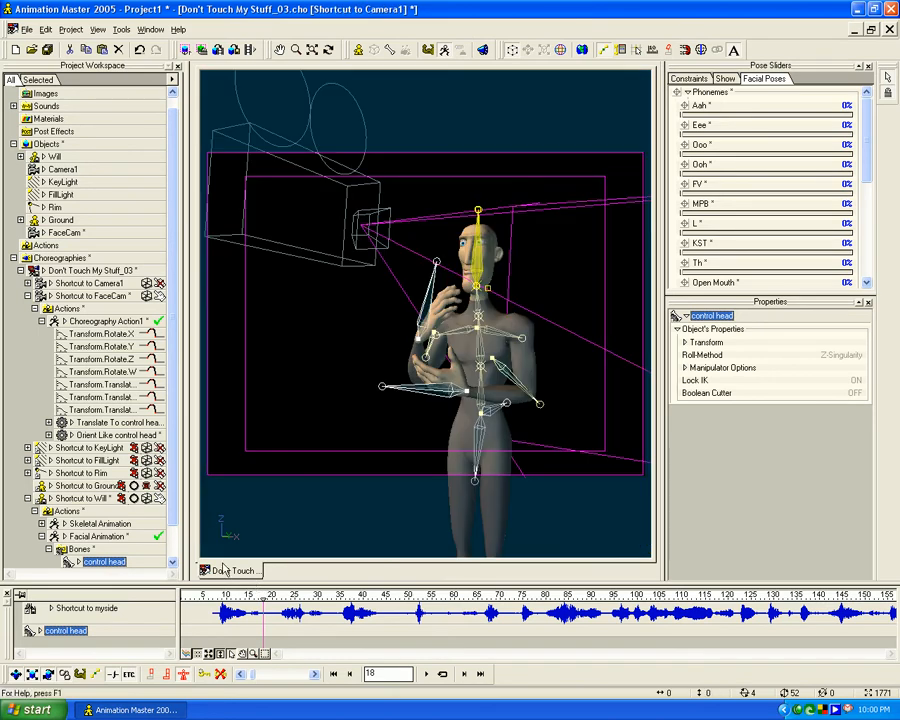
{"action": "key", "text": "1"}
{"action": "left_click_drag", "start_coordinate": [264, 596], "coordinate": [110, 588]}
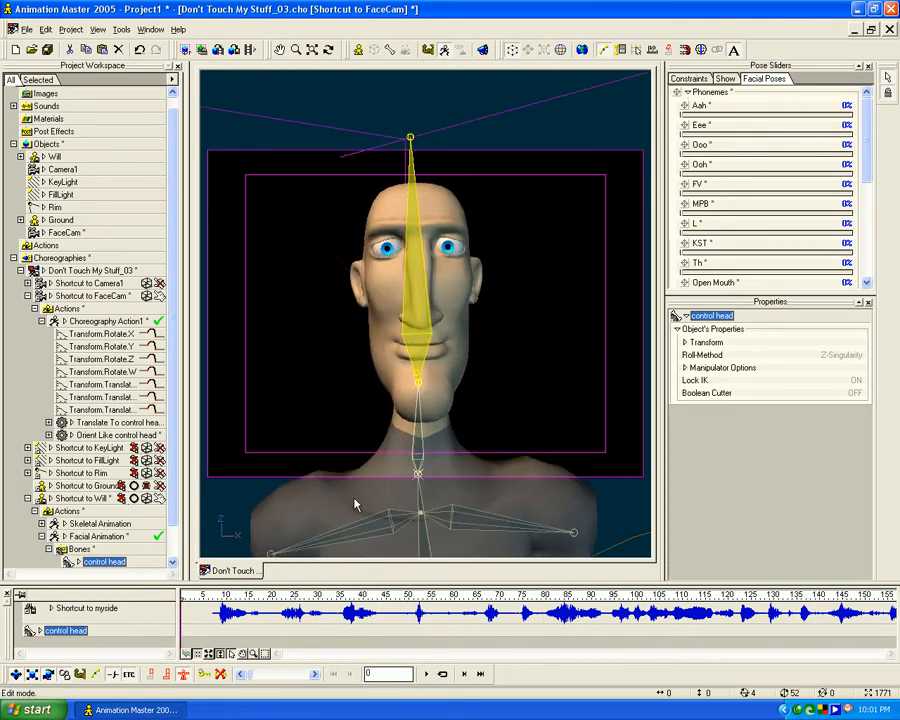
{"action": "left_click_drag", "start_coordinate": [314, 592], "coordinate": [180, 594]}
Save the choreography as Don't Touch My Stuff_04
{"action": "right_click", "coordinate": [104, 271]}
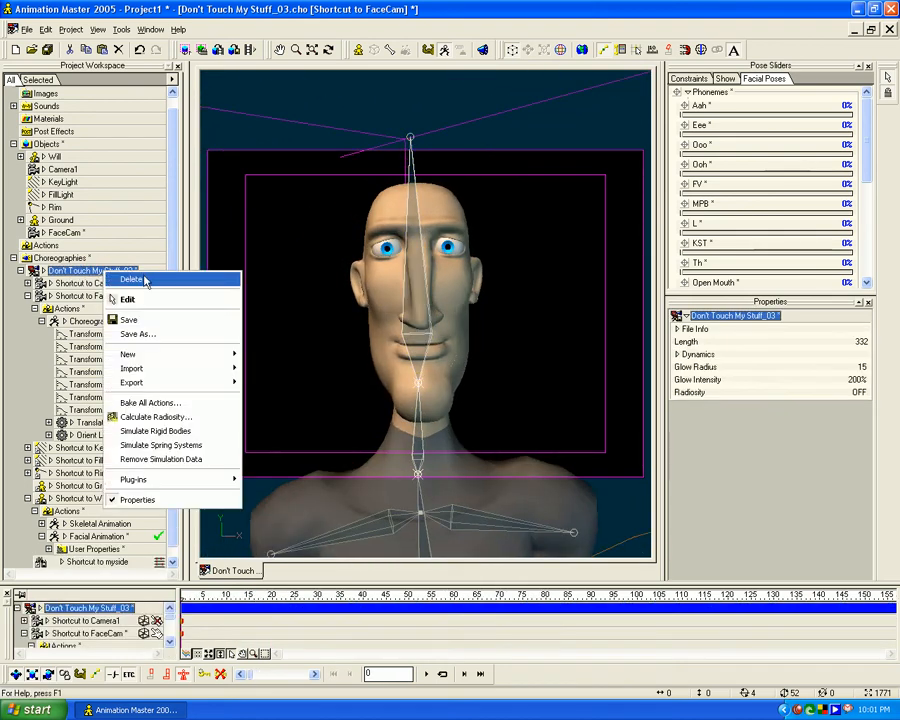
{"action": "left_click", "coordinate": [139, 334]}
{"action": "left_click", "coordinate": [197, 270]}
{"action": "key", "text": "BackSpace"}
{"action": "type", "text": "4"}
{"action": "key", "text": "Return"}
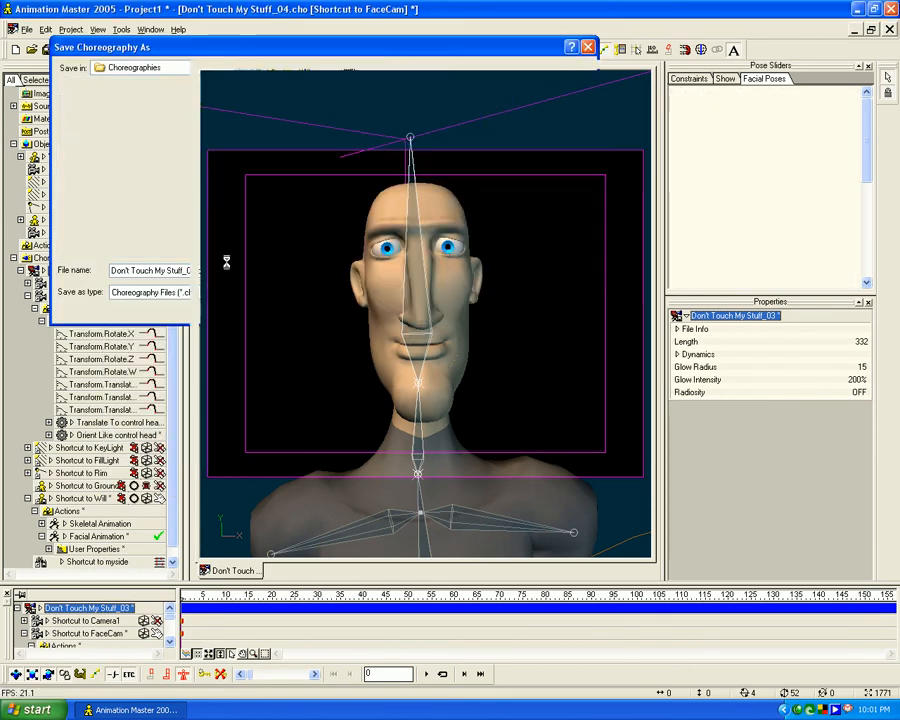
Collapse FaceCam's entries and examine the pose channels in the Facial Animation action's user properties
{"action": "left_click", "coordinate": [27, 297]}
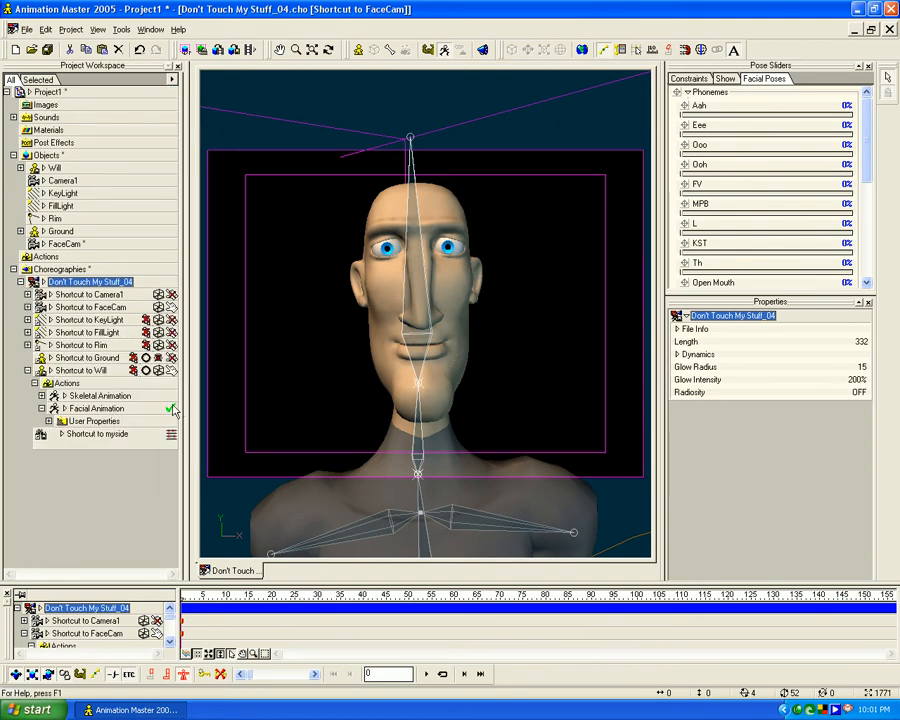
{"action": "left_click", "coordinate": [48, 420]}
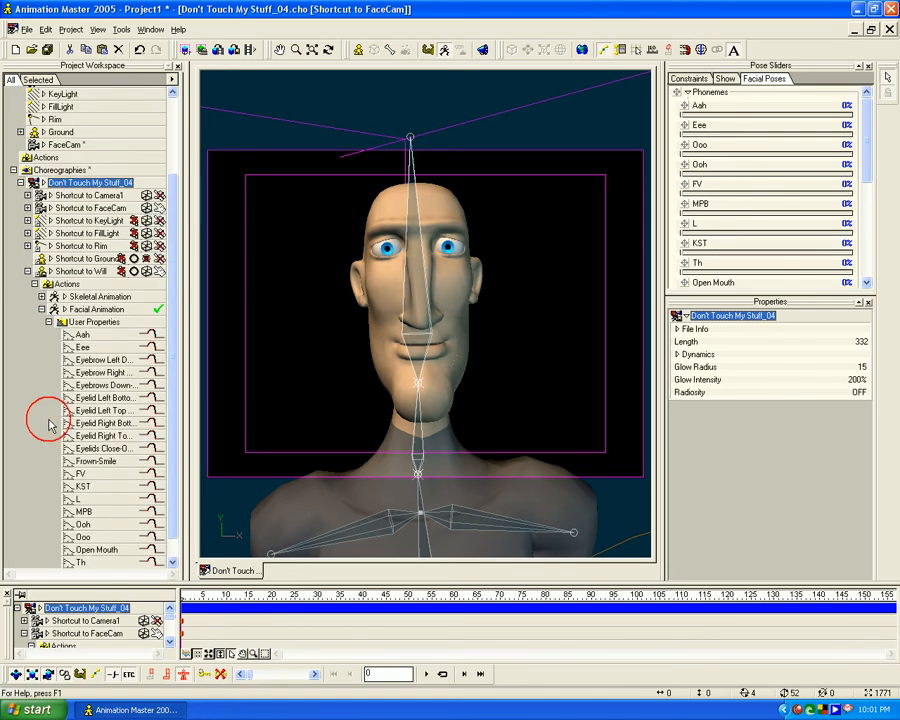
{"action": "left_click", "coordinate": [48, 322]}
{"action": "left_click_drag", "start_coordinate": [248, 600], "coordinate": [150, 598]}
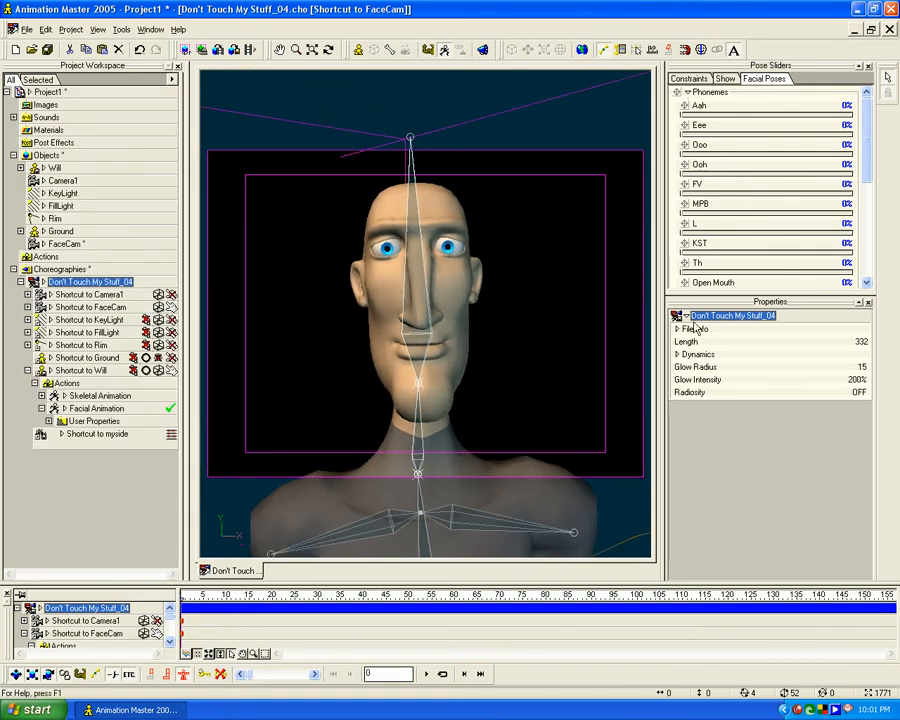
Dock the properties beneath the project tree and widen that column, leaving the full height for the pose sliders
{"action": "left_click_drag", "start_coordinate": [775, 301], "coordinate": [101, 451]}
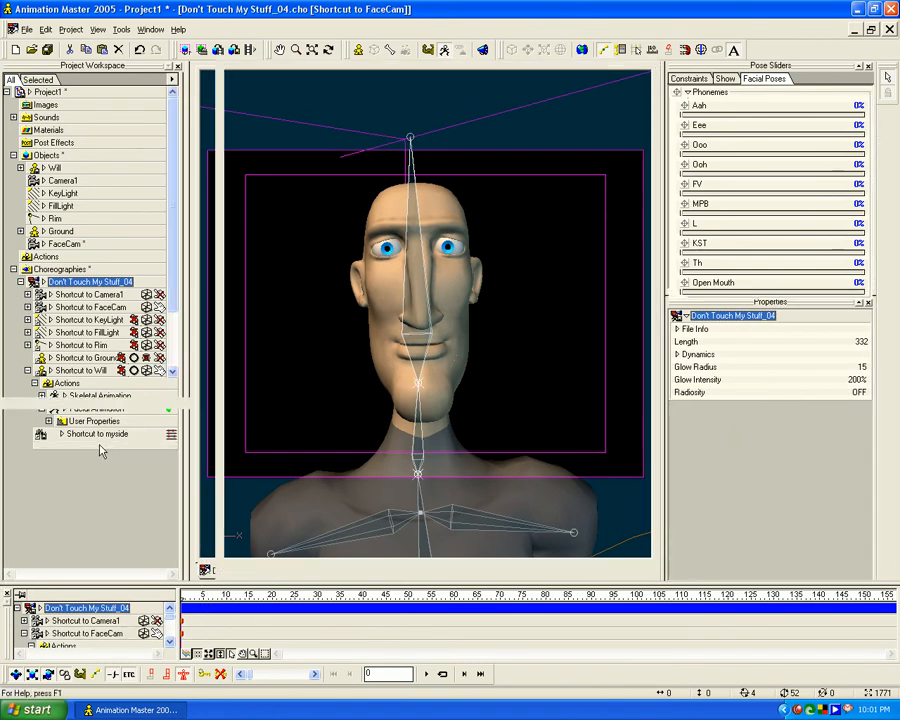
{"action": "left_click_drag", "start_coordinate": [125, 393], "coordinate": [133, 452]}
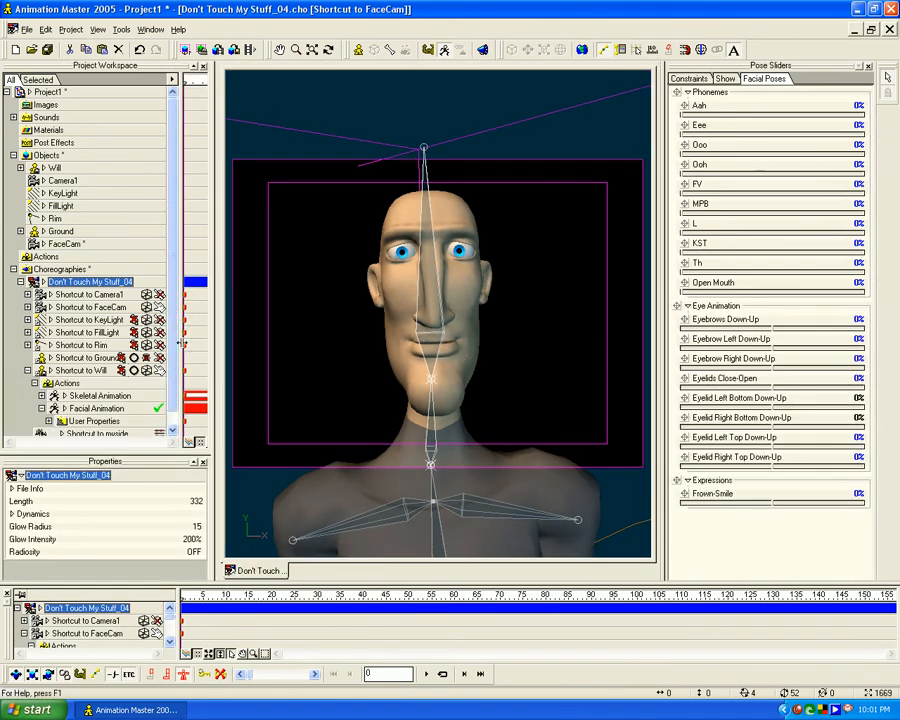
{"action": "left_click_drag", "start_coordinate": [181, 343], "coordinate": [236, 344]}
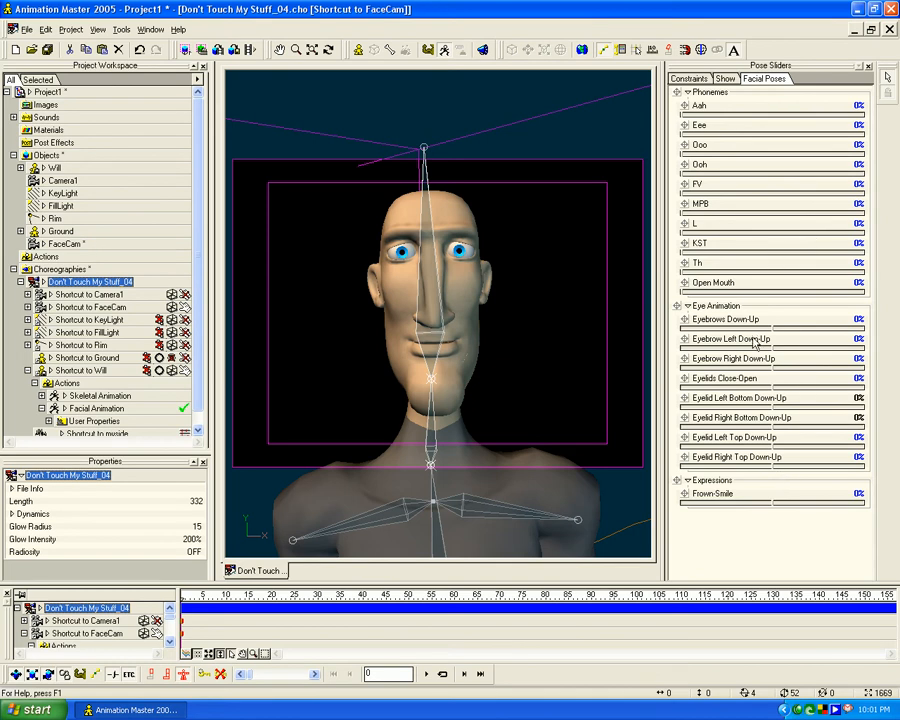
At frame 0, pose Eyebrows Down-Up at -60%, Eyebrow Left Down-Up at -40%, Eyelids Close-Open at -36% and Frown-Smile at -44%
{"action": "left_click_drag", "start_coordinate": [773, 334], "coordinate": [720, 333]}
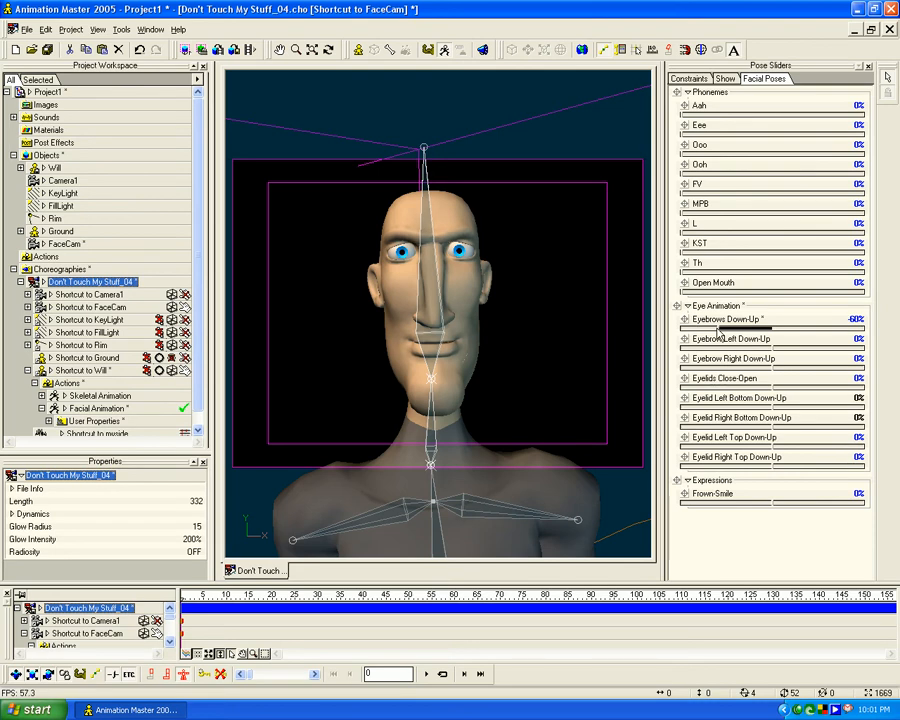
{"action": "left_click_drag", "start_coordinate": [772, 349], "coordinate": [773, 408]}
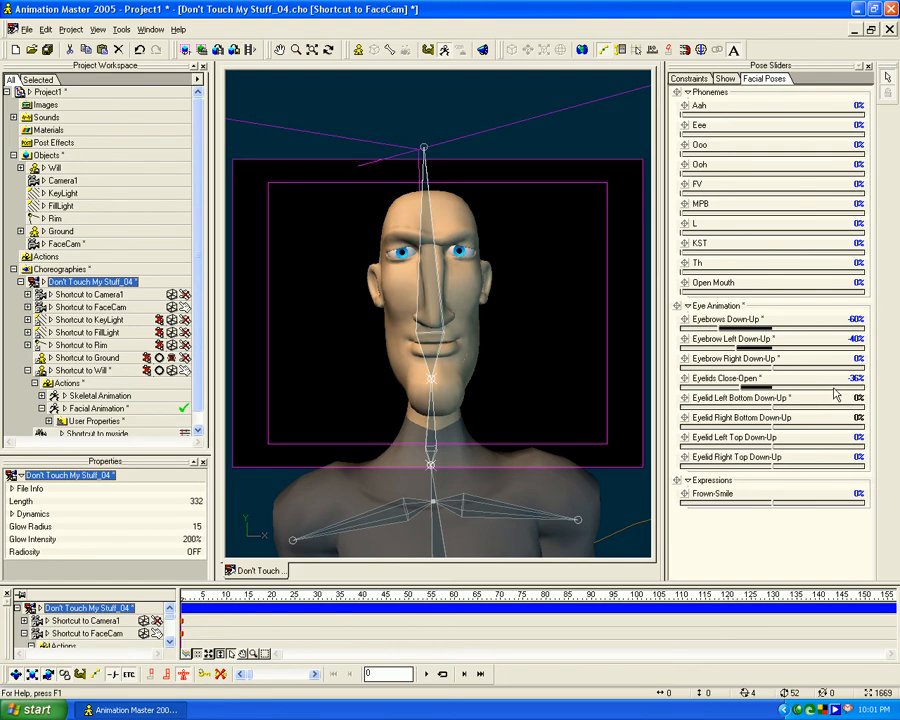
{"action": "mouse_move", "coordinate": [772, 429]}
{"action": "left_mouse_down"}
{"action": "mouse_move", "coordinate": [795, 428]}
{"action": "mouse_move", "coordinate": [753, 430]}
{"action": "mouse_move", "coordinate": [773, 436]}
{"action": "left_mouse_up"}
{"action": "left_click_drag", "start_coordinate": [767, 506], "coordinate": [733, 507]}
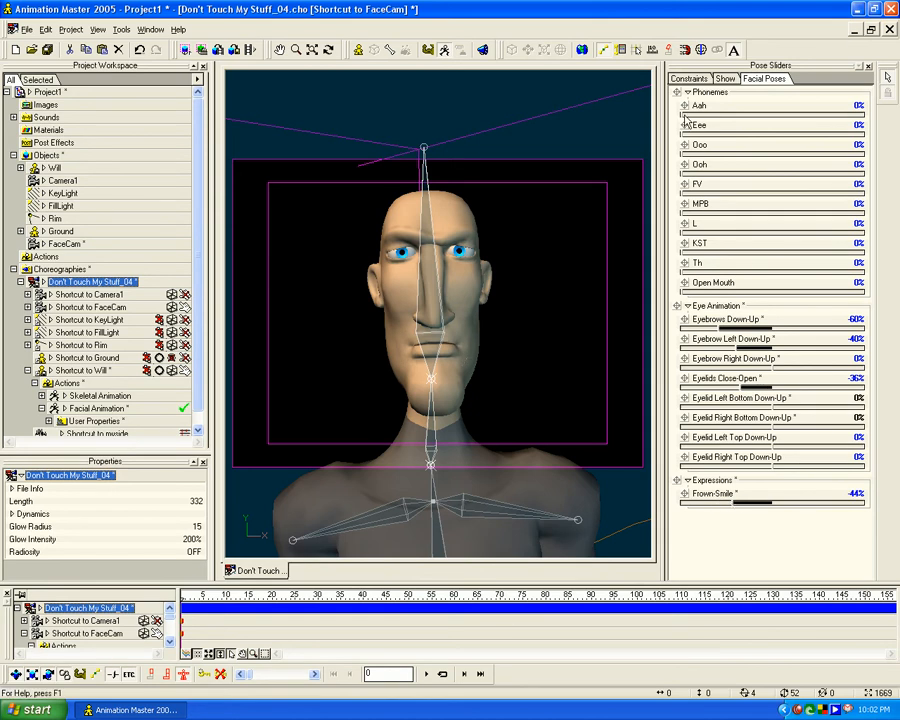
{"action": "left_click_drag", "start_coordinate": [196, 600], "coordinate": [174, 595]}
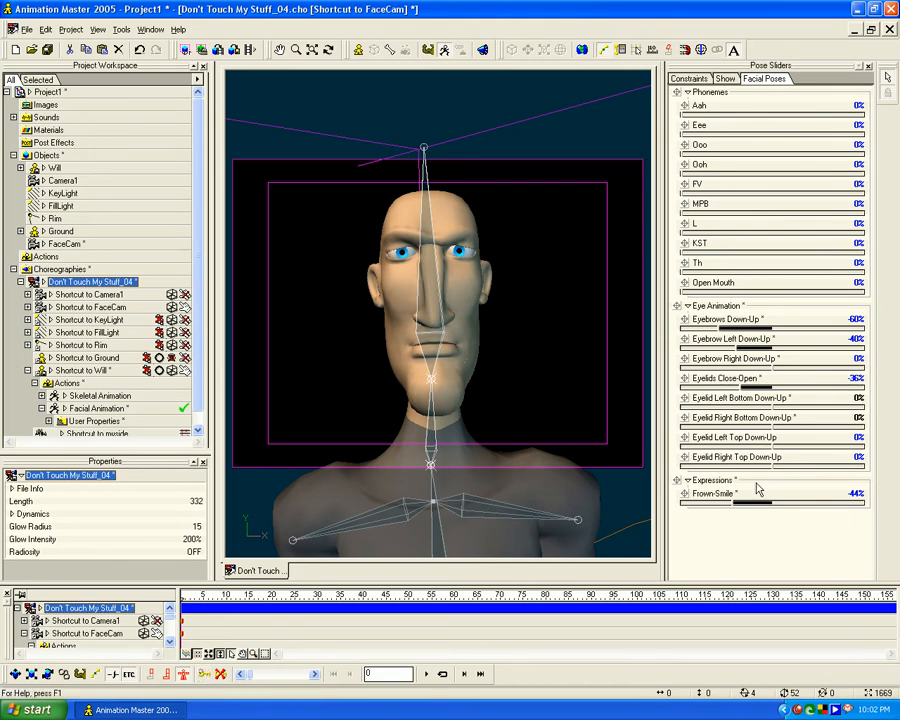
Go to frame 8, display the timeline as a channel graph with the waveform, and set the Eee phoneme to 50%
{"action": "left_click_drag", "start_coordinate": [204, 601], "coordinate": [252, 597]}
{"action": "left_click", "coordinate": [187, 654]}
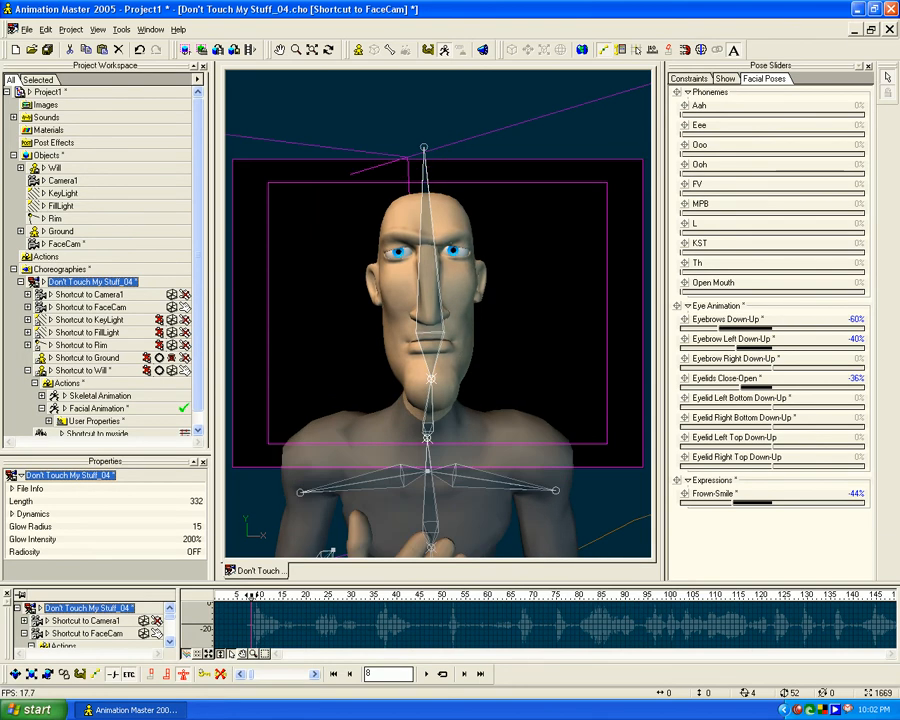
{"action": "left_click_drag", "start_coordinate": [718, 133], "coordinate": [633, 116]}
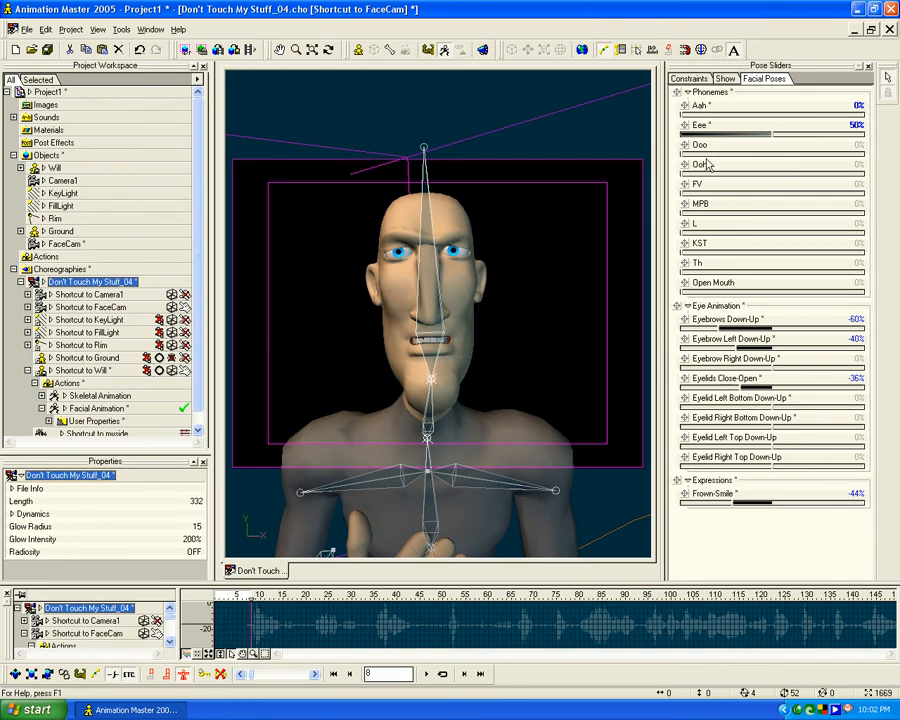
Slightly lower Eee at frame 8, and at frame 11 set Eee, Ooo and Open Mouth to 0% and Ooh to 74%
{"action": "mouse_move", "coordinate": [761, 141]}
{"action": "left_mouse_down"}
{"action": "mouse_move", "coordinate": [739, 131]}
{"action": "mouse_move", "coordinate": [784, 140]}
{"action": "mouse_move", "coordinate": [757, 140]}
{"action": "left_mouse_up"}
{"action": "mouse_move", "coordinate": [252, 600]}
{"action": "left_mouse_down"}
{"action": "mouse_move", "coordinate": [291, 598]}
{"action": "mouse_move", "coordinate": [250, 598]}
{"action": "mouse_move", "coordinate": [264, 598]}
{"action": "left_mouse_up"}
{"action": "left_click_drag", "start_coordinate": [704, 134], "coordinate": [814, 154]}
{"action": "mouse_move", "coordinate": [683, 174]}
{"action": "left_mouse_down"}
{"action": "mouse_move", "coordinate": [736, 174]}
{"action": "mouse_move", "coordinate": [680, 153]}
{"action": "left_mouse_up"}
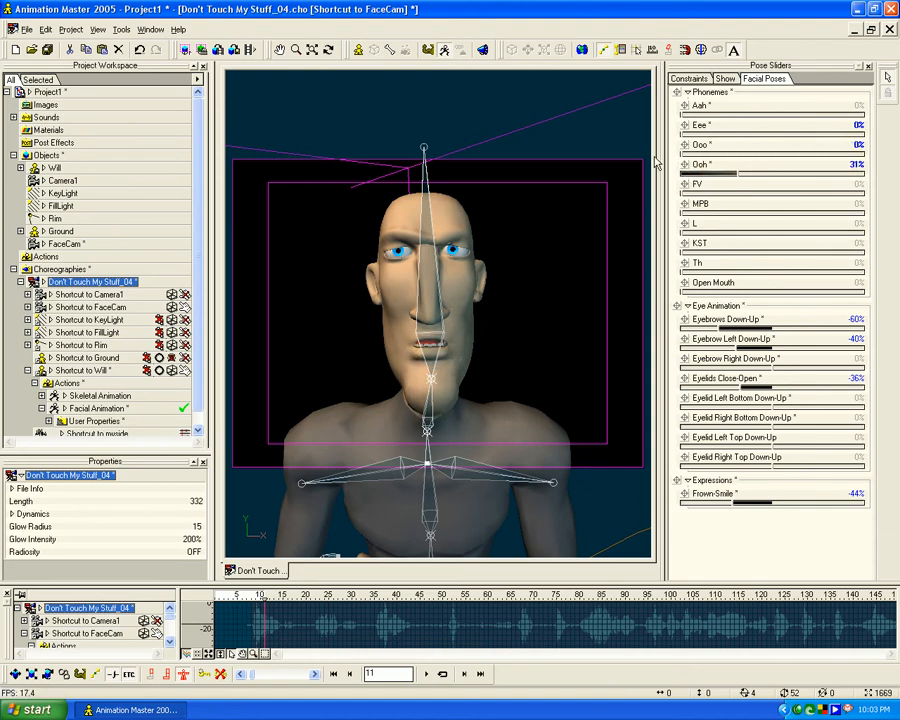
{"action": "left_click_drag", "start_coordinate": [736, 174], "coordinate": [798, 176]}
{"action": "left_click_drag", "start_coordinate": [692, 292], "coordinate": [714, 292]}
{"action": "left_click_drag", "start_coordinate": [797, 179], "coordinate": [816, 179]}
{"action": "mouse_move", "coordinate": [711, 294]}
{"action": "left_mouse_down"}
{"action": "mouse_move", "coordinate": [738, 293]}
{"action": "mouse_move", "coordinate": [720, 289]}
{"action": "left_mouse_up"}
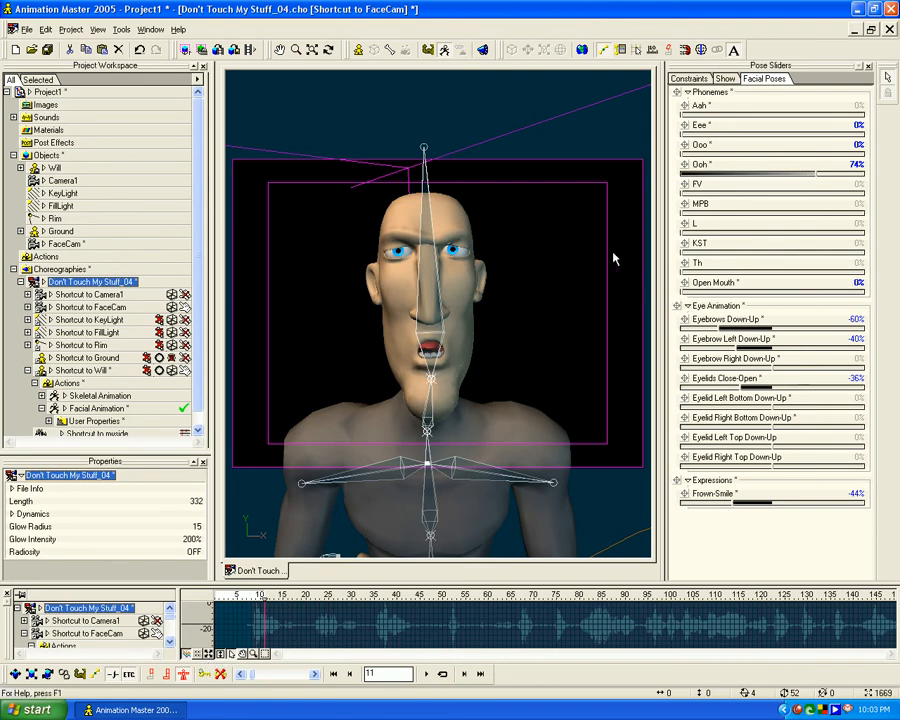
At frame 11, set Eyebrows Down-Up to -71%, Eyebrow Left Down-Up to -27% and Eyelids Close-Open to 7%
{"action": "left_click_drag", "start_coordinate": [745, 329], "coordinate": [828, 346]}
{"action": "left_click_drag", "start_coordinate": [812, 345], "coordinate": [746, 355]}
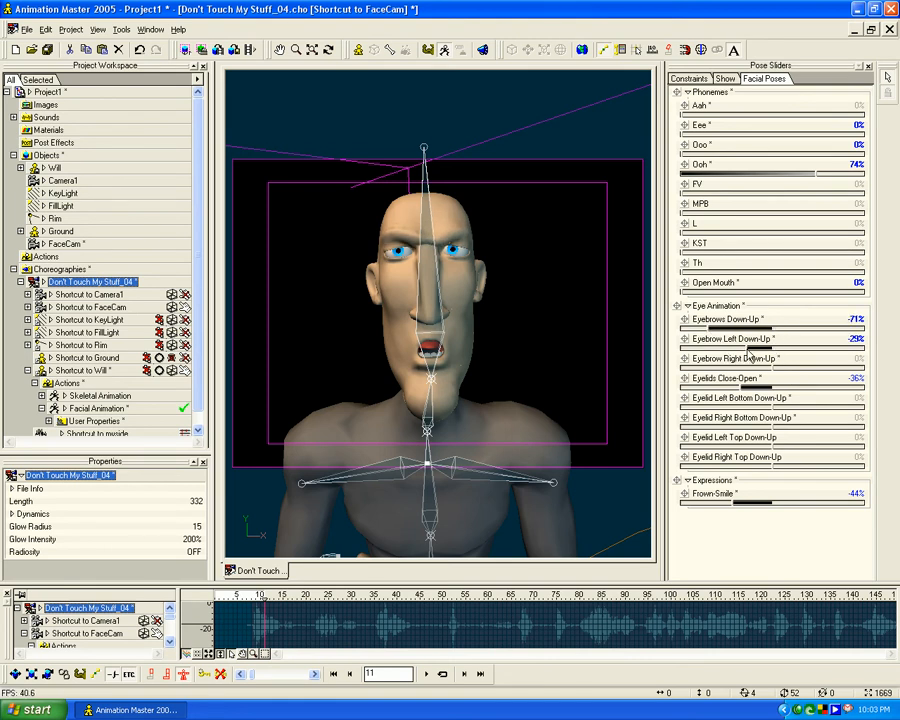
{"action": "left_click_drag", "start_coordinate": [750, 399], "coordinate": [771, 392]}
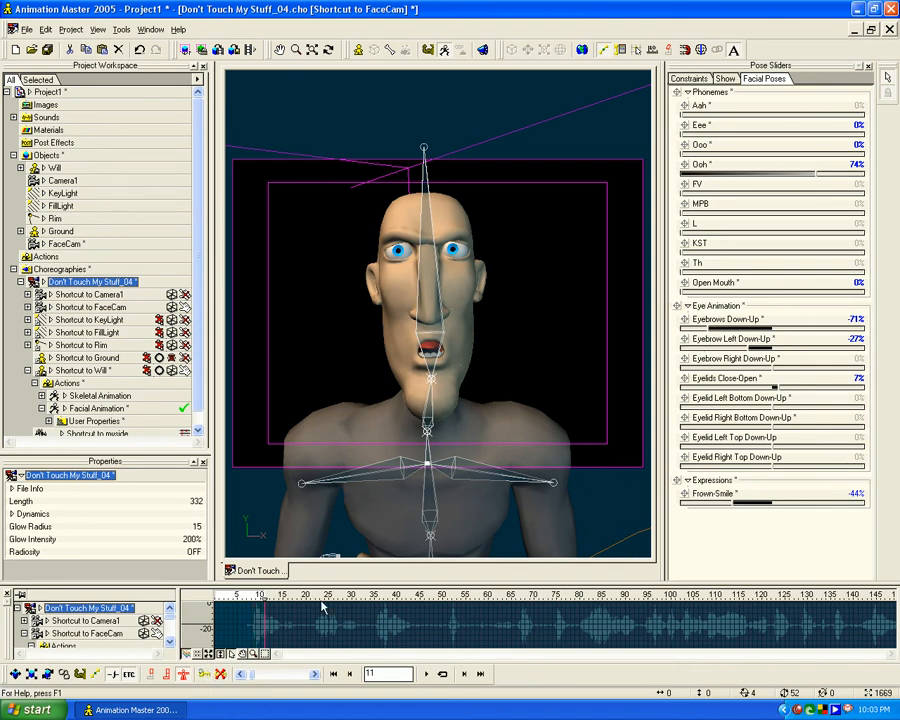
At frame 16, set Ooh to 0%, Eee to 7%, KST to 62%, Eyebrows Down-Up to -69% and Eyelids Close-Open to -29%
{"action": "mouse_move", "coordinate": [298, 597]}
{"action": "left_mouse_down"}
{"action": "mouse_move", "coordinate": [233, 595]}
{"action": "mouse_move", "coordinate": [287, 596]}
{"action": "left_mouse_up"}
{"action": "left_click_drag", "start_coordinate": [815, 186], "coordinate": [800, 140]}
{"action": "mouse_move", "coordinate": [708, 331]}
{"action": "left_mouse_down"}
{"action": "mouse_move", "coordinate": [771, 330]}
{"action": "mouse_move", "coordinate": [710, 336]}
{"action": "left_mouse_up"}
{"action": "left_click_drag", "start_coordinate": [776, 388], "coordinate": [742, 390]}
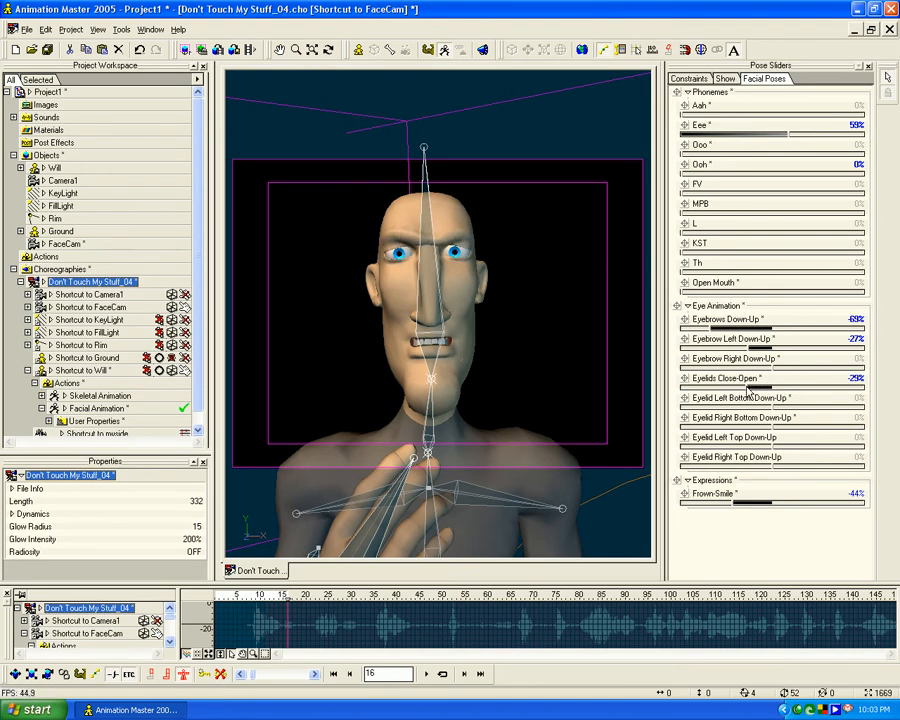
{"action": "mouse_move", "coordinate": [787, 141]}
{"action": "left_mouse_down"}
{"action": "mouse_move", "coordinate": [816, 141]}
{"action": "mouse_move", "coordinate": [751, 141]}
{"action": "mouse_move", "coordinate": [773, 141]}
{"action": "left_mouse_up"}
{"action": "left_click_drag", "start_coordinate": [681, 253], "coordinate": [777, 254]}
{"action": "left_click_drag", "start_coordinate": [771, 140], "coordinate": [692, 143]}
{"action": "mouse_move", "coordinate": [780, 258]}
{"action": "left_mouse_down"}
{"action": "mouse_move", "coordinate": [813, 257]}
{"action": "mouse_move", "coordinate": [797, 259]}
{"action": "left_mouse_up"}
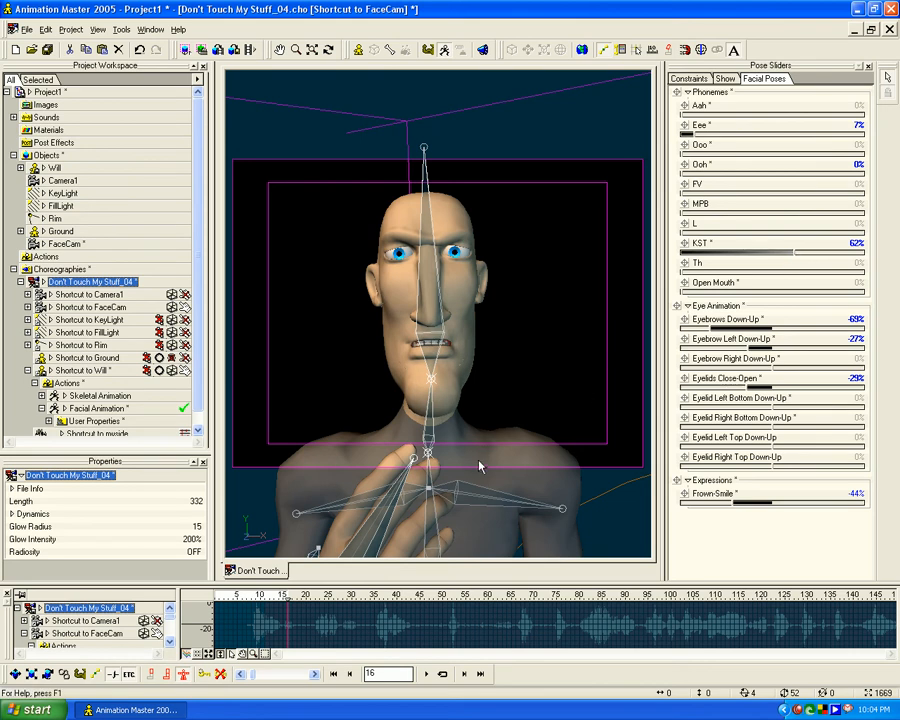
Keyframe the held facial pose at frame 22, and key Open Mouth at 14% on frame 19
{"action": "left_click", "coordinate": [231, 672]}
{"action": "left_click_drag", "start_coordinate": [288, 598], "coordinate": [313, 598]}
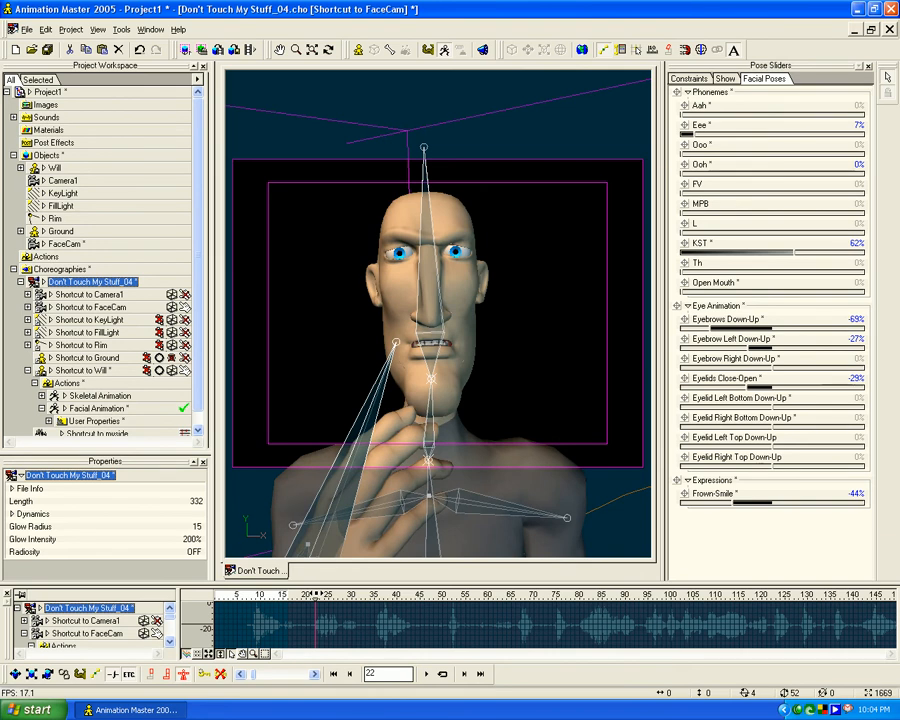
{"action": "left_click", "coordinate": [203, 673]}
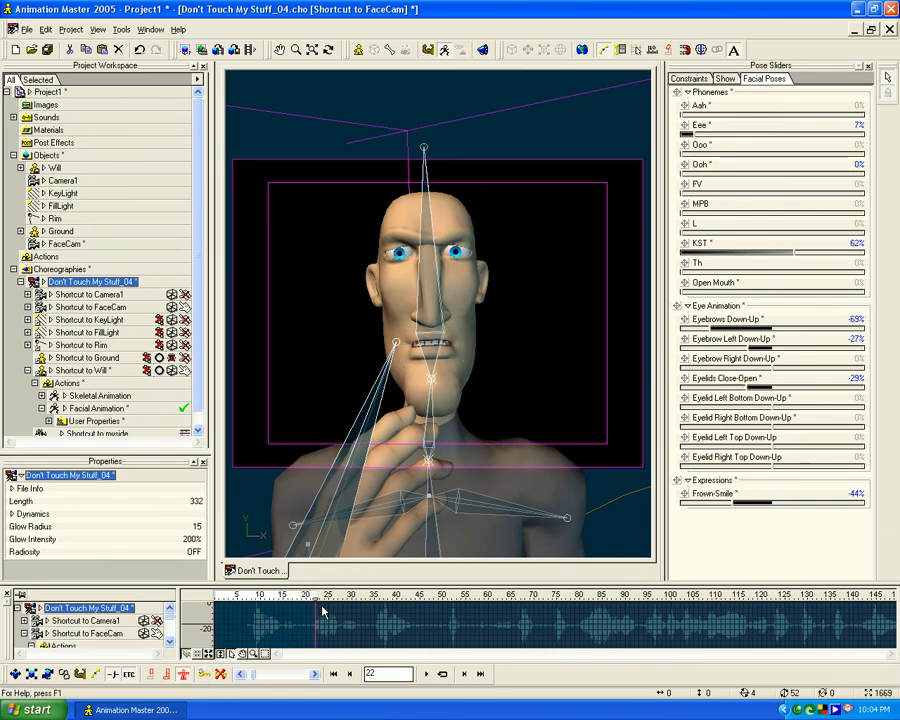
{"action": "mouse_move", "coordinate": [315, 598]}
{"action": "left_mouse_down"}
{"action": "mouse_move", "coordinate": [268, 598]}
{"action": "mouse_move", "coordinate": [303, 598]}
{"action": "left_mouse_up"}
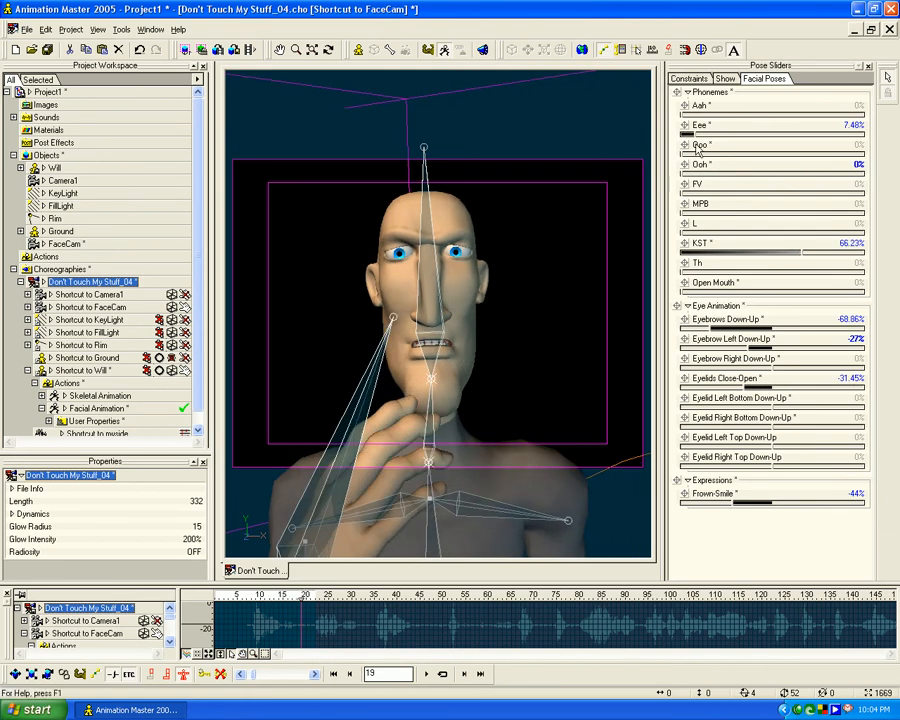
{"action": "left_click_drag", "start_coordinate": [688, 289], "coordinate": [707, 297]}
{"action": "left_click", "coordinate": [220, 673]}
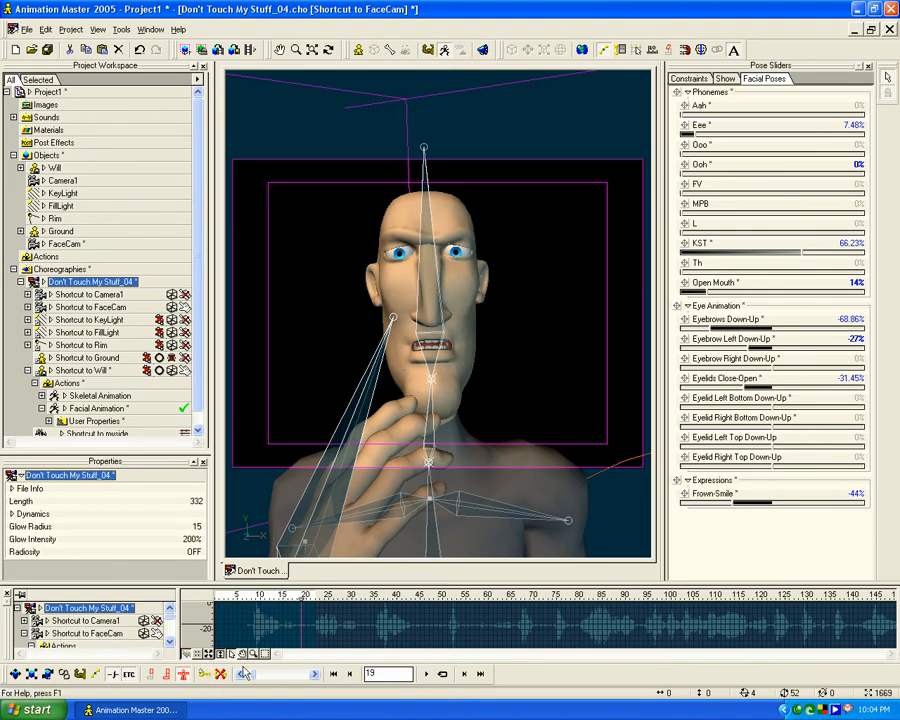
At frame 26, set the Aah phoneme to 63%, Eee to 41% and KST to 0%
{"action": "mouse_move", "coordinate": [299, 597]}
{"action": "left_mouse_down"}
{"action": "mouse_move", "coordinate": [232, 597]}
{"action": "mouse_move", "coordinate": [333, 600]}
{"action": "left_mouse_up"}
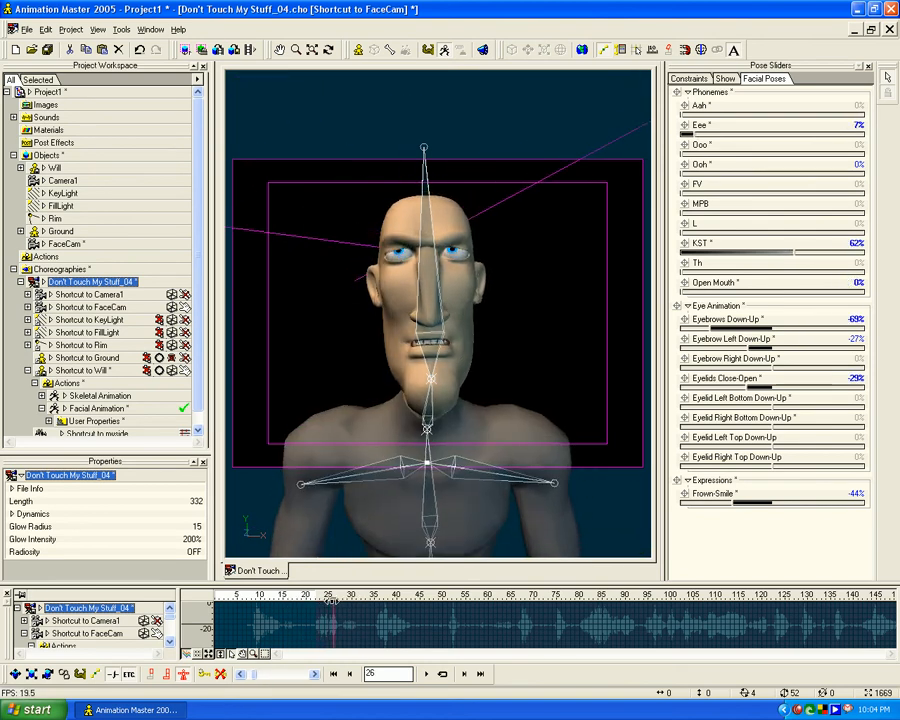
{"action": "left_click_drag", "start_coordinate": [685, 118], "coordinate": [771, 125]}
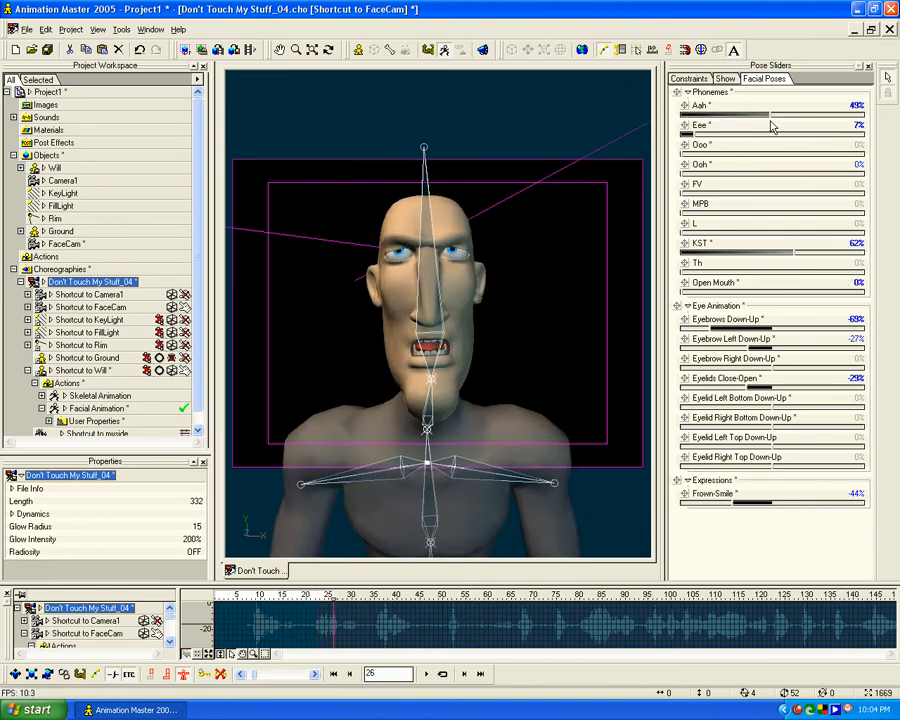
{"action": "left_click_drag", "start_coordinate": [719, 137], "coordinate": [669, 135]}
{"action": "left_click_drag", "start_coordinate": [786, 255], "coordinate": [697, 243]}
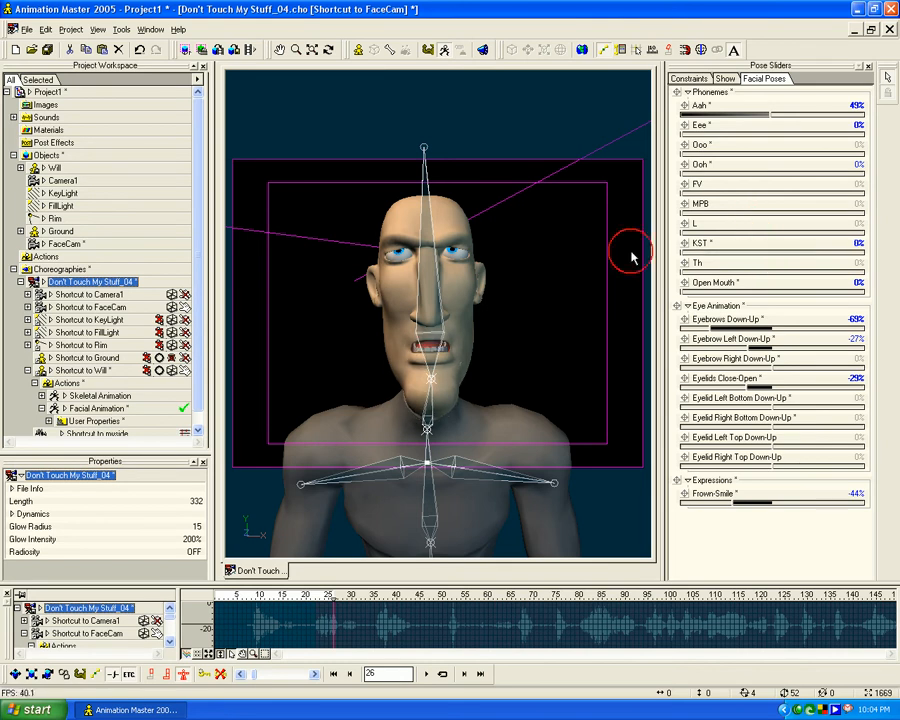
{"action": "left_click_drag", "start_coordinate": [772, 117], "coordinate": [798, 123]}
{"action": "left_click_drag", "start_coordinate": [698, 136], "coordinate": [765, 141]}
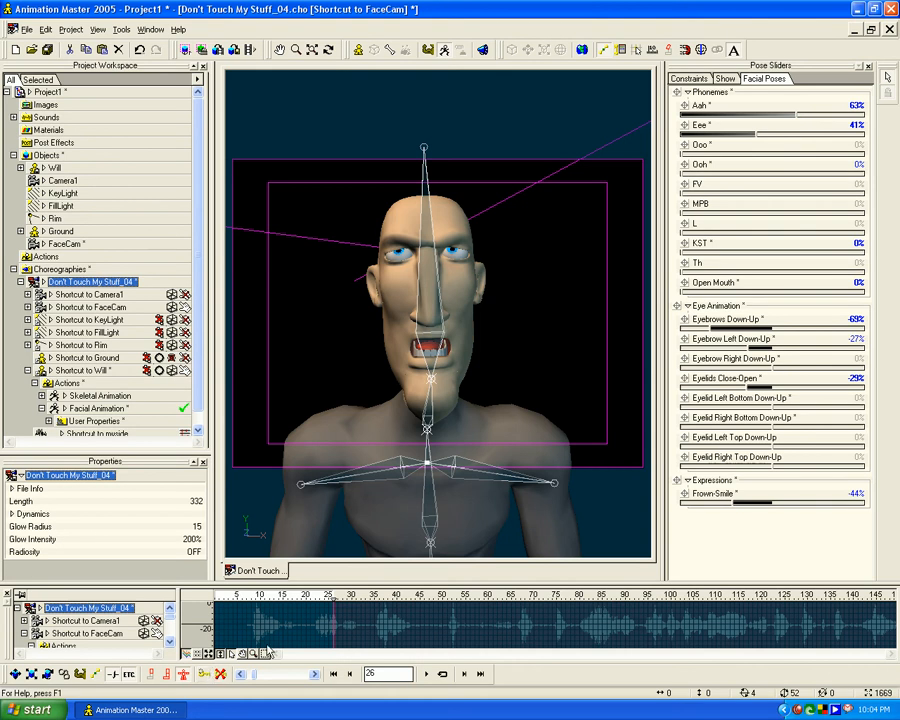
Switch the timeline from the channel graph to keyframe view and show the Facial Animation action's keys below the waveform
{"action": "mouse_move", "coordinate": [332, 600]}
{"action": "left_mouse_down"}
{"action": "mouse_move", "coordinate": [237, 599]}
{"action": "mouse_move", "coordinate": [331, 598]}
{"action": "left_mouse_up"}
{"action": "left_click", "coordinate": [219, 656]}
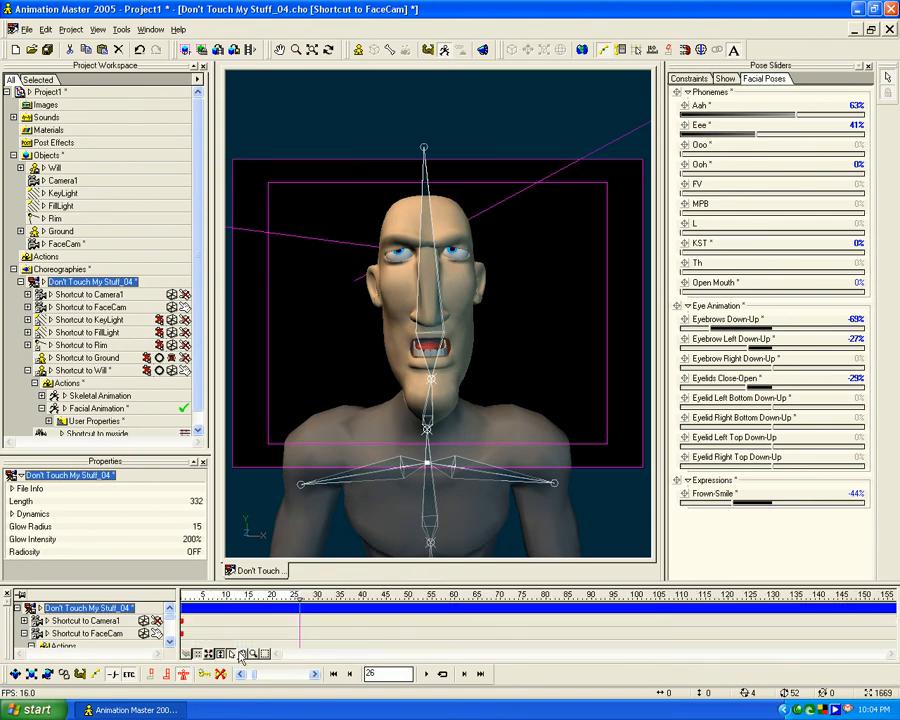
{"action": "left_click", "coordinate": [100, 409]}
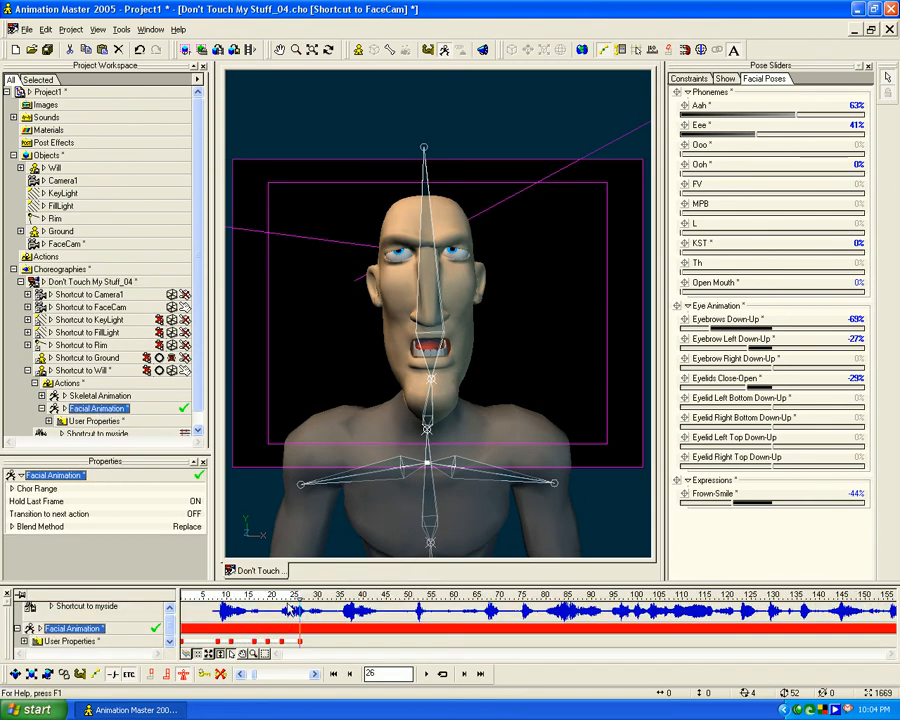
{"action": "left_click", "coordinate": [208, 655]}
{"action": "left_click", "coordinate": [200, 655]}
At frame 26, set Eyebrows Down-Up to -71%, Eyebrow Left Down-Up to 0% and Eyelids Close-Open to 35%
{"action": "mouse_move", "coordinate": [301, 598]}
{"action": "left_mouse_down"}
{"action": "mouse_move", "coordinate": [214, 601]}
{"action": "mouse_move", "coordinate": [299, 604]}
{"action": "left_mouse_up"}
{"action": "mouse_move", "coordinate": [710, 331]}
{"action": "left_mouse_down"}
{"action": "mouse_move", "coordinate": [774, 336]}
{"action": "mouse_move", "coordinate": [703, 336]}
{"action": "mouse_move", "coordinate": [793, 338]}
{"action": "mouse_move", "coordinate": [760, 366]}
{"action": "mouse_move", "coordinate": [772, 350]}
{"action": "mouse_move", "coordinate": [790, 383]}
{"action": "mouse_move", "coordinate": [818, 384]}
{"action": "mouse_move", "coordinate": [707, 341]}
{"action": "left_mouse_up"}
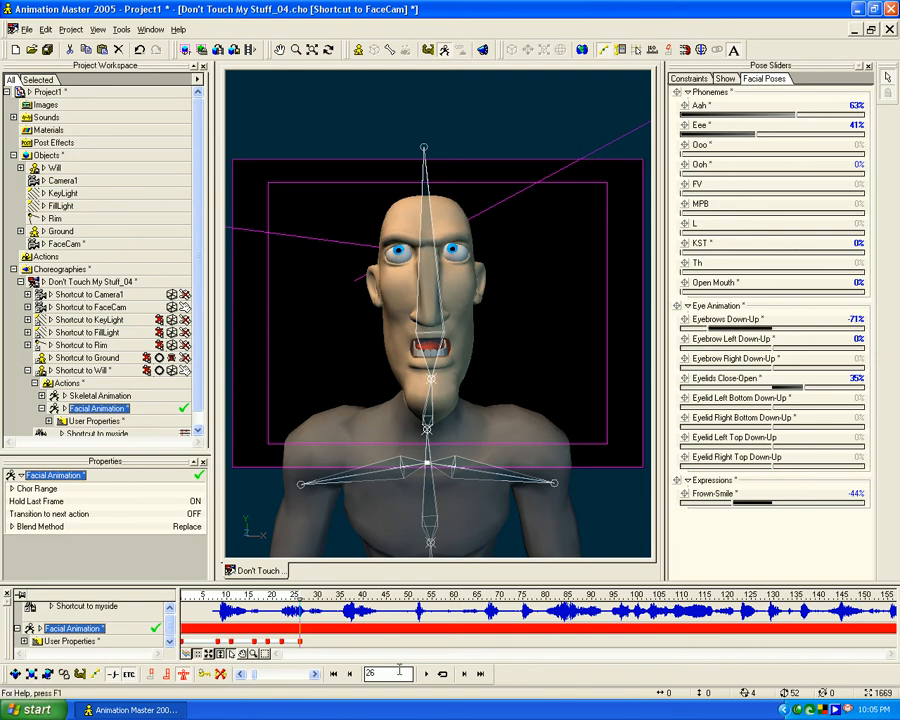
At frame 30, set Aah, Eee, Ooh and FV to 0%, Ooo to 21% and Open Mouth to 7%
{"action": "left_click_drag", "start_coordinate": [256, 600], "coordinate": [318, 600]}
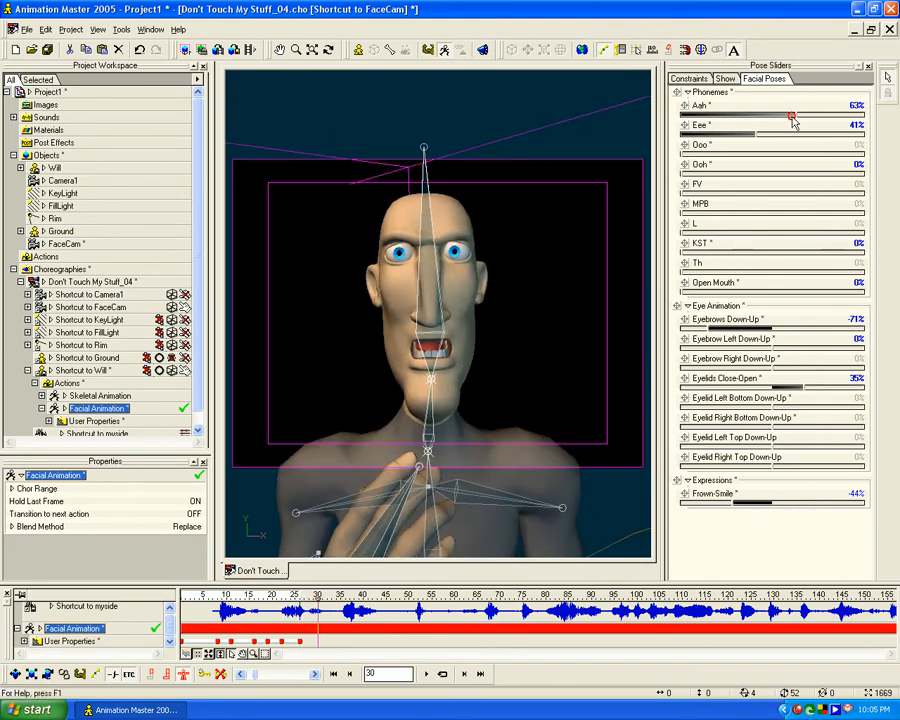
{"action": "left_click_drag", "start_coordinate": [795, 117], "coordinate": [679, 120]}
{"action": "mouse_move", "coordinate": [755, 134]}
{"action": "left_mouse_down"}
{"action": "mouse_move", "coordinate": [699, 136]}
{"action": "mouse_move", "coordinate": [760, 134]}
{"action": "left_mouse_up"}
{"action": "left_click_drag", "start_coordinate": [689, 158], "coordinate": [665, 140]}
{"action": "mouse_move", "coordinate": [684, 187]}
{"action": "left_mouse_down"}
{"action": "mouse_move", "coordinate": [753, 188]}
{"action": "mouse_move", "coordinate": [681, 185]}
{"action": "mouse_move", "coordinate": [725, 173]}
{"action": "mouse_move", "coordinate": [679, 172]}
{"action": "left_mouse_up"}
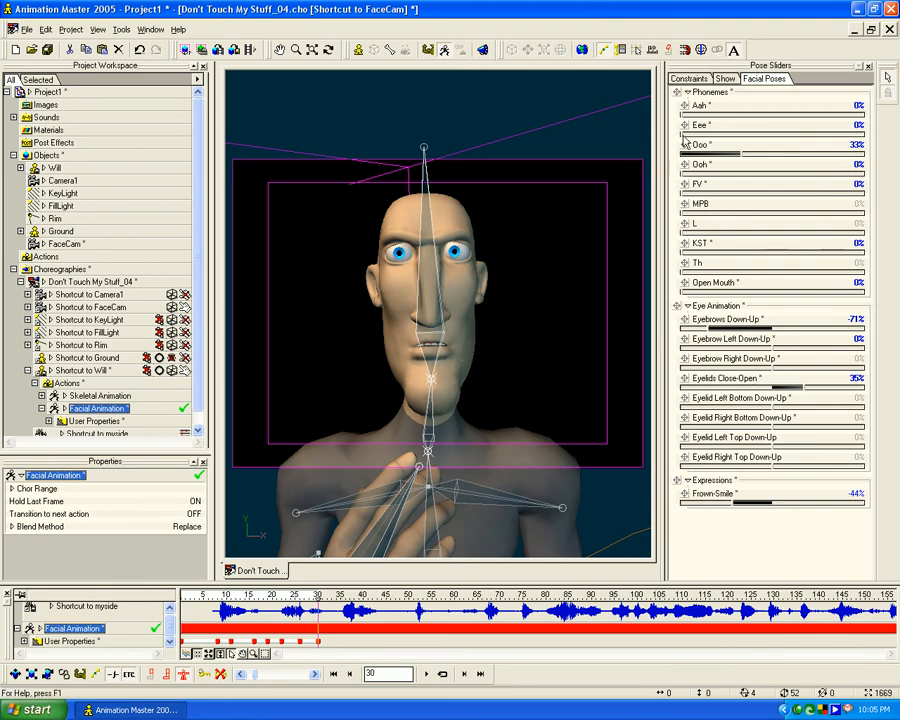
{"action": "mouse_move", "coordinate": [683, 173]}
{"action": "left_mouse_down"}
{"action": "mouse_move", "coordinate": [711, 175]}
{"action": "mouse_move", "coordinate": [668, 172]}
{"action": "left_mouse_up"}
{"action": "mouse_move", "coordinate": [736, 163]}
{"action": "left_mouse_down"}
{"action": "mouse_move", "coordinate": [719, 175]}
{"action": "mouse_move", "coordinate": [733, 172]}
{"action": "left_mouse_up"}
{"action": "mouse_move", "coordinate": [690, 293]}
{"action": "left_mouse_down"}
{"action": "mouse_move", "coordinate": [703, 290]}
{"action": "mouse_move", "coordinate": [693, 290]}
{"action": "left_mouse_up"}
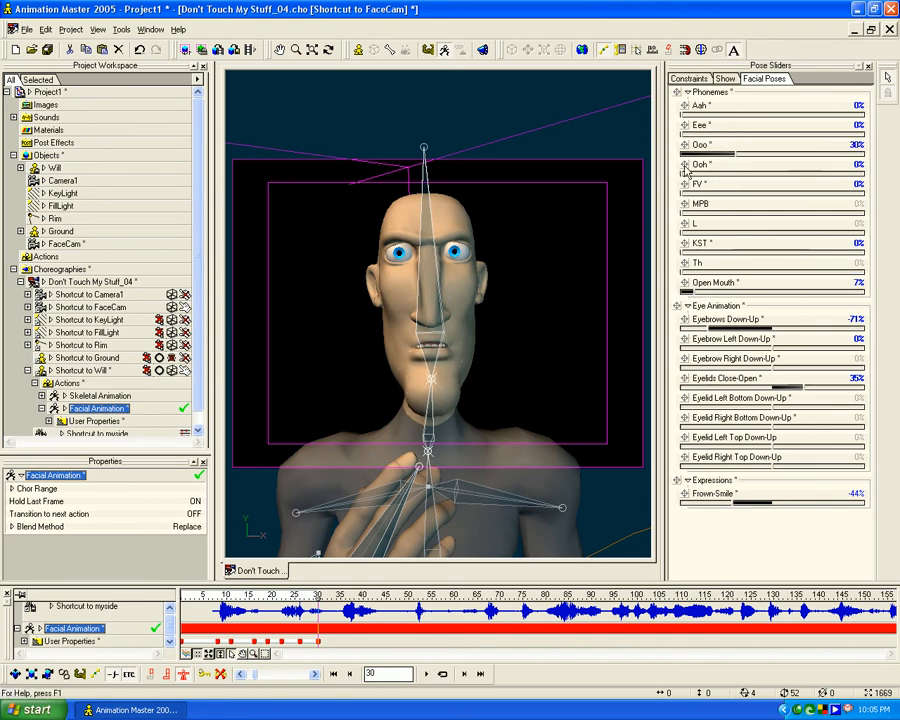
{"action": "mouse_move", "coordinate": [731, 160]}
{"action": "left_mouse_down"}
{"action": "mouse_move", "coordinate": [859, 154]}
{"action": "mouse_move", "coordinate": [726, 161]}
{"action": "left_mouse_up"}
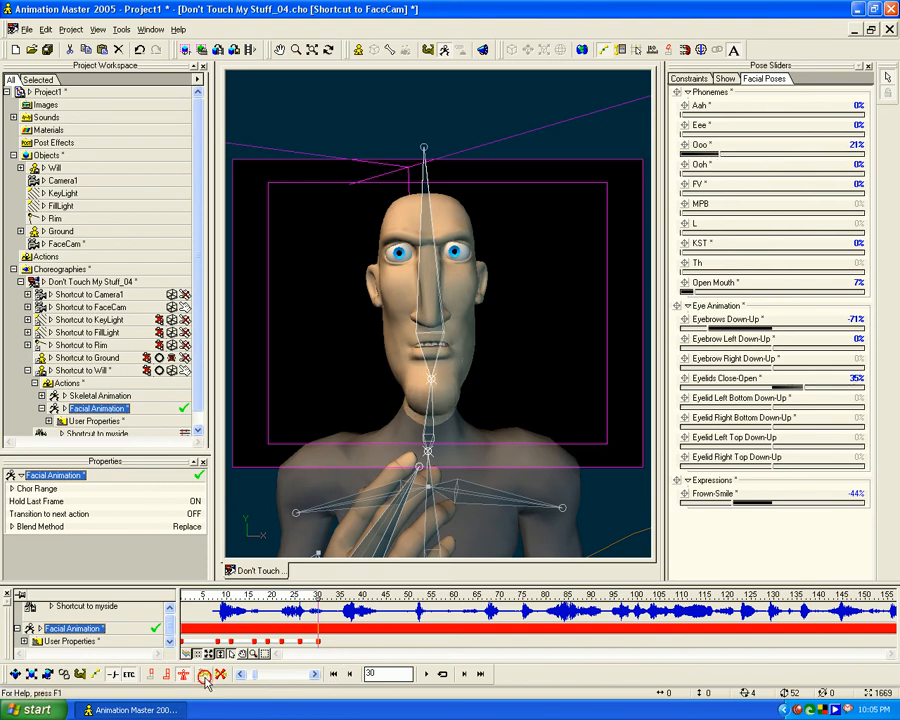
At frame 35, close the mouth by setting MPB to 100% and both Ooo and Open Mouth to 0%
{"action": "left_click_drag", "start_coordinate": [317, 596], "coordinate": [341, 589]}
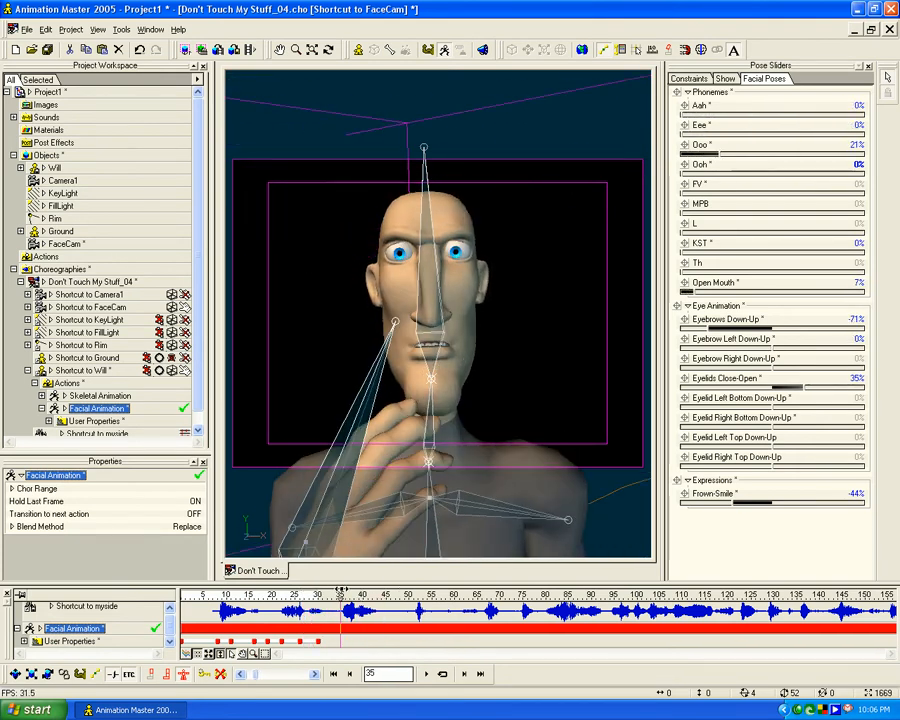
{"action": "left_click_drag", "start_coordinate": [718, 155], "coordinate": [644, 161]}
{"action": "left_click_drag", "start_coordinate": [684, 213], "coordinate": [827, 216]}
{"action": "left_click_drag", "start_coordinate": [690, 297], "coordinate": [652, 298]}
{"action": "left_click_drag", "start_coordinate": [801, 209], "coordinate": [883, 218]}
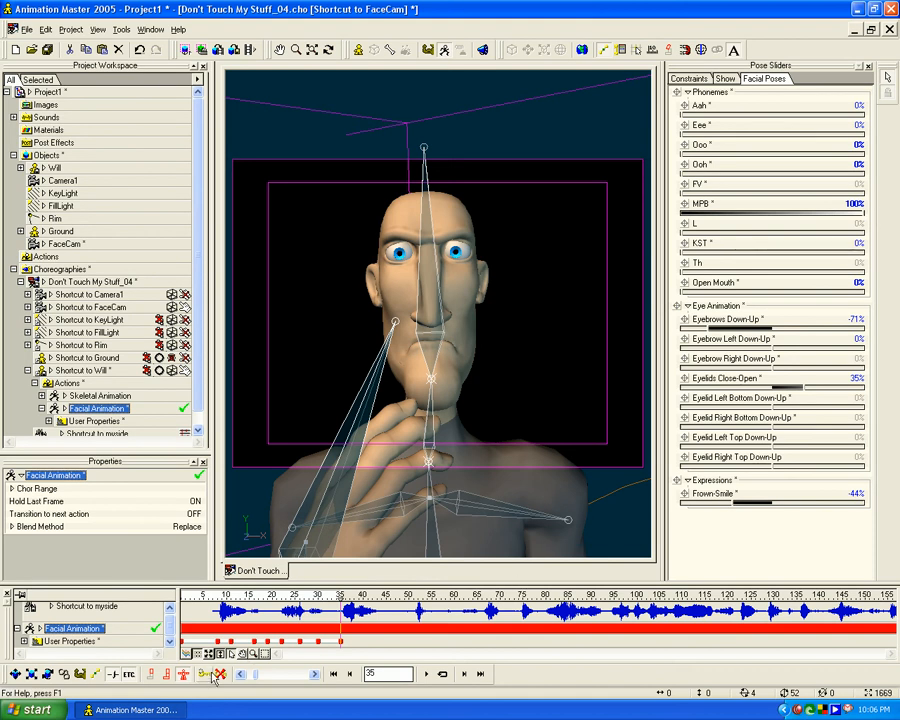
At frame 40, set MPB to 0%, Aah to 100% and Open Mouth to 10%
{"action": "left_click_drag", "start_coordinate": [340, 595], "coordinate": [362, 583]}
{"action": "left_click_drag", "start_coordinate": [861, 213], "coordinate": [680, 218]}
{"action": "left_click_drag", "start_coordinate": [683, 115], "coordinate": [872, 118]}
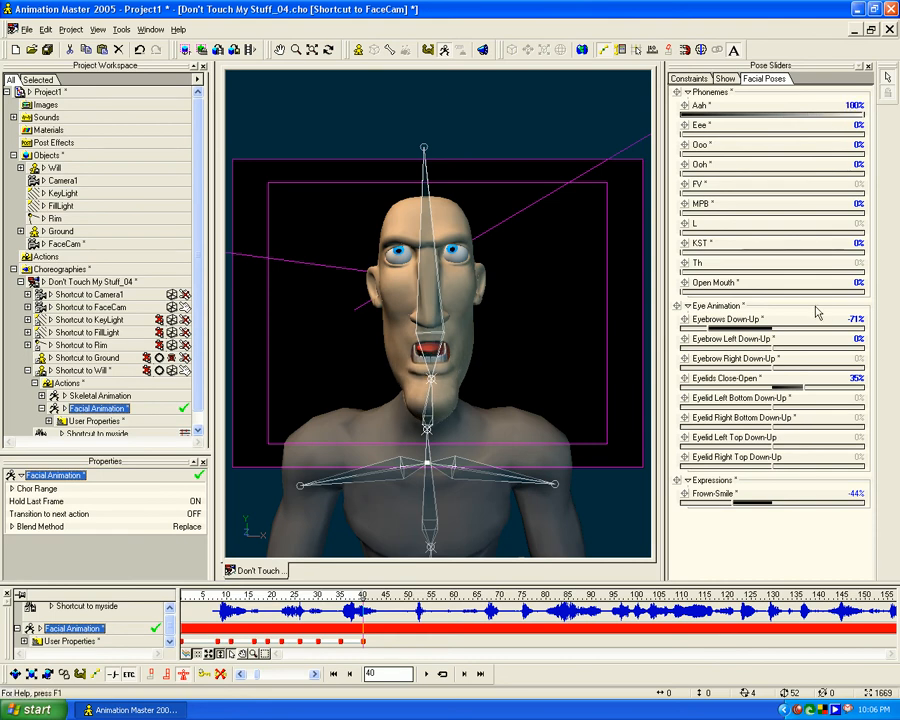
{"action": "mouse_move", "coordinate": [683, 292]}
{"action": "left_mouse_down"}
{"action": "mouse_move", "coordinate": [737, 292]}
{"action": "mouse_move", "coordinate": [683, 292]}
{"action": "mouse_move", "coordinate": [700, 300]}
{"action": "left_mouse_up"}
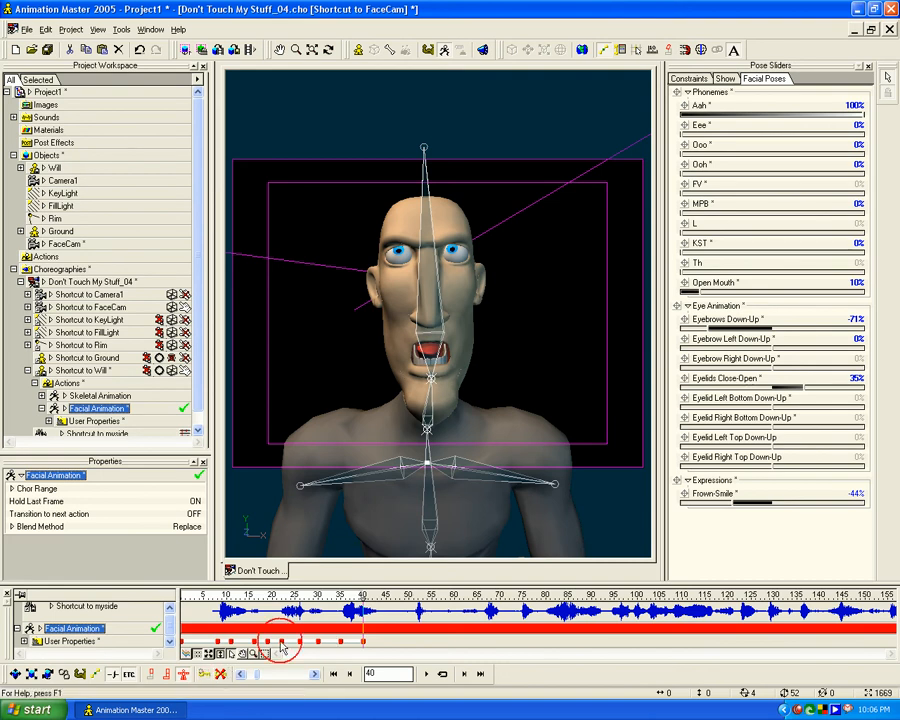
At frame 44, set Aah and Open Mouth to 0% and the Eee phoneme to 32%
{"action": "mouse_move", "coordinate": [365, 597]}
{"action": "left_mouse_down"}
{"action": "mouse_move", "coordinate": [391, 597]}
{"action": "mouse_move", "coordinate": [340, 597]}
{"action": "mouse_move", "coordinate": [392, 597]}
{"action": "mouse_move", "coordinate": [381, 597]}
{"action": "left_mouse_up"}
{"action": "left_click_drag", "start_coordinate": [815, 113], "coordinate": [733, 133]}
{"action": "left_click_drag", "start_coordinate": [689, 290], "coordinate": [686, 290]}
{"action": "mouse_move", "coordinate": [731, 141]}
{"action": "left_mouse_down"}
{"action": "mouse_move", "coordinate": [816, 141]}
{"action": "mouse_move", "coordinate": [733, 140]}
{"action": "left_mouse_up"}
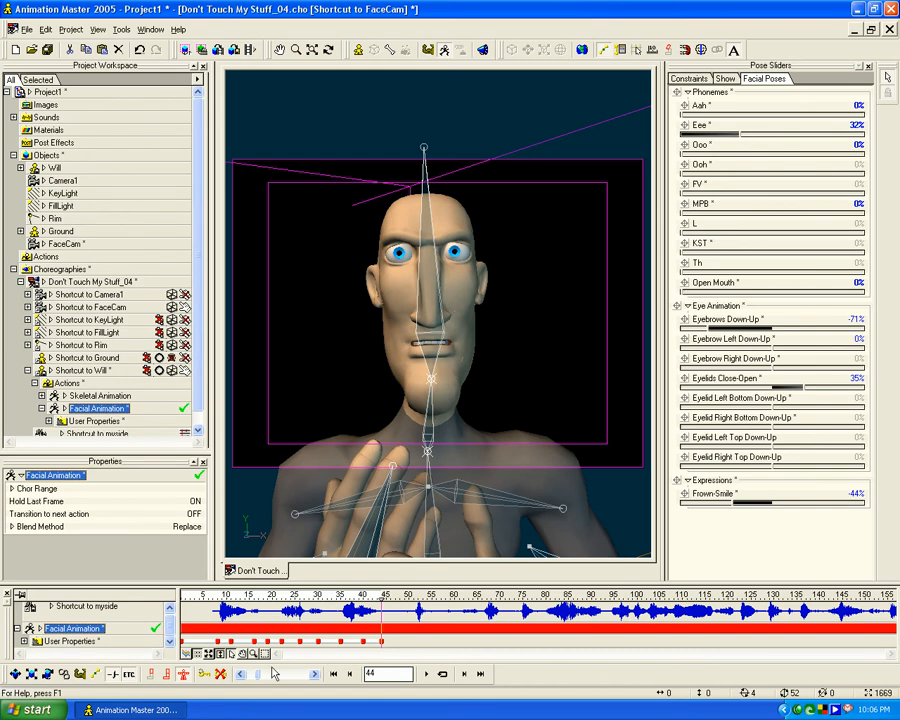
At frame 51, set the KST phoneme to 100% and Eee to 52%
{"action": "mouse_move", "coordinate": [381, 597]}
{"action": "left_mouse_down"}
{"action": "mouse_move", "coordinate": [208, 606]}
{"action": "mouse_move", "coordinate": [344, 602]}
{"action": "mouse_move", "coordinate": [416, 579]}
{"action": "mouse_move", "coordinate": [383, 574]}
{"action": "mouse_move", "coordinate": [415, 572]}
{"action": "left_mouse_up"}
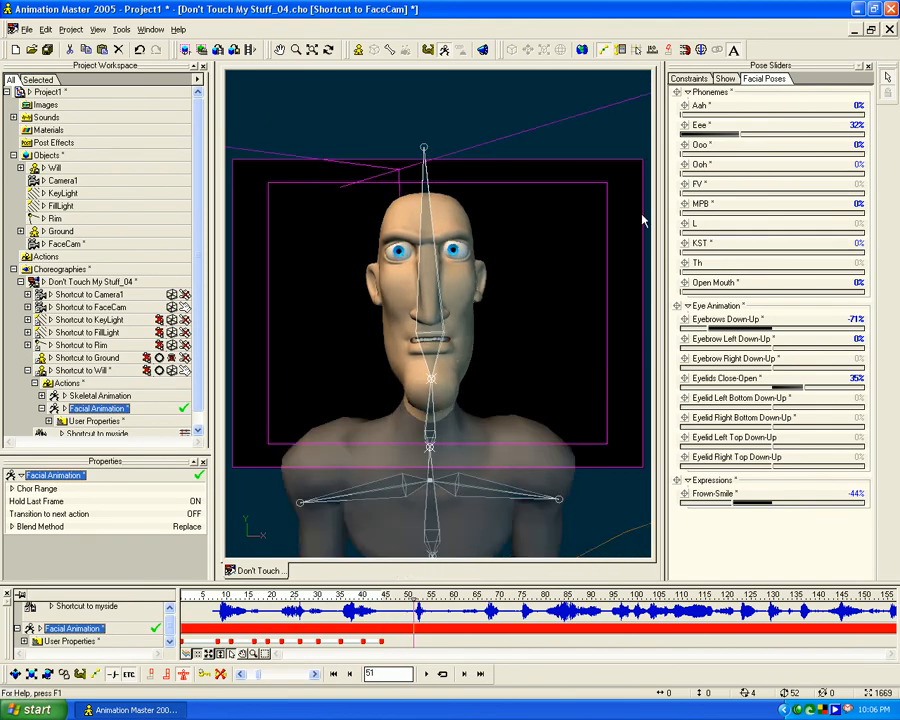
{"action": "left_click_drag", "start_coordinate": [723, 135], "coordinate": [665, 132]}
{"action": "left_click_drag", "start_coordinate": [688, 256], "coordinate": [878, 253]}
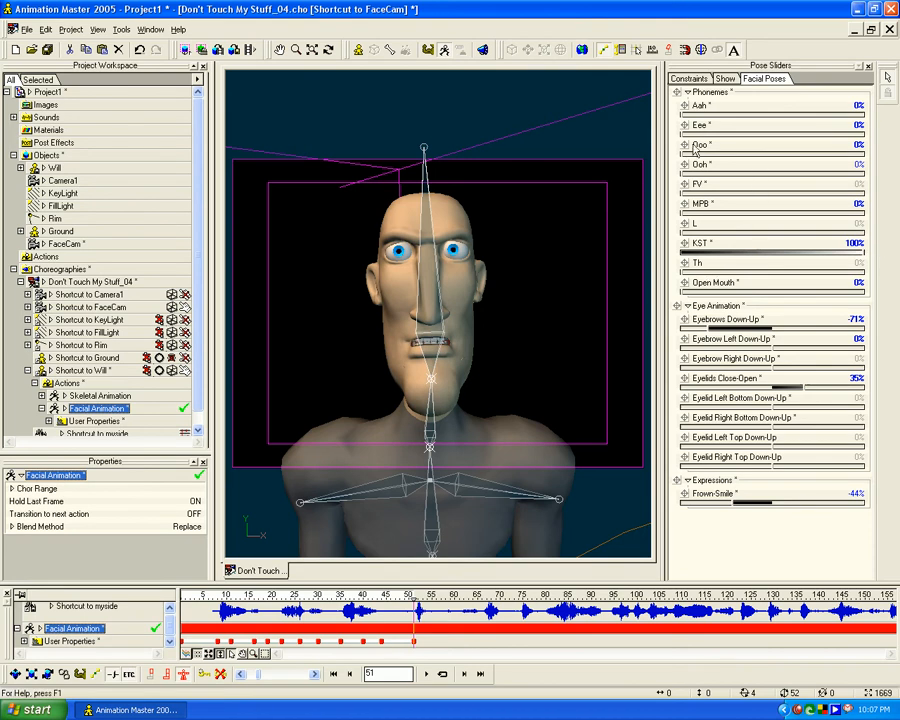
{"action": "left_click_drag", "start_coordinate": [688, 140], "coordinate": [778, 140]}
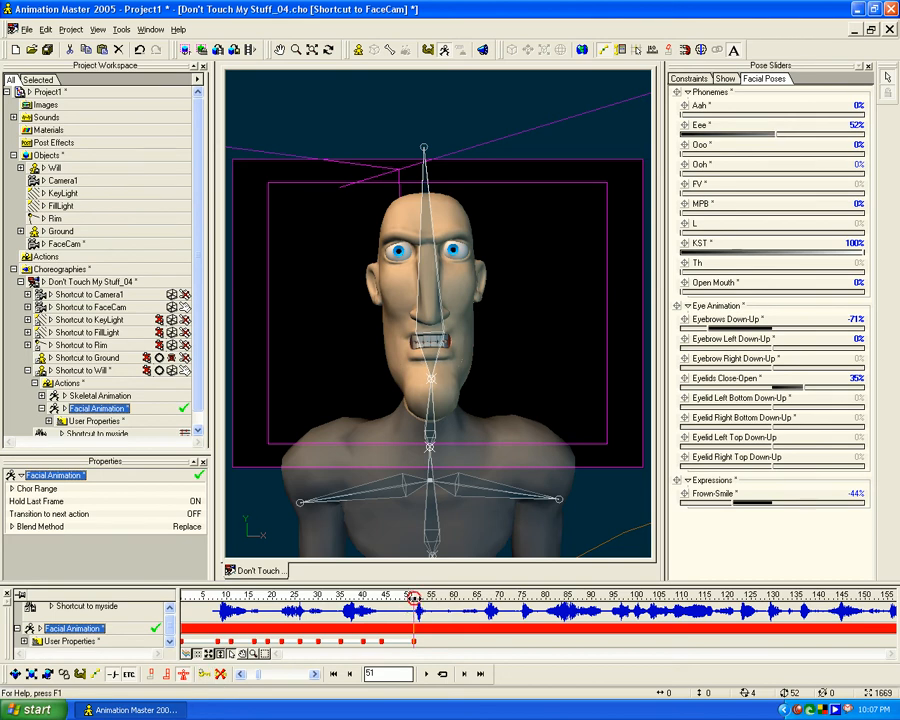
Review the lip sync and correct frame 37 by setting Aah and Open Mouth to 0% and raising MPB to its maximum
{"action": "key", "text": "space"}
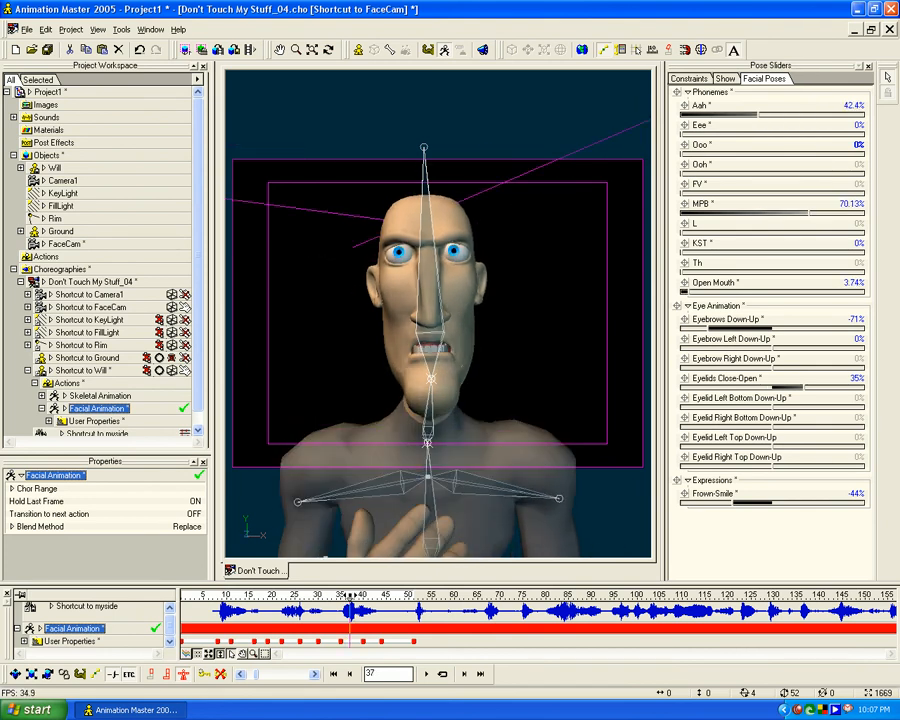
{"action": "left_click", "coordinate": [352, 610]}
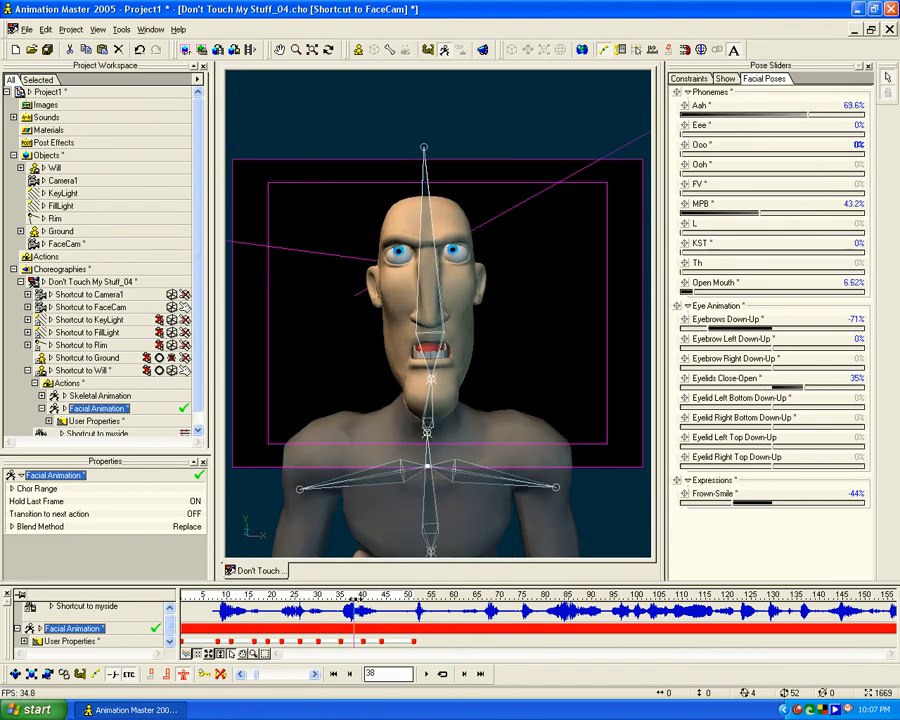
{"action": "left_click_drag", "start_coordinate": [353, 599], "coordinate": [350, 599]}
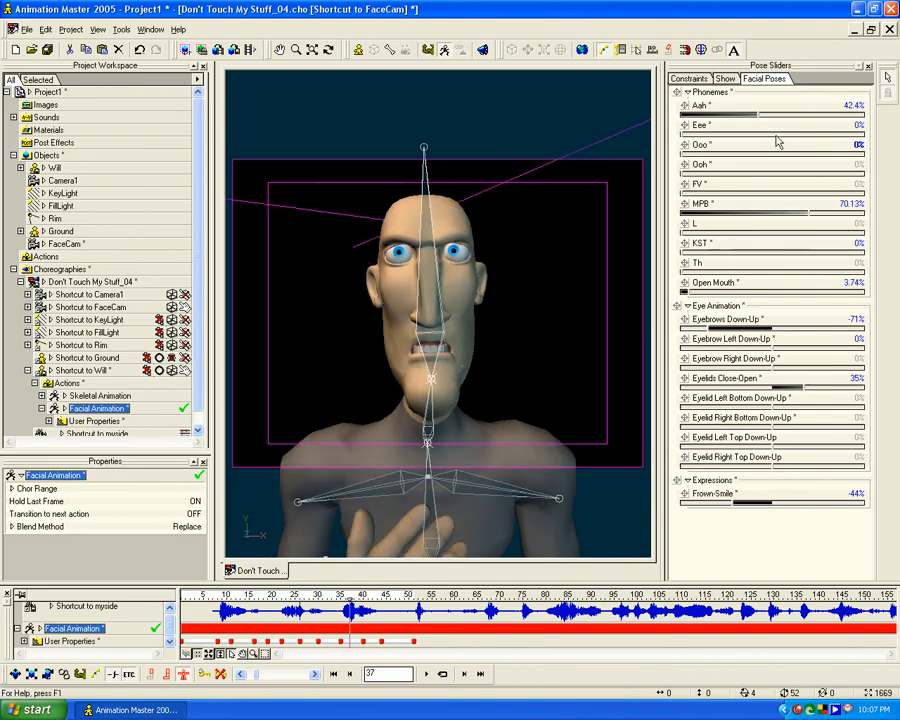
{"action": "left_click_drag", "start_coordinate": [760, 121], "coordinate": [661, 116]}
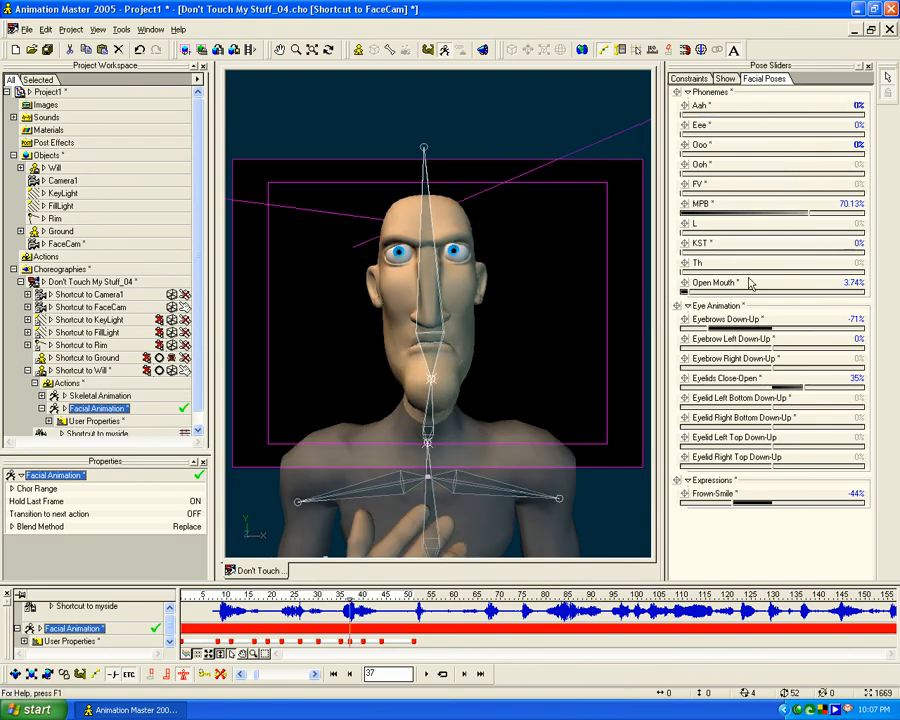
{"action": "left_click_drag", "start_coordinate": [685, 294], "coordinate": [637, 299]}
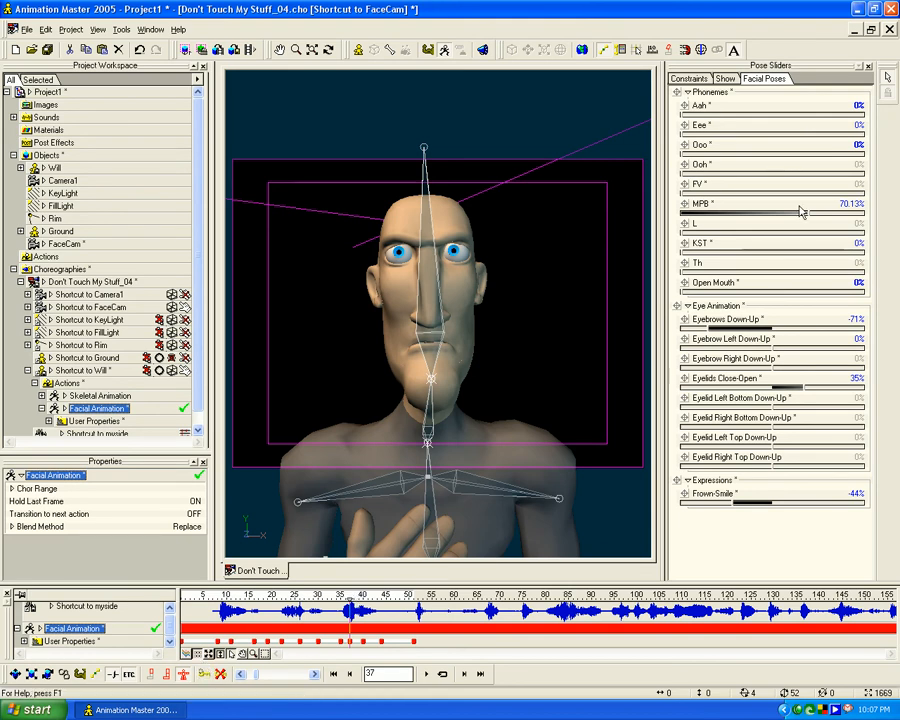
{"action": "left_click_drag", "start_coordinate": [812, 218], "coordinate": [868, 216]}
At frame 53, set the Eee and KST phonemes to 0% and Aah to 54%
{"action": "left_click_drag", "start_coordinate": [342, 595], "coordinate": [422, 594]}
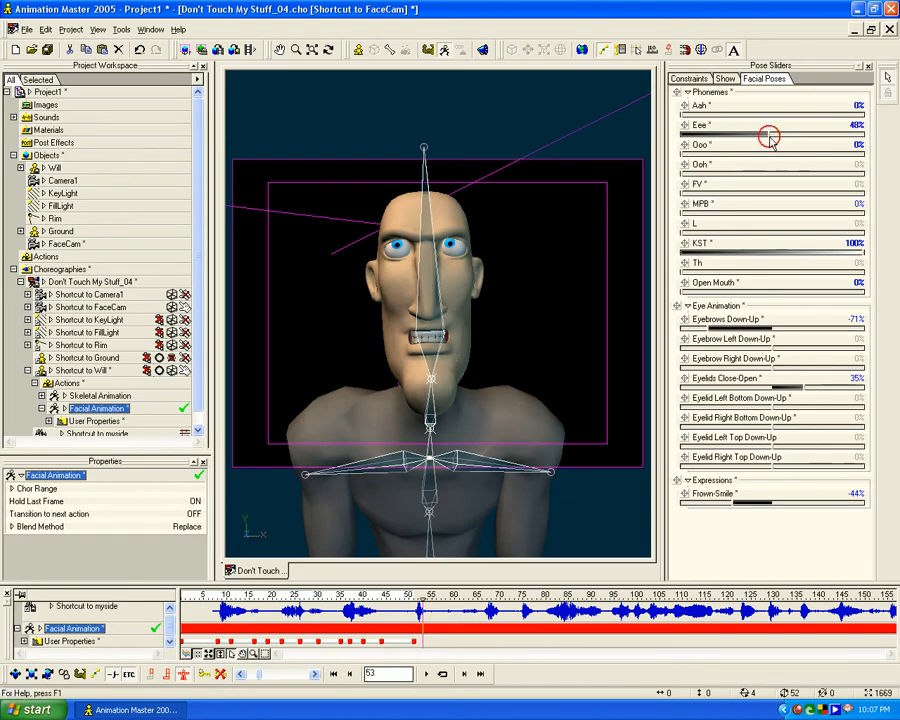
{"action": "left_click_drag", "start_coordinate": [773, 131], "coordinate": [682, 131]}
{"action": "left_click_drag", "start_coordinate": [862, 252], "coordinate": [779, 122]}
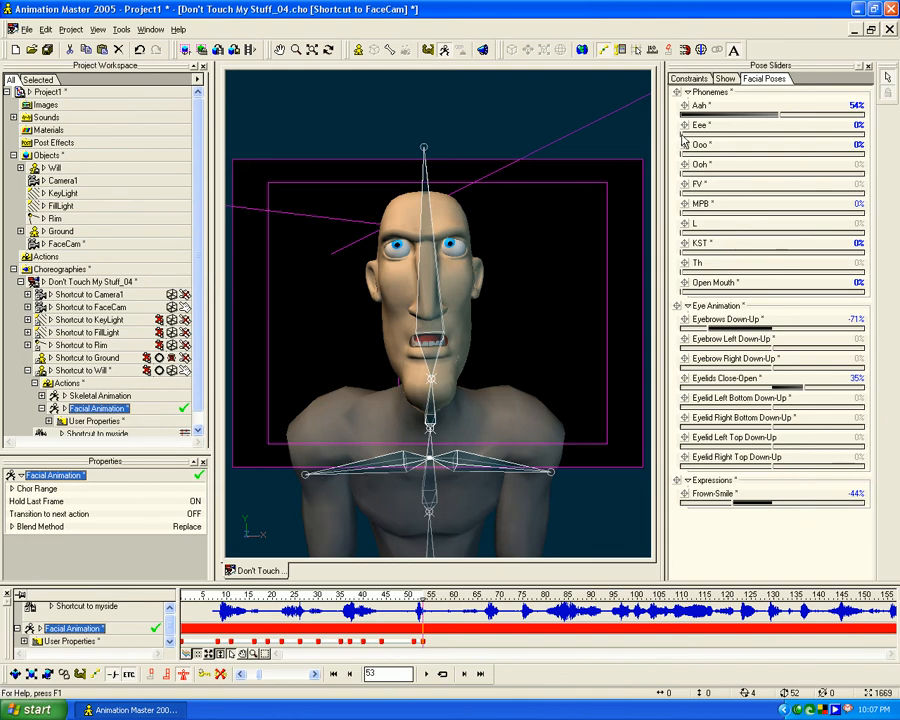
At frame 53, set Frown-Smile to -39%, Eyebrow Left to -21%, Eyebrow Right to -23%, Eyebrows Down-Up to -68% and Eyelids Close-Open to 40%
{"action": "mouse_move", "coordinate": [738, 508]}
{"action": "left_mouse_down"}
{"action": "mouse_move", "coordinate": [687, 506]}
{"action": "mouse_move", "coordinate": [769, 500]}
{"action": "mouse_move", "coordinate": [741, 502]}
{"action": "left_mouse_up"}
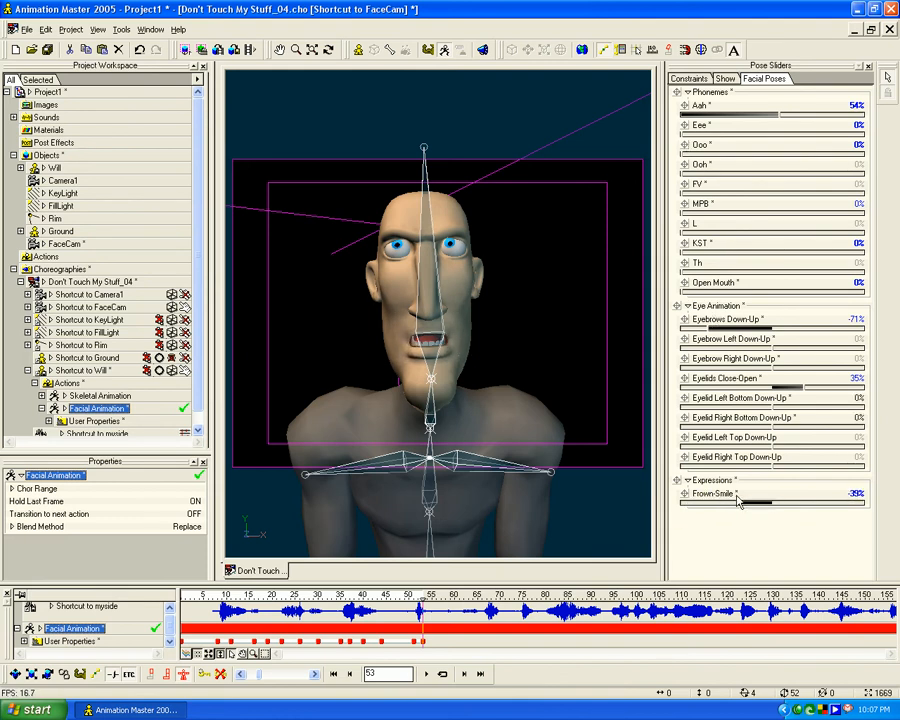
{"action": "left_click_drag", "start_coordinate": [773, 356], "coordinate": [745, 373]}
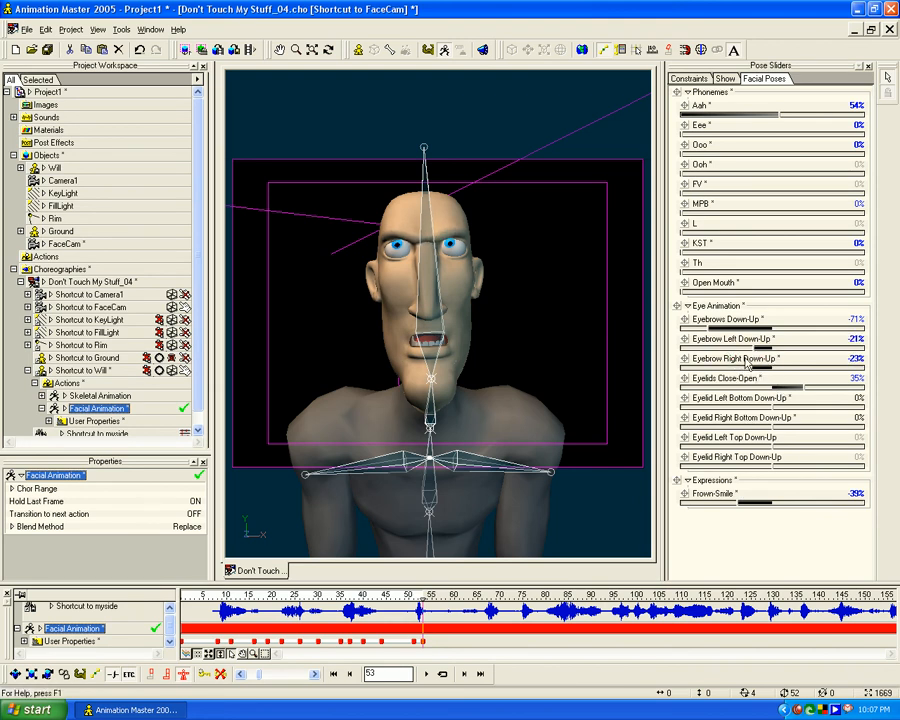
{"action": "left_click_drag", "start_coordinate": [709, 331], "coordinate": [714, 337]}
{"action": "mouse_move", "coordinate": [804, 392]}
{"action": "left_mouse_down"}
{"action": "mouse_move", "coordinate": [751, 392]}
{"action": "mouse_move", "coordinate": [809, 390]}
{"action": "left_mouse_up"}
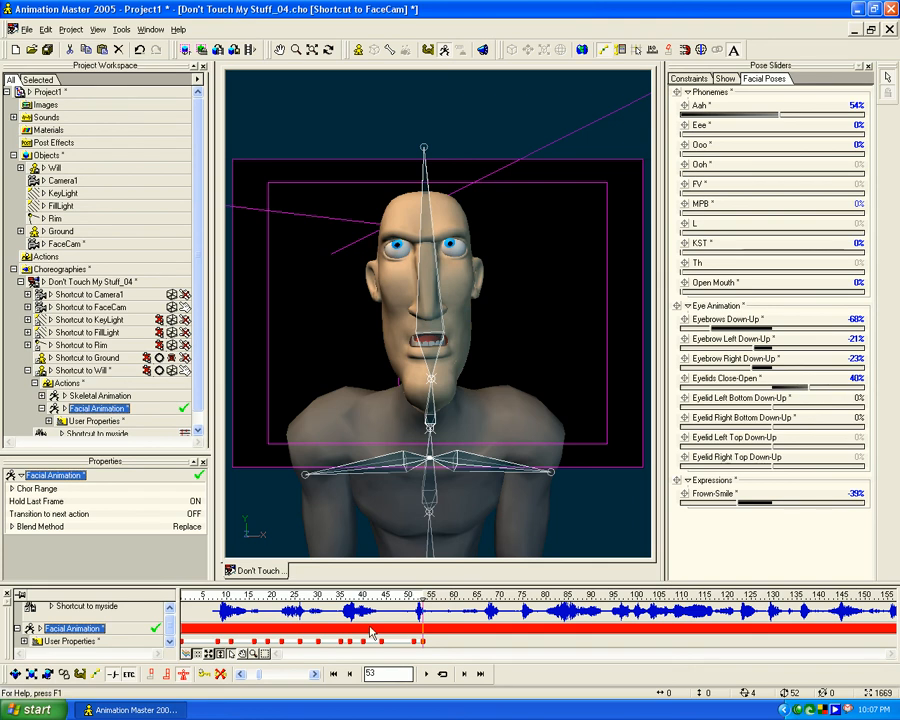
At frame 55, set Aah to 0%, the FV phoneme to 100% and Frown-Smile to -49%
{"action": "mouse_move", "coordinate": [423, 600]}
{"action": "left_mouse_down"}
{"action": "mouse_move", "coordinate": [264, 601]}
{"action": "mouse_move", "coordinate": [451, 603]}
{"action": "mouse_move", "coordinate": [366, 608]}
{"action": "mouse_move", "coordinate": [432, 607]}
{"action": "left_mouse_up"}
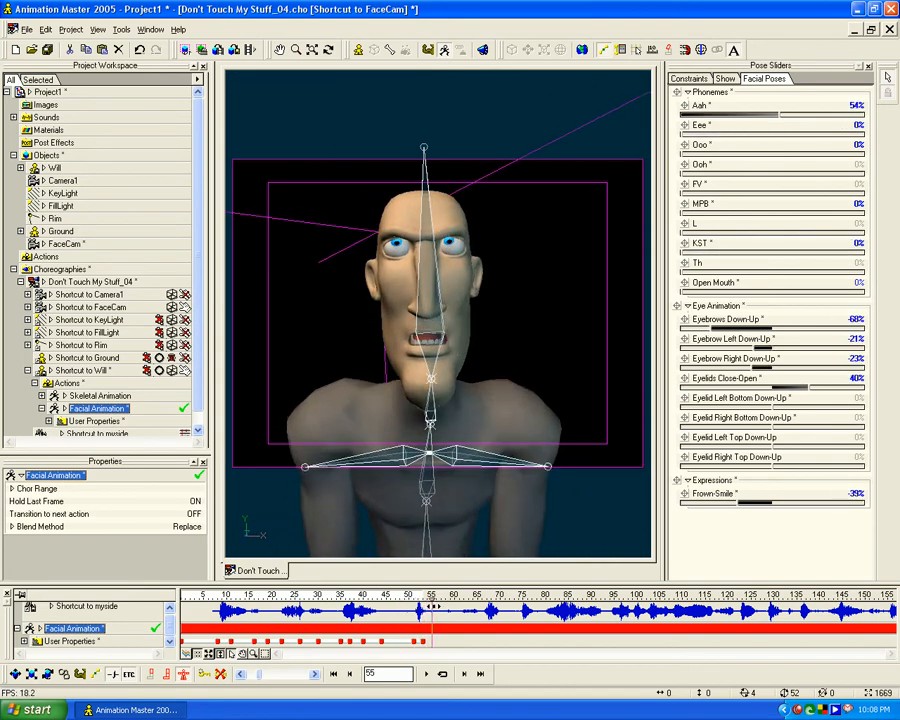
{"action": "left_click_drag", "start_coordinate": [785, 121], "coordinate": [683, 128]}
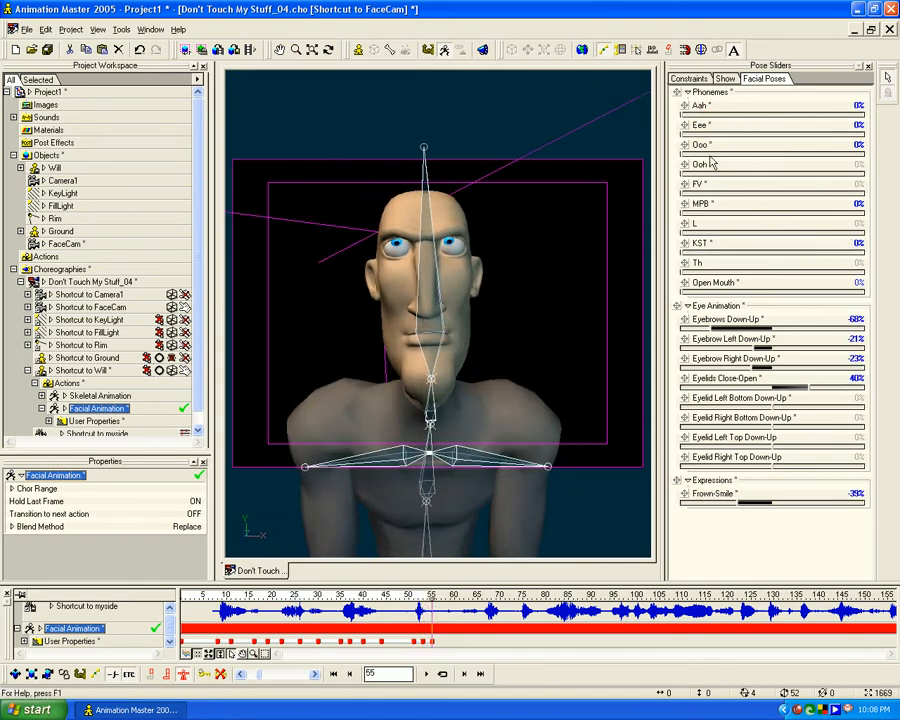
{"action": "left_click_drag", "start_coordinate": [689, 195], "coordinate": [858, 190]}
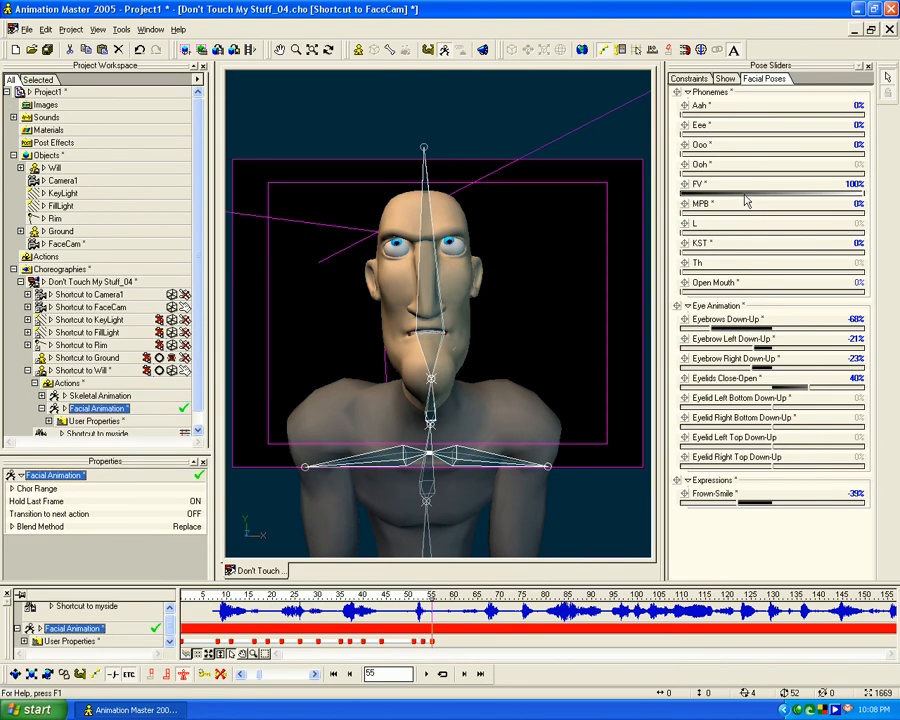
{"action": "mouse_move", "coordinate": [738, 504]}
{"action": "left_mouse_down"}
{"action": "mouse_move", "coordinate": [779, 506]}
{"action": "mouse_move", "coordinate": [727, 513]}
{"action": "left_mouse_up"}
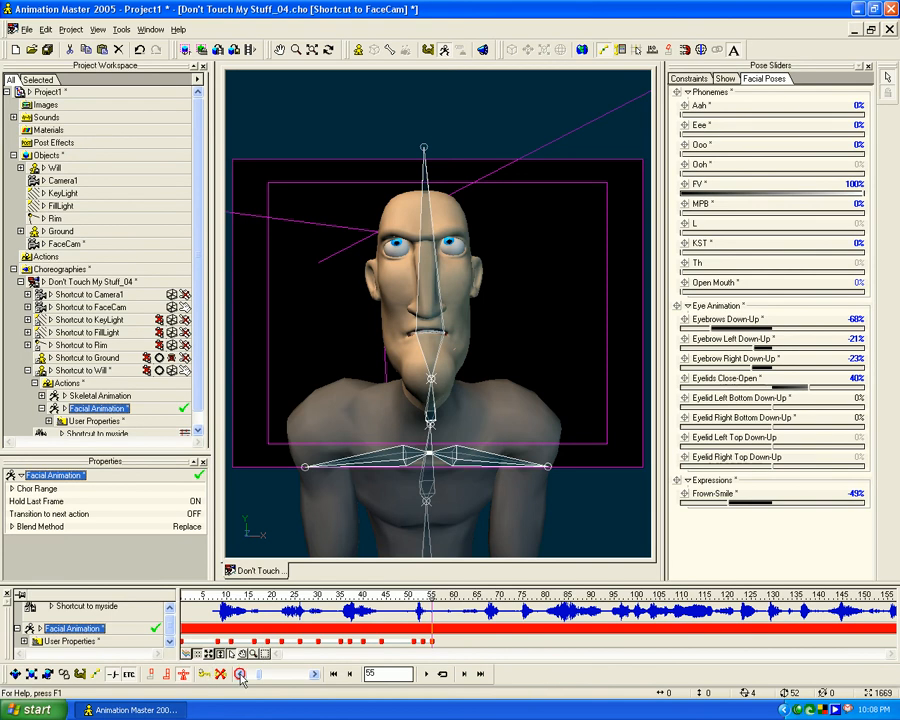
Return to frame 53 and set Open Mouth to 44%, Aah to 51% and Frown-Smile to -20%
{"action": "mouse_move", "coordinate": [432, 597]}
{"action": "left_mouse_down"}
{"action": "mouse_move", "coordinate": [272, 593]}
{"action": "mouse_move", "coordinate": [432, 593]}
{"action": "mouse_move", "coordinate": [411, 593]}
{"action": "mouse_move", "coordinate": [422, 593]}
{"action": "left_mouse_up"}
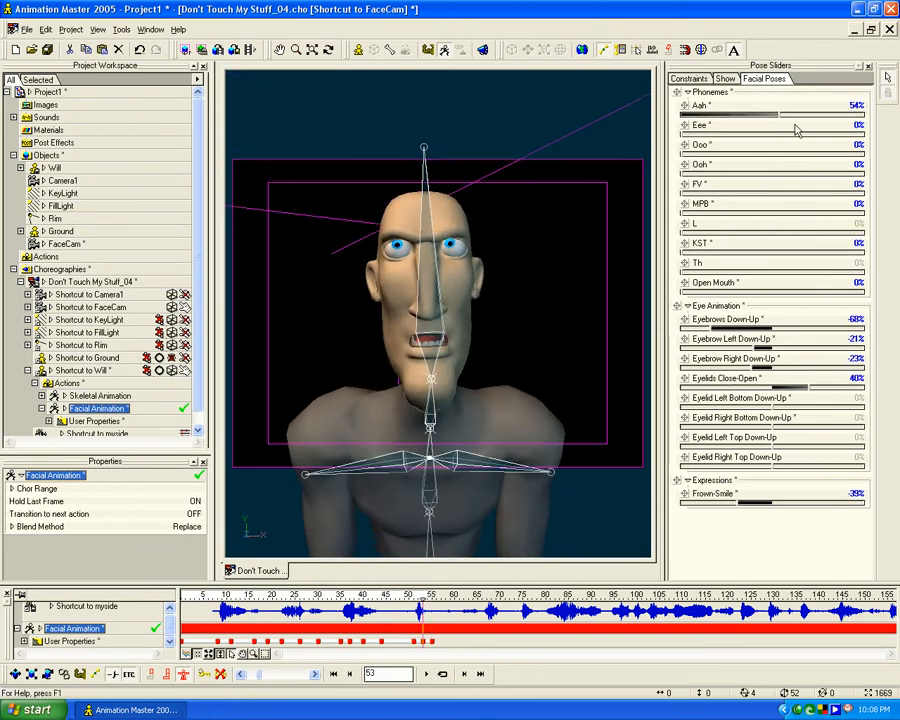
{"action": "left_click_drag", "start_coordinate": [694, 292], "coordinate": [765, 186]}
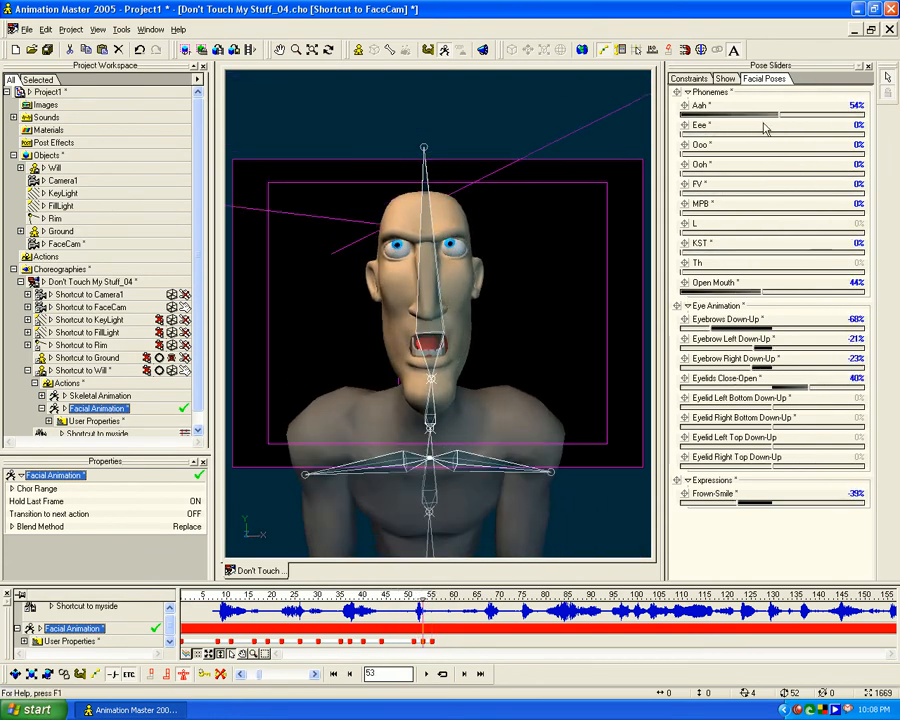
{"action": "mouse_move", "coordinate": [778, 119]}
{"action": "left_mouse_down"}
{"action": "mouse_move", "coordinate": [713, 122]}
{"action": "mouse_move", "coordinate": [775, 127]}
{"action": "left_mouse_up"}
{"action": "mouse_move", "coordinate": [745, 502]}
{"action": "left_mouse_down"}
{"action": "mouse_move", "coordinate": [707, 500]}
{"action": "mouse_move", "coordinate": [757, 500]}
{"action": "left_mouse_up"}
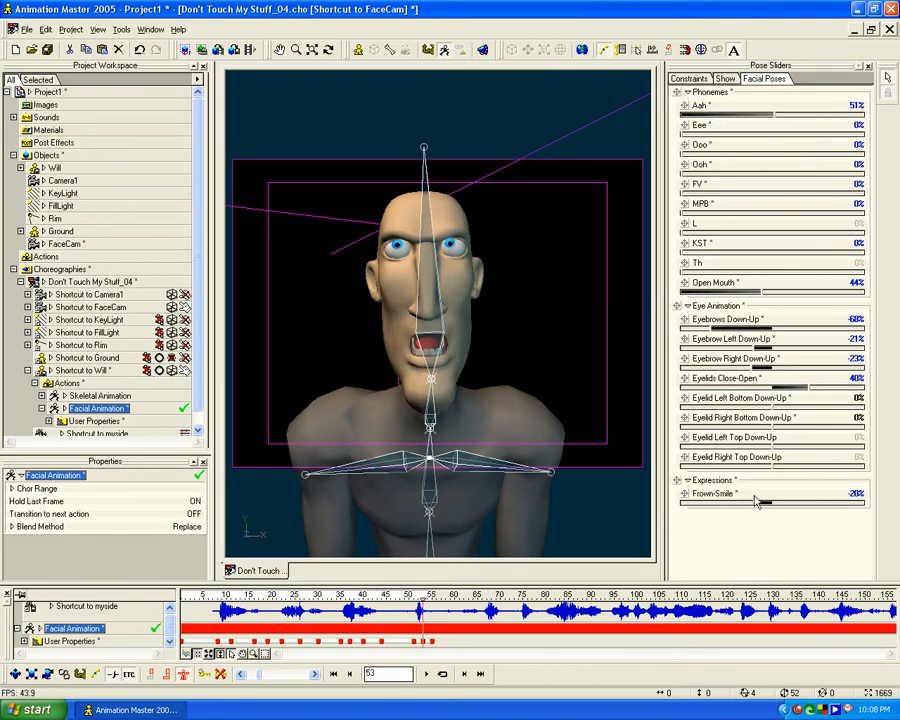
At frame 60, set FV to 0%, Frown-Smile to -68% and MPB to 37%
{"action": "left_click_drag", "start_coordinate": [421, 596], "coordinate": [455, 579]}
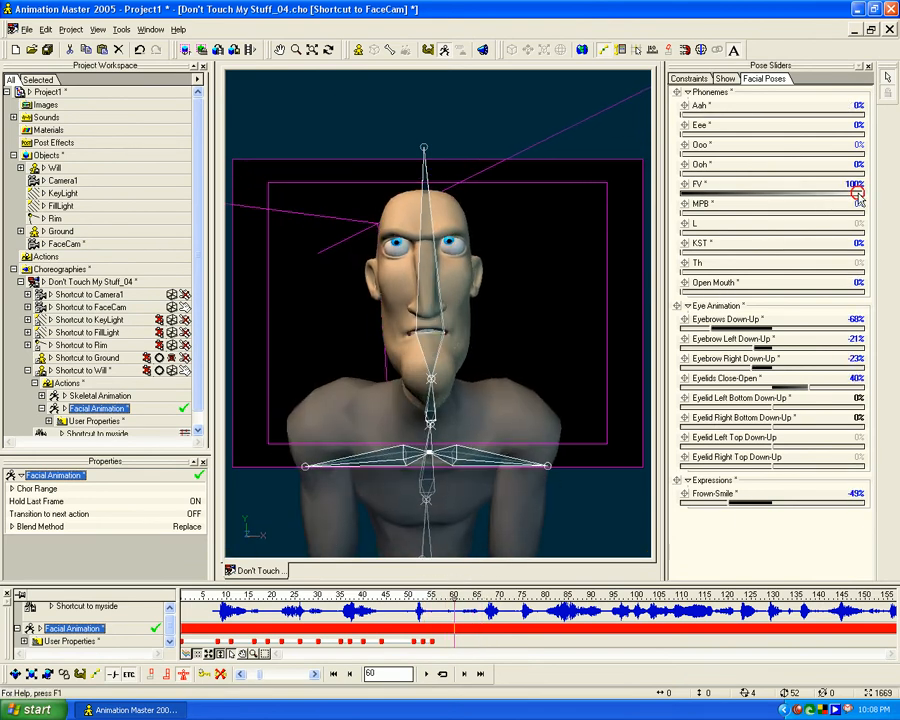
{"action": "left_click_drag", "start_coordinate": [860, 196], "coordinate": [648, 197]}
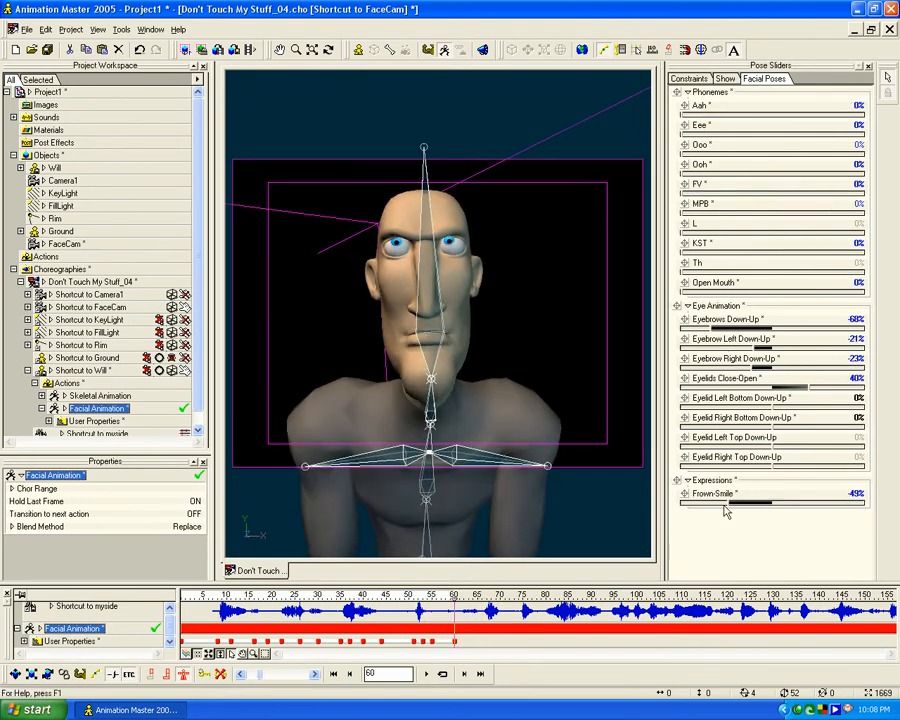
{"action": "left_click_drag", "start_coordinate": [745, 504], "coordinate": [708, 506]}
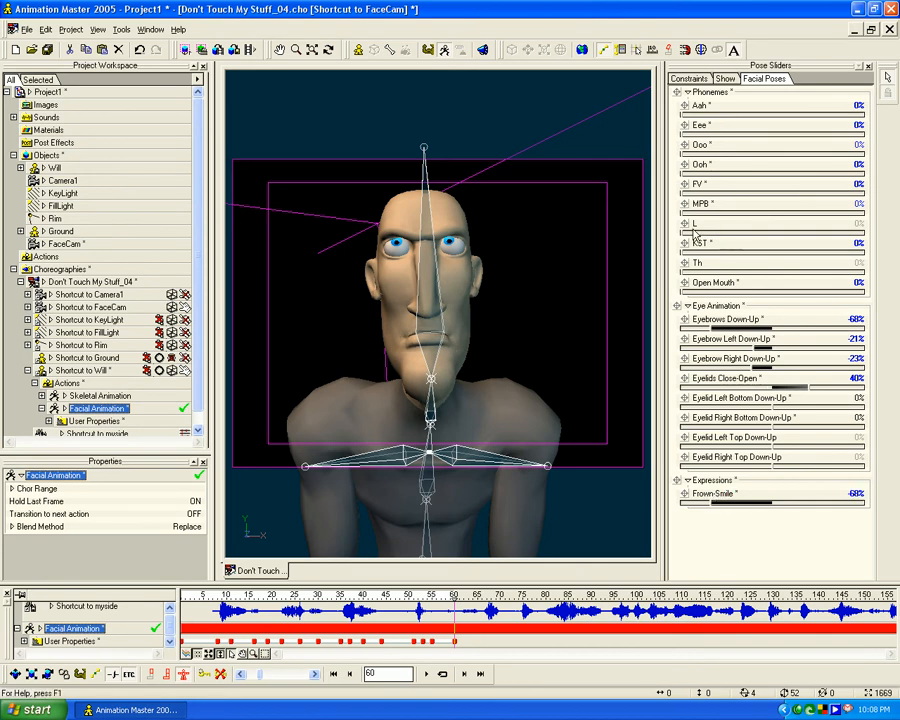
{"action": "left_click_drag", "start_coordinate": [680, 213], "coordinate": [751, 222]}
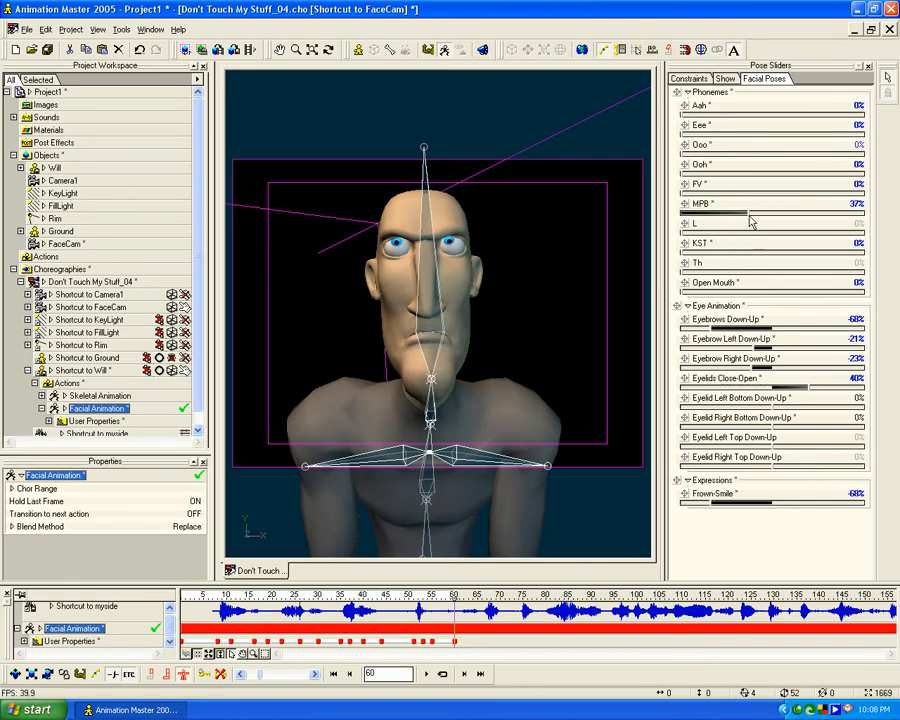
At frame 63, set MPB and Aah to 0% and Open Mouth to 24%
{"action": "mouse_move", "coordinate": [455, 595]}
{"action": "left_mouse_down"}
{"action": "mouse_move", "coordinate": [487, 595]}
{"action": "mouse_move", "coordinate": [468, 593]}
{"action": "left_mouse_up"}
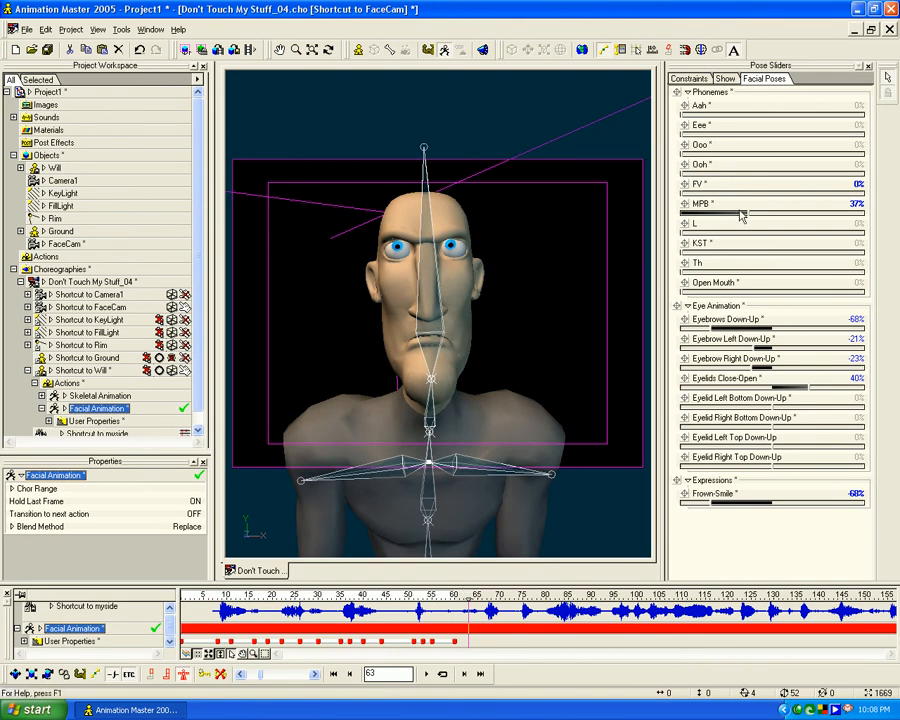
{"action": "left_click_drag", "start_coordinate": [736, 216], "coordinate": [662, 208]}
{"action": "left_click_drag", "start_coordinate": [682, 117], "coordinate": [733, 126]}
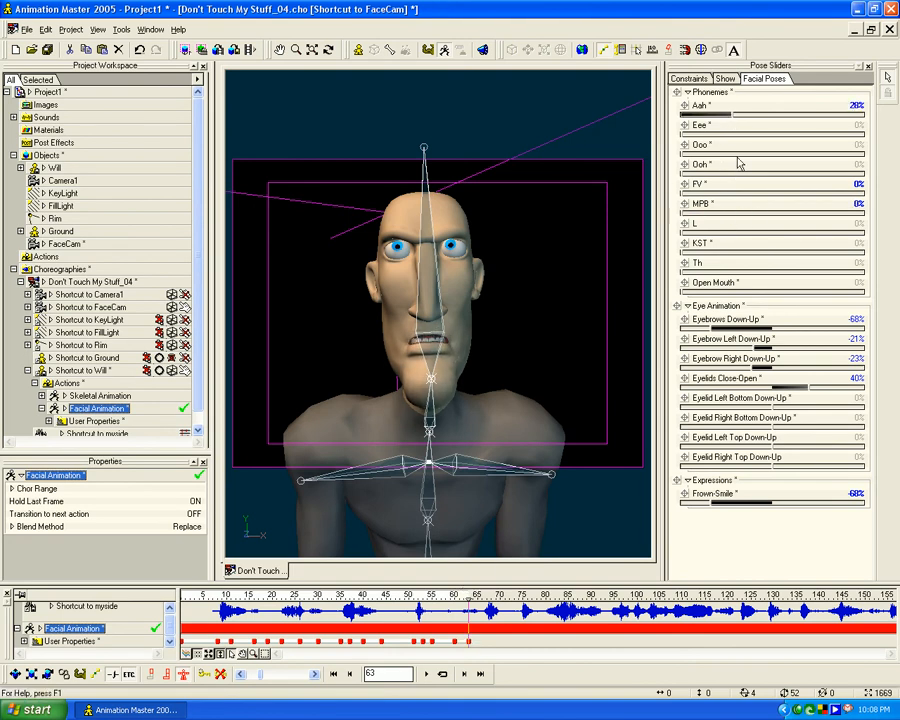
{"action": "left_click_drag", "start_coordinate": [698, 293], "coordinate": [719, 289]}
{"action": "left_click_drag", "start_coordinate": [727, 117], "coordinate": [634, 125]}
{"action": "left_click_drag", "start_coordinate": [719, 293], "coordinate": [737, 296]}
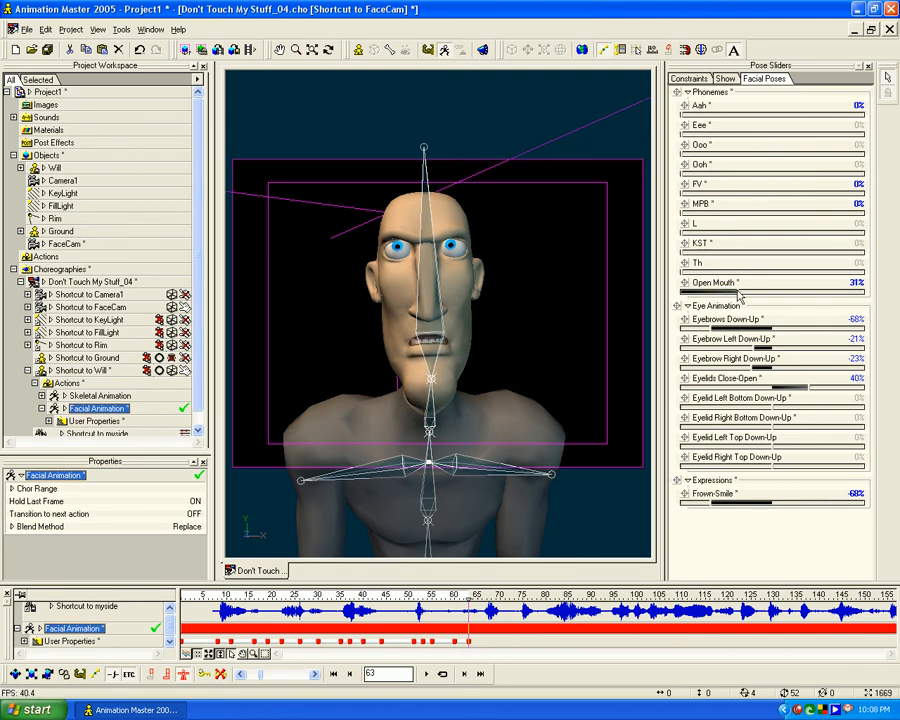
{"action": "left_click", "coordinate": [207, 677]}
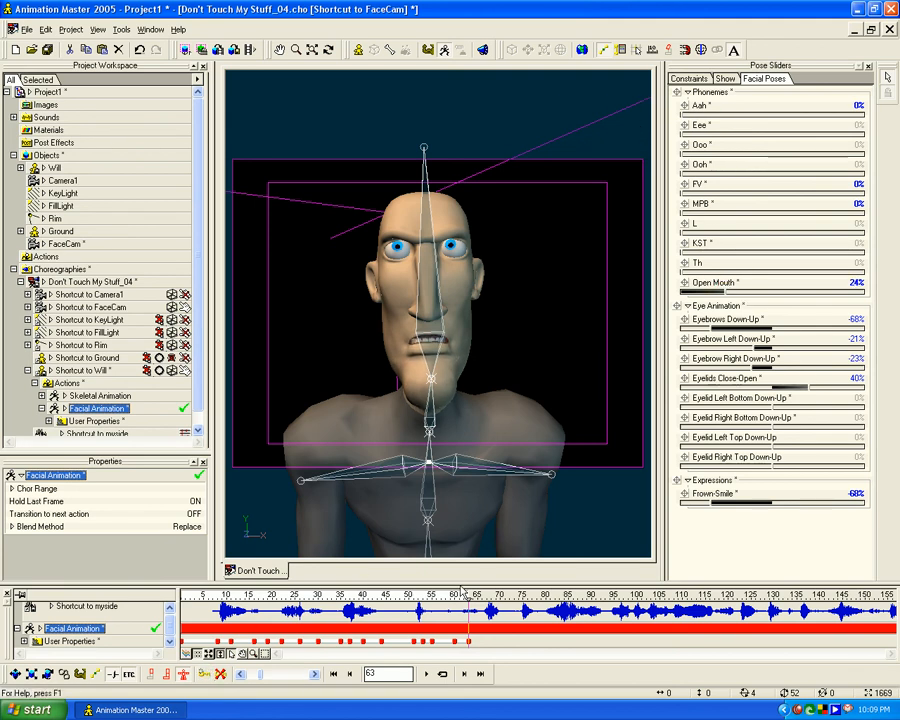
At frame 67, set the Th phoneme to 100%, Open Mouth to 3% and Eee to 39%
{"action": "mouse_move", "coordinate": [468, 597]}
{"action": "left_mouse_down"}
{"action": "mouse_move", "coordinate": [308, 597]}
{"action": "mouse_move", "coordinate": [785, 570]}
{"action": "mouse_move", "coordinate": [594, 587]}
{"action": "mouse_move", "coordinate": [295, 594]}
{"action": "mouse_move", "coordinate": [487, 572]}
{"action": "left_mouse_up"}
{"action": "left_click_drag", "start_coordinate": [723, 291], "coordinate": [799, 275]}
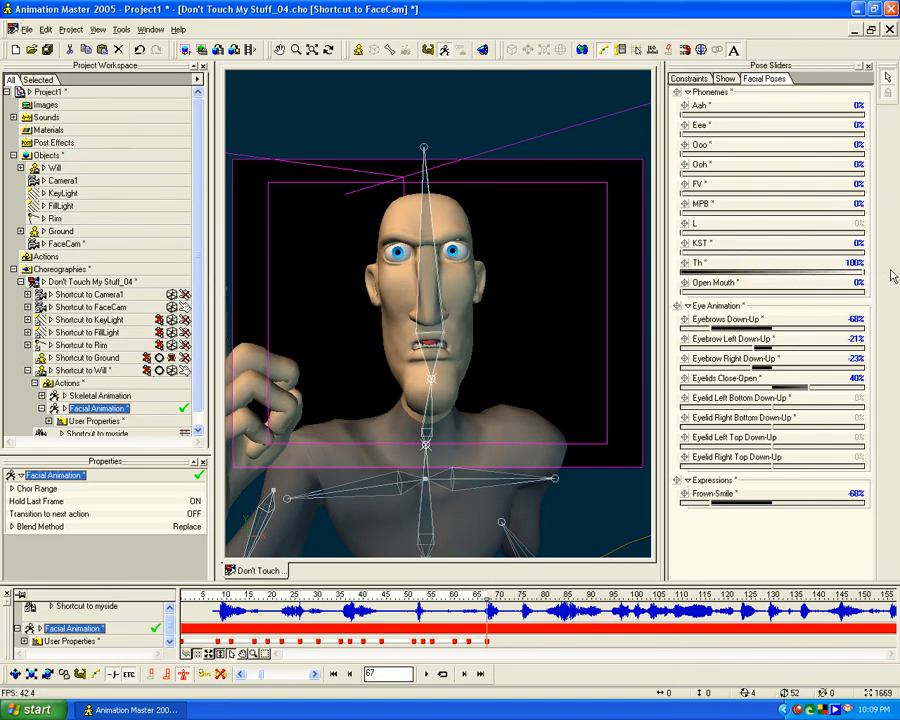
{"action": "left_click_drag", "start_coordinate": [684, 294], "coordinate": [690, 292]}
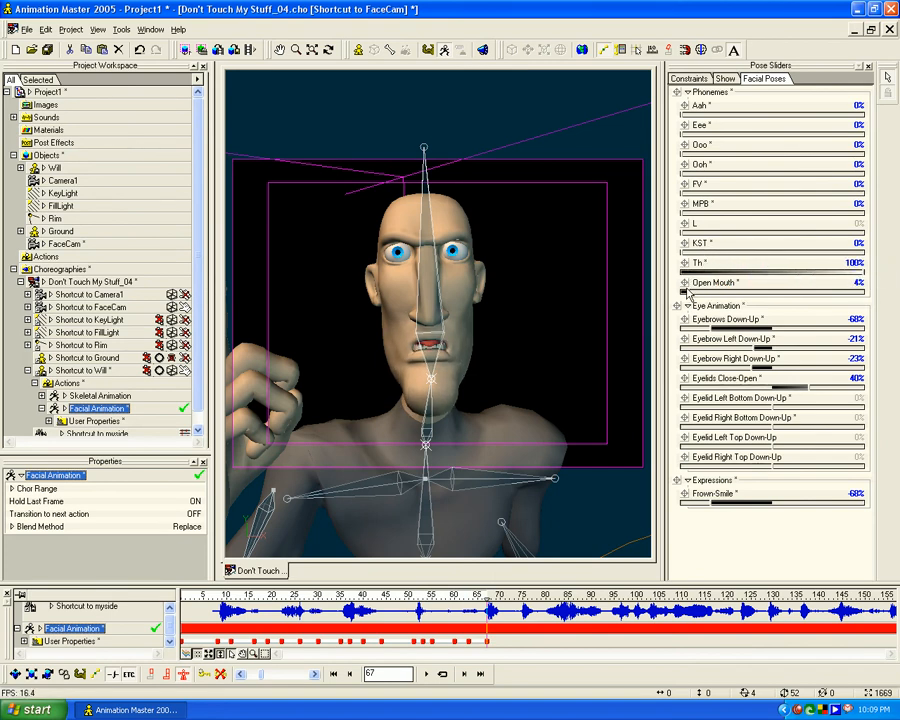
{"action": "left_click_drag", "start_coordinate": [685, 134], "coordinate": [770, 139]}
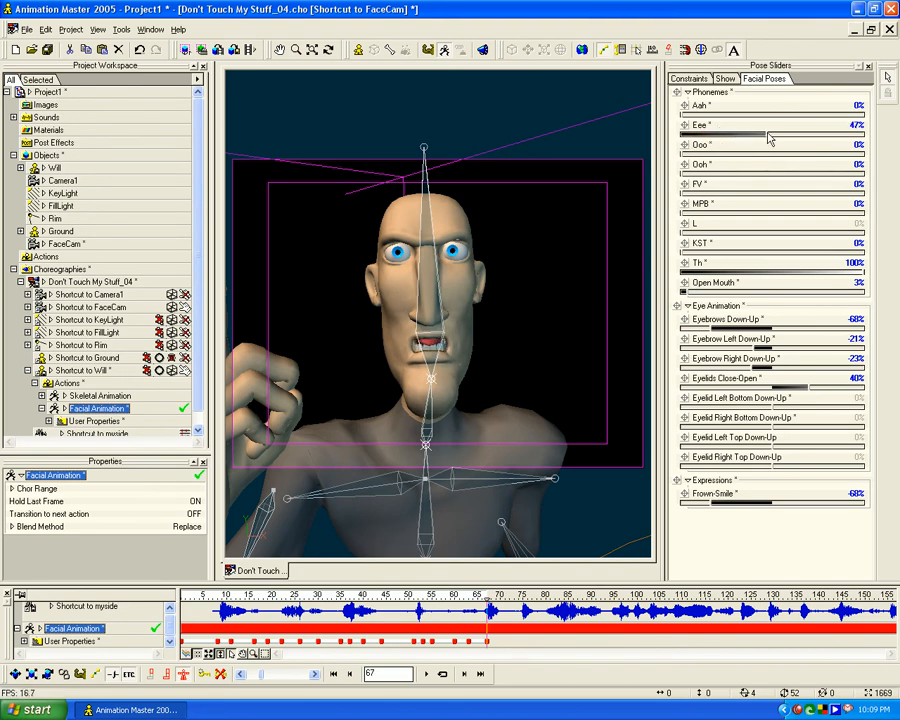
{"action": "left_click", "coordinate": [200, 670]}
At frame 70, set the Th phoneme to 0% and Eee to 47%
{"action": "mouse_move", "coordinate": [486, 600]}
{"action": "left_mouse_down"}
{"action": "mouse_move", "coordinate": [250, 605]}
{"action": "mouse_move", "coordinate": [510, 598]}
{"action": "mouse_move", "coordinate": [471, 595]}
{"action": "mouse_move", "coordinate": [500, 595]}
{"action": "left_mouse_up"}
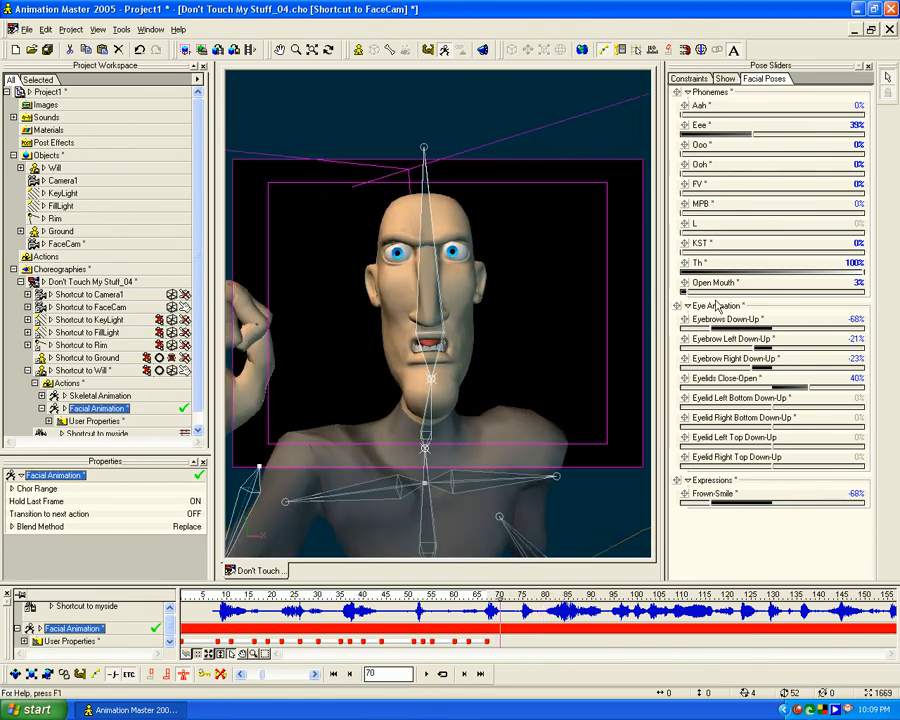
{"action": "left_click_drag", "start_coordinate": [743, 134], "coordinate": [674, 136]}
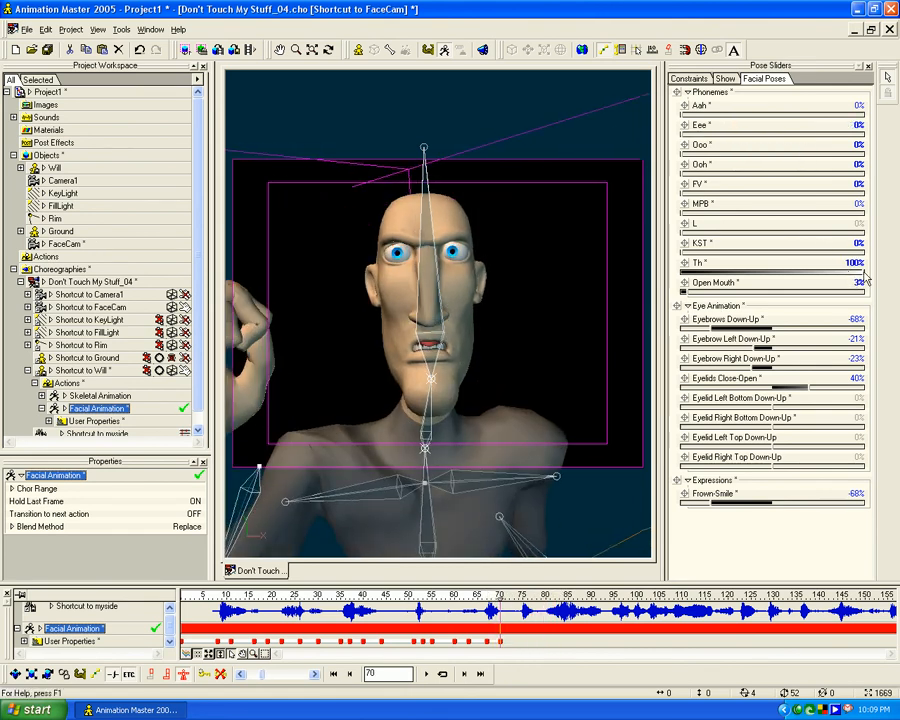
{"action": "left_click_drag", "start_coordinate": [853, 279], "coordinate": [630, 271]}
{"action": "left_click_drag", "start_coordinate": [711, 141], "coordinate": [769, 140]}
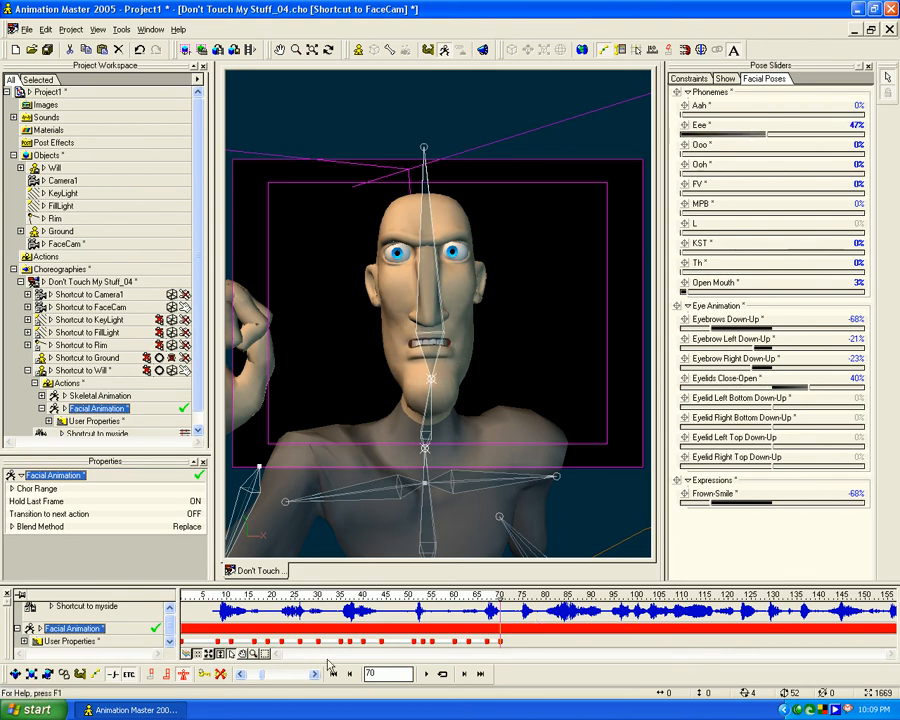
At frame 75, set the Eee phoneme to 55% and Aah to 37%
{"action": "left_click_drag", "start_coordinate": [500, 597], "coordinate": [521, 597]}
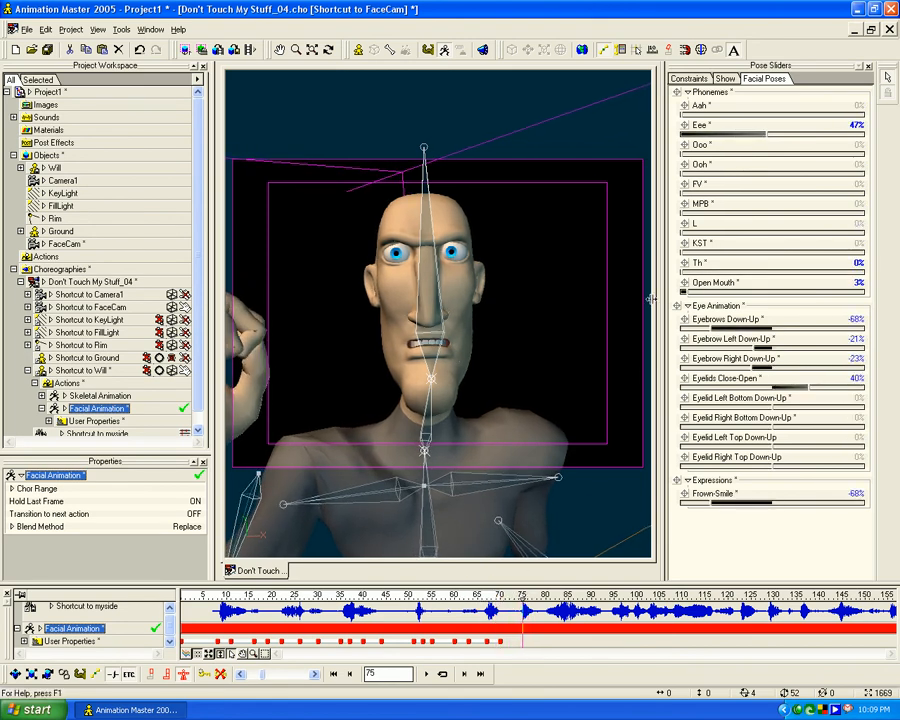
{"action": "mouse_move", "coordinate": [773, 136]}
{"action": "left_mouse_down"}
{"action": "mouse_move", "coordinate": [681, 134]}
{"action": "mouse_move", "coordinate": [790, 137]}
{"action": "left_mouse_up"}
{"action": "left_click", "coordinate": [748, 115]}
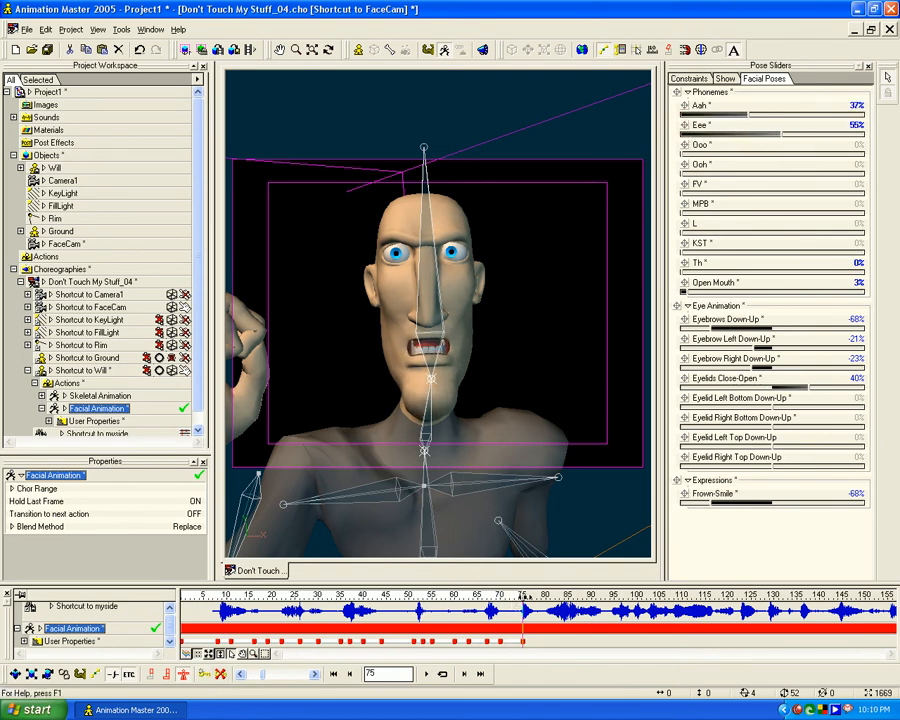
At frame 78, set Aah to 0%, KST to 60% and Eee to 36%
{"action": "left_click", "coordinate": [426, 674]}
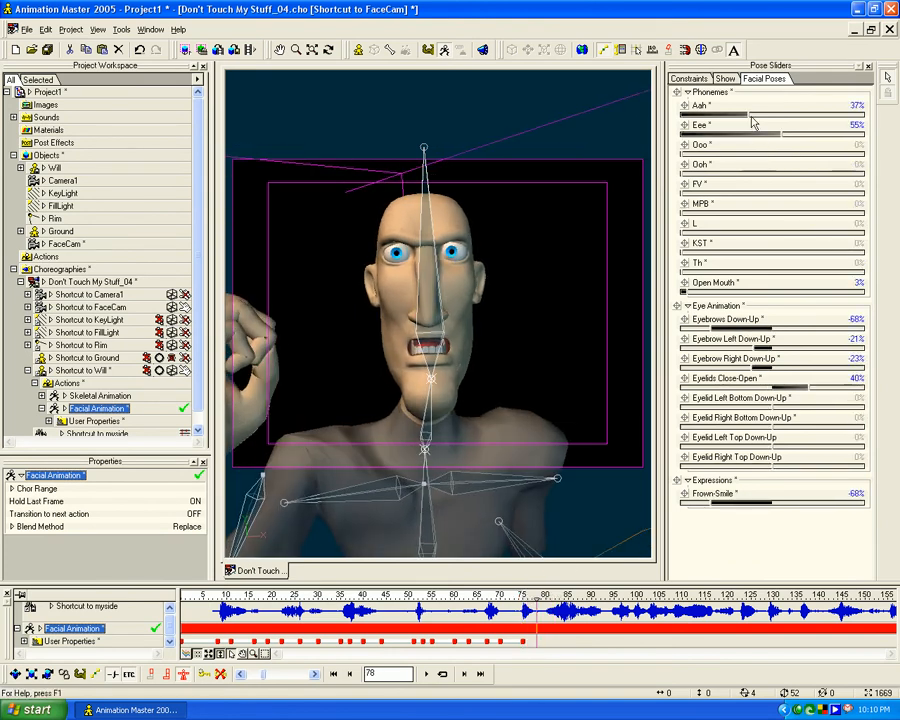
{"action": "left_click_drag", "start_coordinate": [748, 114], "coordinate": [672, 124]}
{"action": "left_click_drag", "start_coordinate": [771, 140], "coordinate": [784, 140]}
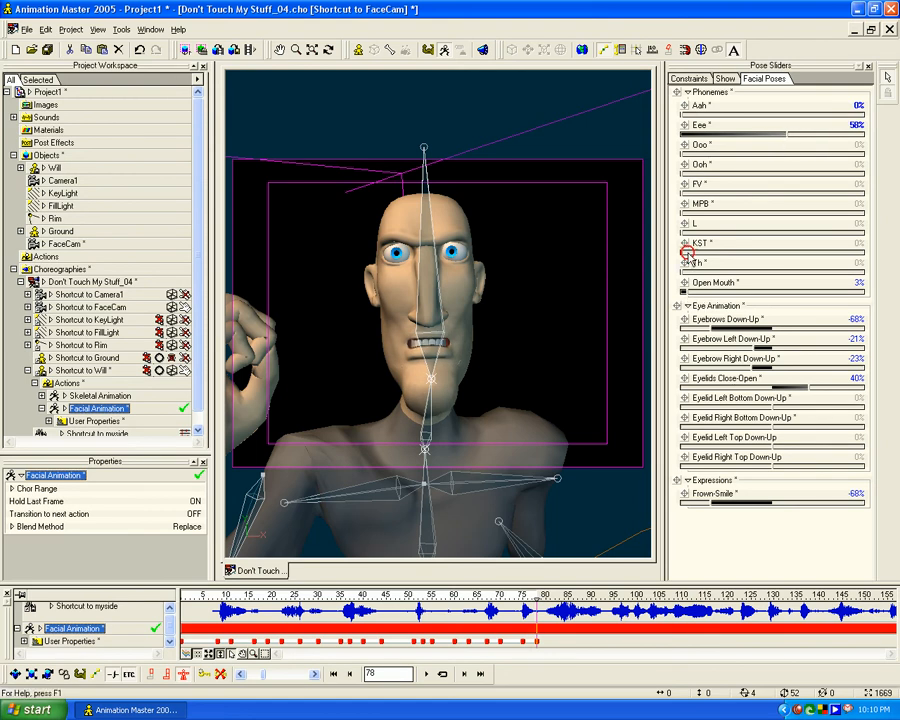
{"action": "left_click_drag", "start_coordinate": [686, 254], "coordinate": [807, 252]}
{"action": "left_click_drag", "start_coordinate": [788, 140], "coordinate": [750, 142]}
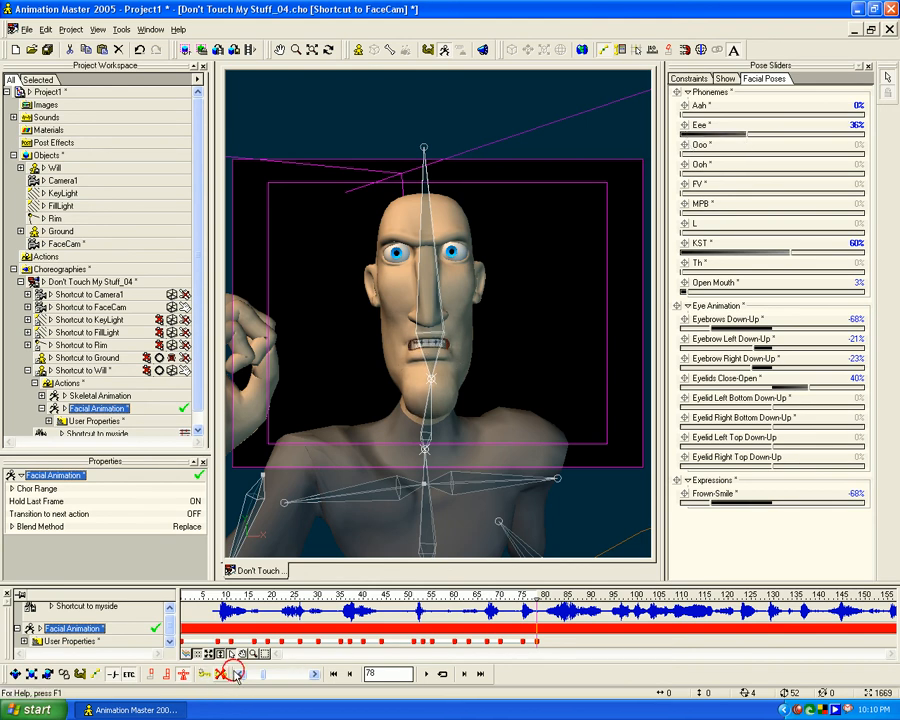
At frame 81, set Eee and KST to 0% and the MPB phoneme to 100%
{"action": "mouse_move", "coordinate": [538, 598]}
{"action": "left_mouse_down"}
{"action": "mouse_move", "coordinate": [468, 596]}
{"action": "mouse_move", "coordinate": [549, 597]}
{"action": "left_mouse_up"}
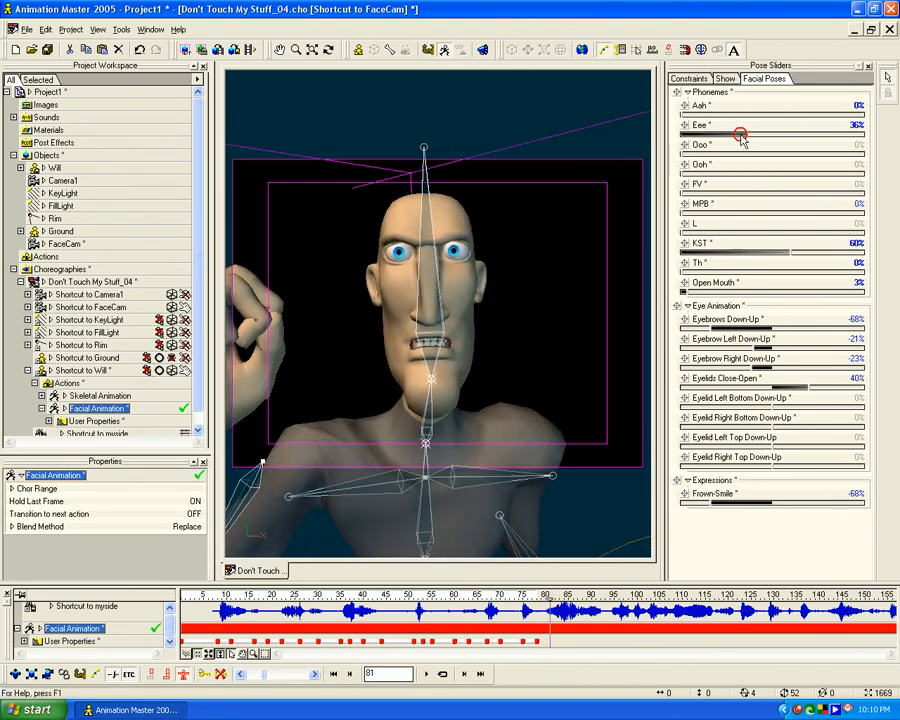
{"action": "left_click_drag", "start_coordinate": [742, 134], "coordinate": [680, 135]}
{"action": "left_click_drag", "start_coordinate": [767, 253], "coordinate": [877, 218]}
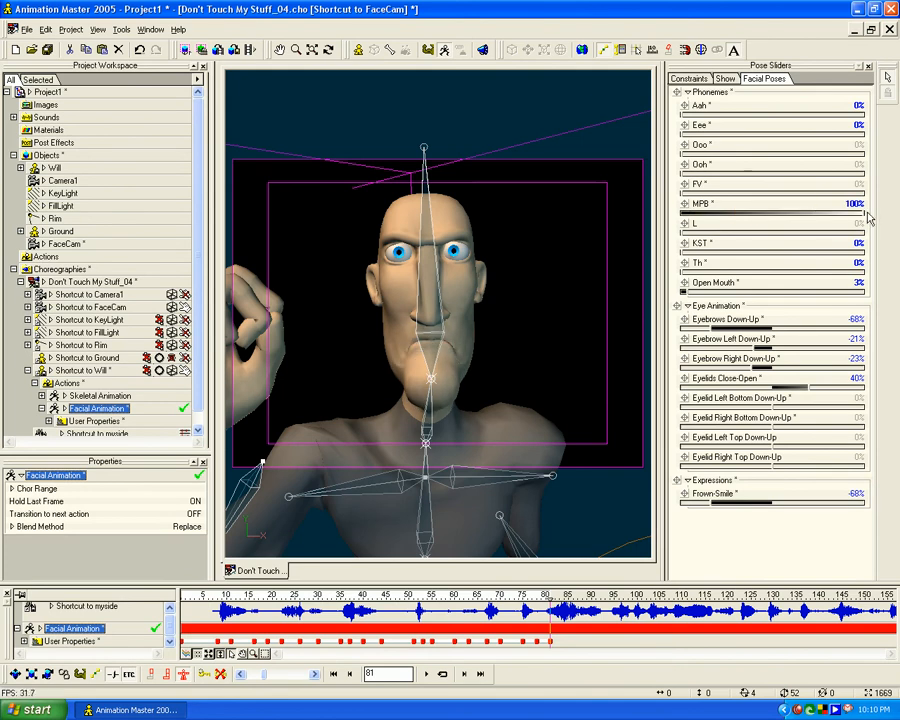
{"action": "left_click", "coordinate": [302, 671]}
At frame 85, set MPB to 0%, Aah to 100%, Open Mouth to 38.16% and Frown-Smile to -11%
{"action": "mouse_move", "coordinate": [552, 600]}
{"action": "left_mouse_down"}
{"action": "mouse_move", "coordinate": [577, 602]}
{"action": "mouse_move", "coordinate": [341, 603]}
{"action": "mouse_move", "coordinate": [525, 598]}
{"action": "mouse_move", "coordinate": [573, 577]}
{"action": "left_mouse_up"}
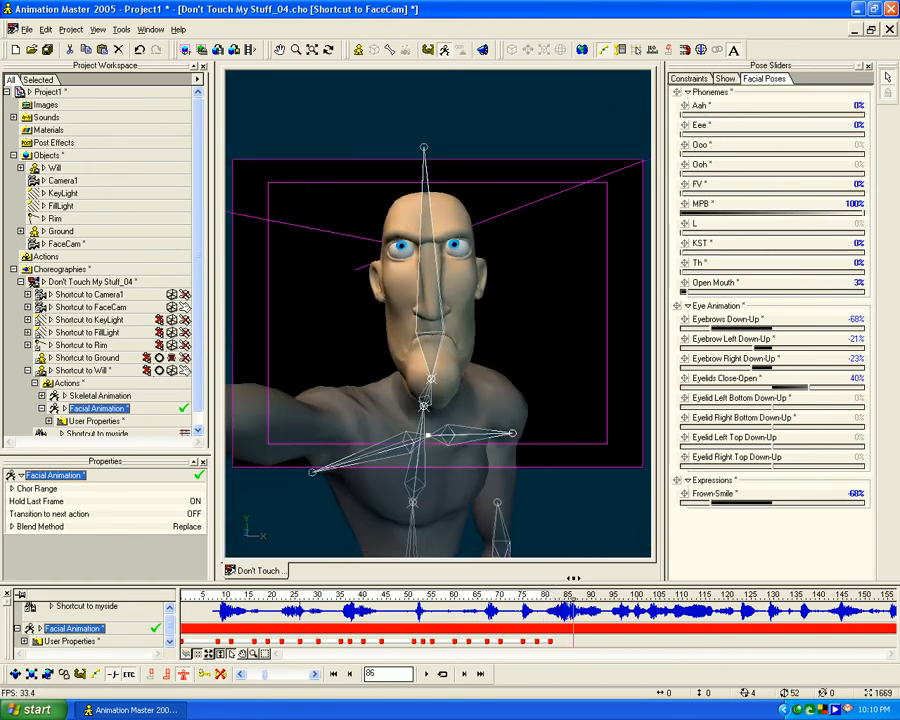
{"action": "key", "text": "minus"}
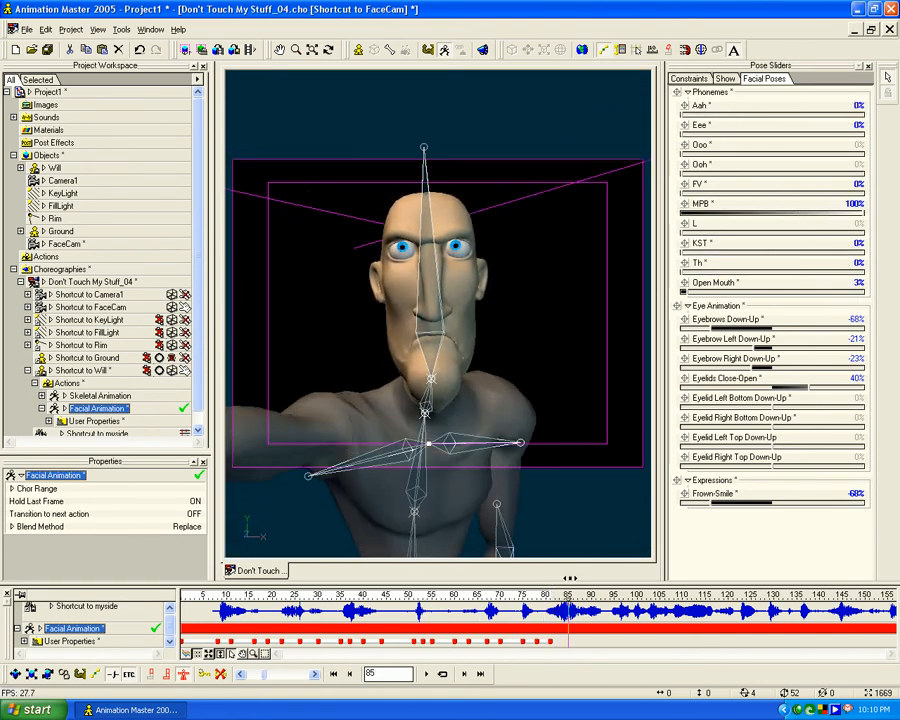
{"action": "left_click_drag", "start_coordinate": [862, 213], "coordinate": [727, 210]}
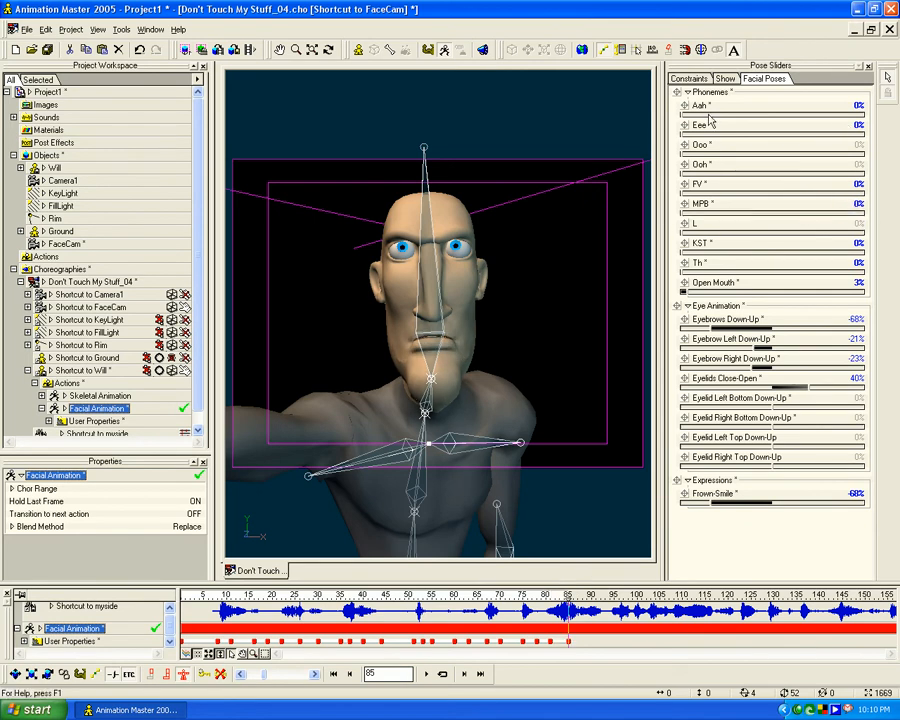
{"action": "left_click_drag", "start_coordinate": [745, 121], "coordinate": [891, 124]}
{"action": "left_click_drag", "start_coordinate": [688, 291], "coordinate": [818, 291]}
{"action": "left_click_drag", "start_coordinate": [642, 296], "coordinate": [713, 215]}
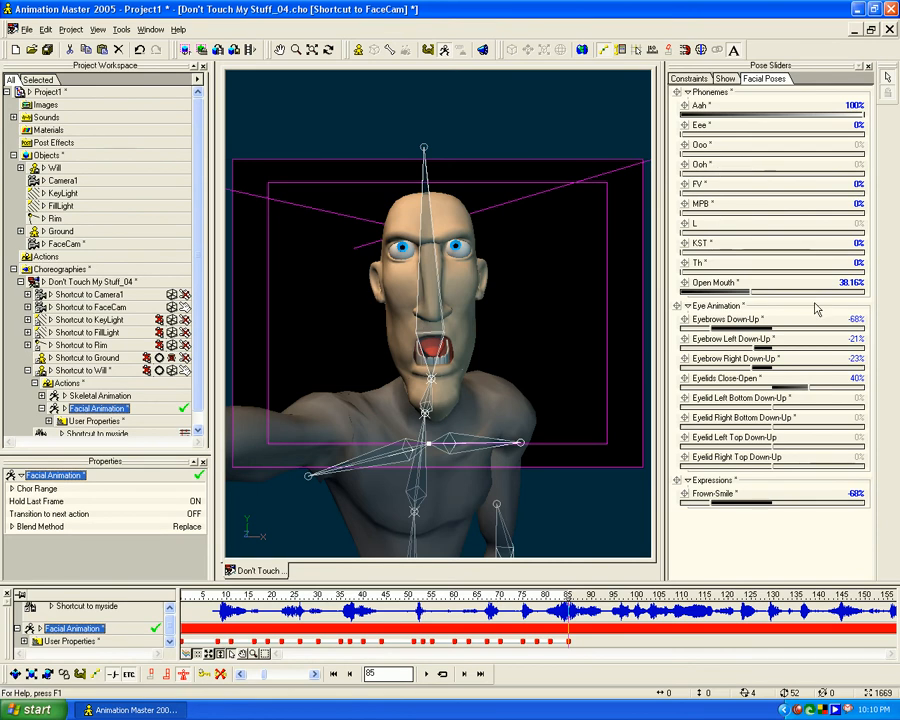
{"action": "left_click_drag", "start_coordinate": [712, 506], "coordinate": [743, 503]}
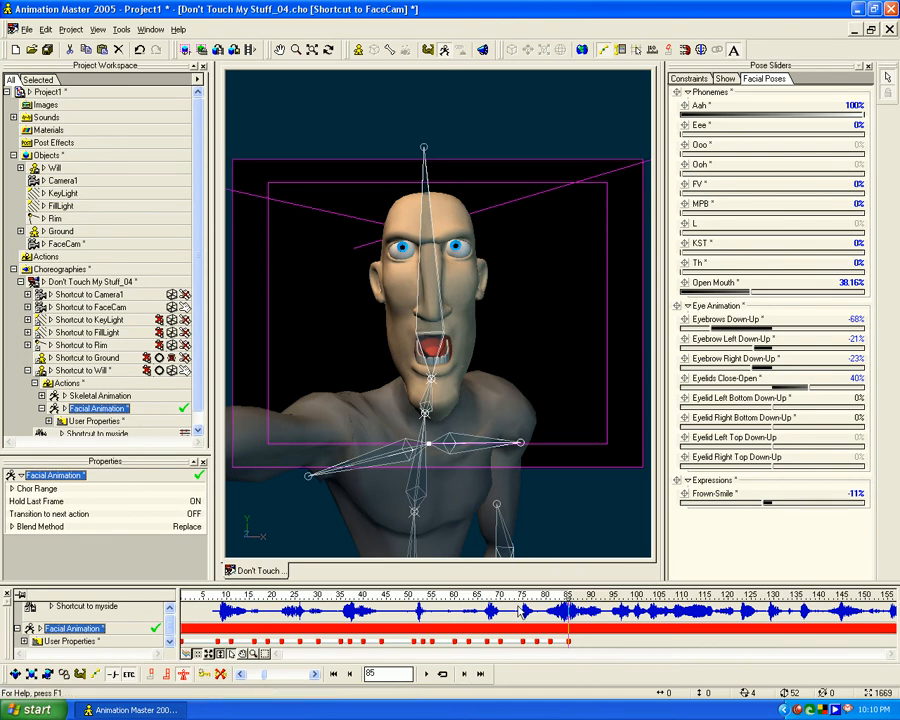
Review the facial animation and dialogue up to frame 85 through the Camera1 view
{"action": "left_click_drag", "start_coordinate": [567, 599], "coordinate": [589, 578]}
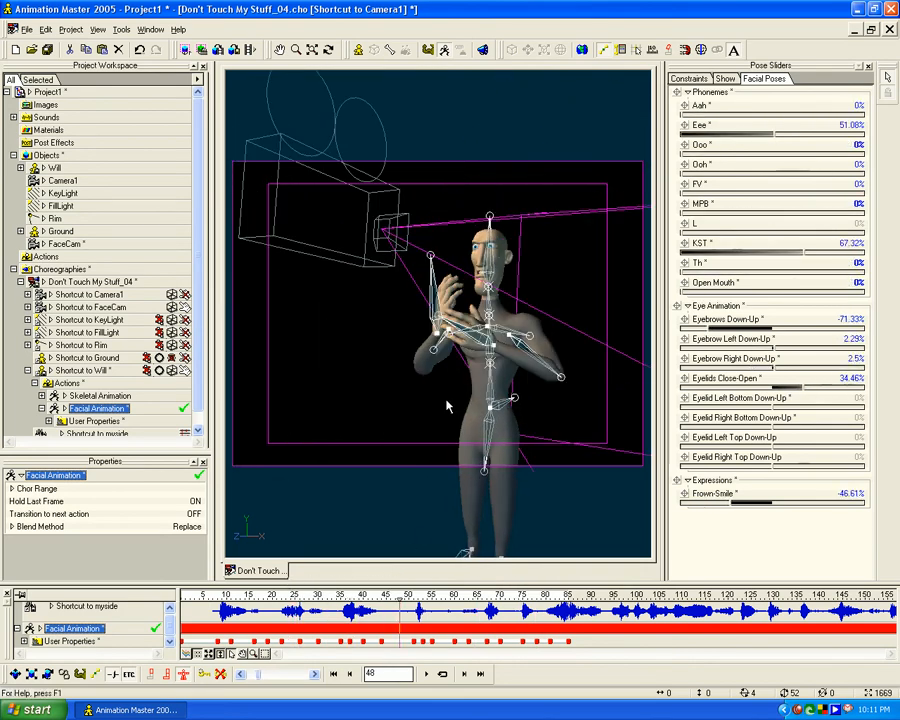
{"action": "left_click", "coordinate": [481, 51]}
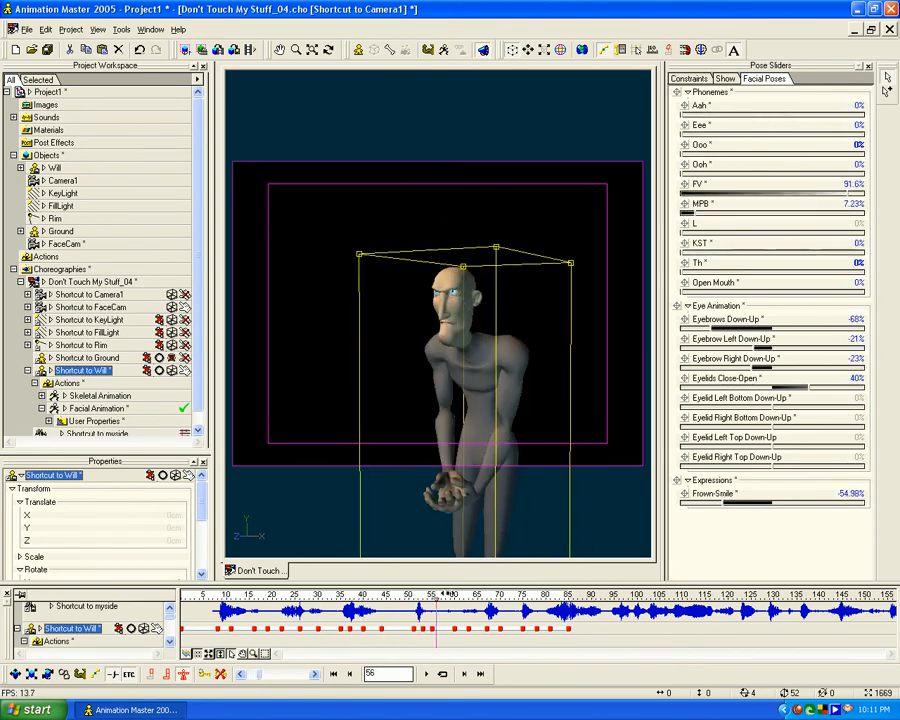
{"action": "left_click_drag", "start_coordinate": [552, 559], "coordinate": [585, 558]}
{"action": "left_click", "coordinate": [465, 596]}
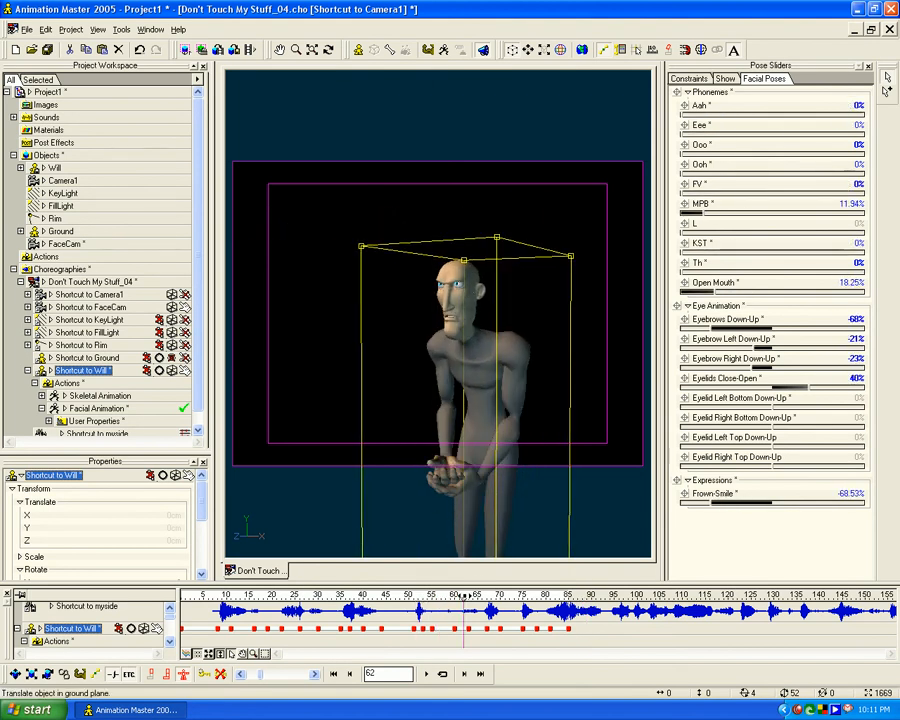
{"action": "left_click_drag", "start_coordinate": [465, 597], "coordinate": [570, 583]}
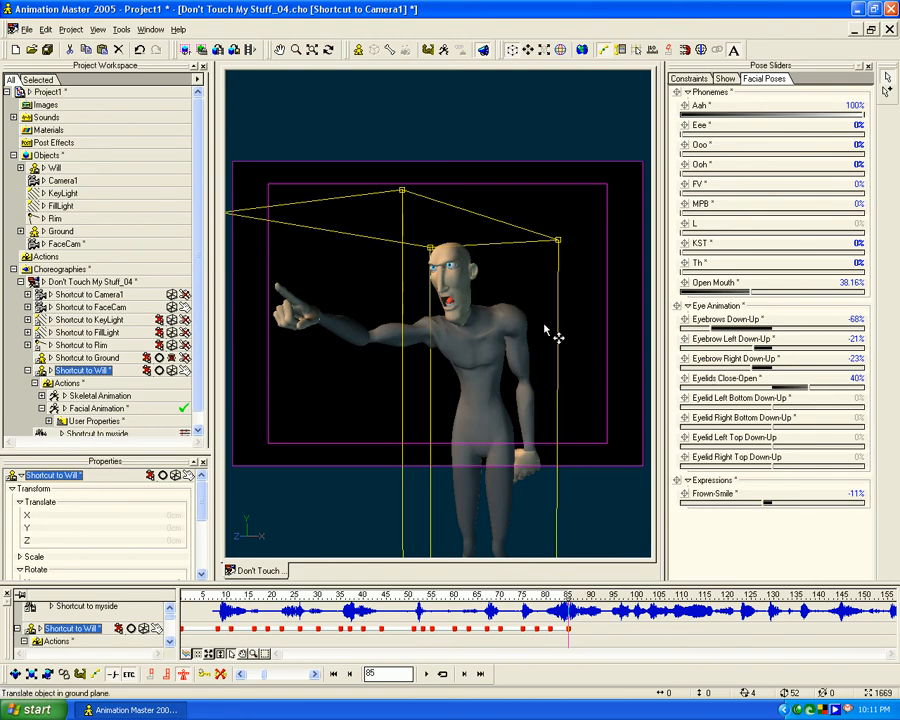
In the FaceCam view at frame 85, set Eyebrows Down-Up to 100%, Eyebrow Left to 43%, Eyebrow Right to -70% and Eyelids Close-Open to 100%
{"action": "key", "text": "1"}
{"action": "left_click_drag", "start_coordinate": [712, 327], "coordinate": [888, 318]}
{"action": "left_click_drag", "start_coordinate": [773, 350], "coordinate": [840, 345]}
{"action": "left_click_drag", "start_coordinate": [755, 367], "coordinate": [828, 390]}
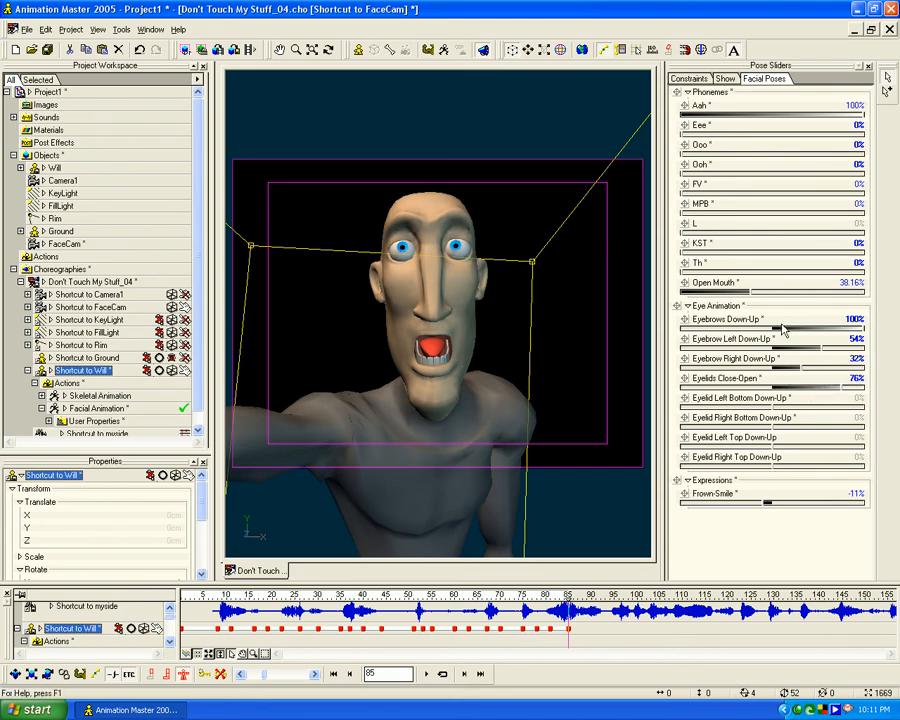
{"action": "left_click_drag", "start_coordinate": [818, 352], "coordinate": [710, 381]}
{"action": "left_click_drag", "start_coordinate": [838, 388], "coordinate": [895, 385]}
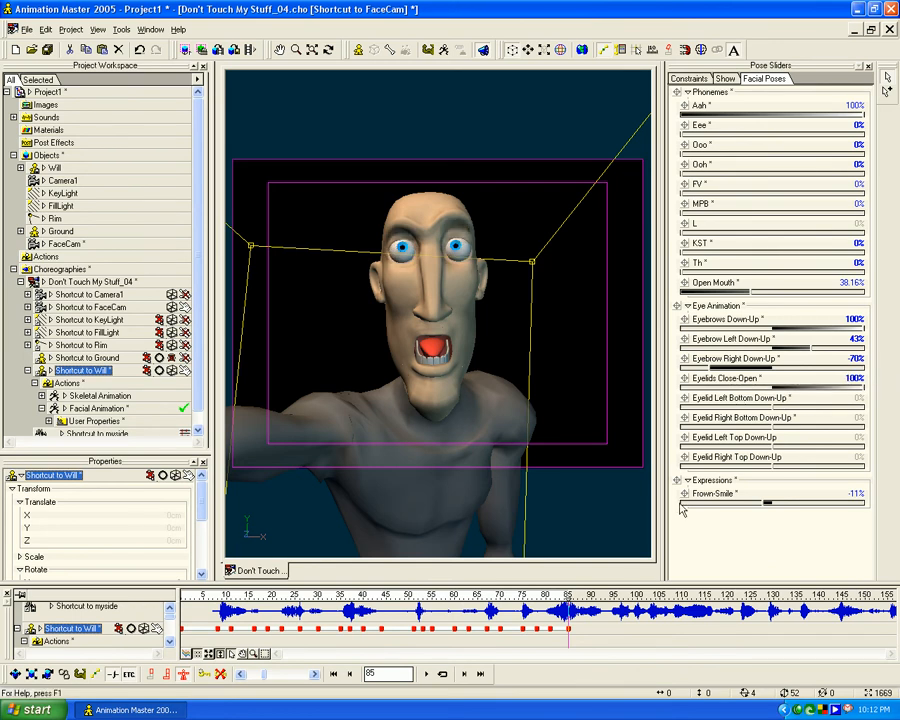
At frame 81, set Eyebrows Down-Up and Eyelids Close-Open to -100% and adjust the right eyebrow slightly; also set Eyelids Close-Open to -100% at frame 78
{"action": "left_click_drag", "start_coordinate": [568, 597], "coordinate": [548, 596]}
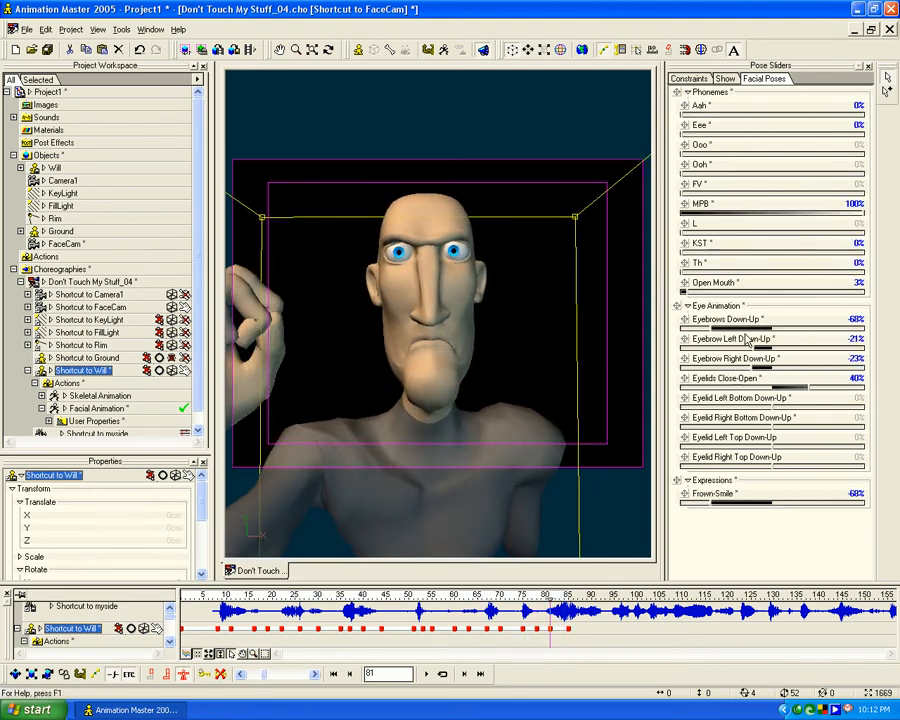
{"action": "left_click_drag", "start_coordinate": [715, 334], "coordinate": [676, 333]}
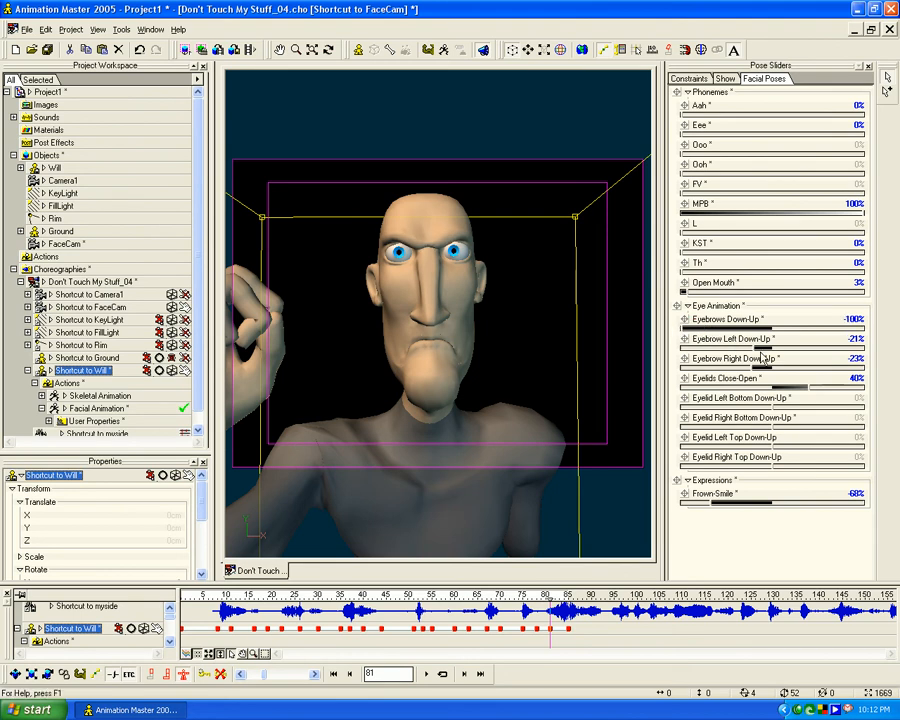
{"action": "left_click_drag", "start_coordinate": [808, 388], "coordinate": [657, 402]}
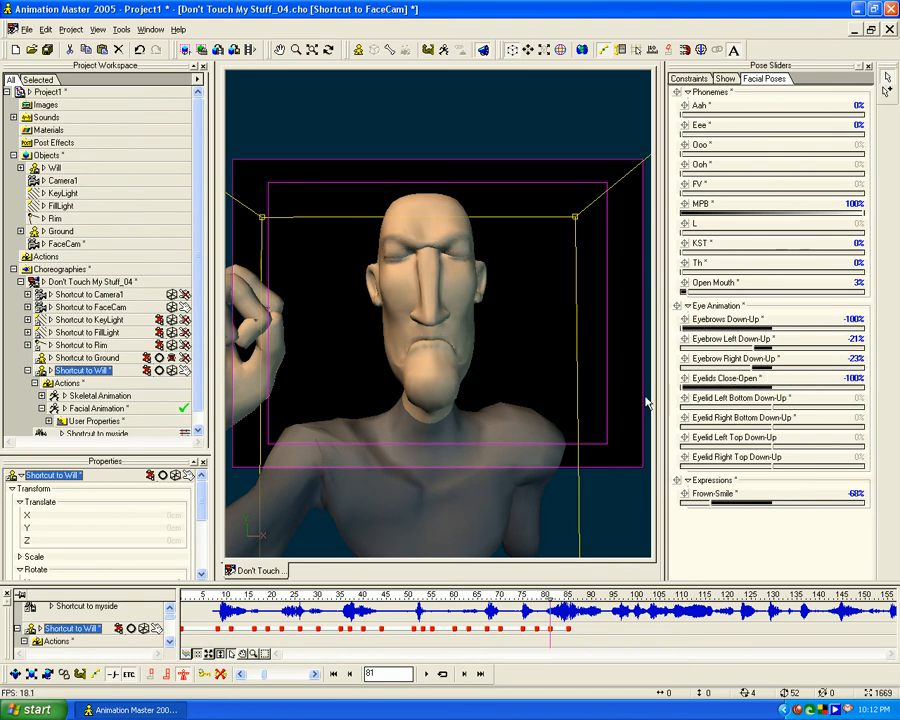
{"action": "left_click_drag", "start_coordinate": [746, 367], "coordinate": [750, 372]}
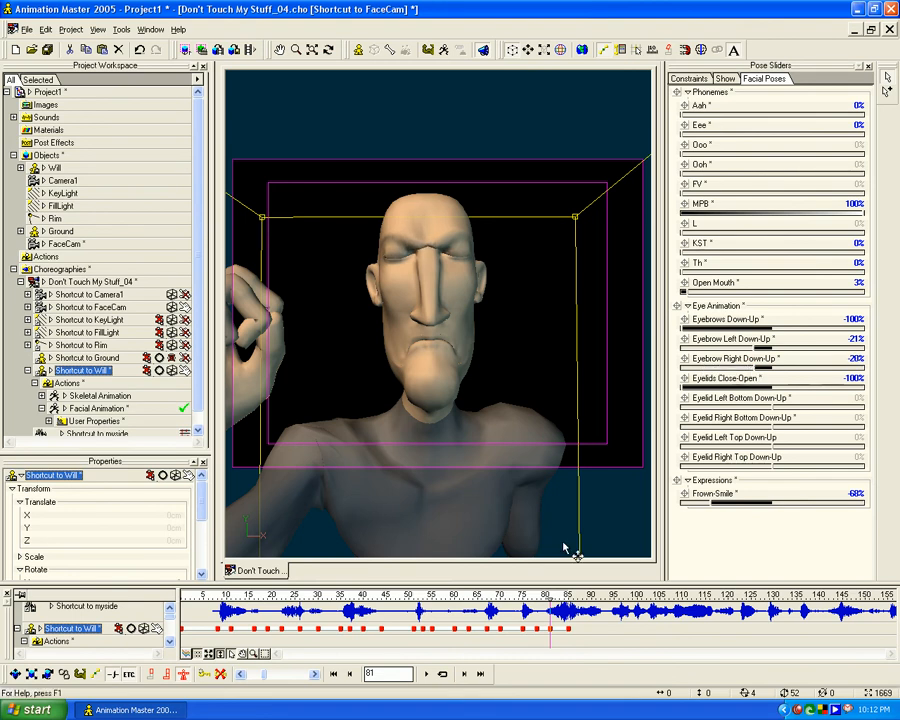
{"action": "mouse_move", "coordinate": [553, 597]}
{"action": "left_mouse_down"}
{"action": "mouse_move", "coordinate": [580, 597]}
{"action": "mouse_move", "coordinate": [406, 592]}
{"action": "mouse_move", "coordinate": [568, 590]}
{"action": "mouse_move", "coordinate": [537, 590]}
{"action": "left_mouse_up"}
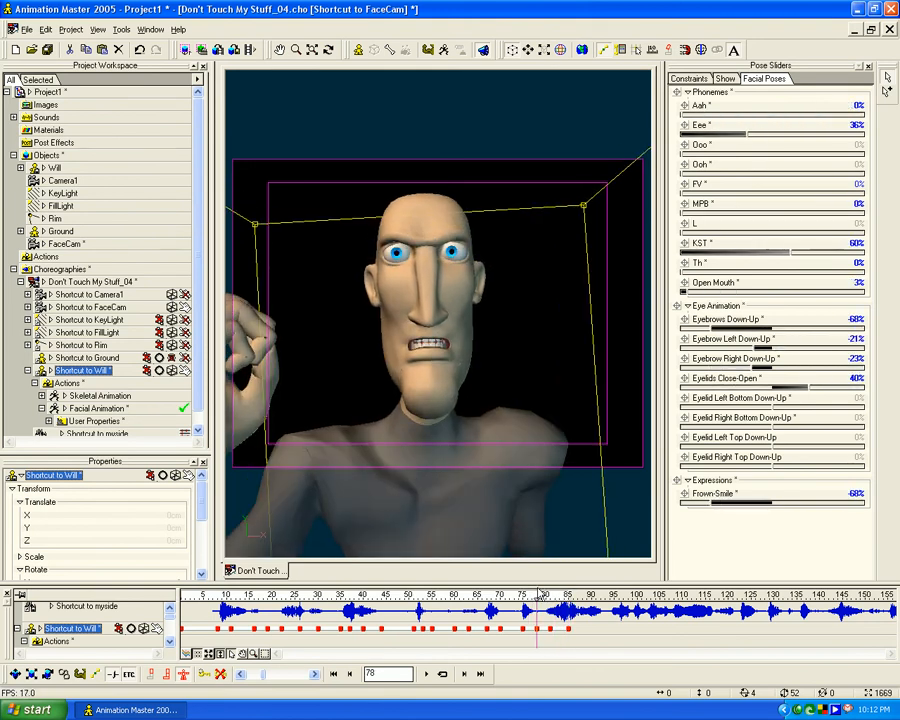
{"action": "left_click_drag", "start_coordinate": [788, 388], "coordinate": [636, 397]}
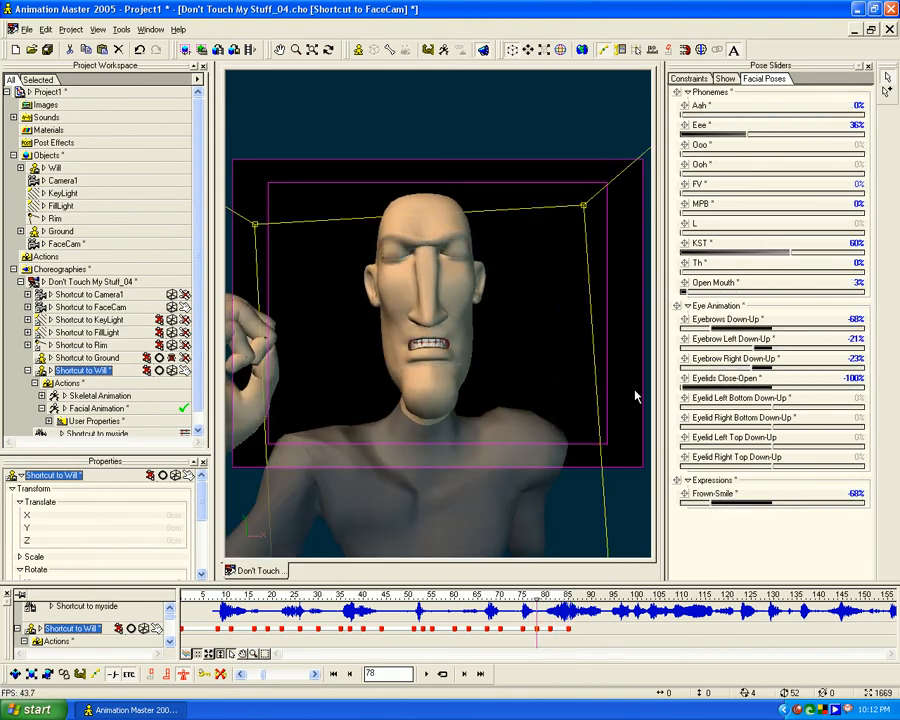
At frame 83, set Aah and Open Mouth to 0%, MPB to 100% and Eyelids Close-Open to -100%
{"action": "left_click_drag", "start_coordinate": [537, 596], "coordinate": [561, 592]}
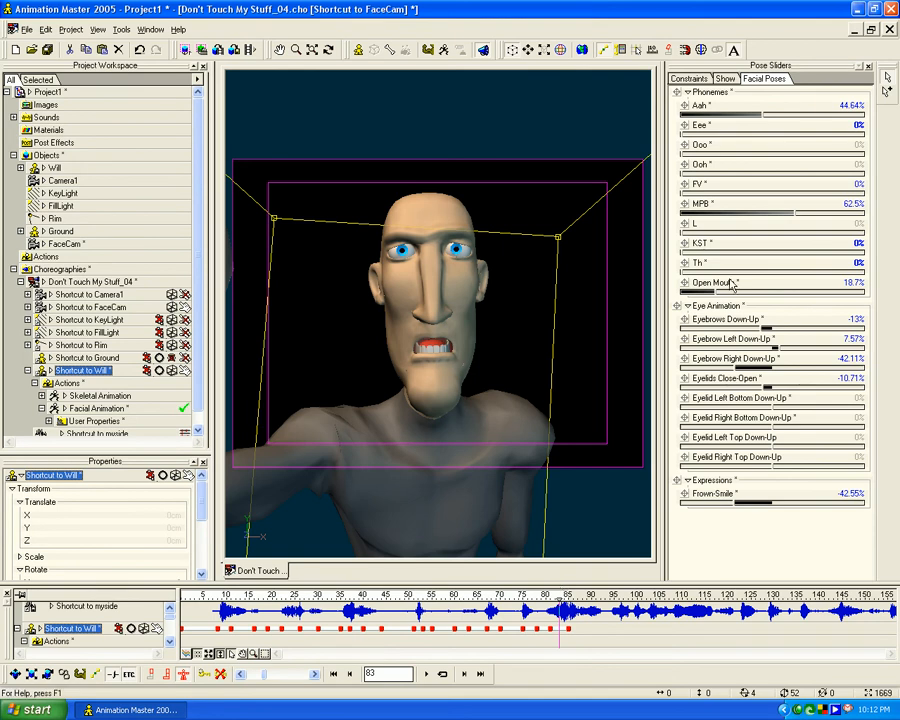
{"action": "left_click_drag", "start_coordinate": [762, 116], "coordinate": [646, 122]}
{"action": "left_click_drag", "start_coordinate": [805, 214], "coordinate": [897, 221]}
{"action": "left_click_drag", "start_coordinate": [716, 291], "coordinate": [612, 300]}
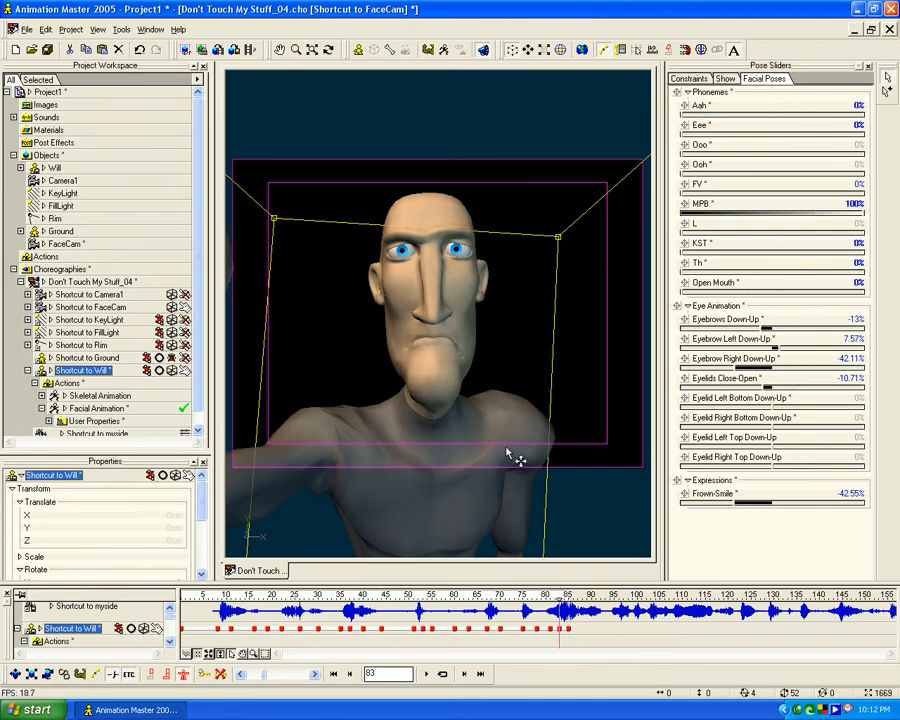
{"action": "mouse_move", "coordinate": [559, 596]}
{"action": "left_mouse_down"}
{"action": "mouse_move", "coordinate": [523, 597]}
{"action": "mouse_move", "coordinate": [574, 598]}
{"action": "mouse_move", "coordinate": [559, 598]}
{"action": "left_mouse_up"}
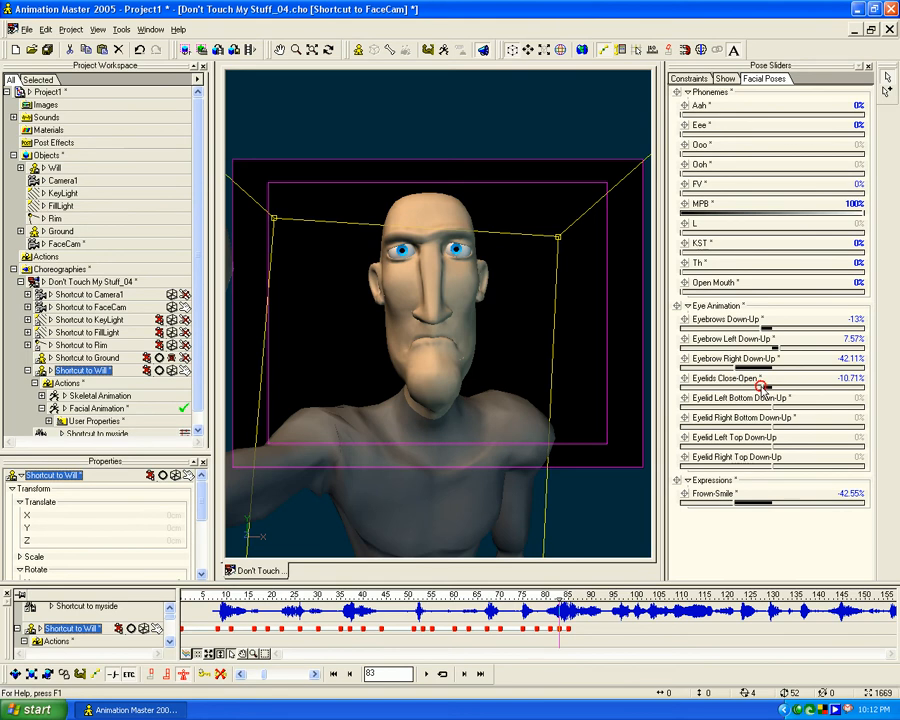
{"action": "left_click_drag", "start_coordinate": [764, 389], "coordinate": [645, 393]}
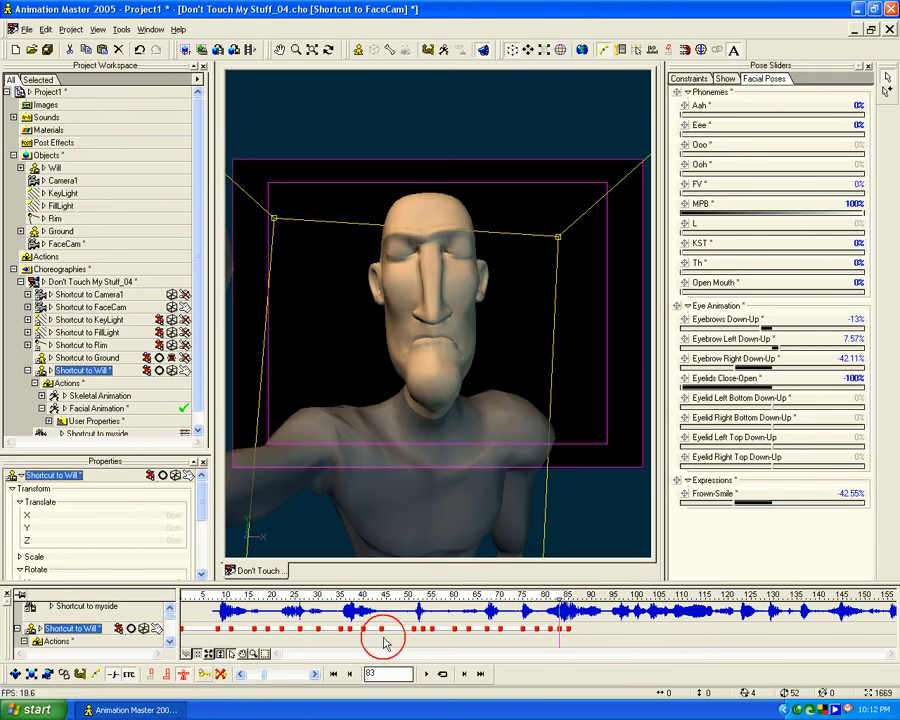
At frame 92, set Aah to 0%, Eee to 100% and Frown-Smile to -22%, and force a keyframe
{"action": "left_click_drag", "start_coordinate": [555, 598], "coordinate": [600, 598]}
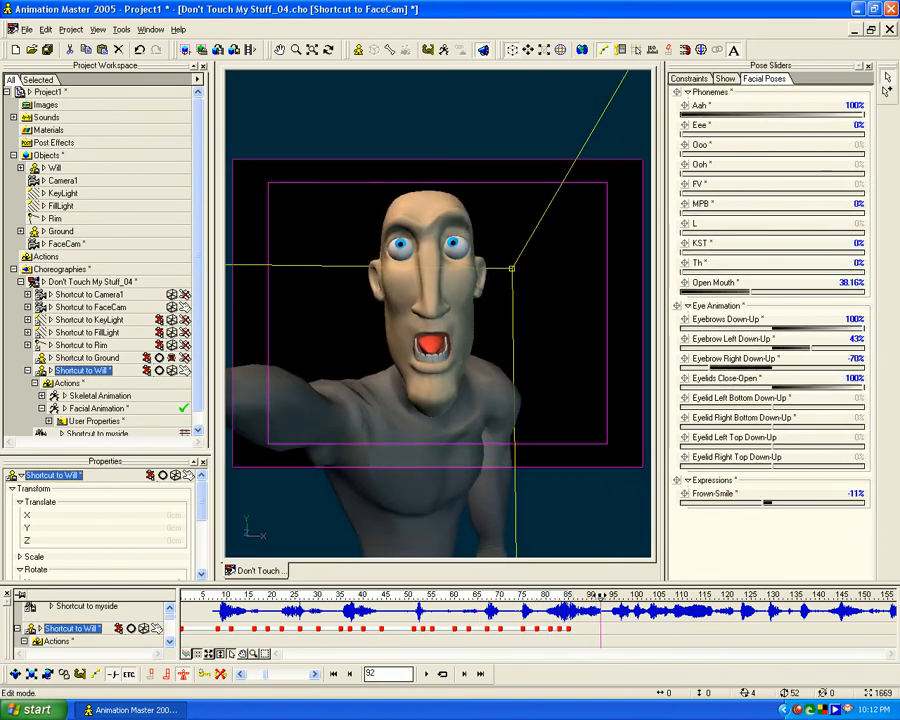
{"action": "mouse_move", "coordinate": [684, 140]}
{"action": "left_mouse_down"}
{"action": "mouse_move", "coordinate": [846, 143]}
{"action": "mouse_move", "coordinate": [731, 121]}
{"action": "mouse_move", "coordinate": [672, 122]}
{"action": "left_mouse_up"}
{"action": "left_click_drag", "start_coordinate": [842, 143], "coordinate": [867, 139]}
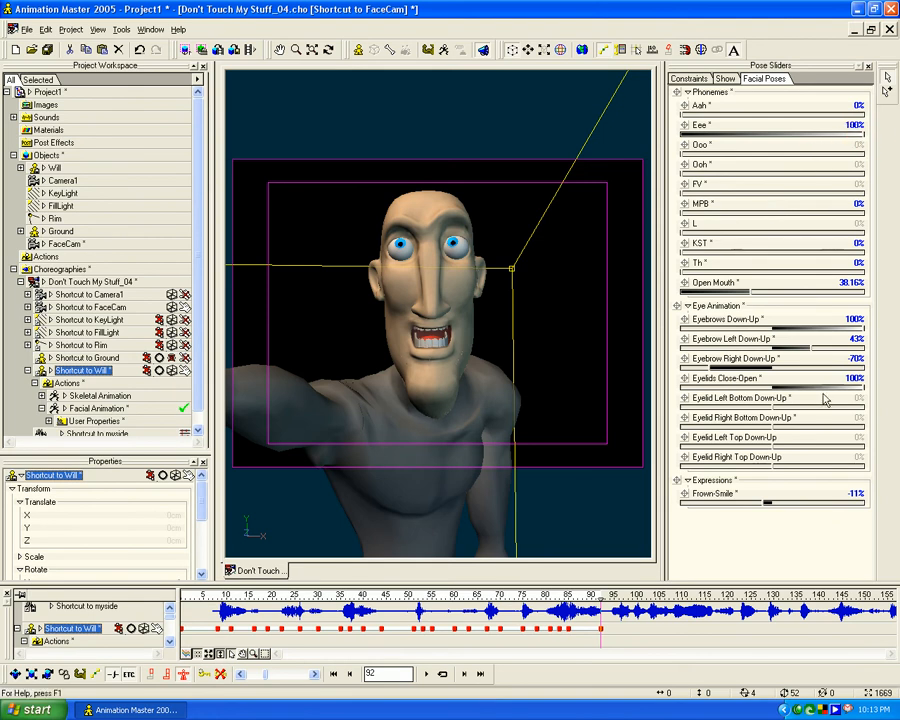
{"action": "mouse_move", "coordinate": [762, 504]}
{"action": "left_mouse_down"}
{"action": "mouse_move", "coordinate": [719, 504]}
{"action": "mouse_move", "coordinate": [746, 498]}
{"action": "left_mouse_up"}
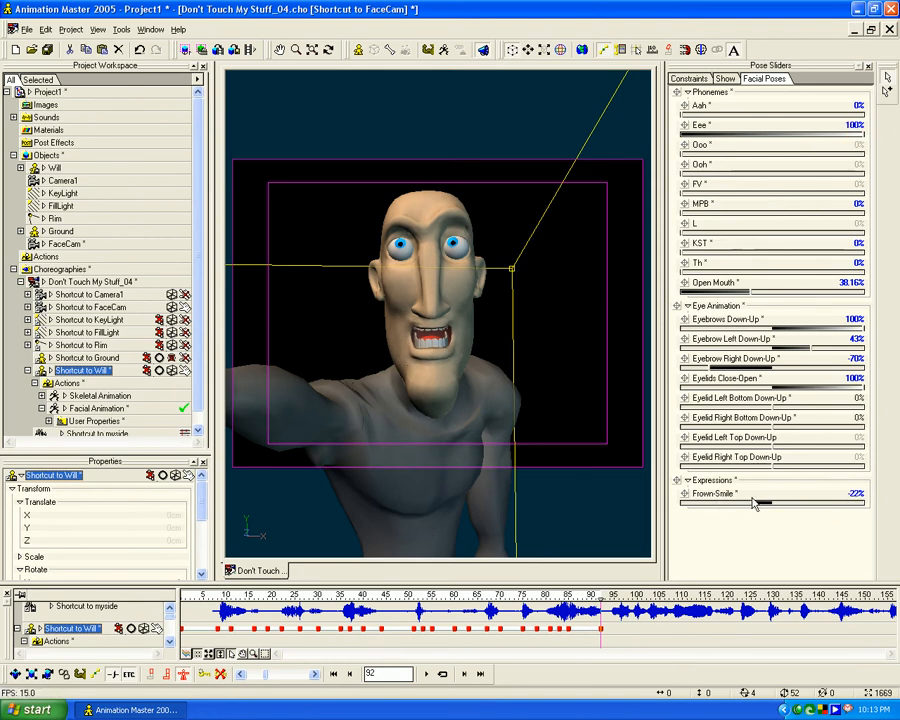
{"action": "left_click", "coordinate": [205, 675]}
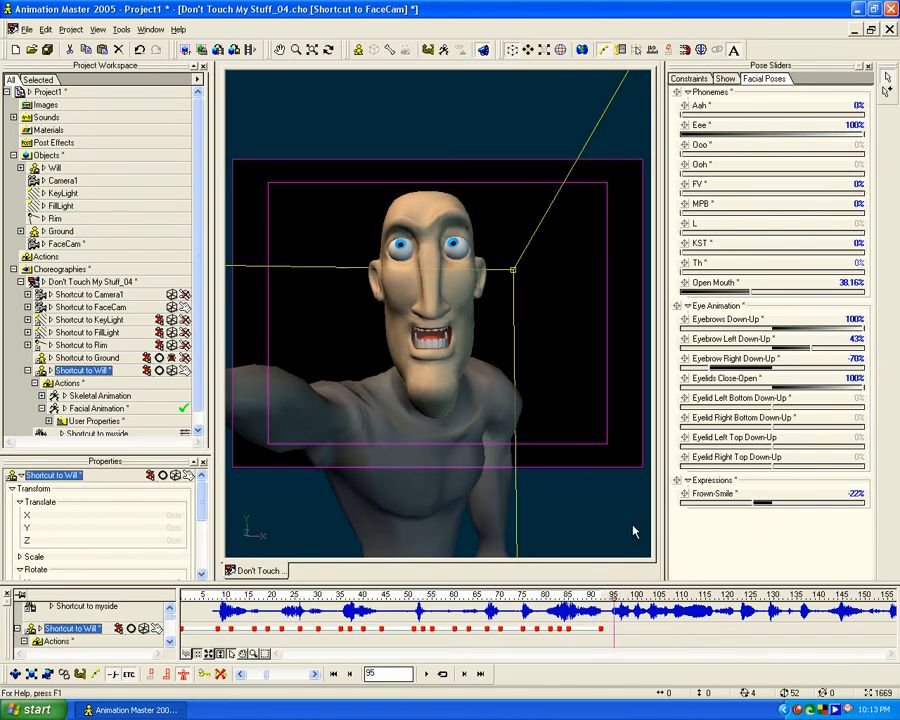
At frame 95, set Eee and Open Mouth to 0% and the KST phoneme to 100%
{"action": "left_click_drag", "start_coordinate": [841, 145], "coordinate": [764, 155]}
{"action": "left_click_drag", "start_coordinate": [748, 290], "coordinate": [691, 288]}
{"action": "left_click_drag", "start_coordinate": [761, 134], "coordinate": [678, 139]}
{"action": "left_click_drag", "start_coordinate": [672, 251], "coordinate": [866, 262]}
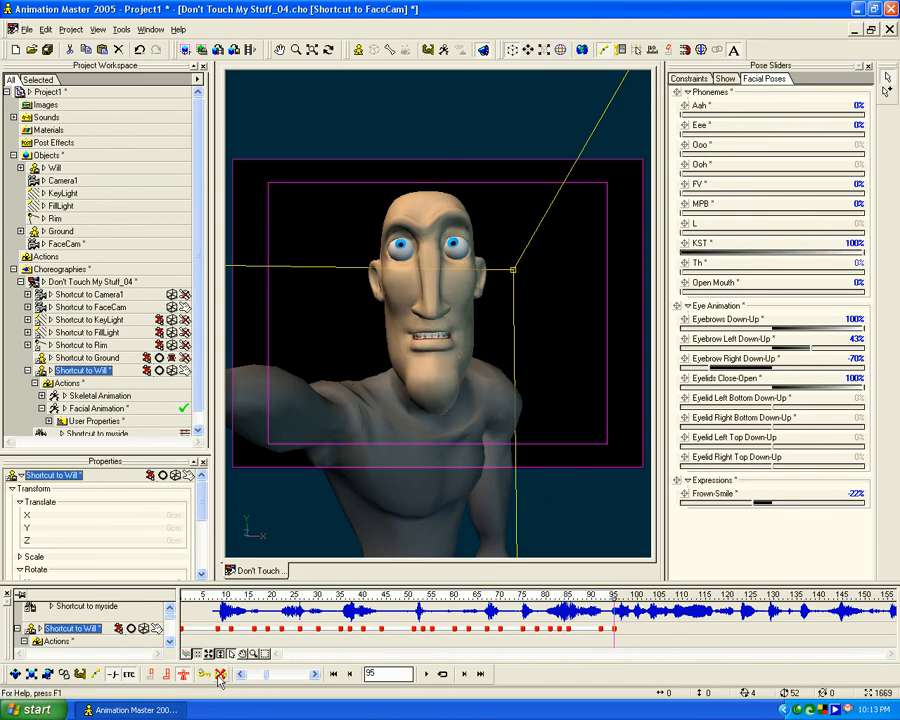
At frame 97, set KST to 0%, Aah to 79% and Eee to 40%
{"action": "mouse_move", "coordinate": [615, 599]}
{"action": "left_mouse_down"}
{"action": "mouse_move", "coordinate": [488, 600]}
{"action": "mouse_move", "coordinate": [631, 593]}
{"action": "mouse_move", "coordinate": [608, 593]}
{"action": "mouse_move", "coordinate": [622, 594]}
{"action": "left_mouse_up"}
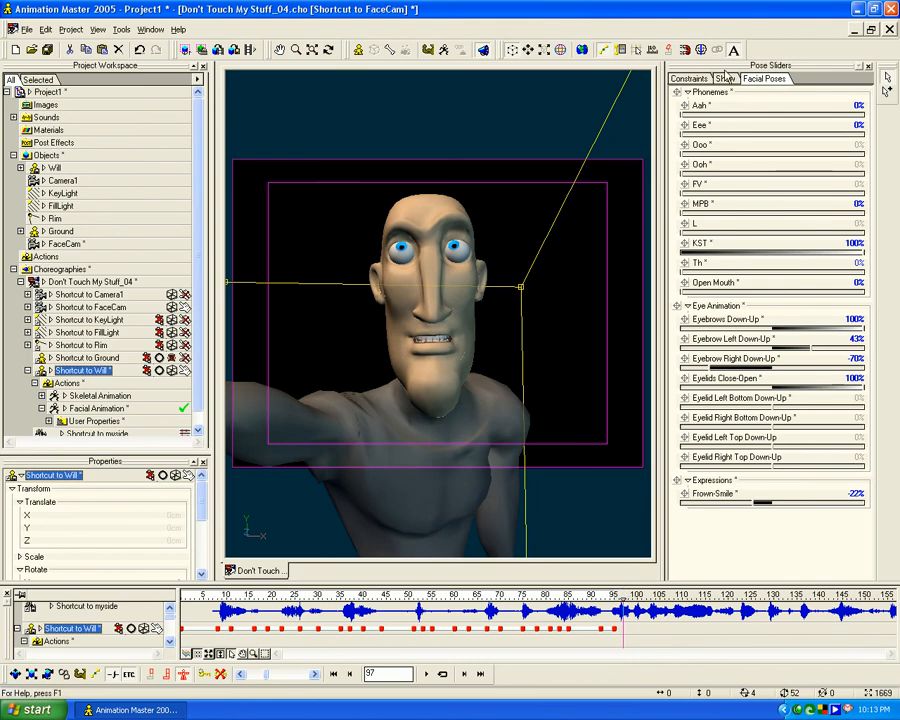
{"action": "mouse_move", "coordinate": [692, 113]}
{"action": "left_mouse_down"}
{"action": "mouse_move", "coordinate": [700, 115]}
{"action": "mouse_move", "coordinate": [684, 117]}
{"action": "left_mouse_up"}
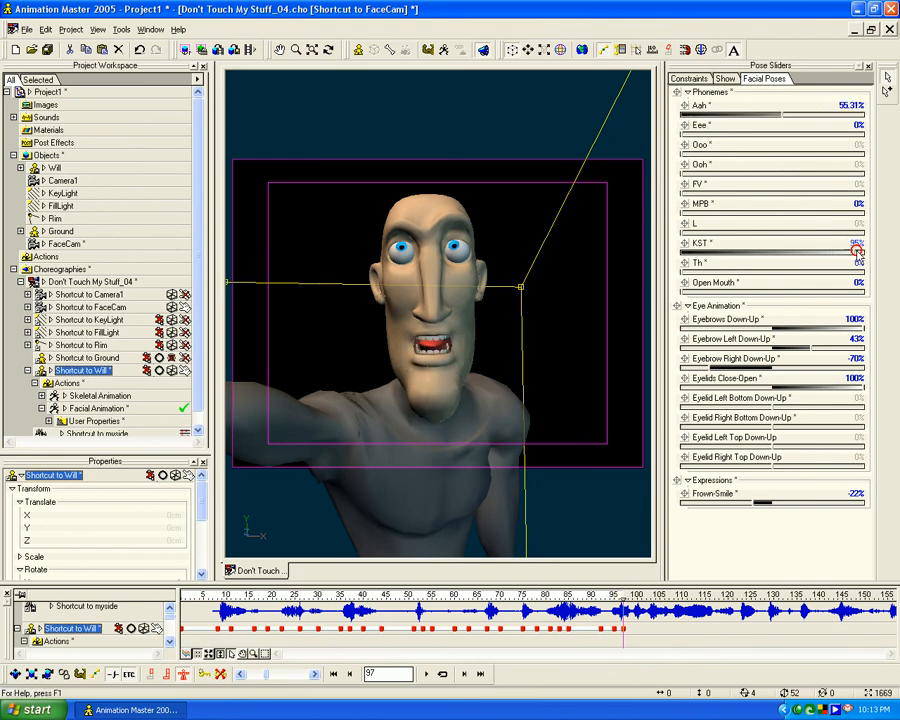
{"action": "left_click_drag", "start_coordinate": [862, 252], "coordinate": [632, 279]}
{"action": "left_click_drag", "start_coordinate": [789, 117], "coordinate": [828, 119]}
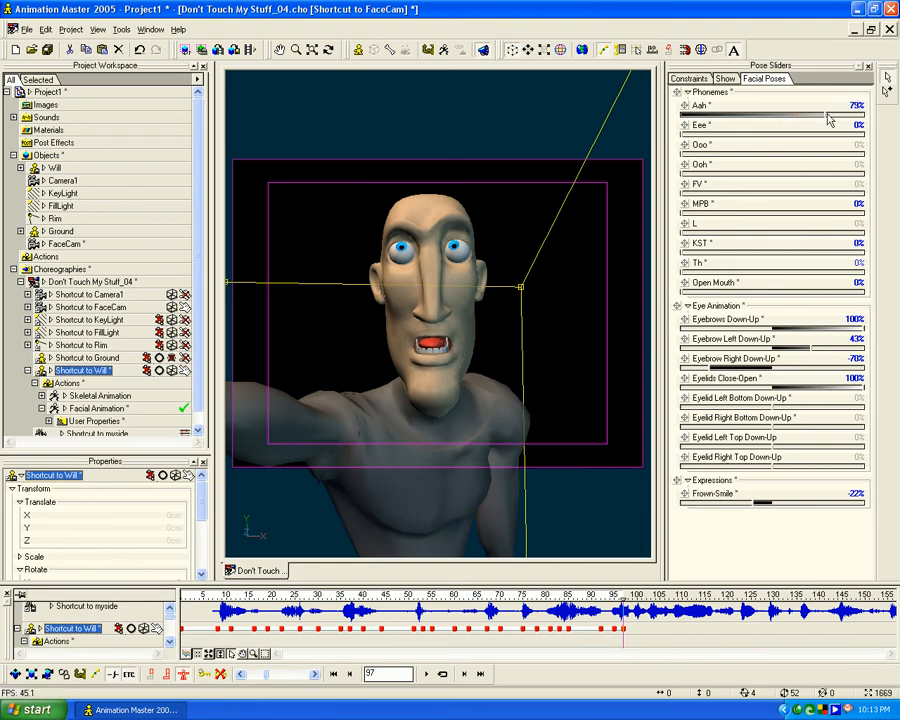
{"action": "left_click_drag", "start_coordinate": [690, 143], "coordinate": [759, 143]}
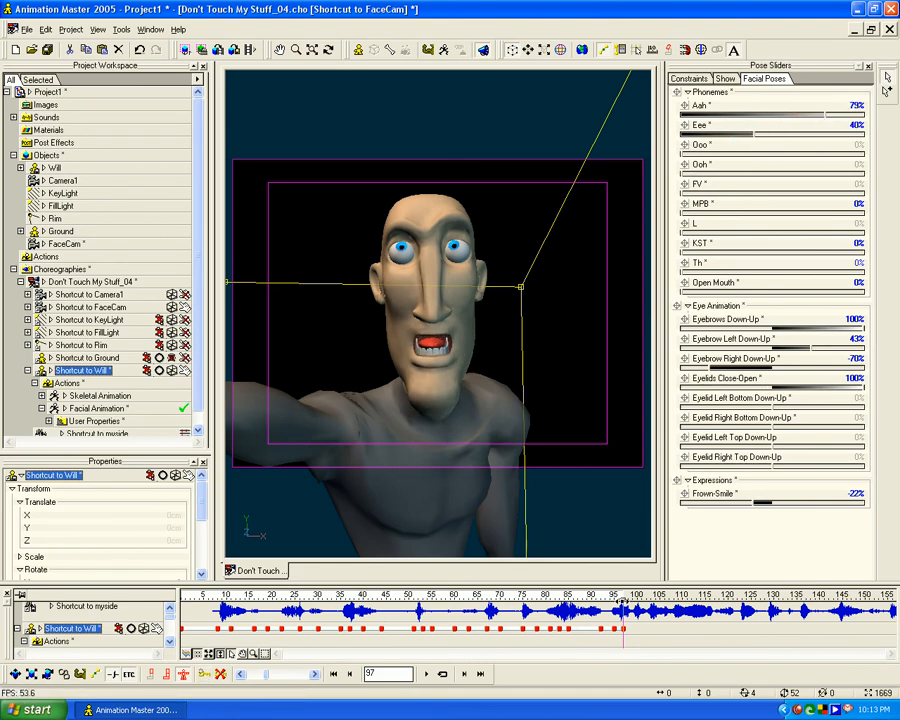
At frame 101, set Aah and Eee to 0% and the FV phoneme to 100%
{"action": "mouse_move", "coordinate": [625, 600]}
{"action": "left_mouse_down"}
{"action": "mouse_move", "coordinate": [637, 599]}
{"action": "mouse_move", "coordinate": [566, 598]}
{"action": "mouse_move", "coordinate": [668, 597]}
{"action": "mouse_move", "coordinate": [599, 597]}
{"action": "mouse_move", "coordinate": [641, 597]}
{"action": "left_mouse_up"}
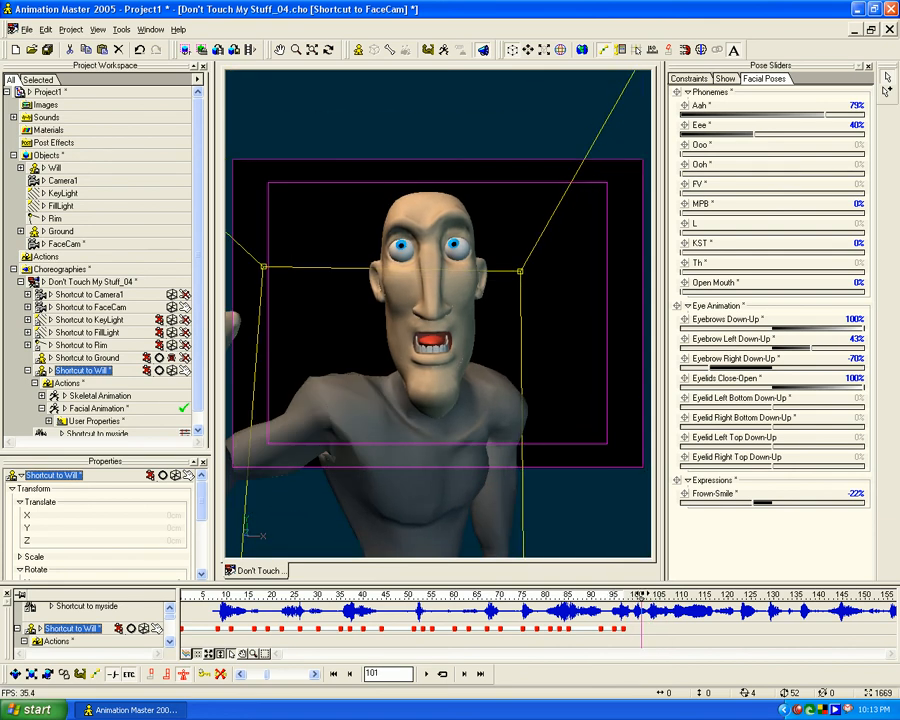
{"action": "left_click_drag", "start_coordinate": [822, 118], "coordinate": [676, 120]}
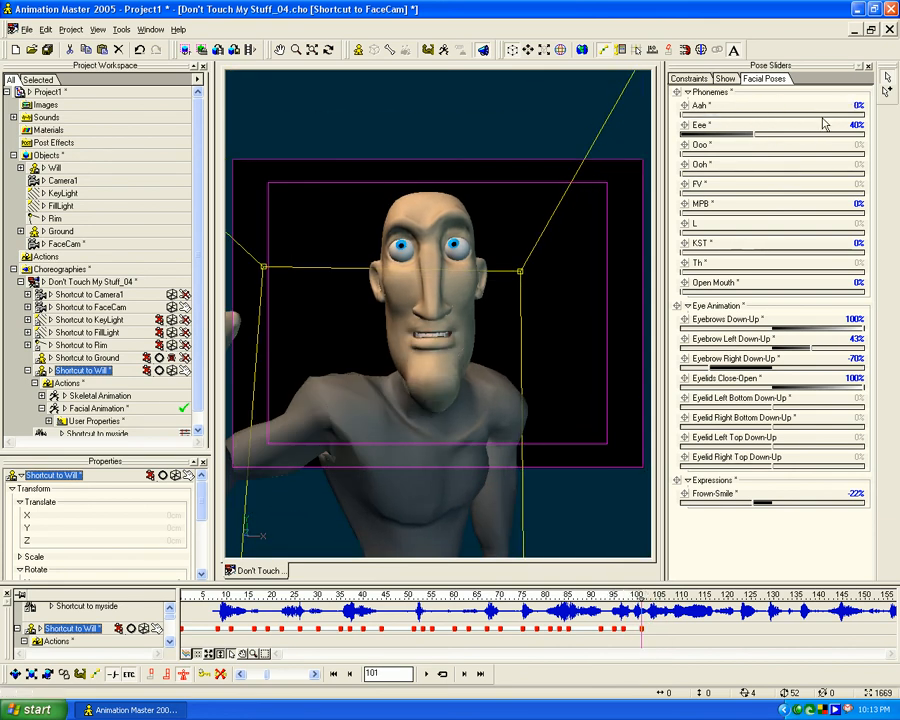
{"action": "left_click_drag", "start_coordinate": [755, 136], "coordinate": [612, 140]}
{"action": "left_click_drag", "start_coordinate": [688, 193], "coordinate": [872, 196]}
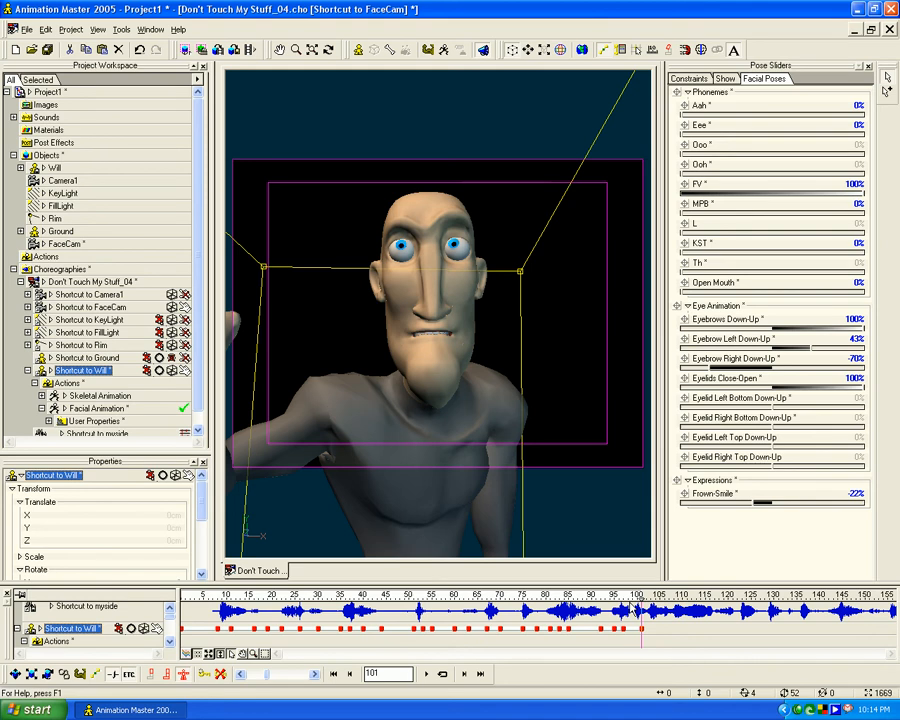
At frame 104, set FV to 0%, Aah to 54%, Eyebrows Down-Up to -88%, Eyebrow Left to 70% and Eyebrow Right to -48%
{"action": "mouse_move", "coordinate": [643, 597]}
{"action": "left_mouse_down"}
{"action": "mouse_move", "coordinate": [583, 595]}
{"action": "mouse_move", "coordinate": [656, 593]}
{"action": "left_mouse_up"}
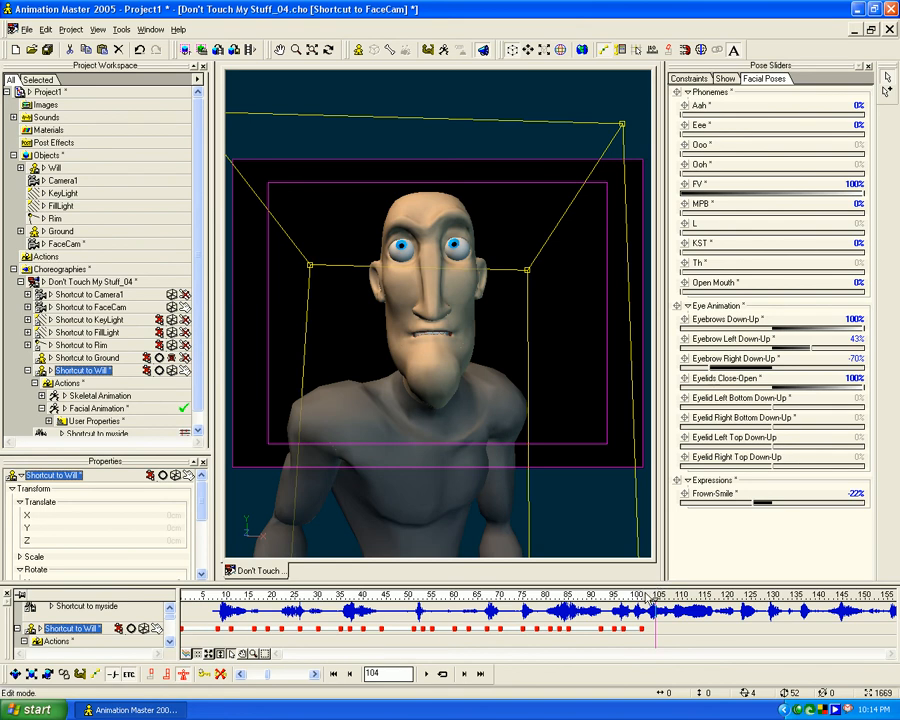
{"action": "mouse_move", "coordinate": [652, 595]}
{"action": "left_mouse_down"}
{"action": "mouse_move", "coordinate": [641, 595]}
{"action": "mouse_move", "coordinate": [664, 596]}
{"action": "mouse_move", "coordinate": [656, 596]}
{"action": "left_mouse_up"}
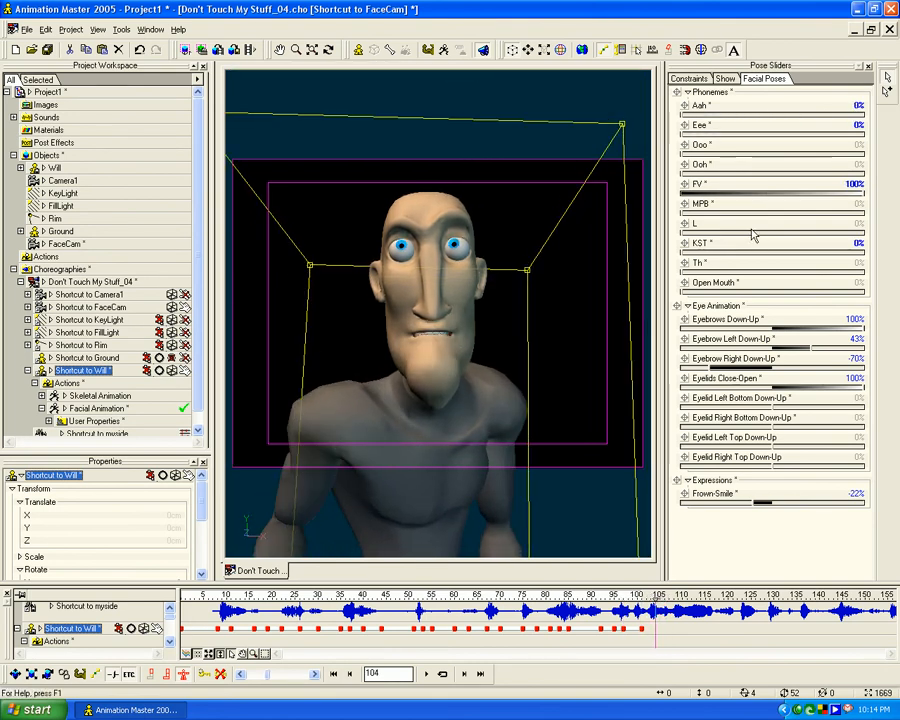
{"action": "left_click_drag", "start_coordinate": [863, 196], "coordinate": [672, 189]}
{"action": "left_click_drag", "start_coordinate": [683, 116], "coordinate": [781, 118]}
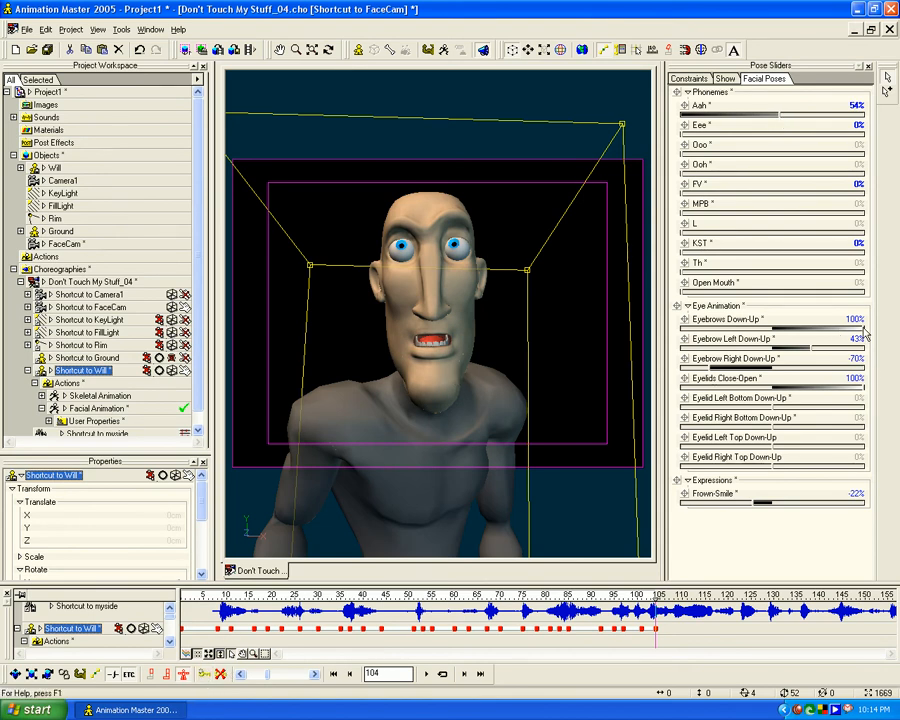
{"action": "left_click_drag", "start_coordinate": [866, 333], "coordinate": [697, 333]}
{"action": "left_click_drag", "start_coordinate": [810, 354], "coordinate": [799, 355]}
{"action": "left_click_drag", "start_coordinate": [711, 368], "coordinate": [839, 342]}
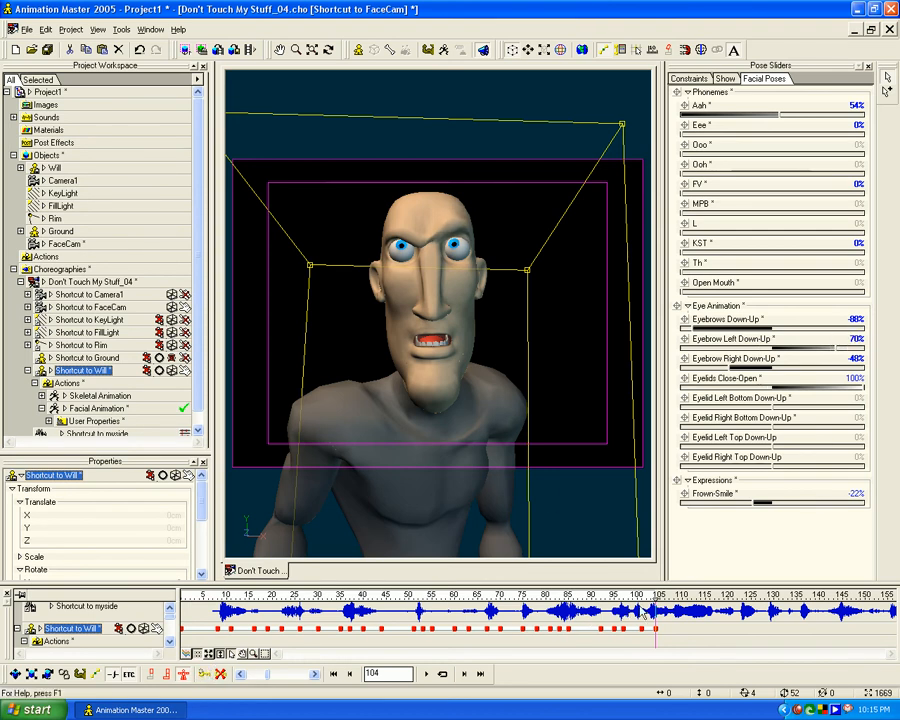
At frame 101, set Eyebrows Down-Up to -100%, Eyebrow Left Down-Up to 51% and Eyebrow Right Down-Up to -15%
{"action": "mouse_move", "coordinate": [652, 597]}
{"action": "left_mouse_down"}
{"action": "mouse_move", "coordinate": [582, 595]}
{"action": "mouse_move", "coordinate": [687, 592]}
{"action": "mouse_move", "coordinate": [545, 594]}
{"action": "mouse_move", "coordinate": [640, 594]}
{"action": "left_mouse_up"}
{"action": "left_click_drag", "start_coordinate": [826, 333], "coordinate": [683, 333]}
{"action": "left_click_drag", "start_coordinate": [773, 345], "coordinate": [820, 346]}
{"action": "left_click_drag", "start_coordinate": [766, 373], "coordinate": [762, 372]}
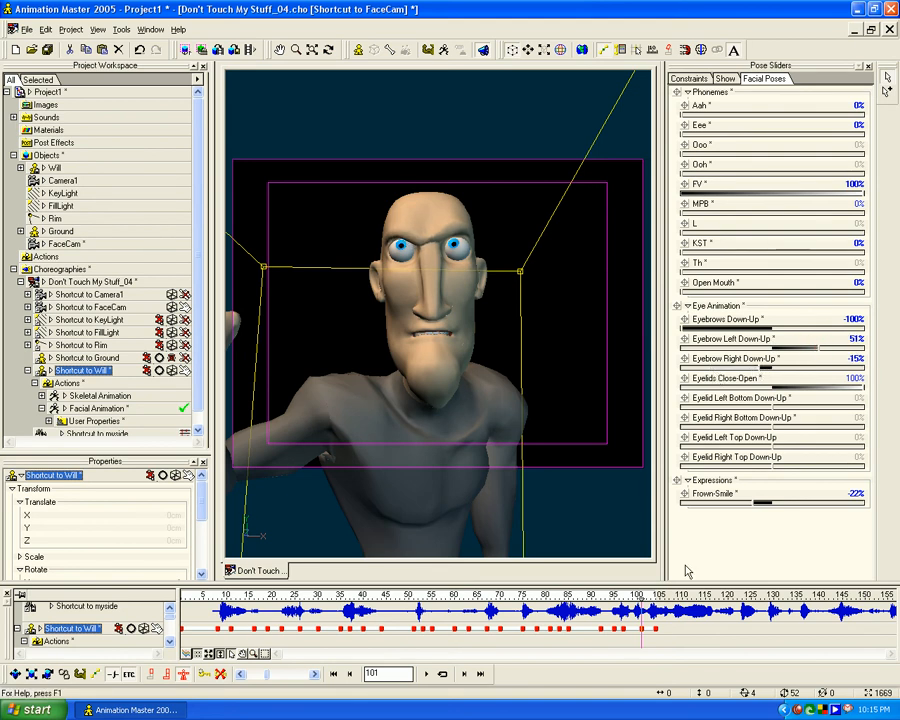
Scrub through the facial animation from the start and review it through the Camera1 view, with the timeline magnified around frame 103
{"action": "left_click_drag", "start_coordinate": [643, 597], "coordinate": [190, 580]}
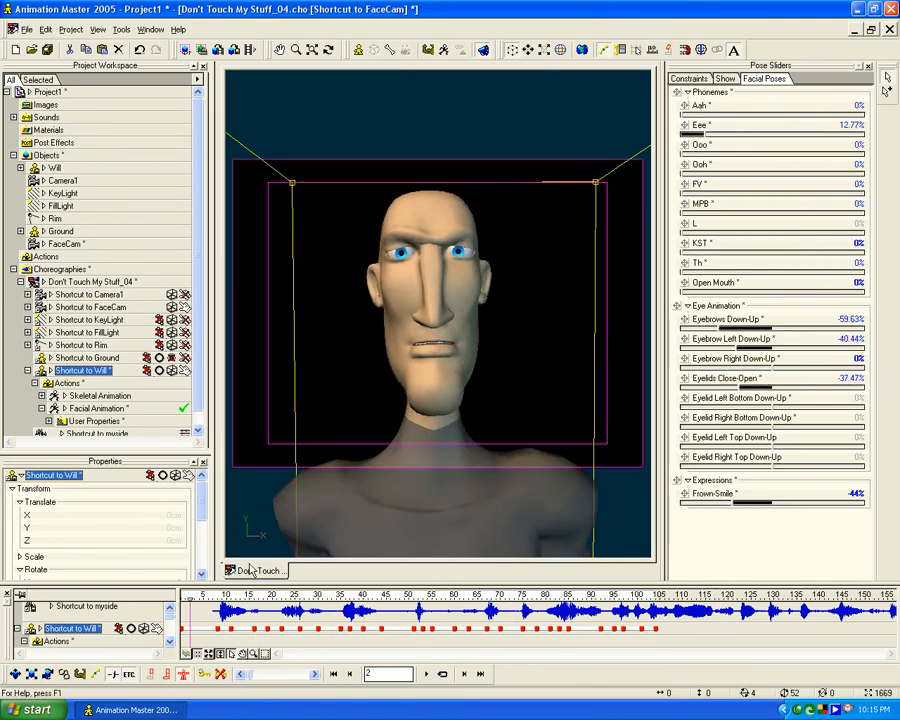
{"action": "key", "text": "1"}
{"action": "left_click_drag", "start_coordinate": [494, 596], "coordinate": [614, 597]}
{"action": "right_click", "coordinate": [527, 586]}
{"action": "middle_click_drag", "start_coordinate": [770, 632], "coordinate": [553, 630]}
{"action": "left_click", "coordinate": [516, 626]}
{"action": "scroll", "coordinate": [520, 628], "scroll_direction": "down", "scroll_amount": 7}
{"action": "mouse_move", "coordinate": [392, 596]}
{"action": "left_mouse_down"}
{"action": "mouse_move", "coordinate": [245, 597]}
{"action": "mouse_move", "coordinate": [409, 596]}
{"action": "left_mouse_up"}
{"action": "scroll", "coordinate": [465, 634], "scroll_direction": "up", "scroll_amount": 3}
{"action": "scroll", "coordinate": [465, 634], "scroll_direction": "up", "scroll_amount": 5}
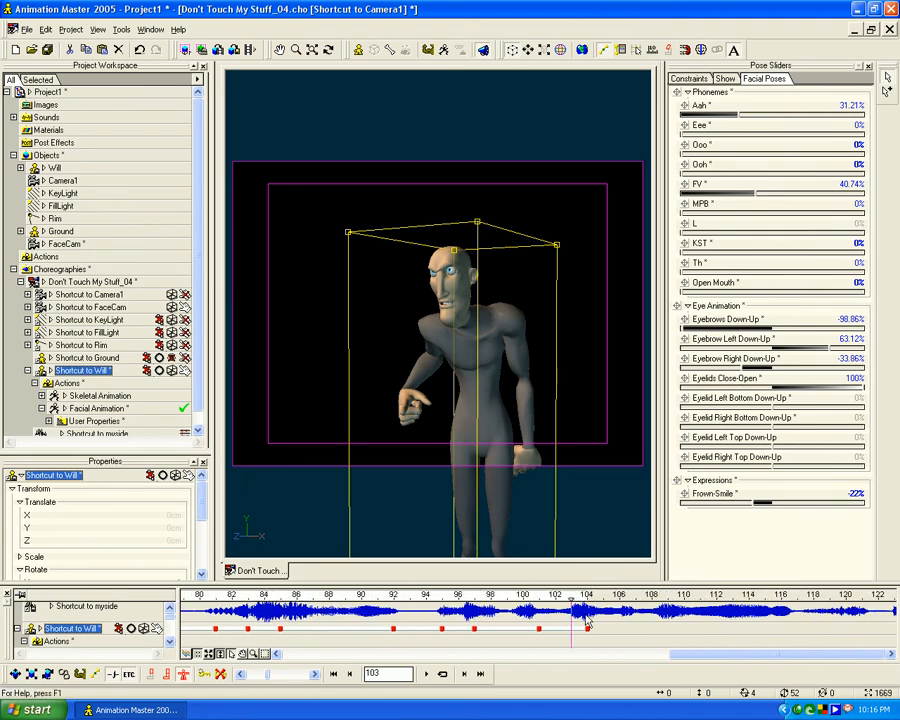
At frame 106, set Aah to 0%, the L phoneme to 100% and KST to 21%, and check the mouth shape up close
{"action": "middle_click_drag", "start_coordinate": [560, 611], "coordinate": [468, 629]}
{"action": "left_click_drag", "start_coordinate": [432, 596], "coordinate": [474, 591]}
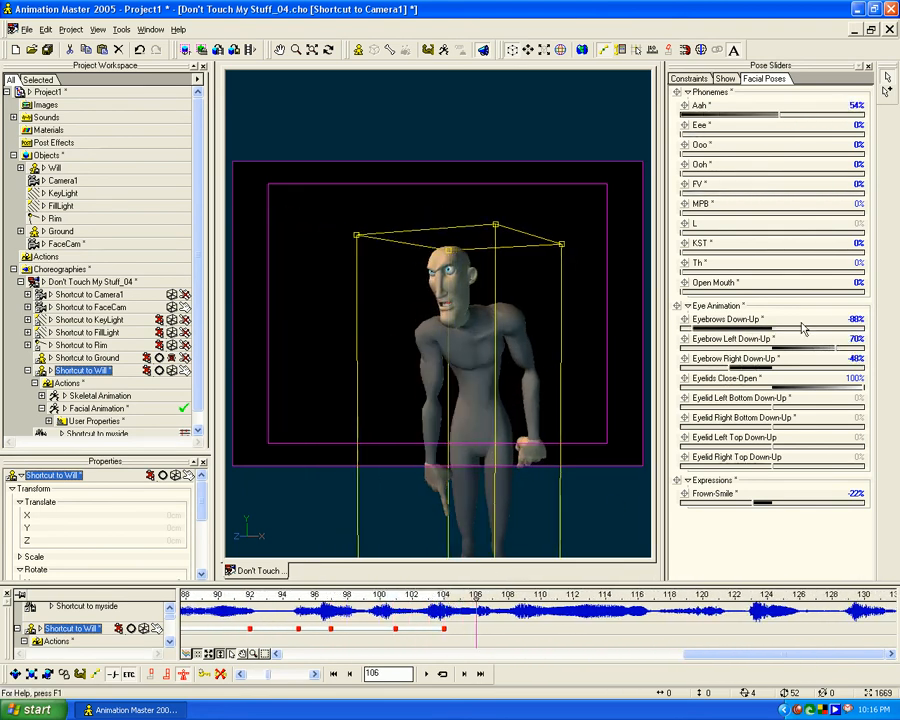
{"action": "left_click_drag", "start_coordinate": [768, 118], "coordinate": [659, 122]}
{"action": "left_click_drag", "start_coordinate": [690, 227], "coordinate": [880, 237]}
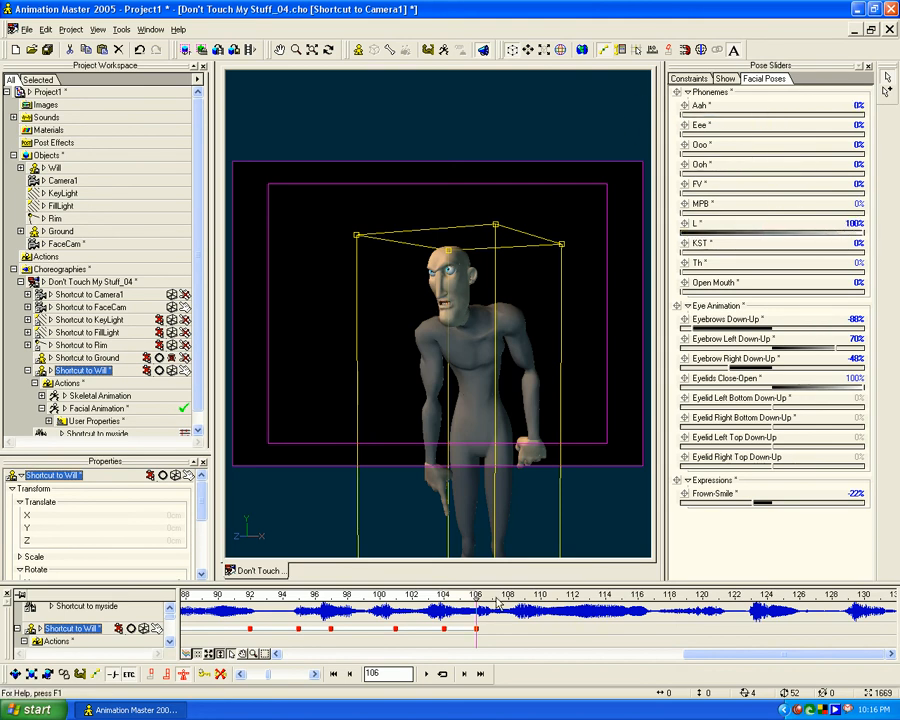
{"action": "left_click_drag", "start_coordinate": [681, 252], "coordinate": [756, 256]}
{"action": "left_click_drag", "start_coordinate": [683, 255], "coordinate": [722, 254]}
{"action": "left_click", "coordinate": [206, 652]}
{"action": "middle_click_drag", "start_coordinate": [459, 356], "coordinate": [464, 382]}
{"action": "scroll", "coordinate": [465, 383], "scroll_direction": "up", "scroll_amount": 4}
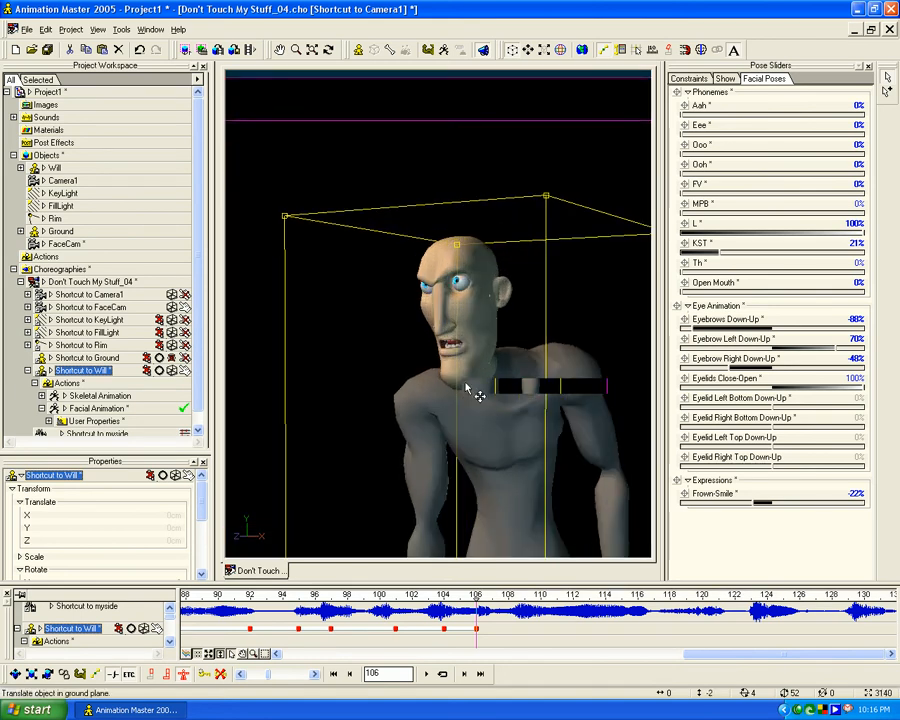
{"action": "scroll", "coordinate": [472, 392], "scroll_direction": "up", "scroll_amount": 2}
{"action": "scroll", "coordinate": [476, 394], "scroll_direction": "down", "scroll_amount": 5}
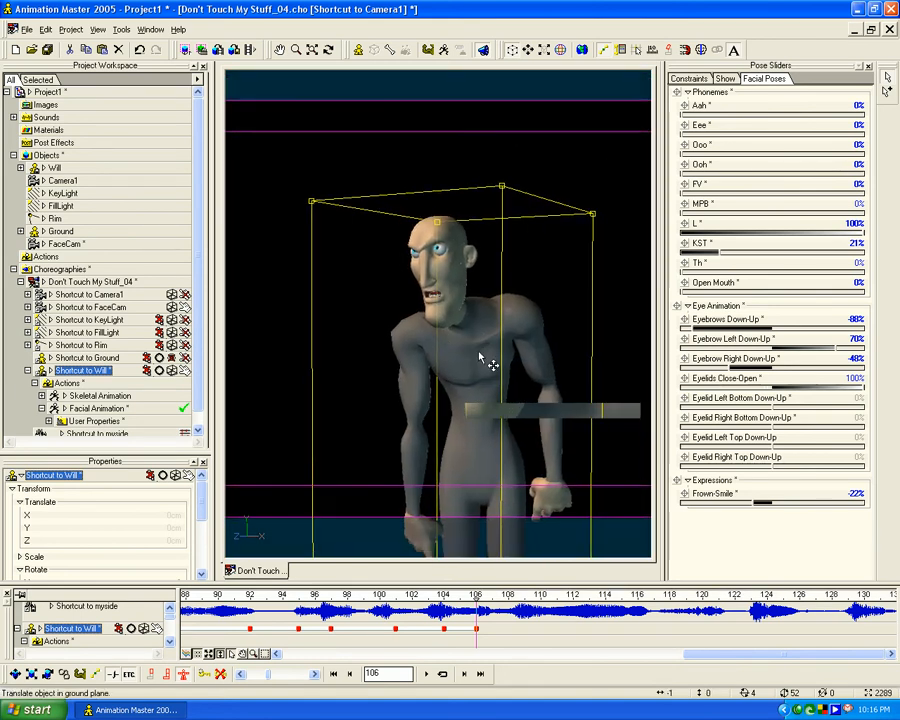
At frame 109, set L and KST to 0% and the FV phoneme to 100%
{"action": "left_click", "coordinate": [452, 595]}
{"action": "left_click_drag", "start_coordinate": [401, 596], "coordinate": [525, 595]}
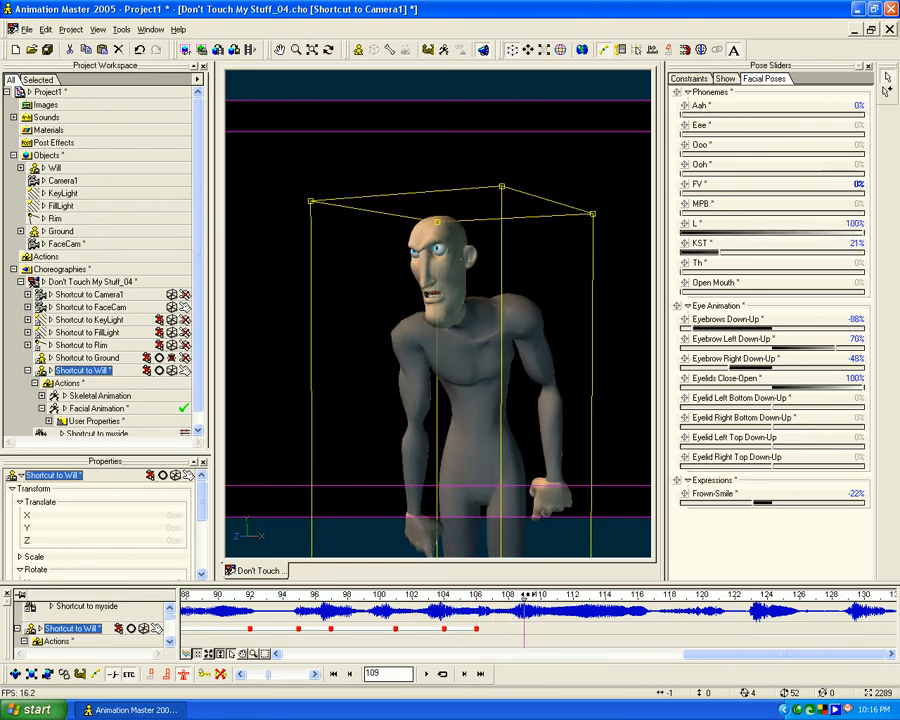
{"action": "left_click_drag", "start_coordinate": [818, 232], "coordinate": [644, 252]}
{"action": "left_click_drag", "start_coordinate": [719, 255], "coordinate": [841, 198]}
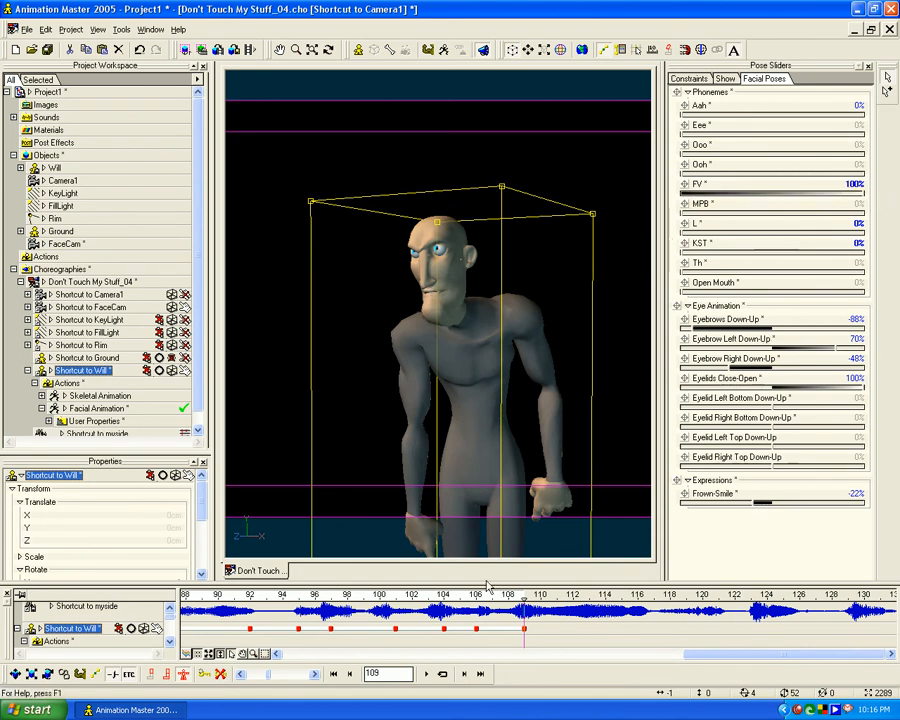
{"action": "left_click", "coordinate": [242, 674]}
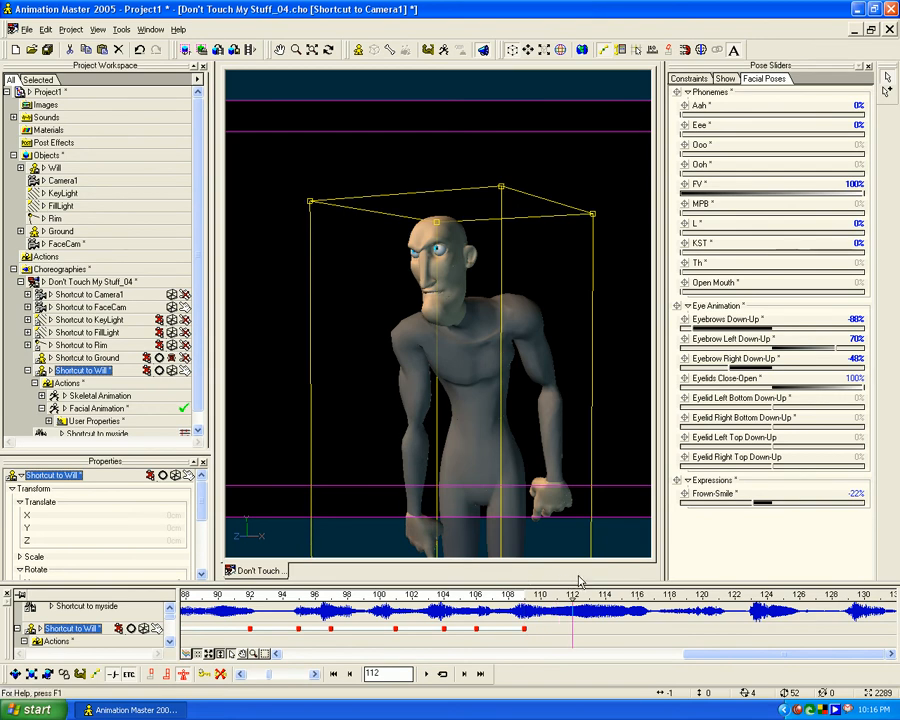
At frame 112, set FV to 0% and the Eee phoneme to 44%
{"action": "left_click_drag", "start_coordinate": [866, 195], "coordinate": [624, 209]}
{"action": "left_click_drag", "start_coordinate": [688, 137], "coordinate": [898, 152]}
{"action": "left_click_drag", "start_coordinate": [843, 148], "coordinate": [759, 151]}
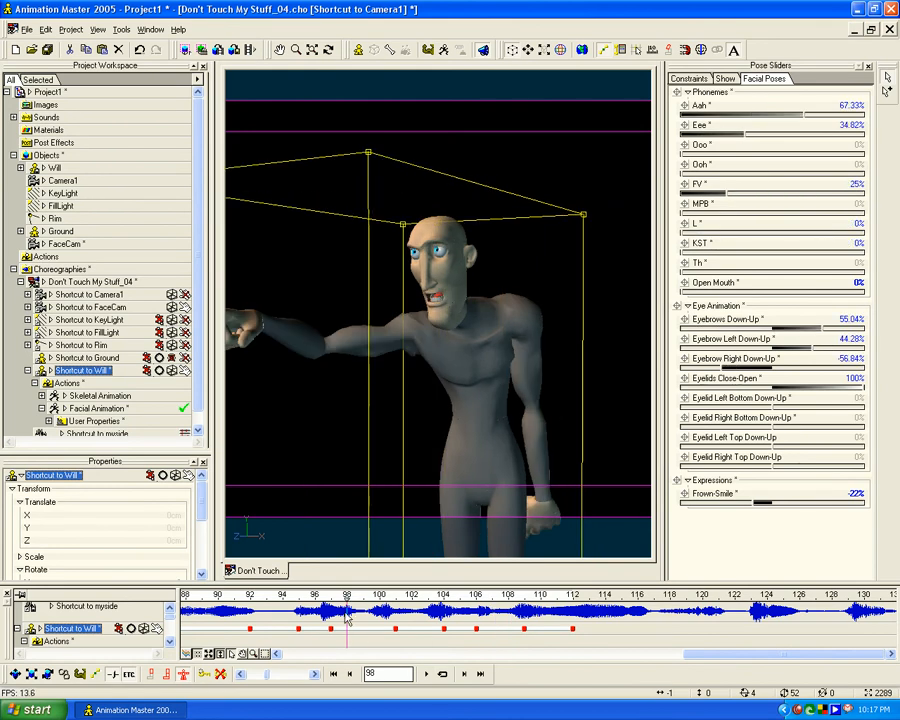
Play back the latest lip sync, and shift the Facial Animation keyframes at frames 109 and 112 to frames 108 and 110
{"action": "left_click", "coordinate": [428, 675]}
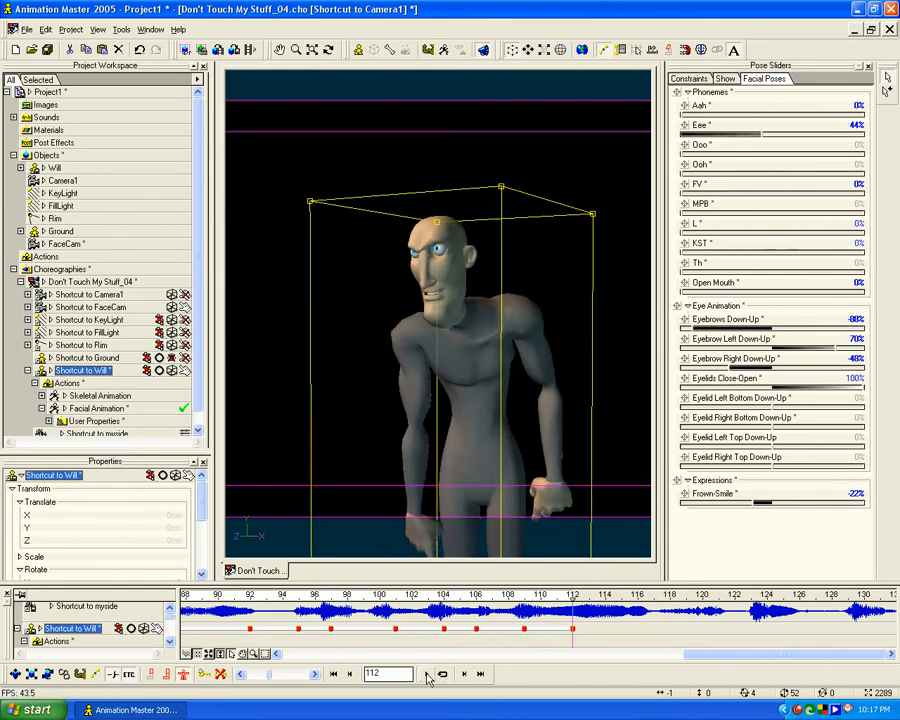
{"action": "left_click", "coordinate": [560, 597]}
{"action": "left_click", "coordinate": [428, 675]}
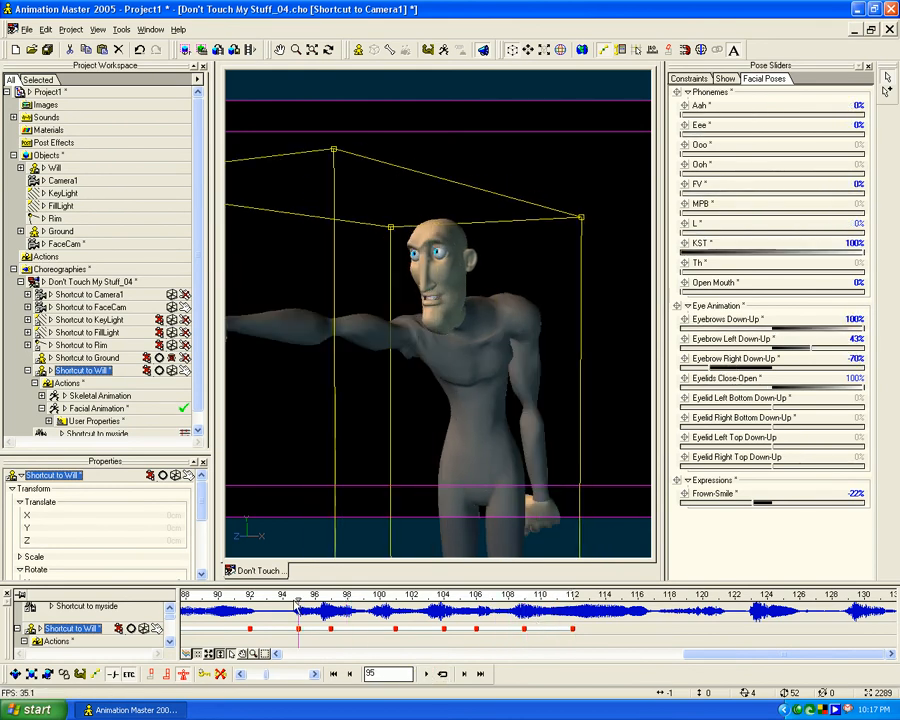
{"action": "left_click", "coordinate": [428, 675]}
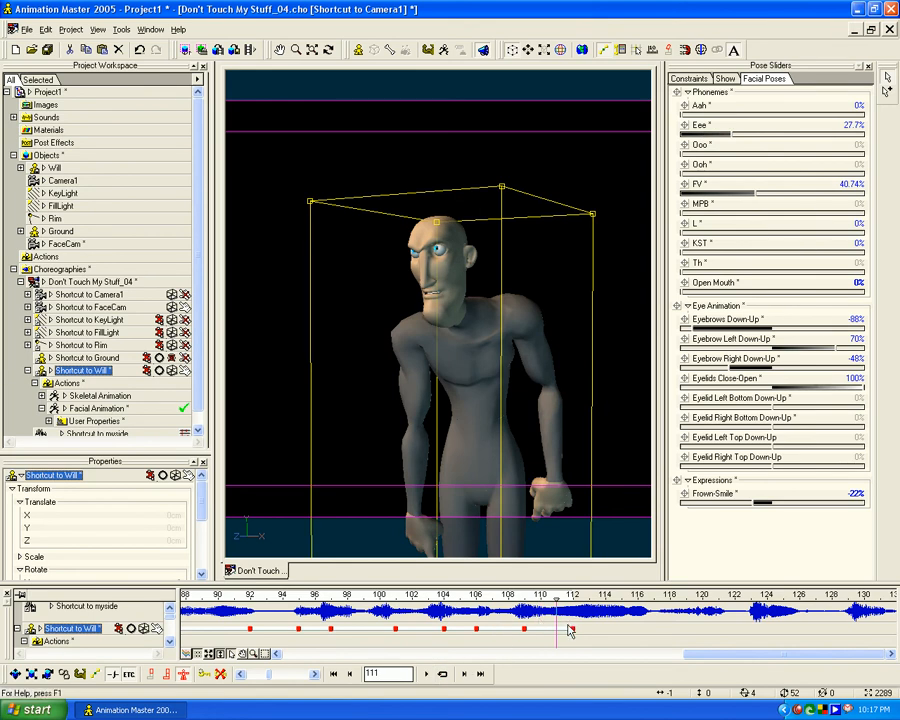
{"action": "mouse_move", "coordinate": [555, 601]}
{"action": "left_mouse_down"}
{"action": "mouse_move", "coordinate": [476, 600]}
{"action": "mouse_move", "coordinate": [578, 594]}
{"action": "mouse_move", "coordinate": [521, 604]}
{"action": "left_mouse_up"}
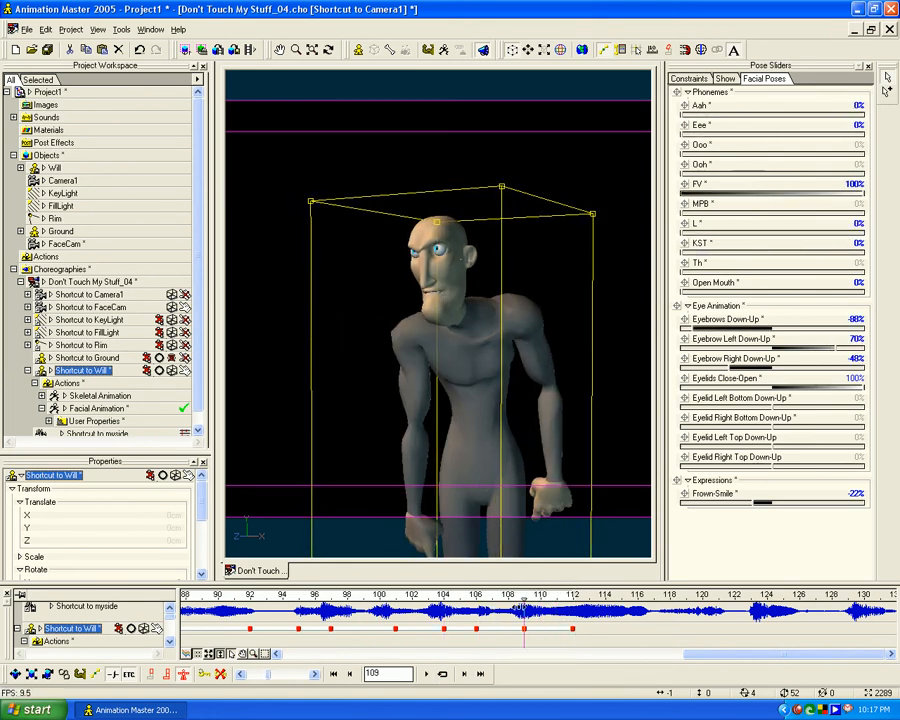
{"action": "left_click", "coordinate": [80, 410]}
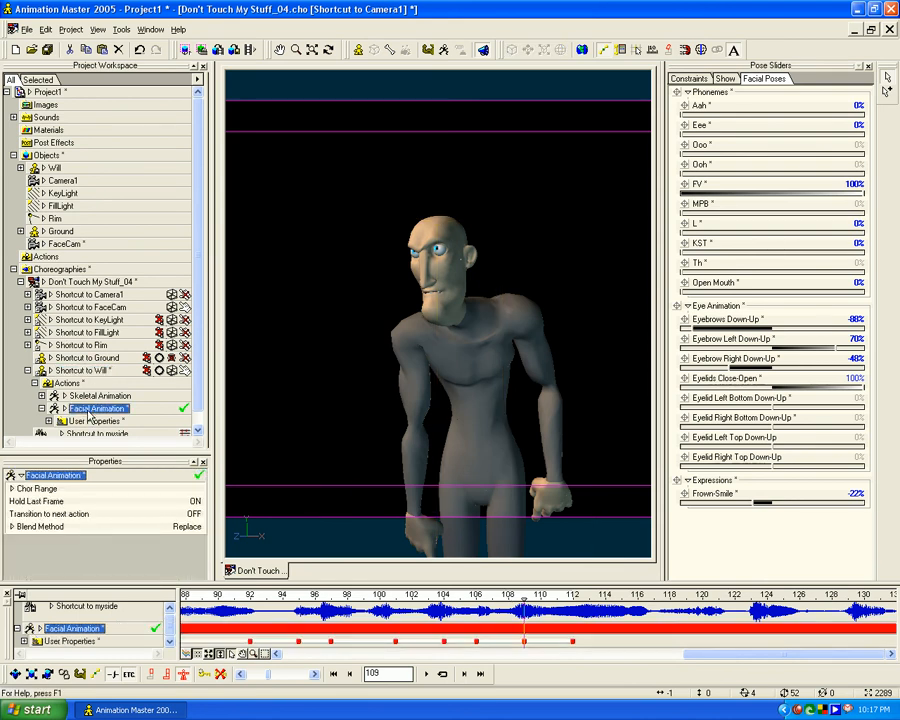
{"action": "left_click", "coordinate": [524, 641]}
{"action": "left_click_drag", "start_coordinate": [524, 641], "coordinate": [509, 641]}
{"action": "left_click", "coordinate": [573, 641]}
{"action": "left_click_drag", "start_coordinate": [573, 641], "coordinate": [590, 597]}
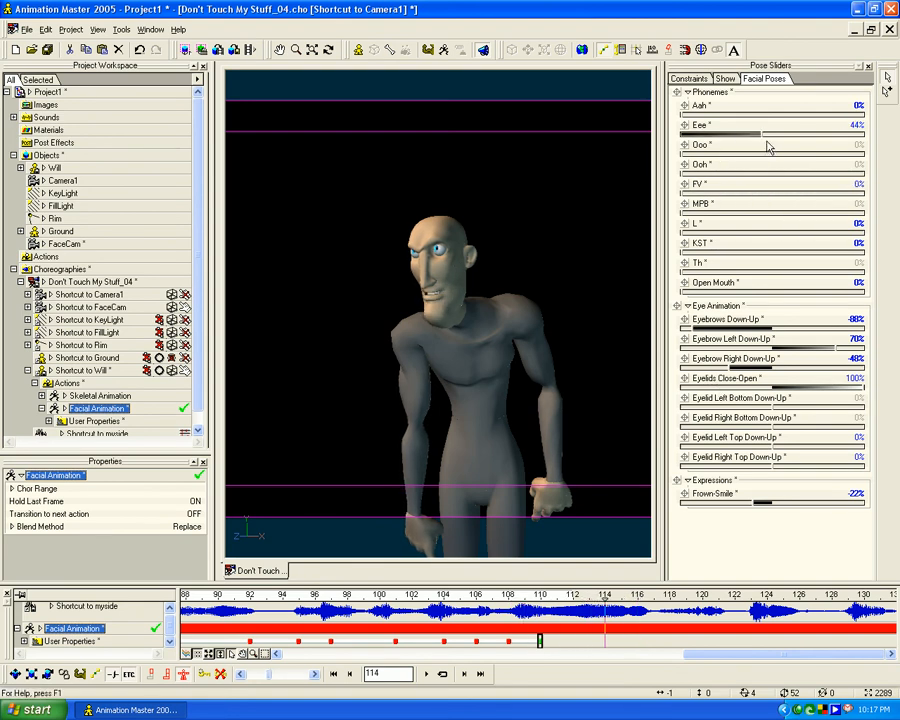
At frame 114, set Eee to 0% and Ooo to 98%; at frame 117, set Ooo to 0% and MPB to 100%
{"action": "left_click_drag", "start_coordinate": [762, 134], "coordinate": [617, 138]}
{"action": "left_click_drag", "start_coordinate": [682, 154], "coordinate": [854, 149]}
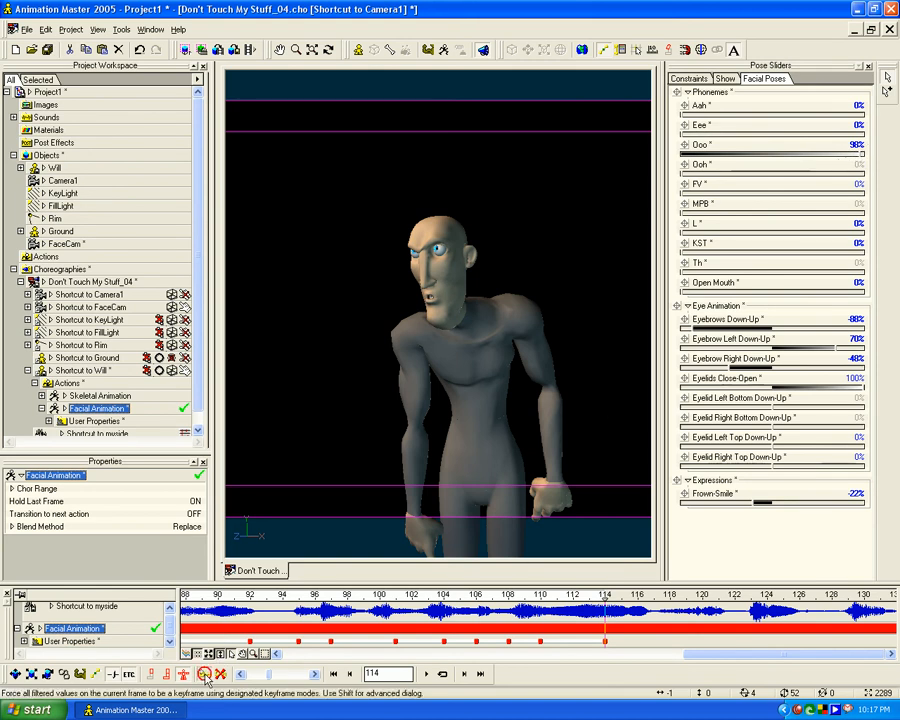
{"action": "left_click", "coordinate": [653, 595]}
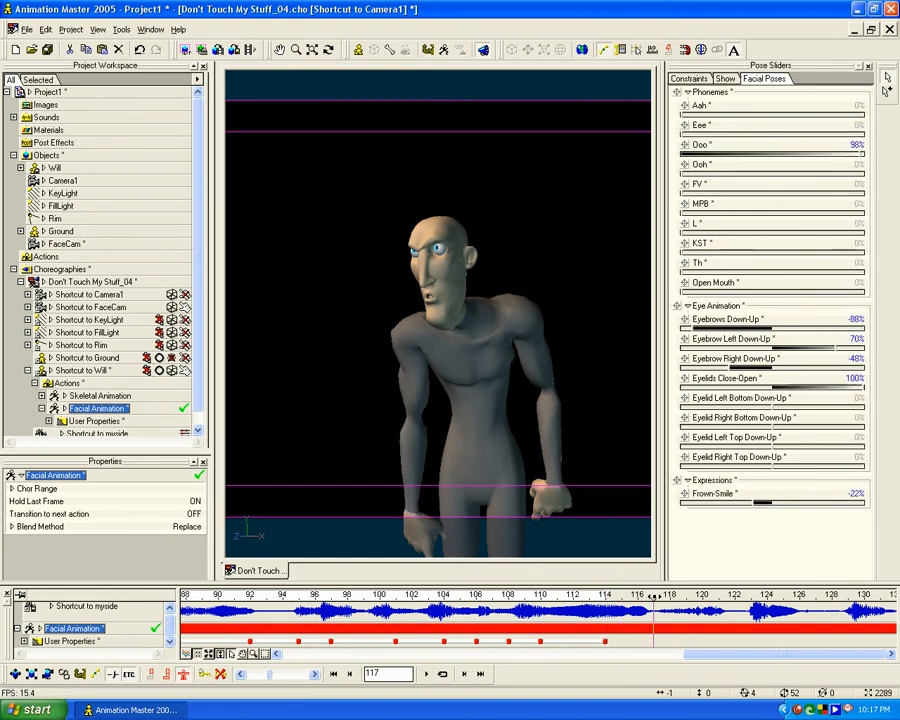
{"action": "left_click_drag", "start_coordinate": [828, 156], "coordinate": [627, 162]}
{"action": "left_click_drag", "start_coordinate": [697, 212], "coordinate": [874, 219]}
{"action": "left_click", "coordinate": [243, 675]}
{"action": "mouse_move", "coordinate": [656, 599]}
{"action": "left_mouse_down"}
{"action": "mouse_move", "coordinate": [314, 594]}
{"action": "mouse_move", "coordinate": [654, 594]}
{"action": "left_mouse_up"}
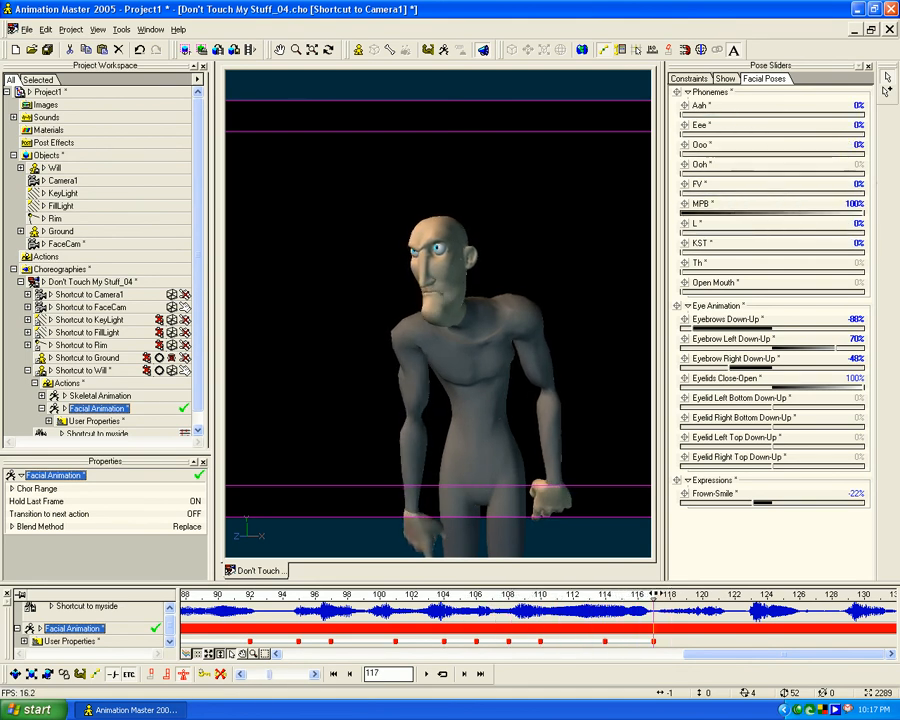
Enlarge the timeline area, and at frame 120 set MPB to 0% and Open Mouth to 100%
{"action": "middle_click_drag", "start_coordinate": [735, 643], "coordinate": [476, 642]}
{"action": "left_click_drag", "start_coordinate": [450, 583], "coordinate": [447, 510]}
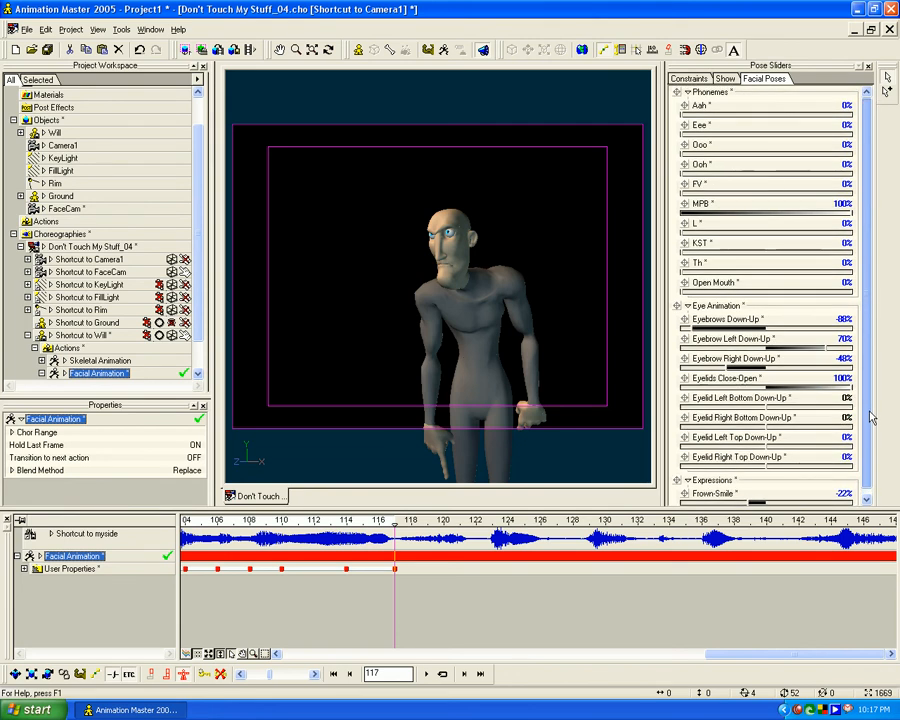
{"action": "mouse_move", "coordinate": [372, 521]}
{"action": "left_mouse_down"}
{"action": "mouse_move", "coordinate": [184, 521]}
{"action": "mouse_move", "coordinate": [556, 520]}
{"action": "mouse_move", "coordinate": [625, 508]}
{"action": "mouse_move", "coordinate": [624, 520]}
{"action": "mouse_move", "coordinate": [495, 520]}
{"action": "mouse_move", "coordinate": [592, 520]}
{"action": "left_mouse_up"}
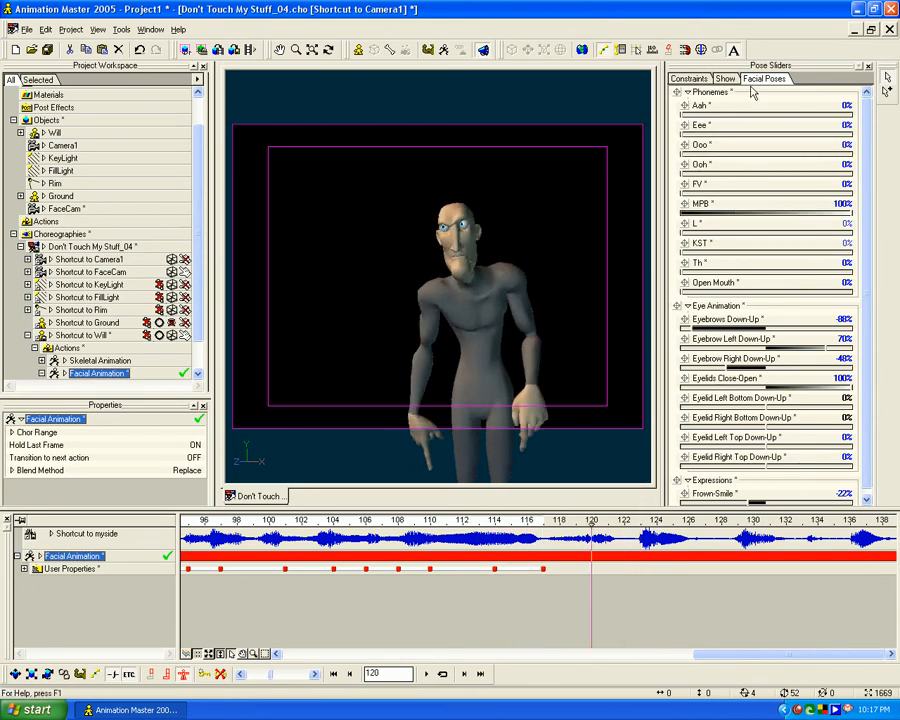
{"action": "left_click_drag", "start_coordinate": [848, 213], "coordinate": [669, 227]}
{"action": "left_click_drag", "start_coordinate": [682, 115], "coordinate": [654, 119]}
{"action": "left_click_drag", "start_coordinate": [685, 290], "coordinate": [859, 287]}
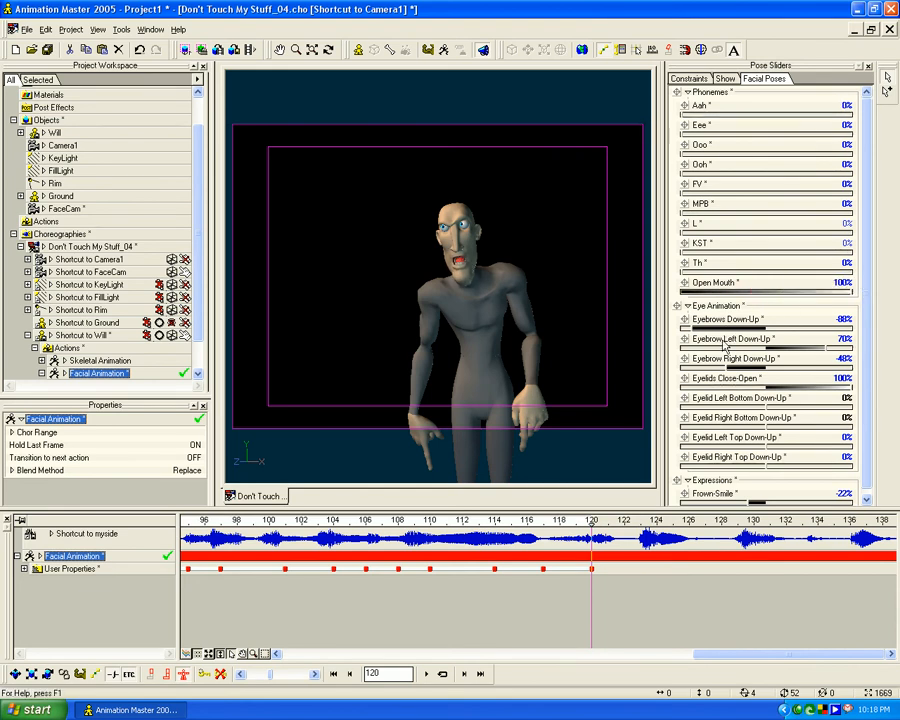
Close the eyes at frame 120 with Eyelids and Eyebrows Down-Up at -100%, Eyebrow Left at -52% and Eyebrow Right at -72%
{"action": "left_click_drag", "start_coordinate": [818, 388], "coordinate": [593, 400]}
{"action": "left_click_drag", "start_coordinate": [792, 345], "coordinate": [717, 352]}
{"action": "left_click", "coordinate": [230, 673]}
At frame 125, set Eee to 69%, Open Mouth to 0%, Eyebrow Left Down-Up to 69% and Eyebrow Right Down-Up to 76%
{"action": "mouse_move", "coordinate": [592, 521]}
{"action": "left_mouse_down"}
{"action": "mouse_move", "coordinate": [460, 521]}
{"action": "mouse_move", "coordinate": [672, 521]}
{"action": "left_mouse_up"}
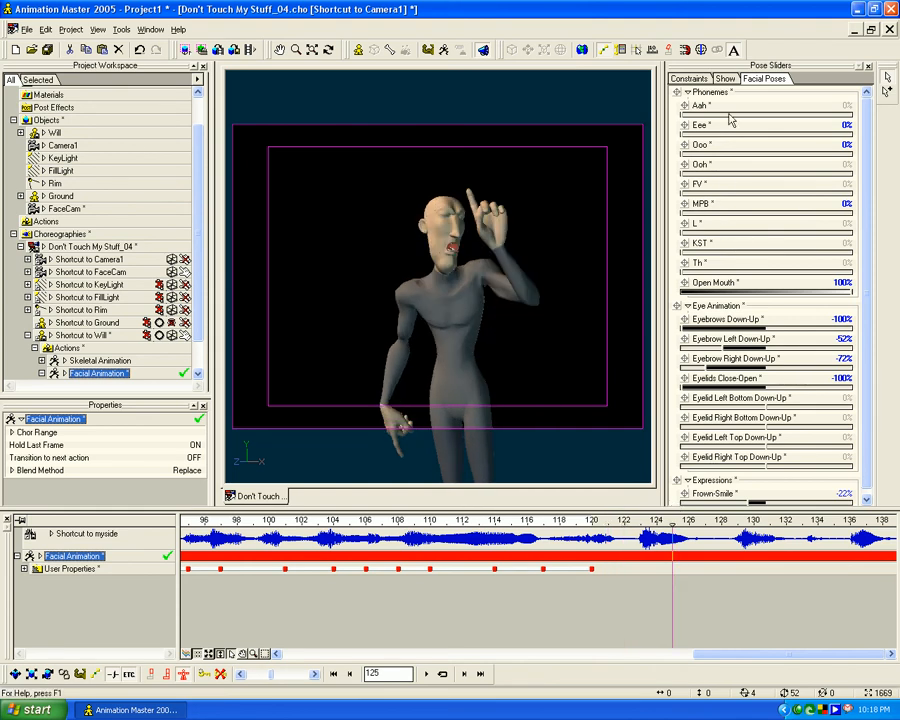
{"action": "left_click", "coordinate": [800, 134]}
{"action": "left_click_drag", "start_coordinate": [846, 292], "coordinate": [661, 288]}
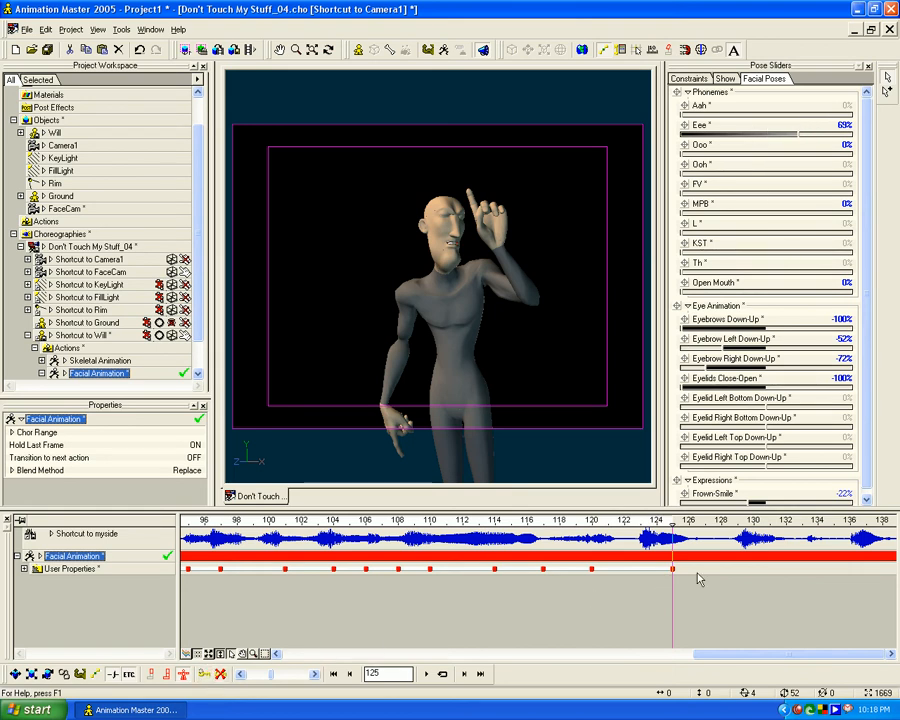
{"action": "mouse_move", "coordinate": [672, 524]}
{"action": "left_mouse_down"}
{"action": "mouse_move", "coordinate": [530, 522]}
{"action": "mouse_move", "coordinate": [672, 521]}
{"action": "left_mouse_up"}
{"action": "left_click_drag", "start_coordinate": [685, 328], "coordinate": [822, 347]}
{"action": "left_click_drag", "start_coordinate": [708, 370], "coordinate": [840, 367]}
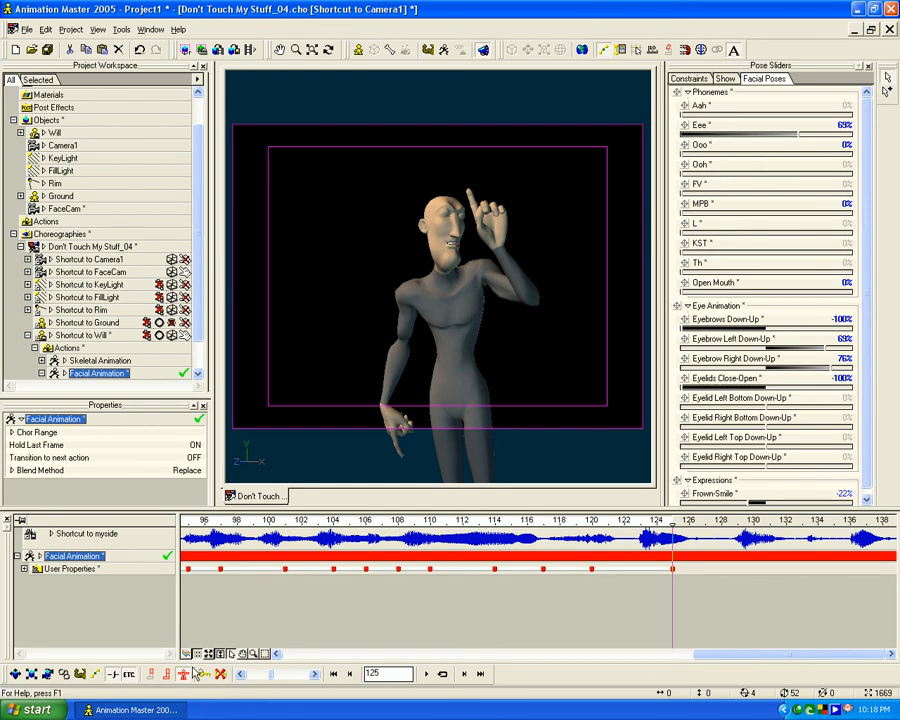
At frame 130, set Aah, Eyebrows Down-Up and Eyelids Close-Open to 100%, Eee to 75.39%, Eyebrow Left to 31% and Eyebrow Right to 28.91%
{"action": "left_click_drag", "start_coordinate": [672, 526], "coordinate": [752, 499]}
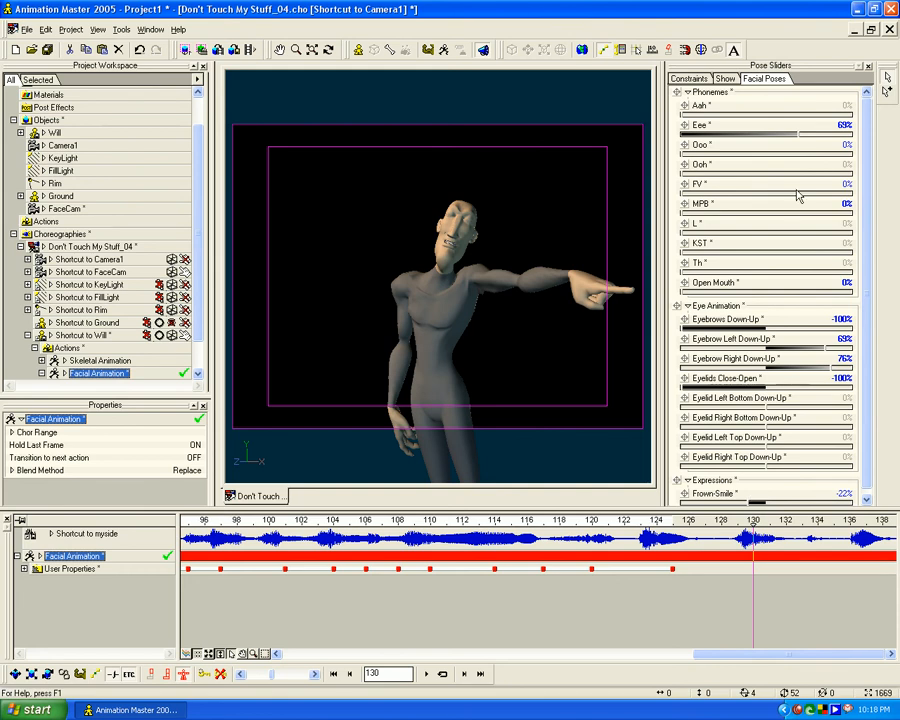
{"action": "left_click_drag", "start_coordinate": [684, 115], "coordinate": [877, 122]}
{"action": "mouse_move", "coordinate": [799, 135]}
{"action": "left_mouse_down"}
{"action": "mouse_move", "coordinate": [751, 143]}
{"action": "mouse_move", "coordinate": [816, 138]}
{"action": "mouse_move", "coordinate": [797, 143]}
{"action": "left_mouse_up"}
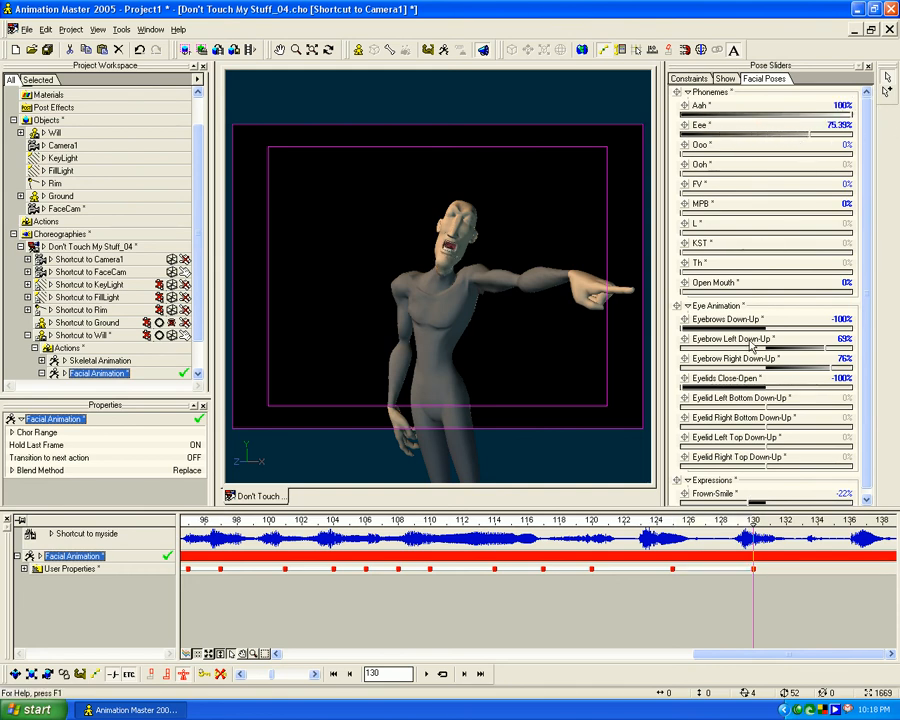
{"action": "left_click_drag", "start_coordinate": [681, 328], "coordinate": [837, 376]}
{"action": "left_click_drag", "start_coordinate": [681, 385], "coordinate": [858, 382]}
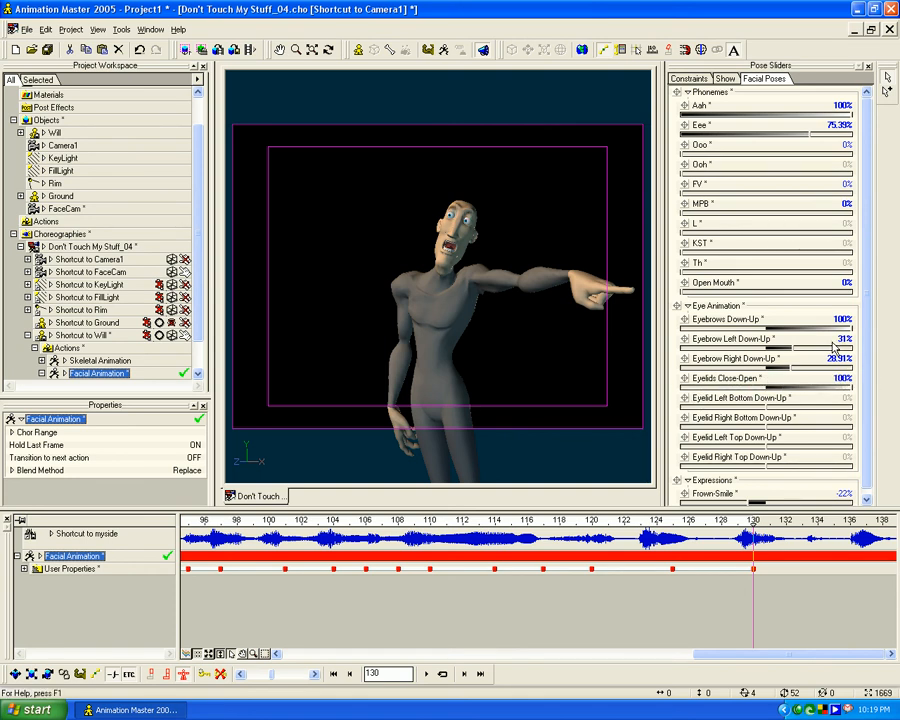
Scrub back to frame 128 and set the Aah phoneme to 0%
{"action": "left_click", "coordinate": [615, 583]}
{"action": "middle_click_drag", "start_coordinate": [736, 630], "coordinate": [475, 638]}
{"action": "left_click_drag", "start_coordinate": [491, 524], "coordinate": [235, 526]}
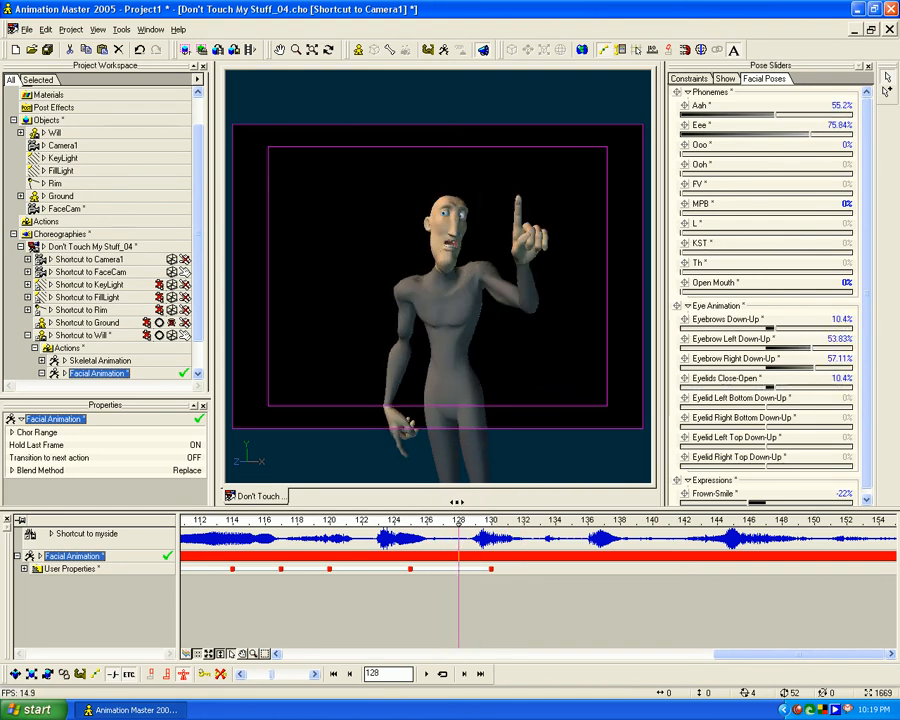
{"action": "left_click_drag", "start_coordinate": [775, 114], "coordinate": [681, 114]}
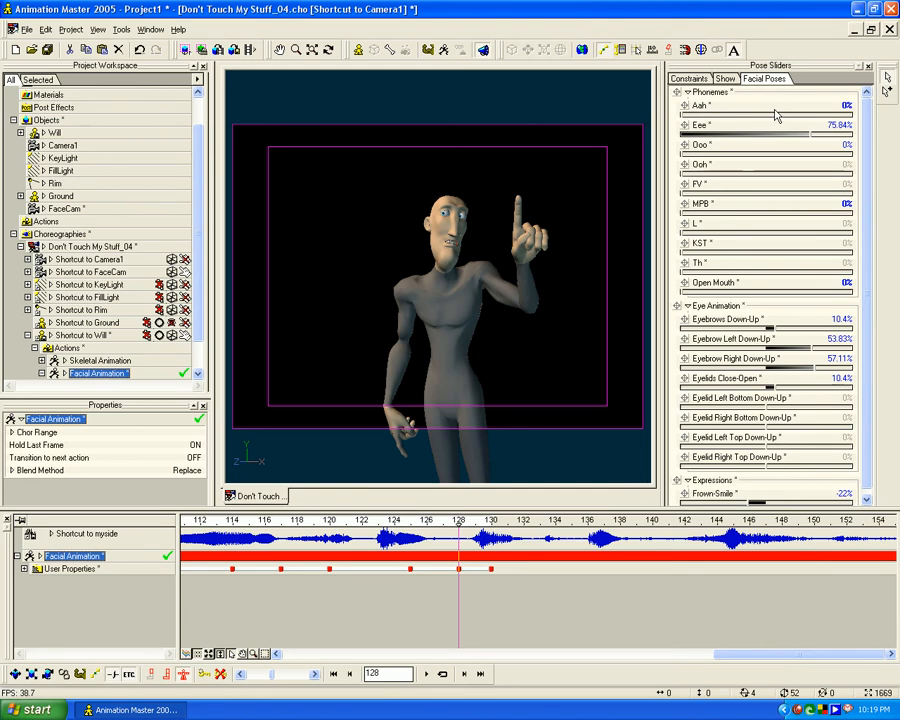
At frame 133, set Aah to 0%, KST to 100% and Eee to 35.55%; at frame 137, set Open Mouth to 26.95%
{"action": "left_click", "coordinate": [206, 672]}
{"action": "left_click_drag", "start_coordinate": [459, 524], "coordinate": [545, 496]}
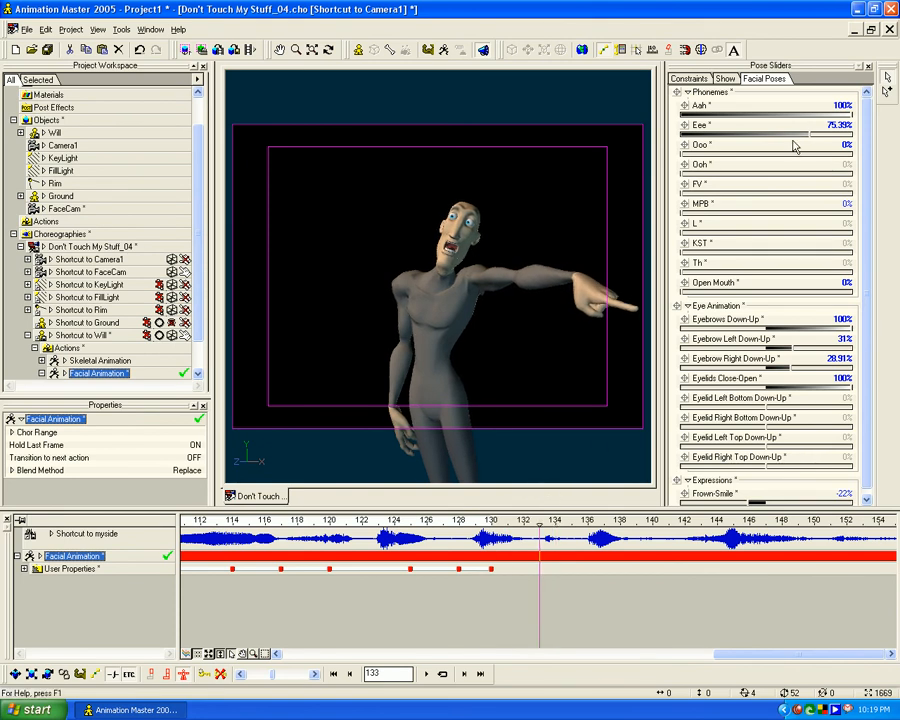
{"action": "left_click_drag", "start_coordinate": [850, 115], "coordinate": [634, 123]}
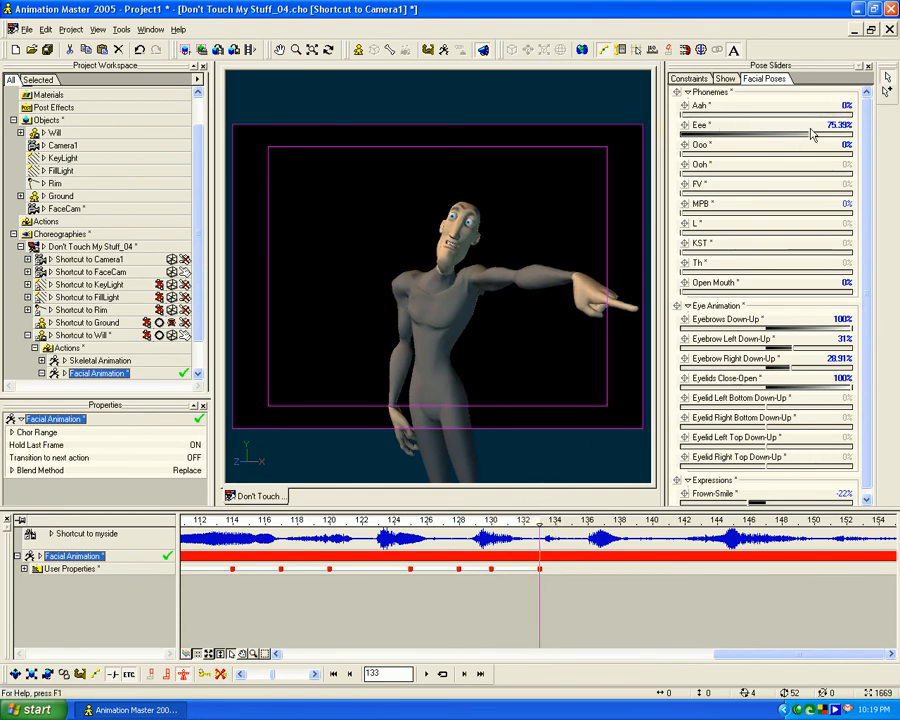
{"action": "left_click_drag", "start_coordinate": [812, 130], "coordinate": [697, 257]}
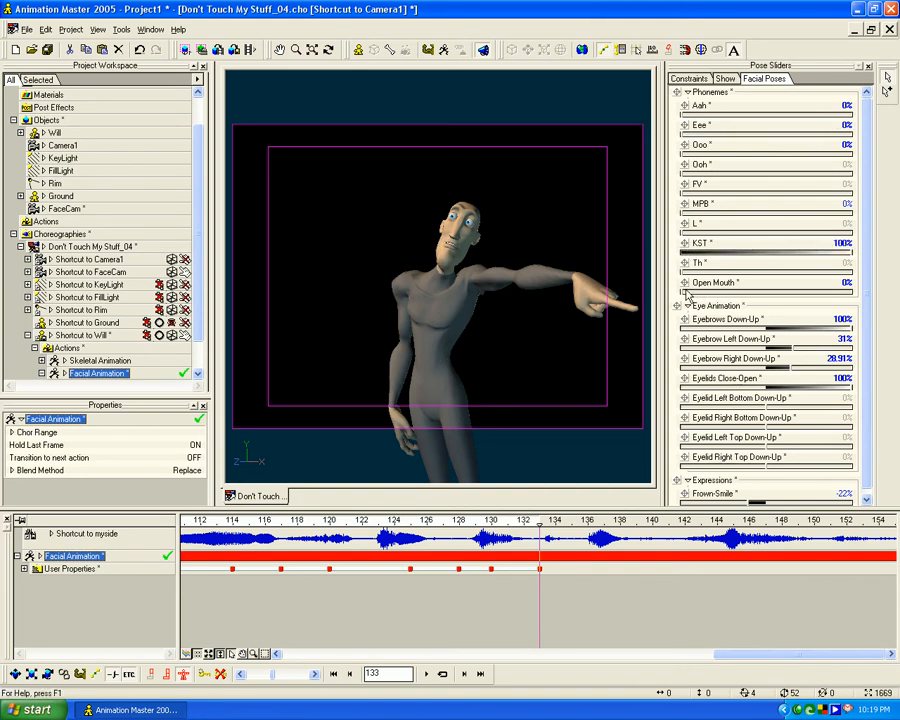
{"action": "left_click_drag", "start_coordinate": [692, 124], "coordinate": [679, 140]}
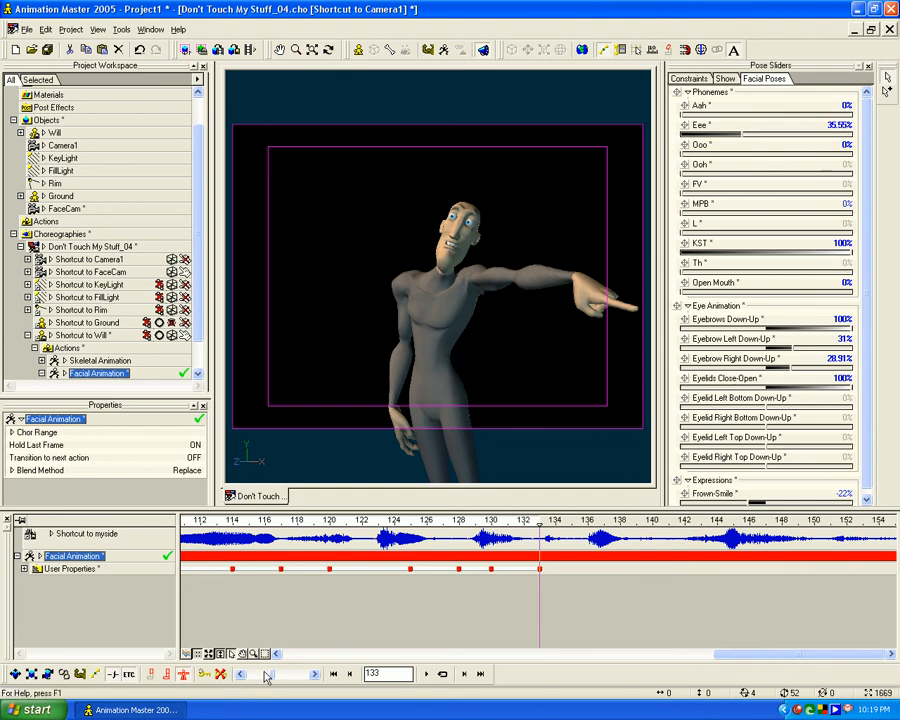
{"action": "left_click_drag", "start_coordinate": [462, 522], "coordinate": [604, 523]}
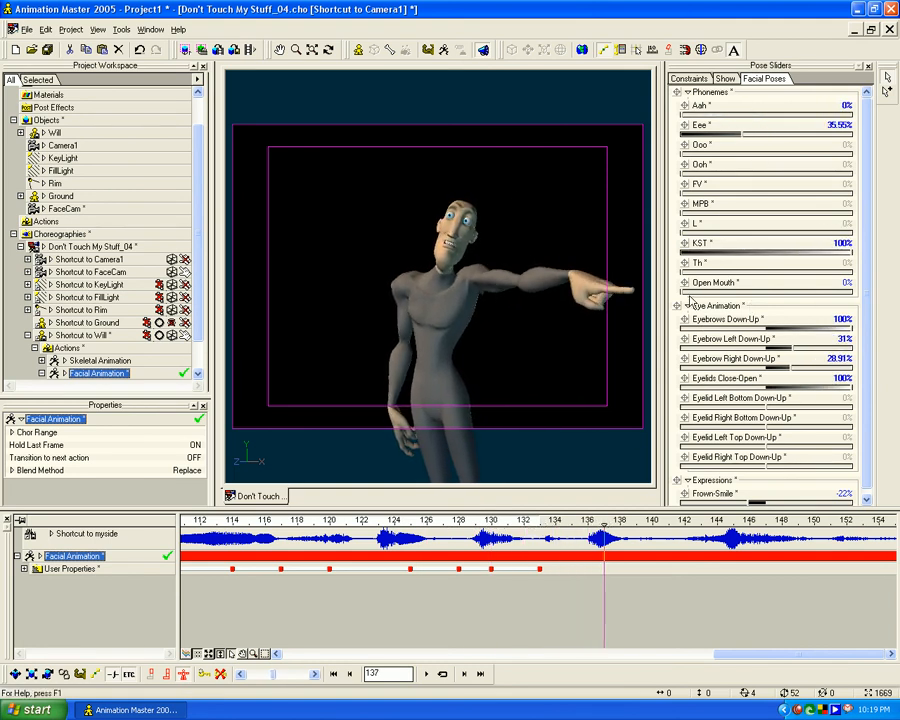
{"action": "left_click_drag", "start_coordinate": [691, 296], "coordinate": [727, 292]}
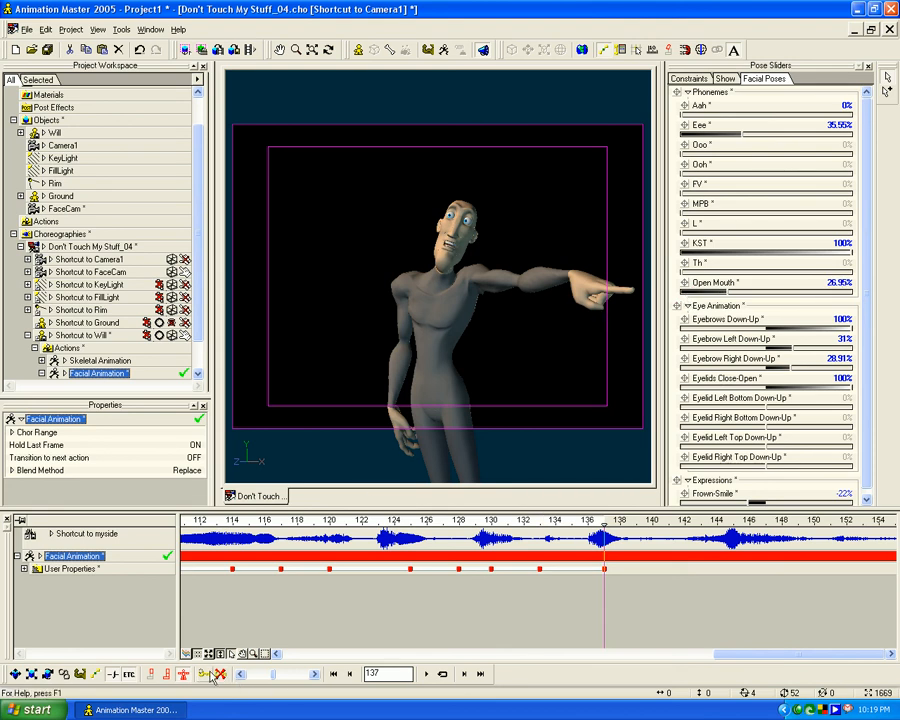
At frame 142, set Open Mouth to 0%, KST to 100% and Eee to 55%
{"action": "left_click_drag", "start_coordinate": [604, 521], "coordinate": [684, 521]}
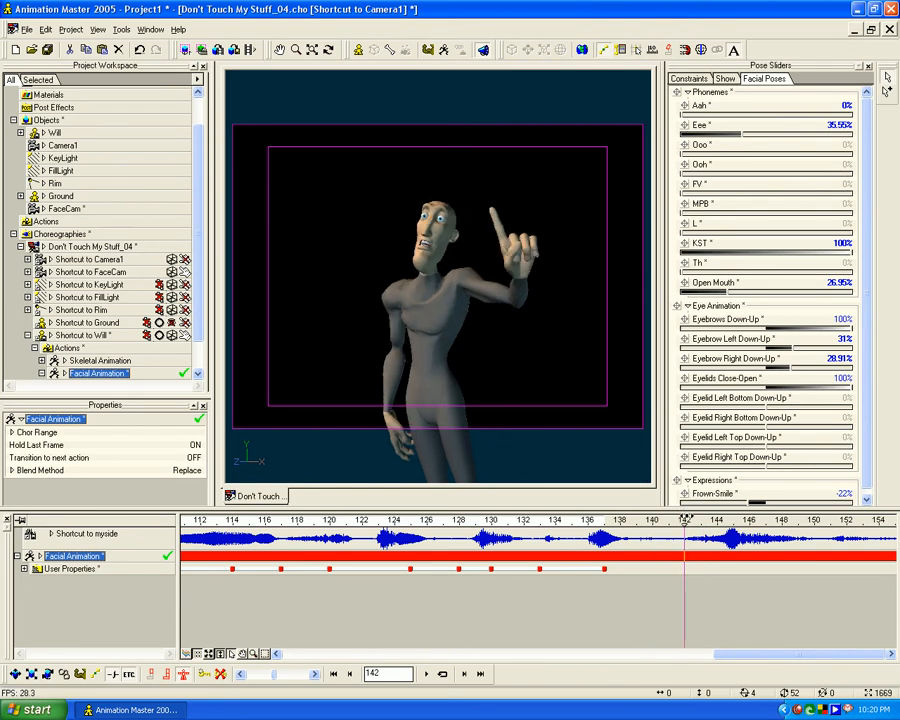
{"action": "mouse_move", "coordinate": [685, 525]}
{"action": "left_mouse_down"}
{"action": "mouse_move", "coordinate": [797, 528]}
{"action": "mouse_move", "coordinate": [636, 529]}
{"action": "mouse_move", "coordinate": [694, 522]}
{"action": "left_mouse_up"}
{"action": "left_click_drag", "start_coordinate": [852, 254], "coordinate": [835, 250]}
{"action": "left_click_drag", "start_coordinate": [741, 133], "coordinate": [673, 140]}
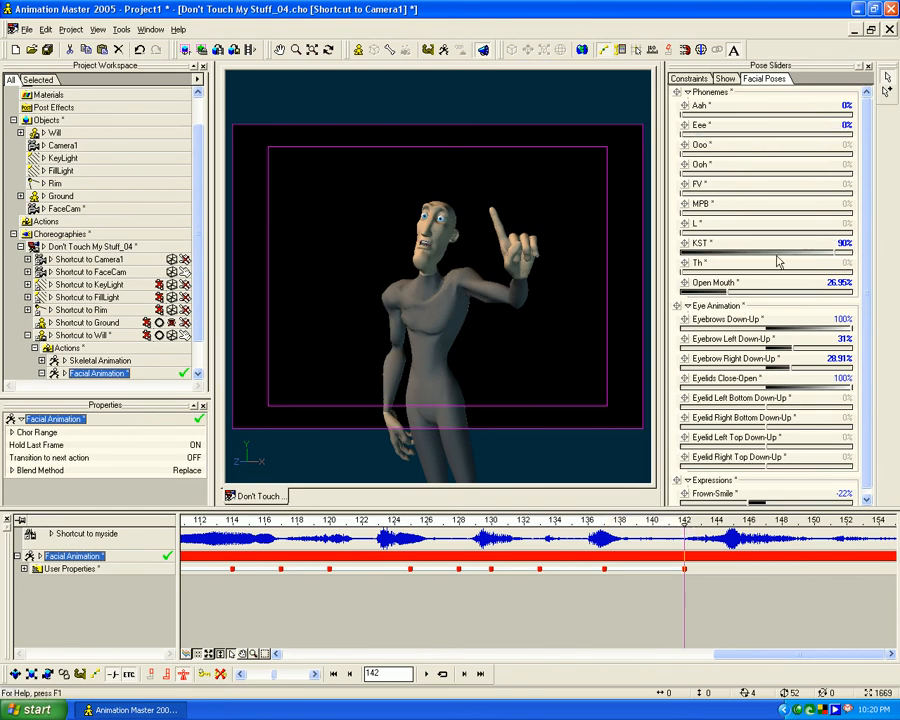
{"action": "left_click_drag", "start_coordinate": [727, 293], "coordinate": [643, 301]}
{"action": "left_click_drag", "start_coordinate": [829, 261], "coordinate": [872, 249]}
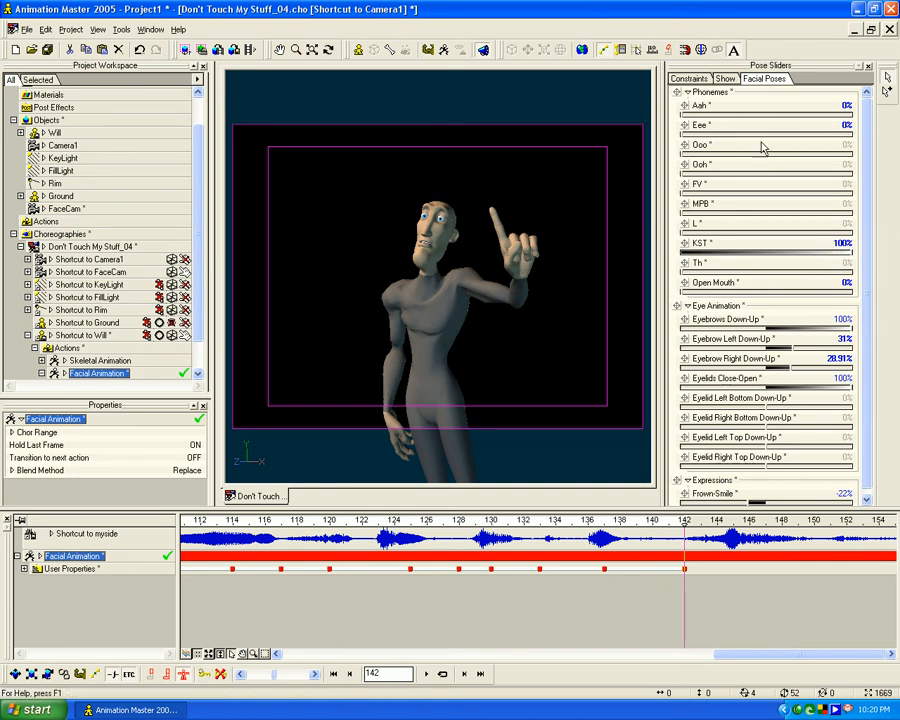
{"action": "left_click_drag", "start_coordinate": [688, 134], "coordinate": [797, 142]}
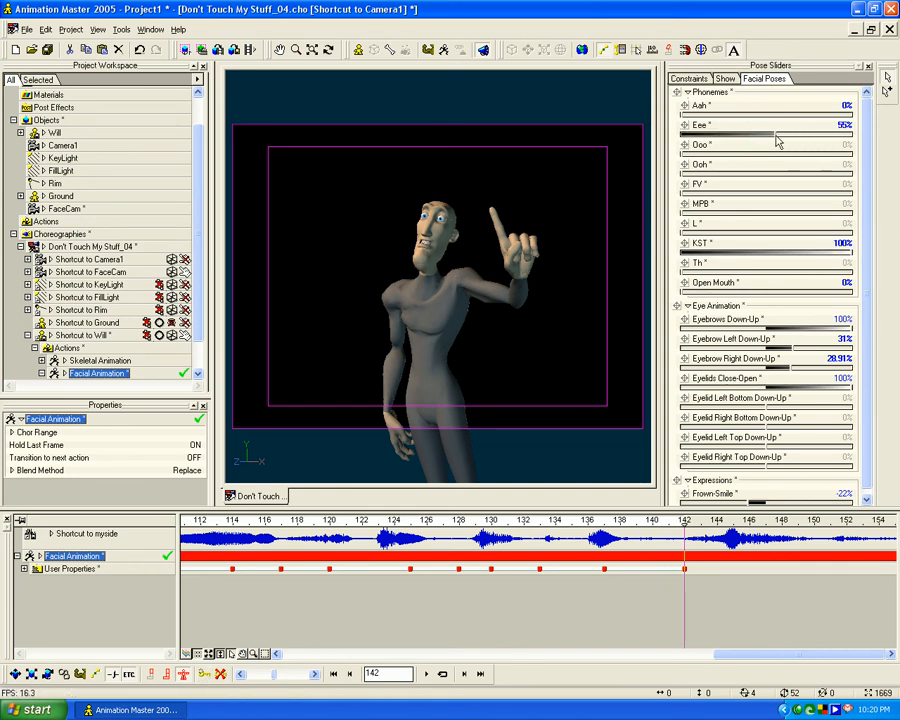
{"action": "left_click", "coordinate": [616, 586]}
At frame 145, shape the mouth with Ooh at 100%, Eee and KST at 0% and Open Mouth at 36%
{"action": "left_click_drag", "start_coordinate": [685, 520], "coordinate": [733, 520]}
{"action": "left_click_drag", "start_coordinate": [683, 178], "coordinate": [862, 172]}
{"action": "left_click_drag", "start_coordinate": [858, 260], "coordinate": [605, 266]}
{"action": "left_click_drag", "start_coordinate": [695, 293], "coordinate": [743, 296]}
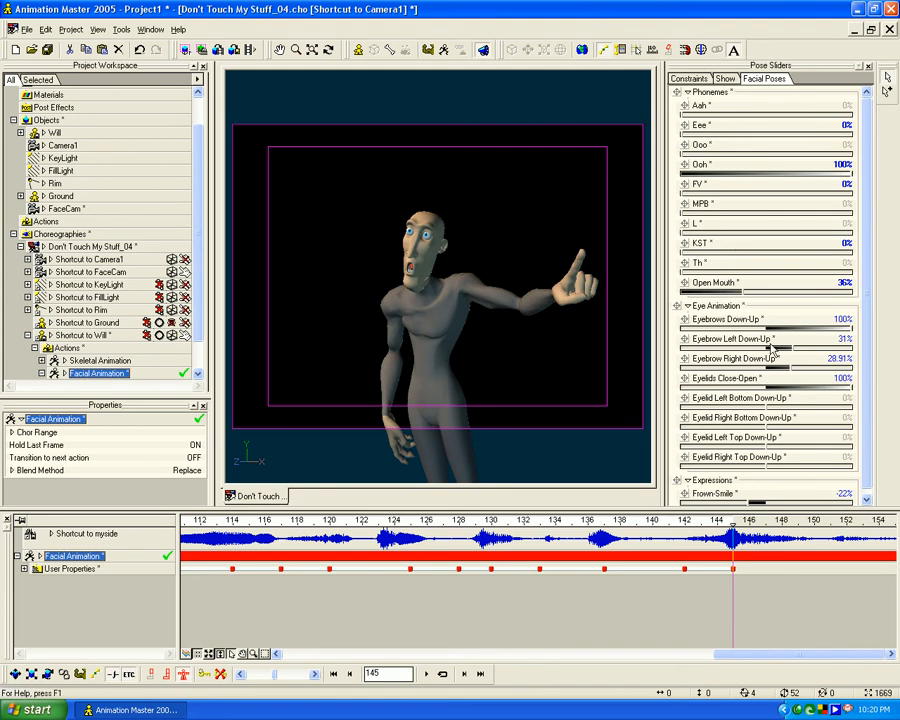
At frame 145, set Eyebrow Left Down-Up to 93%, Eyebrow Right Down-Up to -50% and Eyebrows Down-Up to 100%
{"action": "left_click_drag", "start_coordinate": [853, 330], "coordinate": [637, 347]}
{"action": "left_click_drag", "start_coordinate": [794, 347], "coordinate": [703, 375]}
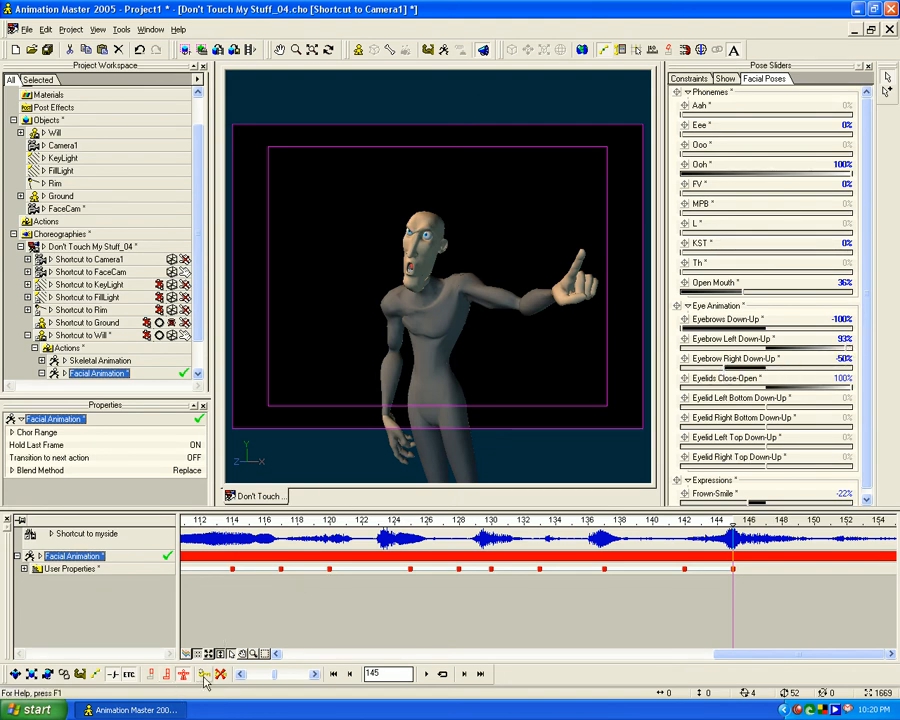
{"action": "left_click", "coordinate": [301, 520]}
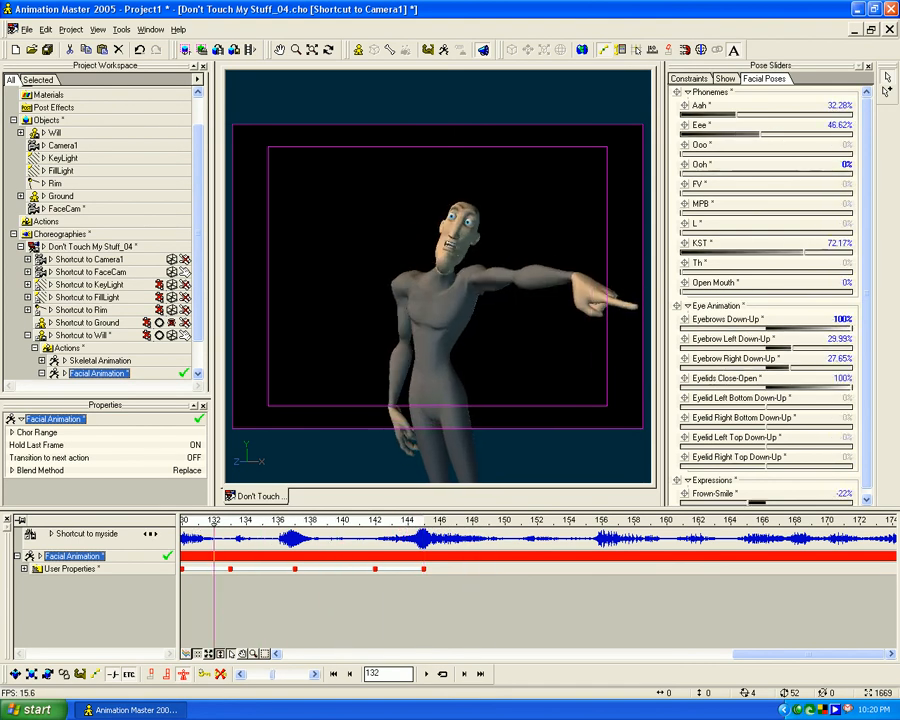
{"action": "left_click_drag", "start_coordinate": [254, 533], "coordinate": [704, 533]}
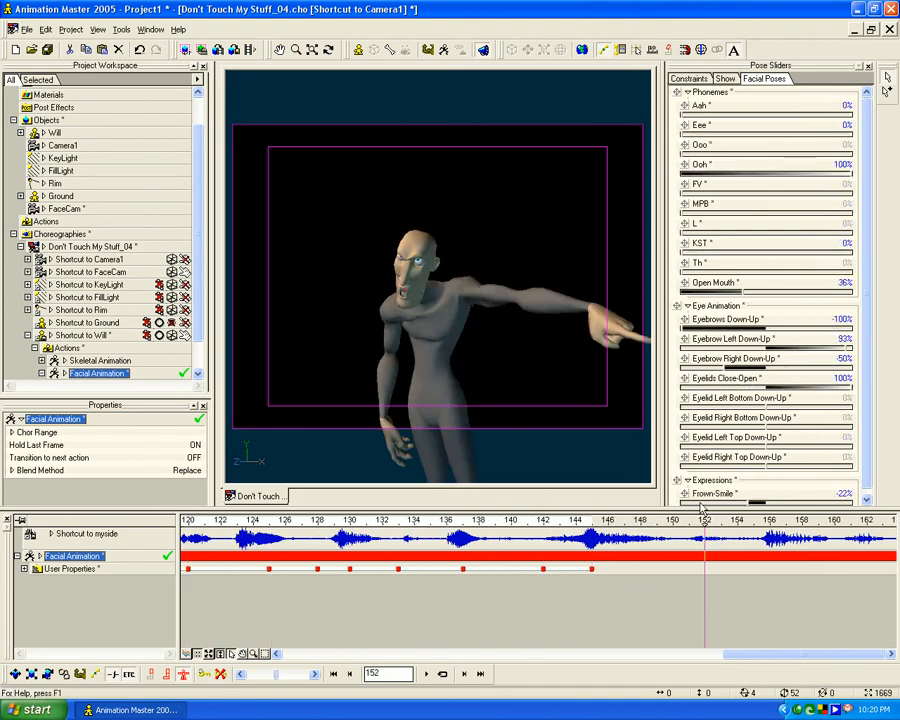
{"action": "middle_click_drag", "start_coordinate": [666, 609], "coordinate": [630, 611]}
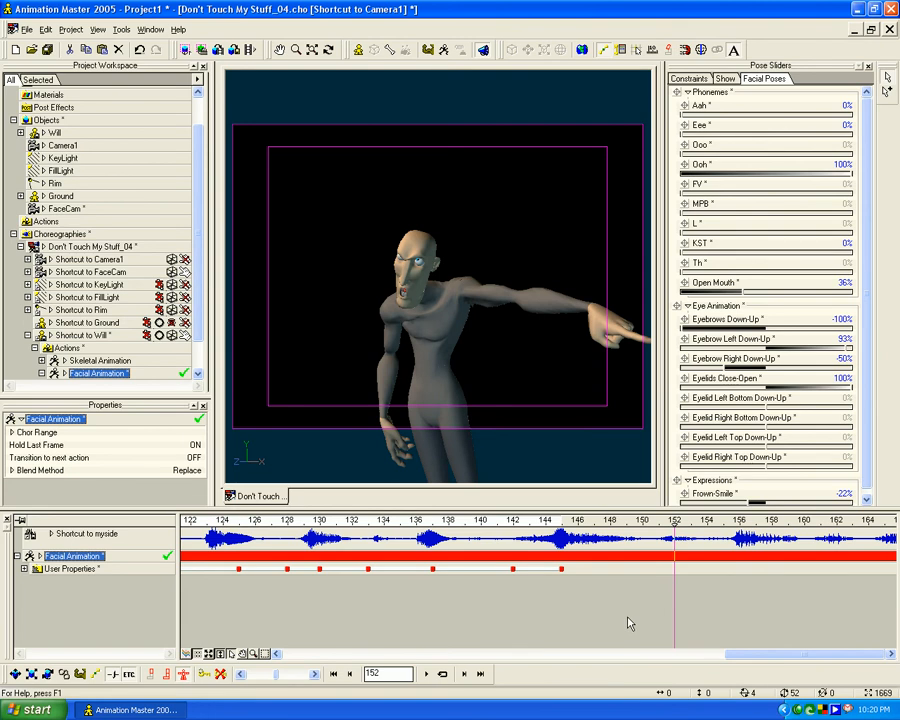
{"action": "left_click_drag", "start_coordinate": [670, 524], "coordinate": [561, 537]}
{"action": "left_click_drag", "start_coordinate": [717, 330], "coordinate": [858, 329]}
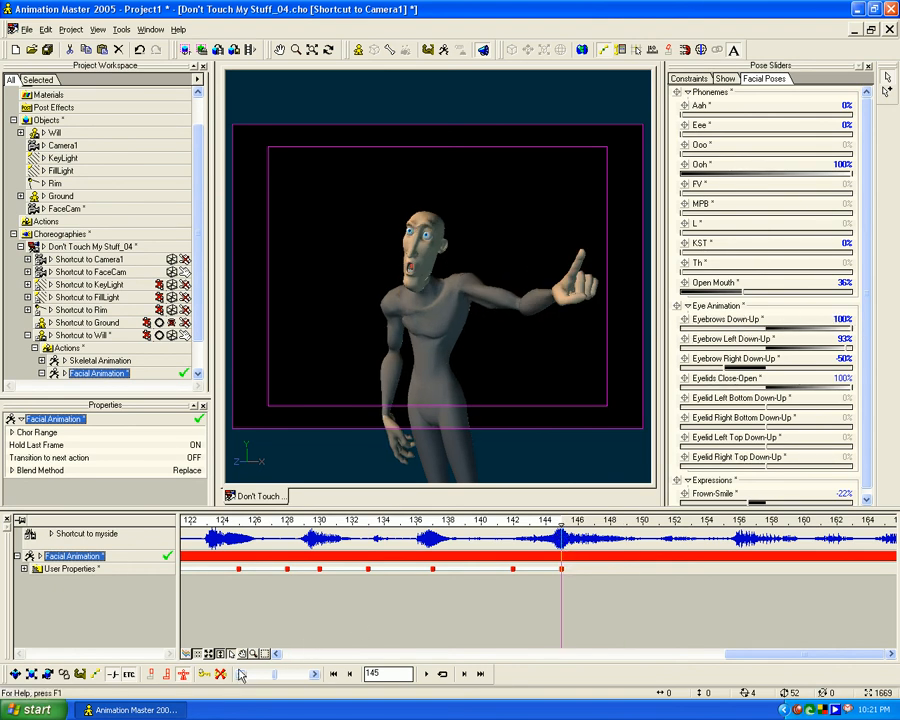
At frame 152, set Open Mouth to 0%, Ooo to 60% and Ooh to 14.45%
{"action": "left_click_drag", "start_coordinate": [562, 524], "coordinate": [676, 524]}
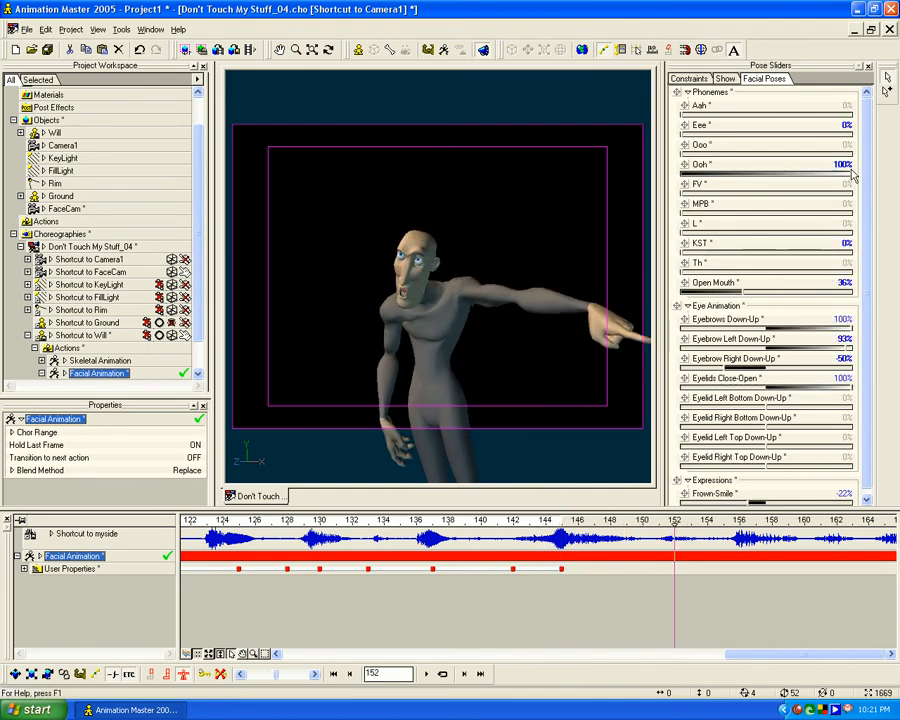
{"action": "left_click_drag", "start_coordinate": [740, 287], "coordinate": [662, 292]}
{"action": "left_click_drag", "start_coordinate": [847, 172], "coordinate": [822, 172]}
{"action": "left_click_drag", "start_coordinate": [682, 155], "coordinate": [785, 160]}
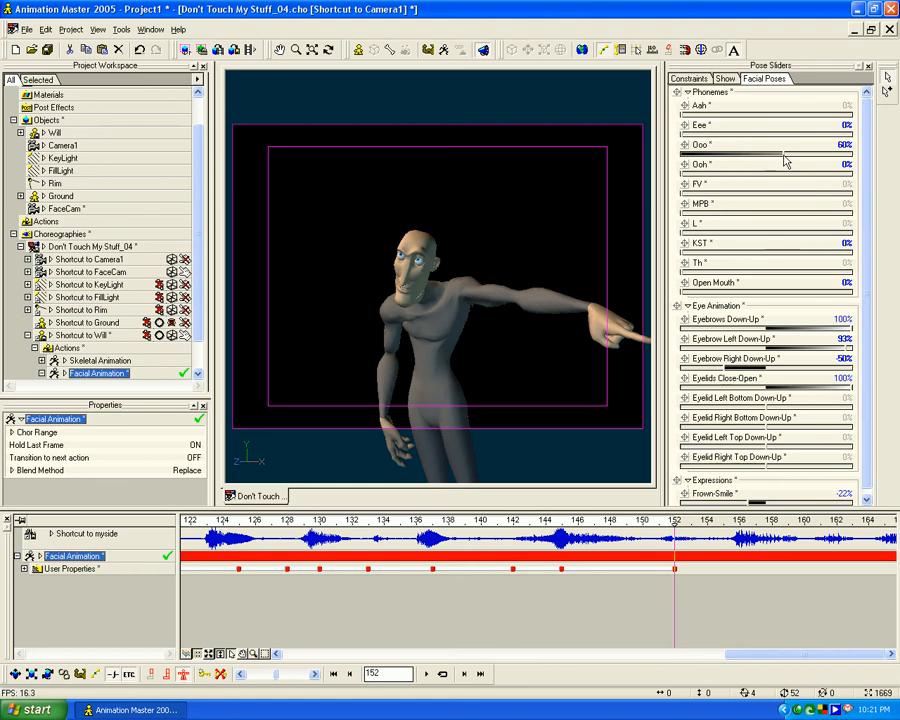
{"action": "left_click_drag", "start_coordinate": [720, 173], "coordinate": [664, 190]}
Lower the brows at frame 152 with Eyebrows Down-Up at -100%, Eyebrow Left at 86% and Eyebrow Right at 56%
{"action": "left_click_drag", "start_coordinate": [845, 332], "coordinate": [619, 348]}
{"action": "left_click_drag", "start_coordinate": [849, 353], "coordinate": [866, 348]}
{"action": "left_click_drag", "start_coordinate": [718, 368], "coordinate": [840, 362]}
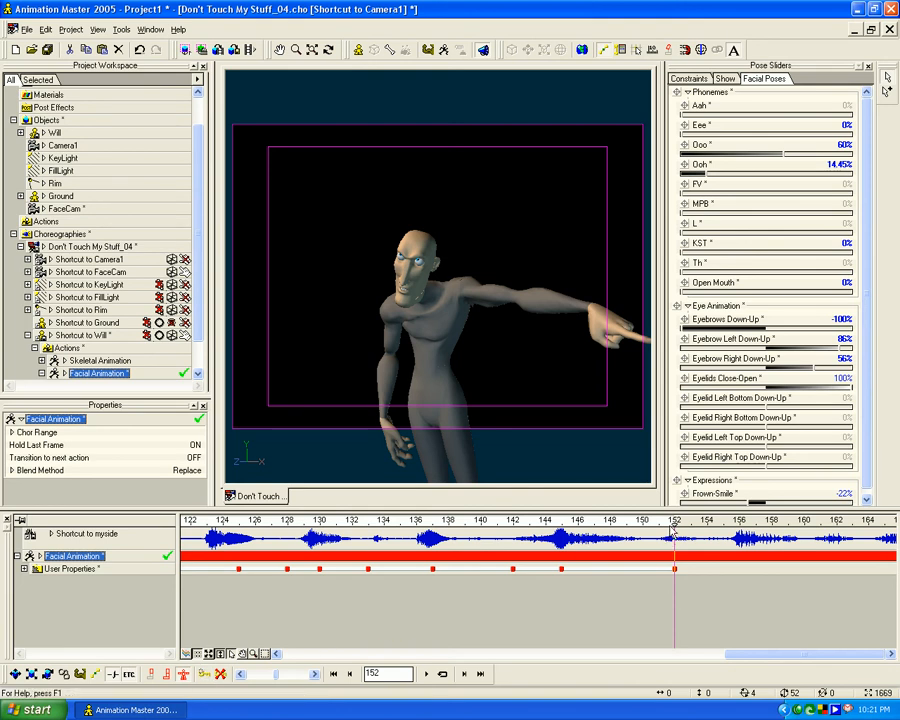
Move the facial keyframe from frame 145 to 147 and copy the frame 142 keyframe to frame 144
{"action": "left_click_drag", "start_coordinate": [674, 523], "coordinate": [561, 543]}
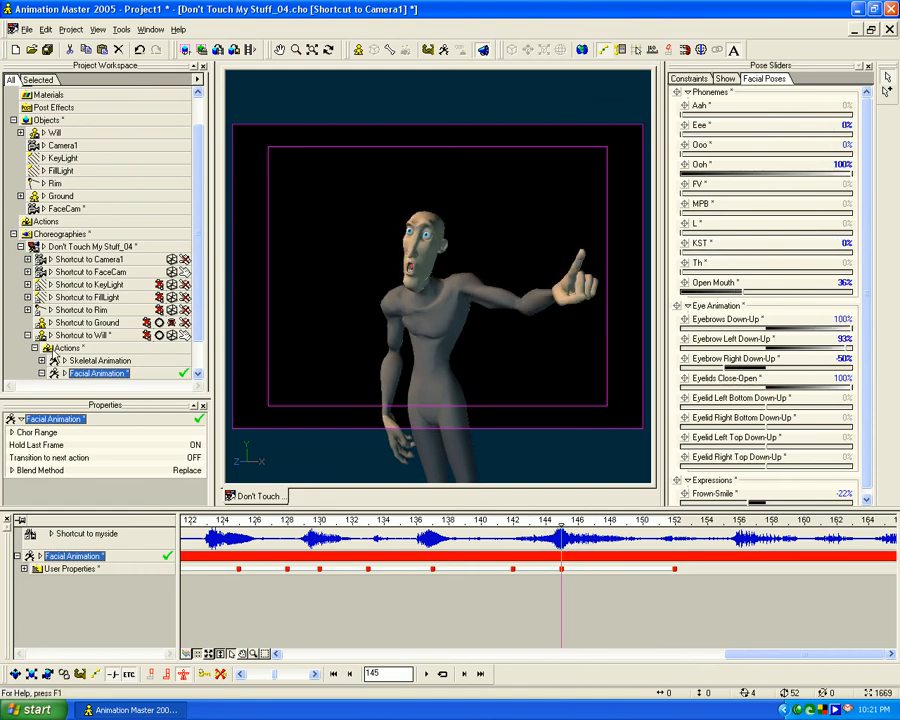
{"action": "left_click_drag", "start_coordinate": [565, 573], "coordinate": [513, 524]}
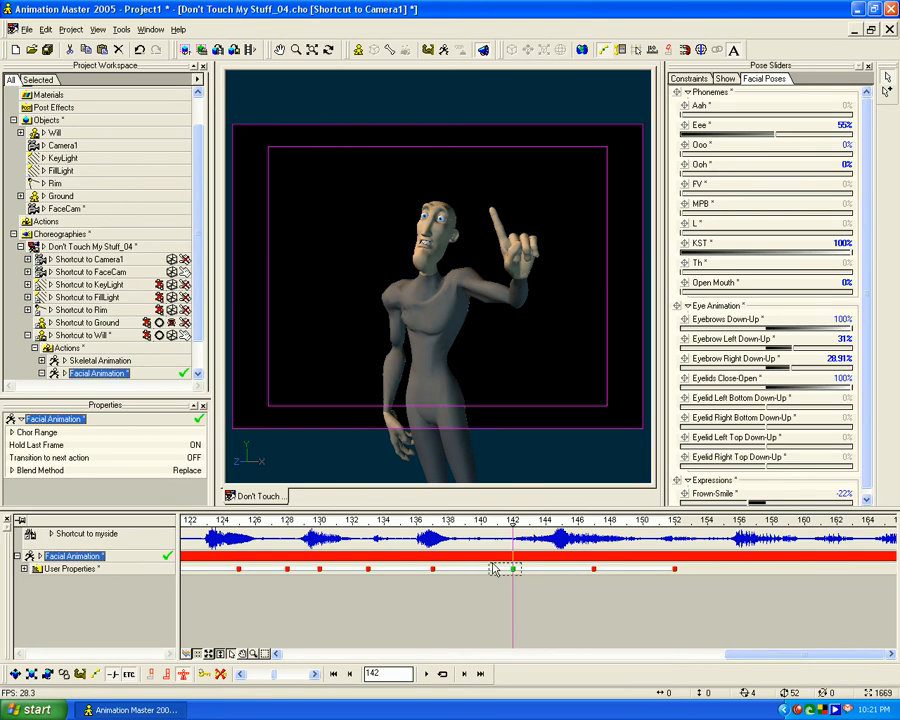
{"action": "left_click", "coordinate": [546, 603]}
{"action": "left_click", "coordinate": [515, 521]}
Scrub through the timeline and play back the facial animation to check the lip sync up to frame 152
{"action": "left_click_drag", "start_coordinate": [515, 521], "coordinate": [790, 519]}
{"action": "middle_click_drag", "start_coordinate": [706, 593], "coordinate": [477, 608]}
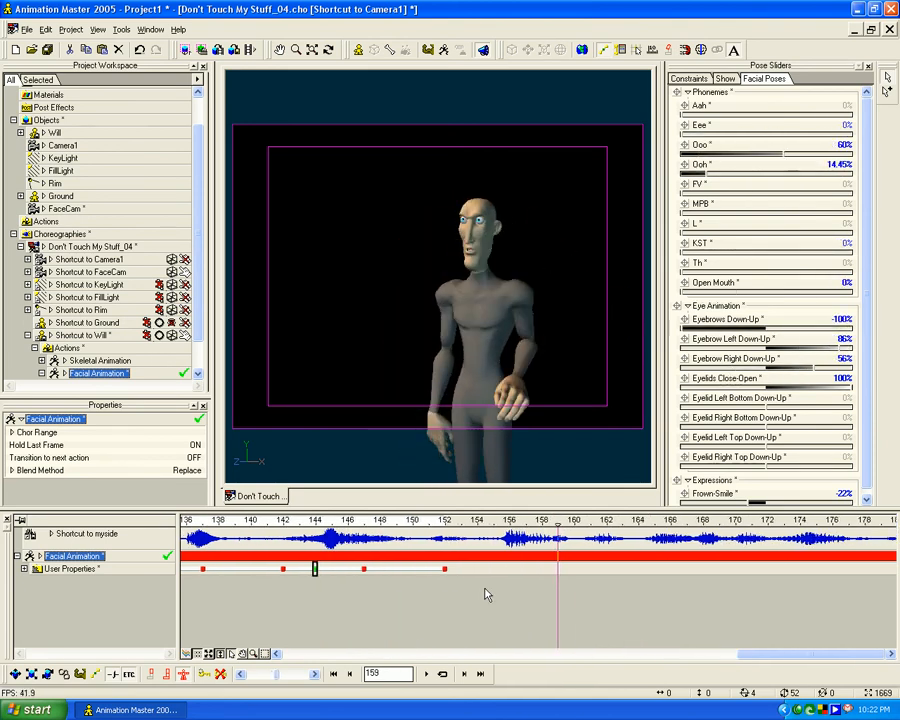
{"action": "middle_click_drag", "start_coordinate": [663, 602], "coordinate": [777, 612]}
{"action": "left_click", "coordinate": [482, 618]}
{"action": "scroll", "coordinate": [526, 607], "scroll_direction": "down", "scroll_amount": 2}
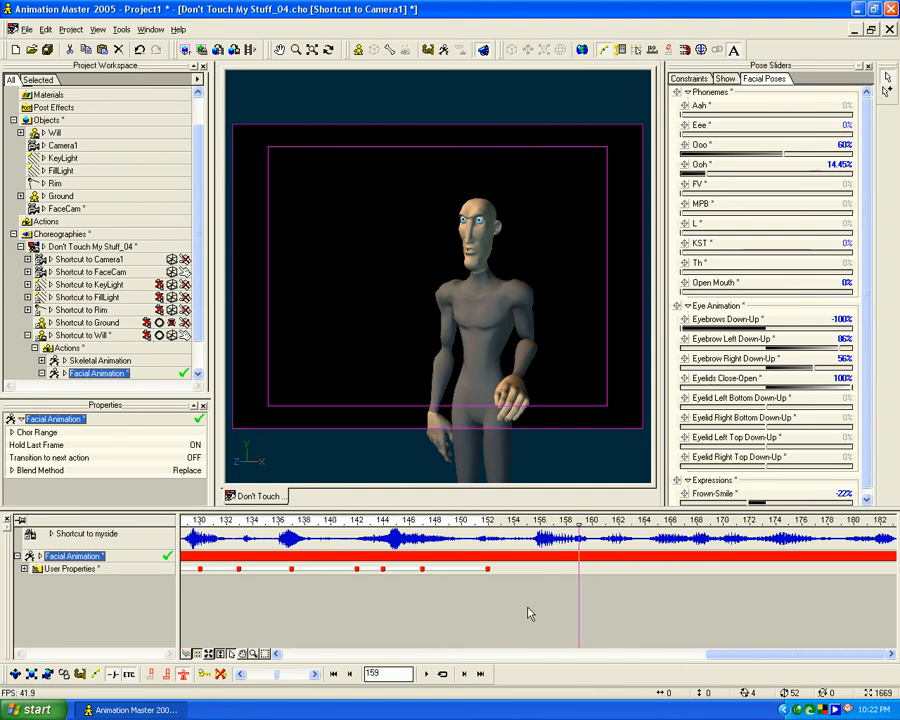
{"action": "left_click_drag", "start_coordinate": [578, 524], "coordinate": [150, 562]}
{"action": "scroll", "coordinate": [400, 630], "scroll_direction": "down", "scroll_amount": 6}
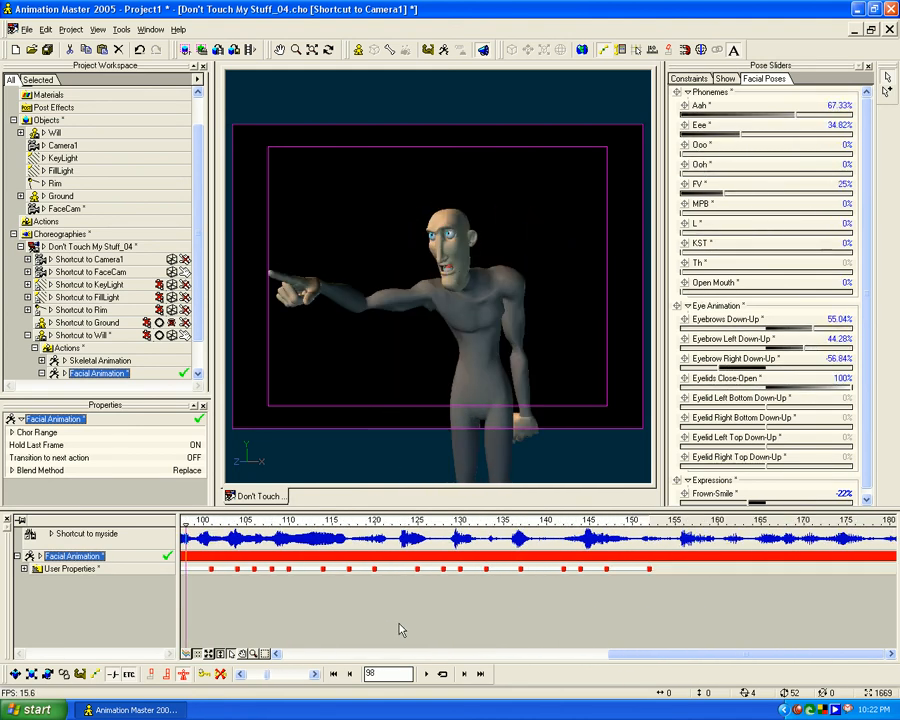
{"action": "middle_click_drag", "start_coordinate": [343, 621], "coordinate": [565, 594]}
{"action": "middle_click_drag", "start_coordinate": [411, 611], "coordinate": [365, 620]}
{"action": "left_click_drag", "start_coordinate": [422, 543], "coordinate": [286, 525]}
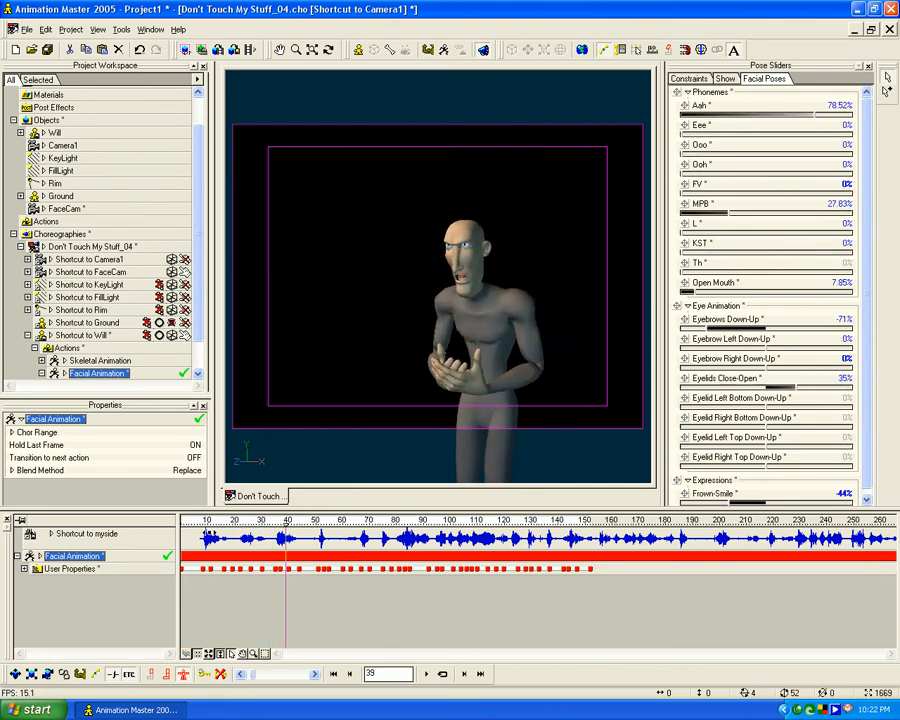
{"action": "left_click", "coordinate": [426, 673]}
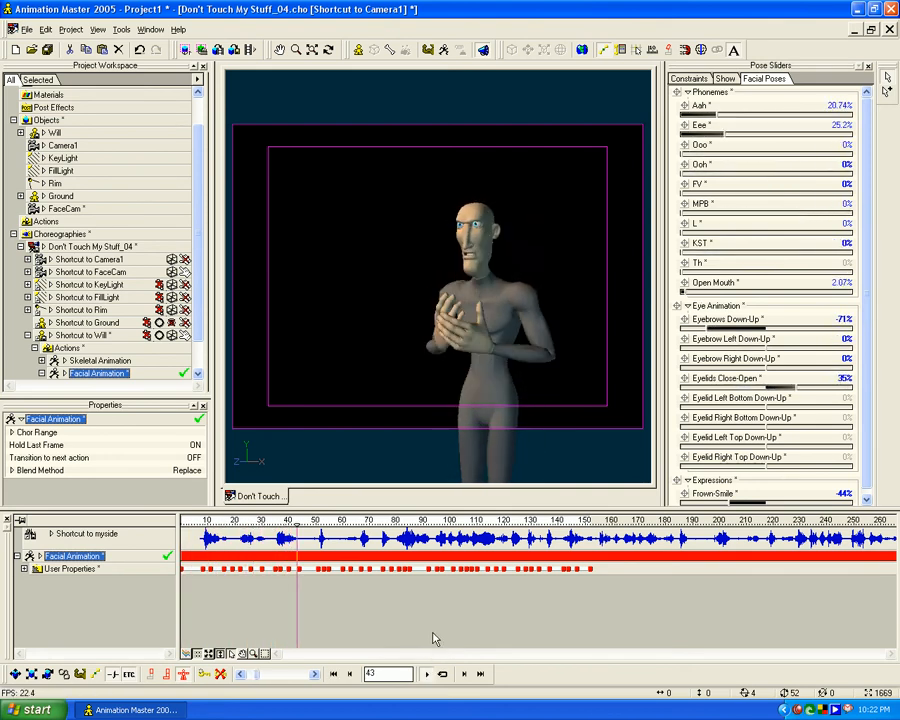
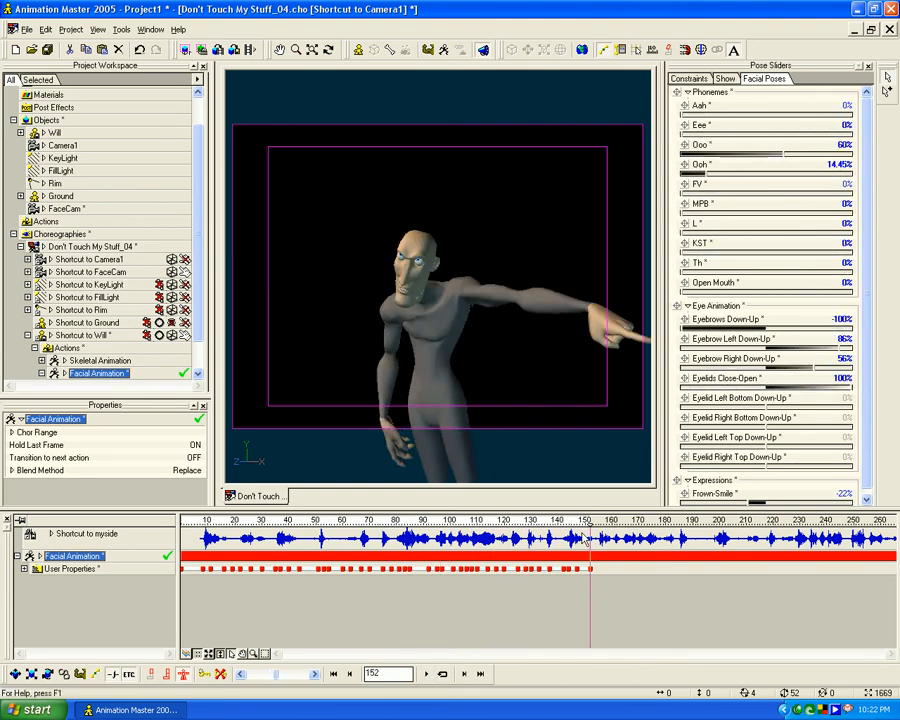
At frame 154, set Ooo to 0%, Ooh to 0.39% and KST to 100%
{"action": "mouse_move", "coordinate": [588, 524]}
{"action": "left_mouse_down"}
{"action": "mouse_move", "coordinate": [487, 525]}
{"action": "mouse_move", "coordinate": [579, 525]}
{"action": "left_mouse_up"}
{"action": "middle_click_drag", "start_coordinate": [711, 622], "coordinate": [490, 618]}
{"action": "mouse_move", "coordinate": [410, 522]}
{"action": "left_mouse_down"}
{"action": "mouse_move", "coordinate": [471, 523]}
{"action": "mouse_move", "coordinate": [349, 523]}
{"action": "mouse_move", "coordinate": [417, 523]}
{"action": "left_mouse_up"}
{"action": "left_click", "coordinate": [502, 611]}
{"action": "scroll", "coordinate": [503, 621], "scroll_direction": "up", "scroll_amount": 2}
{"action": "scroll", "coordinate": [450, 624], "scroll_direction": "up", "scroll_amount": 5}
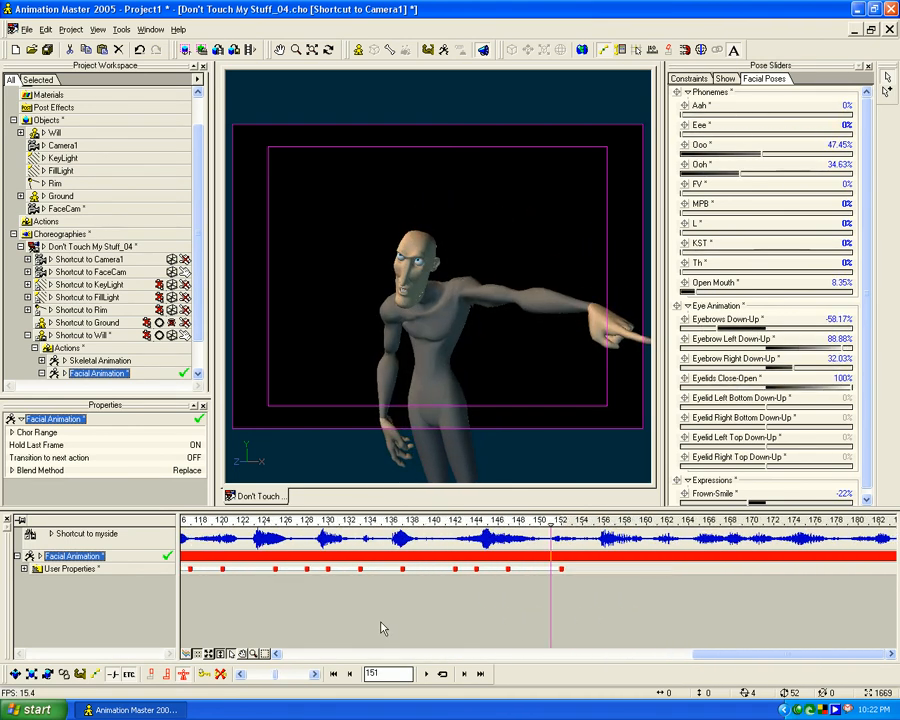
{"action": "left_click_drag", "start_coordinate": [540, 522], "coordinate": [617, 524]}
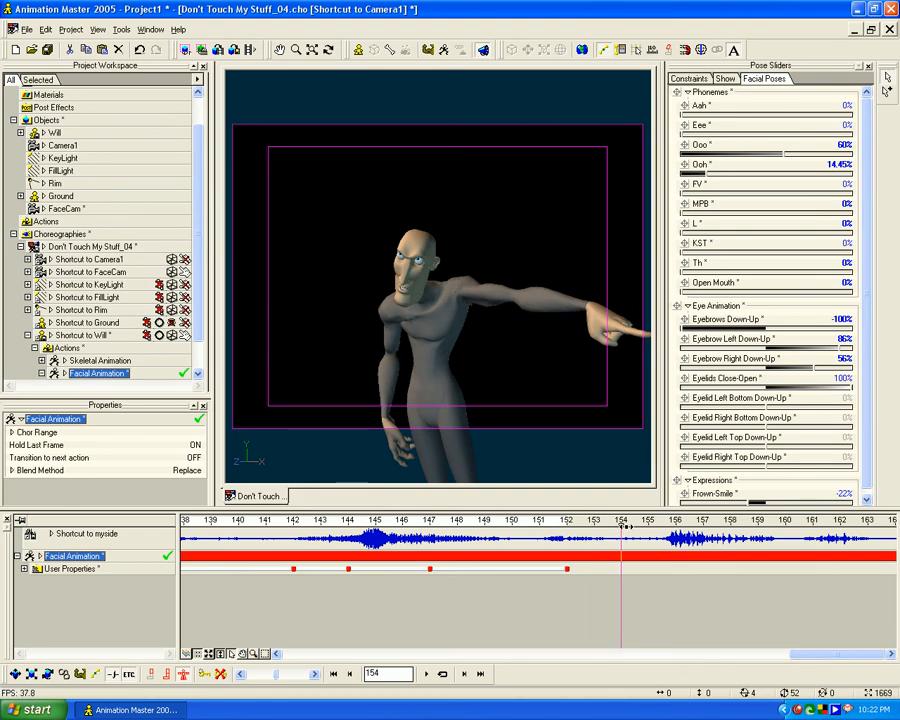
{"action": "left_click_drag", "start_coordinate": [780, 155], "coordinate": [683, 173]}
{"action": "left_click_drag", "start_coordinate": [696, 252], "coordinate": [856, 256]}
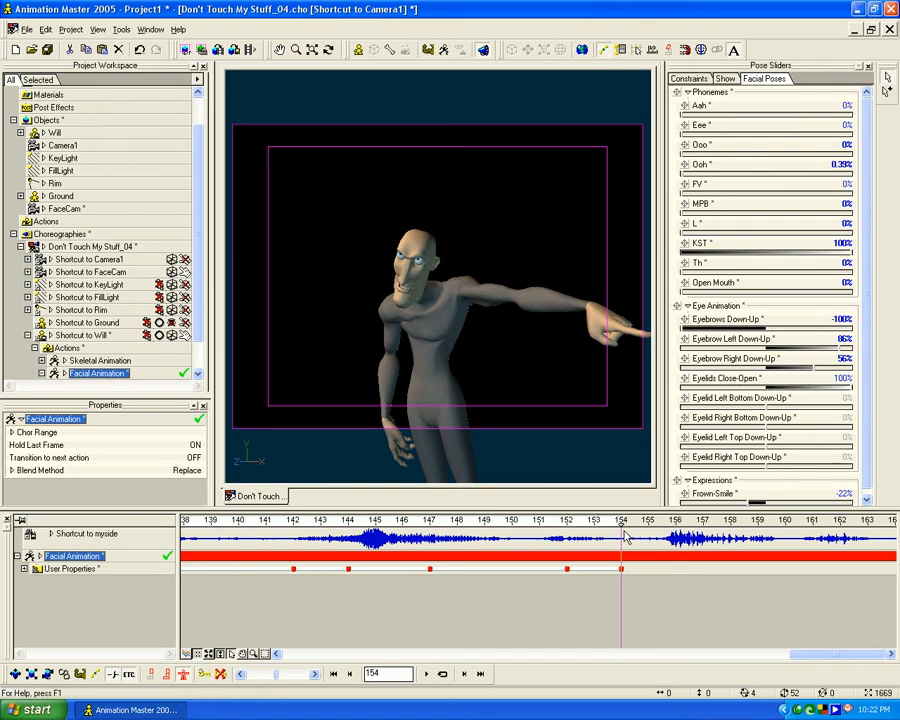
At frame 156, set Aah to 70%, KST to 0% and Eee to 54.69%
{"action": "left_click_drag", "start_coordinate": [622, 524], "coordinate": [677, 522]}
{"action": "left_click_drag", "start_coordinate": [705, 114], "coordinate": [824, 174]}
{"action": "left_click_drag", "start_coordinate": [832, 251], "coordinate": [673, 251]}
{"action": "left_click_drag", "start_coordinate": [682, 134], "coordinate": [772, 135]}
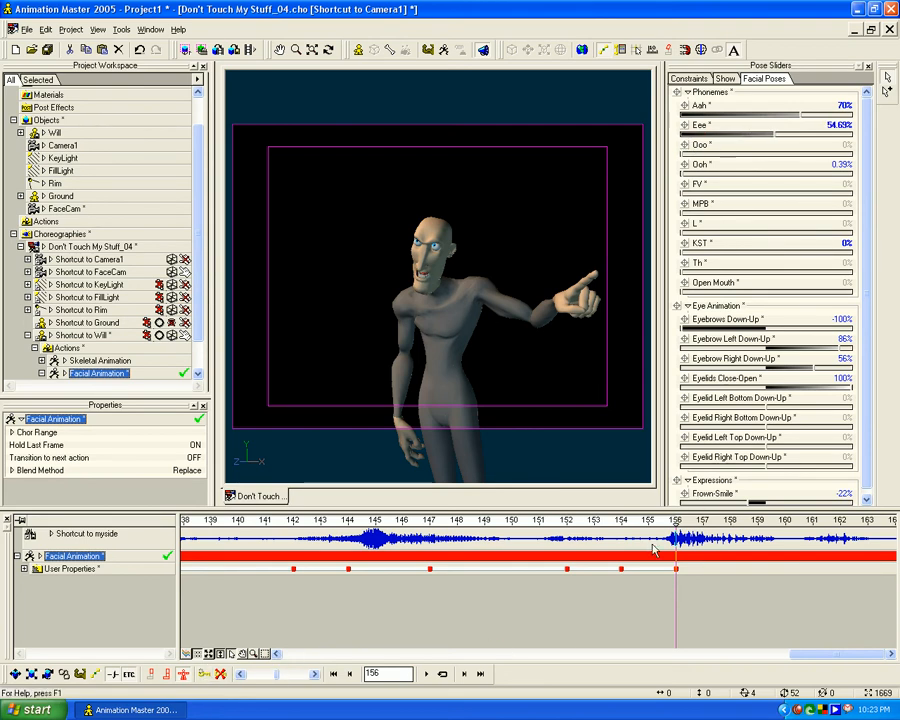
Scrub to frame 161 and set the Aah phoneme to 0%
{"action": "middle_click_drag", "start_coordinate": [808, 614], "coordinate": [498, 577]}
{"action": "mouse_move", "coordinate": [444, 524]}
{"action": "left_mouse_down"}
{"action": "mouse_move", "coordinate": [637, 511]}
{"action": "mouse_move", "coordinate": [503, 520]}
{"action": "mouse_move", "coordinate": [567, 520]}
{"action": "left_mouse_up"}
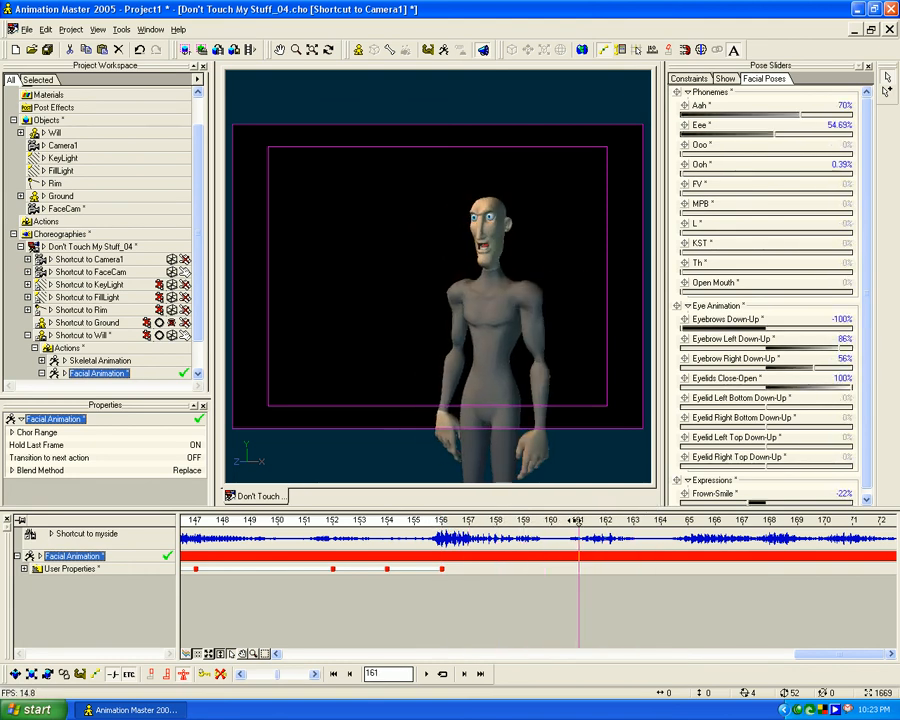
{"action": "left_click_drag", "start_coordinate": [800, 114], "coordinate": [653, 112]}
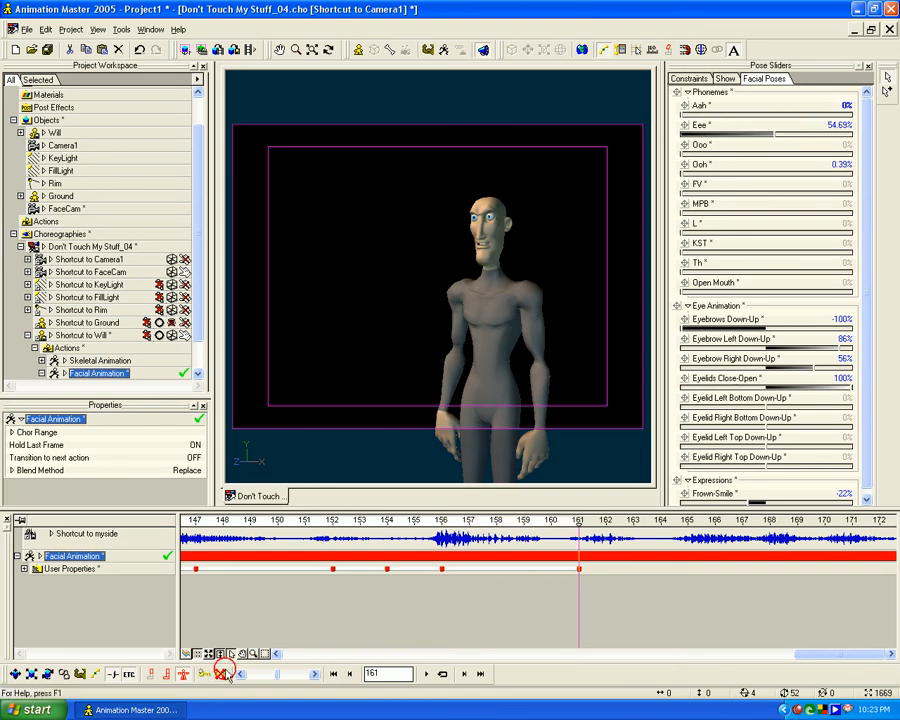
Set the Eyelids Close-Open pose to -2% at frame 161 of the Facial Animation
{"action": "mouse_move", "coordinate": [583, 531]}
{"action": "left_mouse_down"}
{"action": "mouse_move", "coordinate": [307, 533]}
{"action": "mouse_move", "coordinate": [578, 535]}
{"action": "left_mouse_up"}
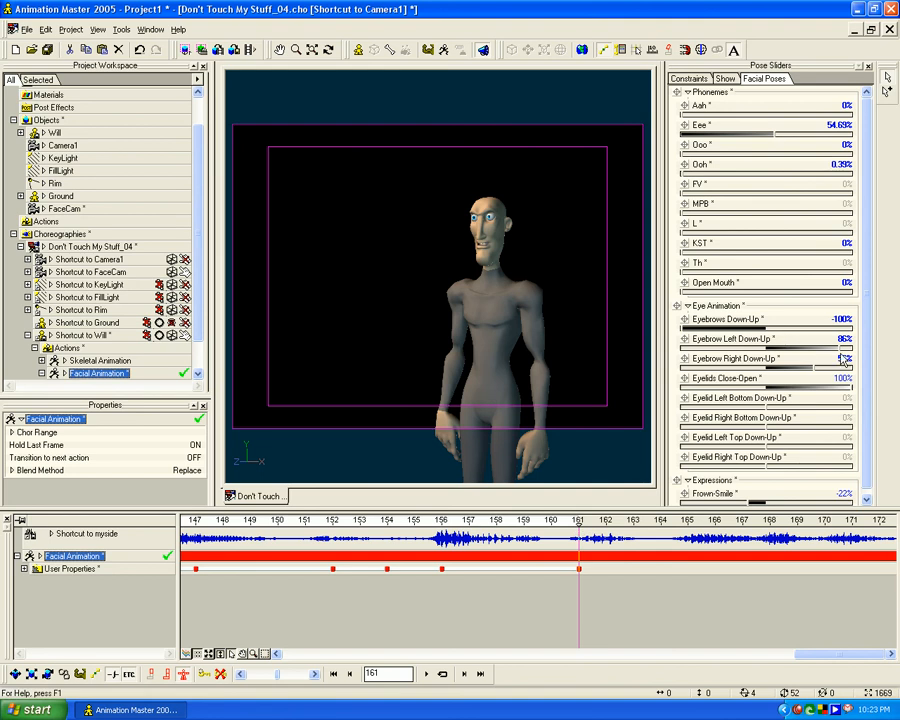
{"action": "left_click_drag", "start_coordinate": [849, 389], "coordinate": [770, 393]}
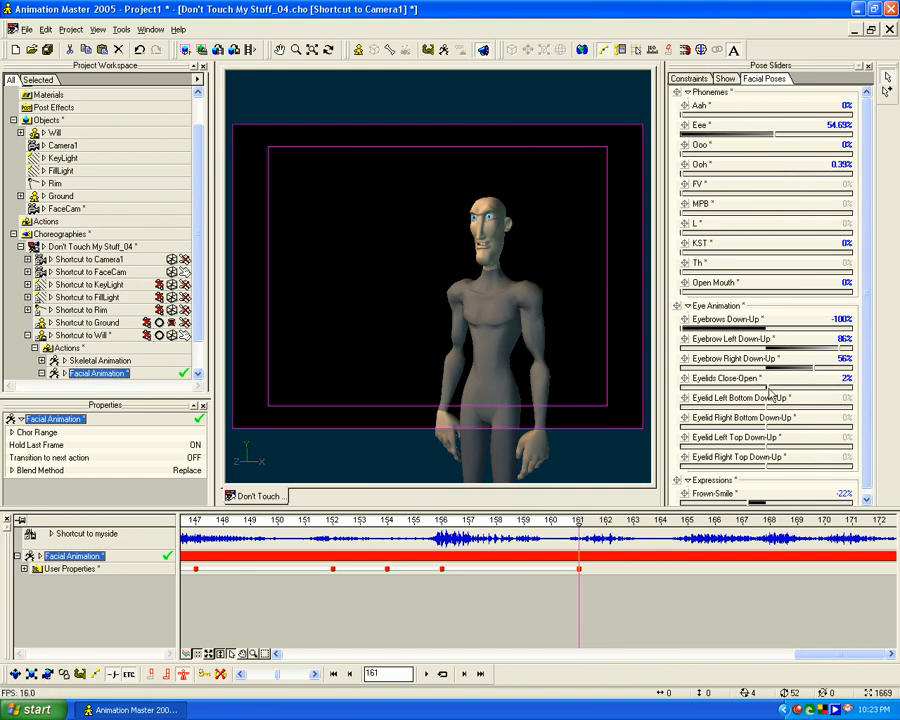
{"action": "left_click", "coordinate": [372, 635]}
At frame 164, set the Eee phoneme to 0% and FV to 97%, and key the facial pose
{"action": "mouse_move", "coordinate": [570, 523]}
{"action": "left_mouse_down"}
{"action": "mouse_move", "coordinate": [386, 524]}
{"action": "mouse_move", "coordinate": [686, 520]}
{"action": "left_mouse_up"}
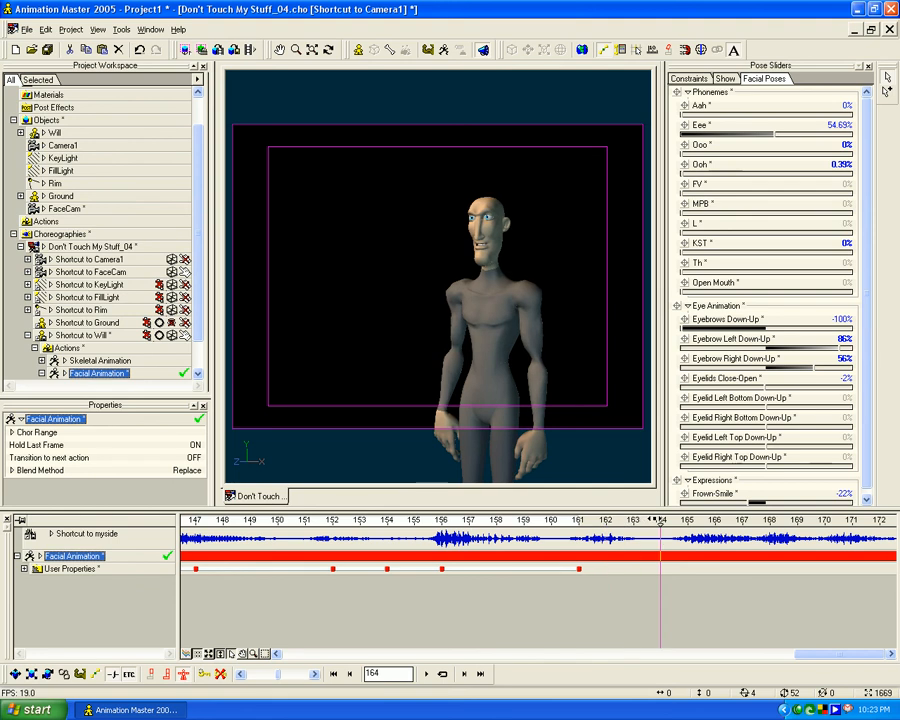
{"action": "left_click_drag", "start_coordinate": [768, 135], "coordinate": [683, 135]}
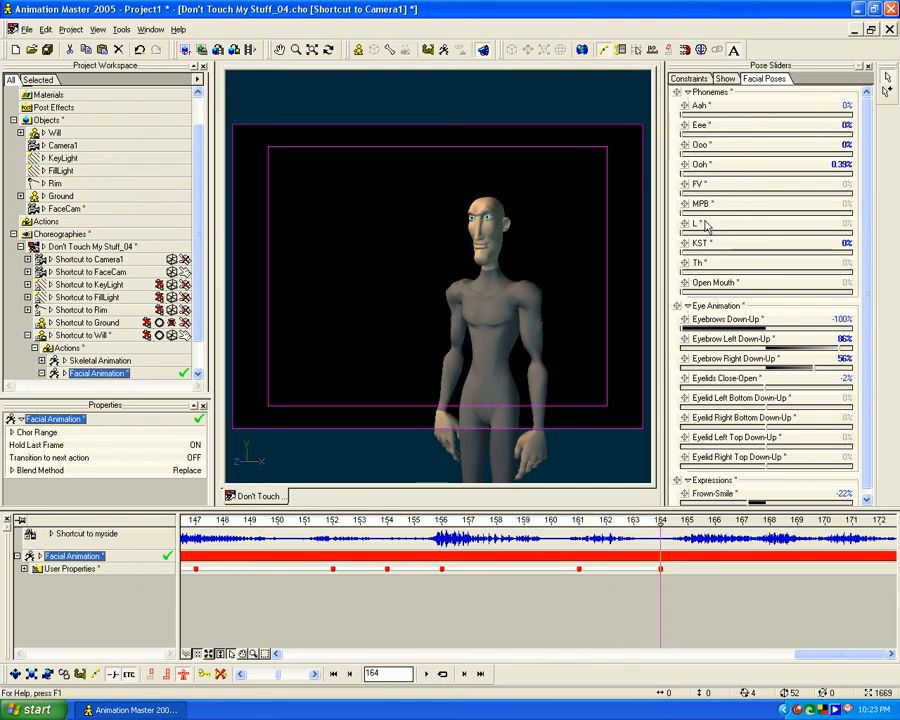
{"action": "left_click_drag", "start_coordinate": [683, 194], "coordinate": [842, 191]}
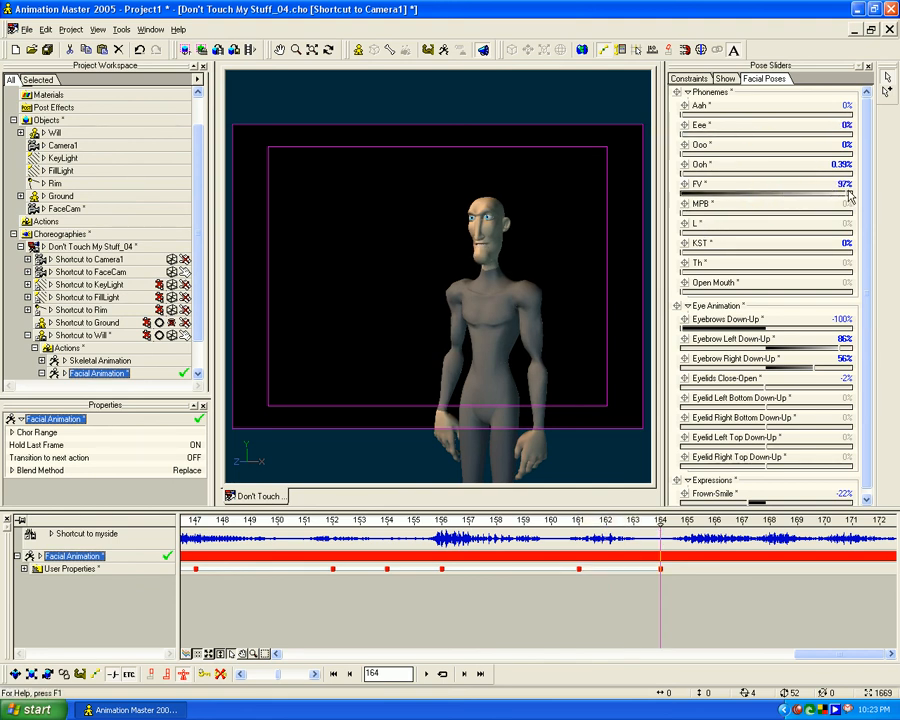
{"action": "left_click", "coordinate": [222, 671]}
At frame 163, set the Aah phoneme to 32% and FV to 0%, and key the facial pose
{"action": "left_click", "coordinate": [607, 521]}
{"action": "mouse_move", "coordinate": [604, 527]}
{"action": "left_mouse_down"}
{"action": "mouse_move", "coordinate": [662, 527]}
{"action": "mouse_move", "coordinate": [604, 527]}
{"action": "mouse_move", "coordinate": [630, 527]}
{"action": "left_mouse_up"}
{"action": "left_click_drag", "start_coordinate": [699, 114], "coordinate": [735, 116]}
{"action": "left_click_drag", "start_coordinate": [767, 193], "coordinate": [665, 200]}
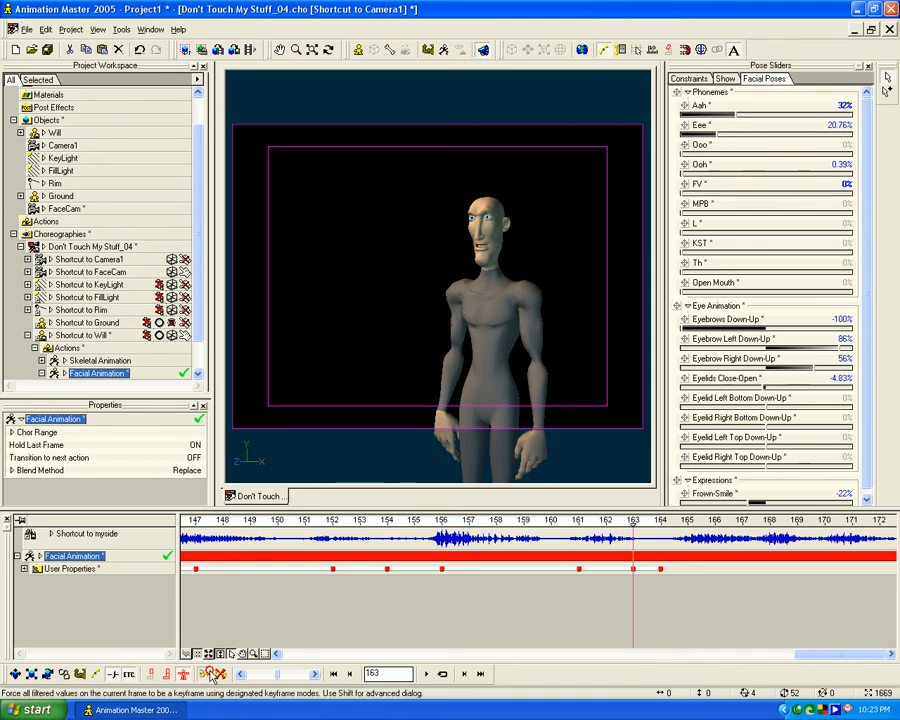
Move the key at frame 164 to 165, and shift the keys at frames 161, 163 and 165 two frames earlier
{"action": "left_click", "coordinate": [660, 569]}
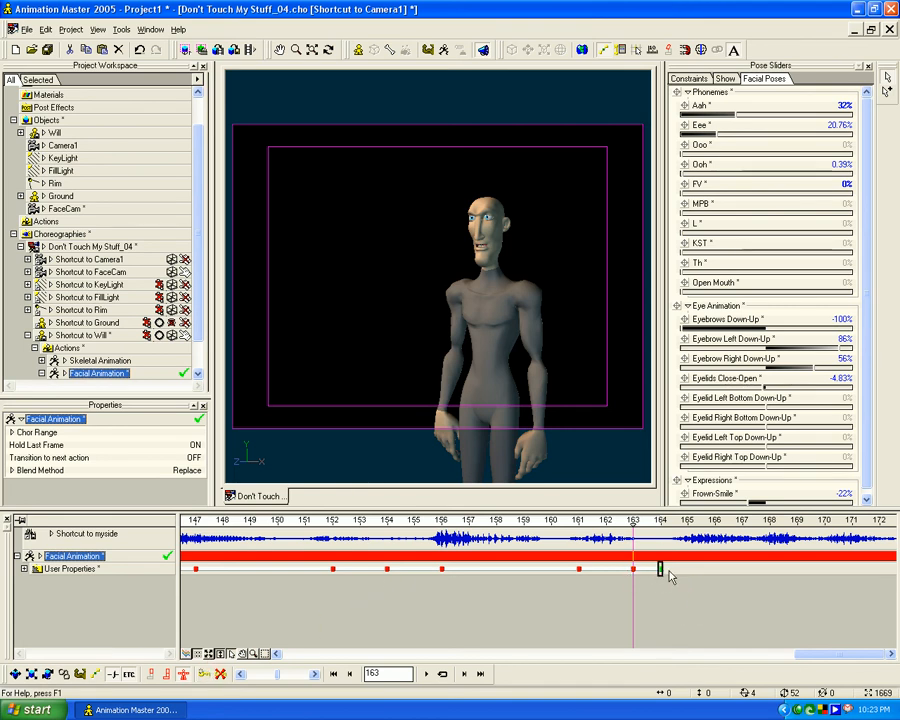
{"action": "left_click_drag", "start_coordinate": [660, 569], "coordinate": [686, 569]}
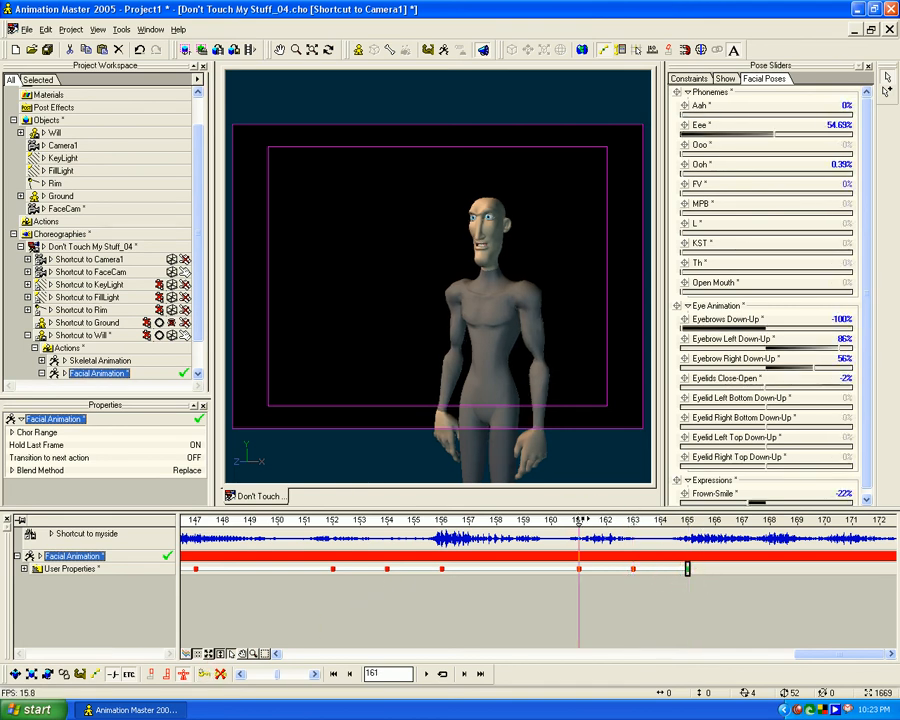
{"action": "left_click_drag", "start_coordinate": [660, 521], "coordinate": [563, 568]}
{"action": "left_click_drag", "start_coordinate": [611, 569], "coordinate": [557, 570]}
At frame 166, set the FV phoneme to 0% and Aah to 39%, and key the facial pose
{"action": "left_click_drag", "start_coordinate": [437, 516], "coordinate": [714, 519]}
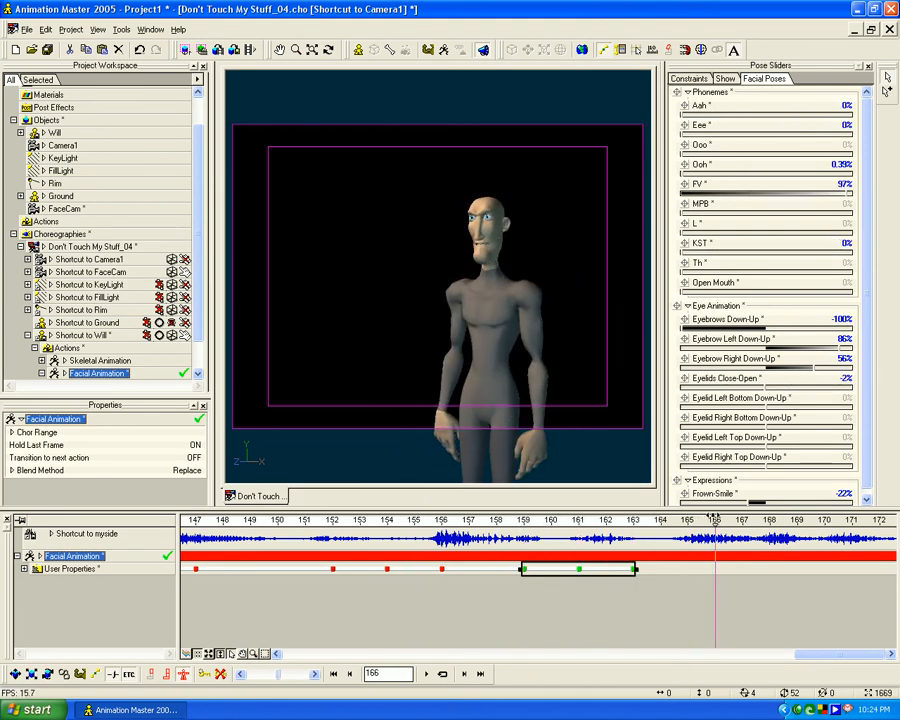
{"action": "left_click_drag", "start_coordinate": [846, 194], "coordinate": [667, 192]}
{"action": "left_click_drag", "start_coordinate": [683, 115], "coordinate": [749, 115]}
{"action": "mouse_move", "coordinate": [747, 503]}
{"action": "left_mouse_down"}
{"action": "mouse_move", "coordinate": [708, 502]}
{"action": "mouse_move", "coordinate": [747, 503]}
{"action": "left_mouse_up"}
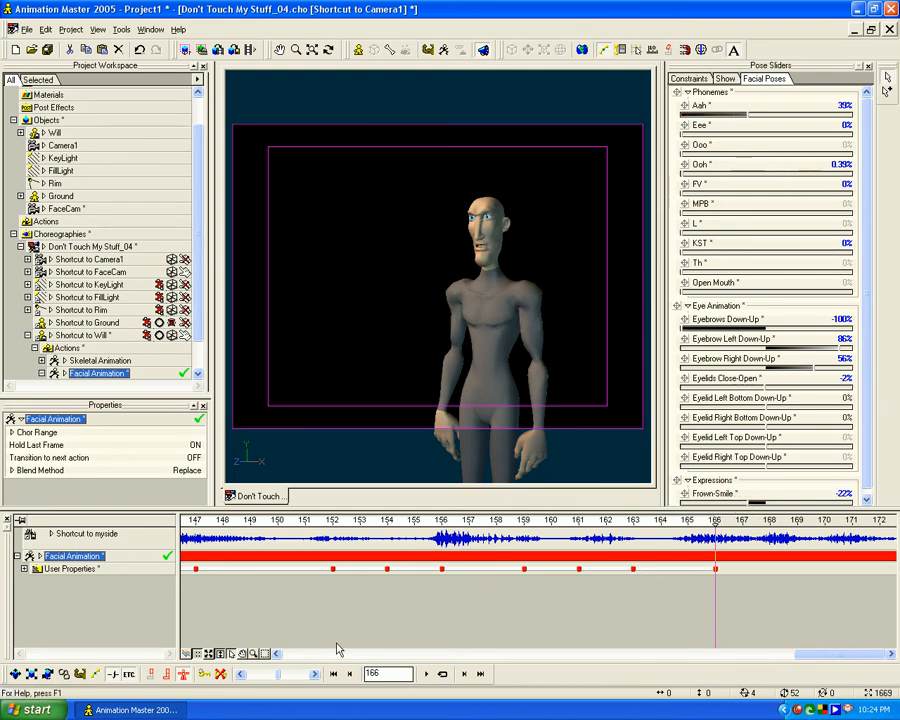
{"action": "left_click", "coordinate": [649, 638]}
Key Aah at 0% and L at 100% on frame 168, and L at 0% and FV at 100% on frame 170
{"action": "left_click_drag", "start_coordinate": [716, 522], "coordinate": [765, 524]}
{"action": "left_click_drag", "start_coordinate": [746, 116], "coordinate": [647, 118]}
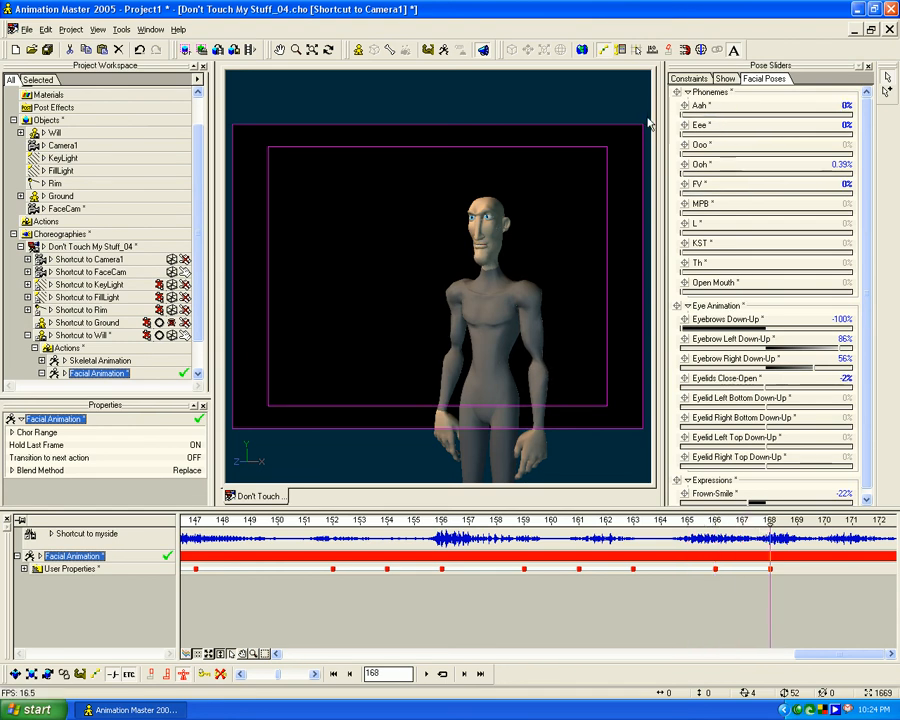
{"action": "left_click_drag", "start_coordinate": [684, 249], "coordinate": [684, 240]}
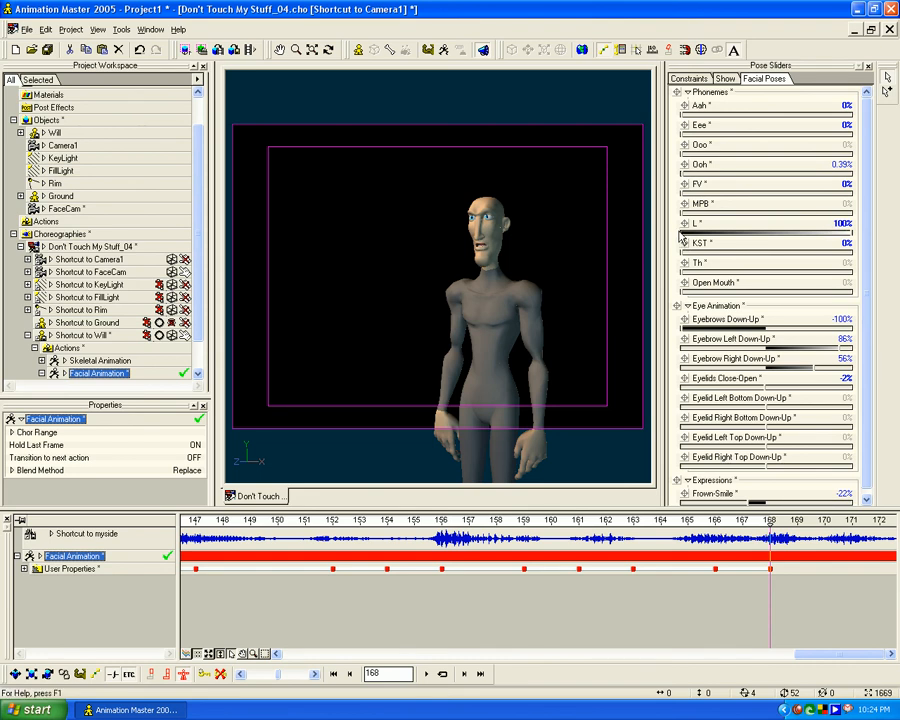
{"action": "middle_click_drag", "start_coordinate": [834, 618], "coordinate": [481, 616]}
{"action": "left_click_drag", "start_coordinate": [417, 520], "coordinate": [484, 521]}
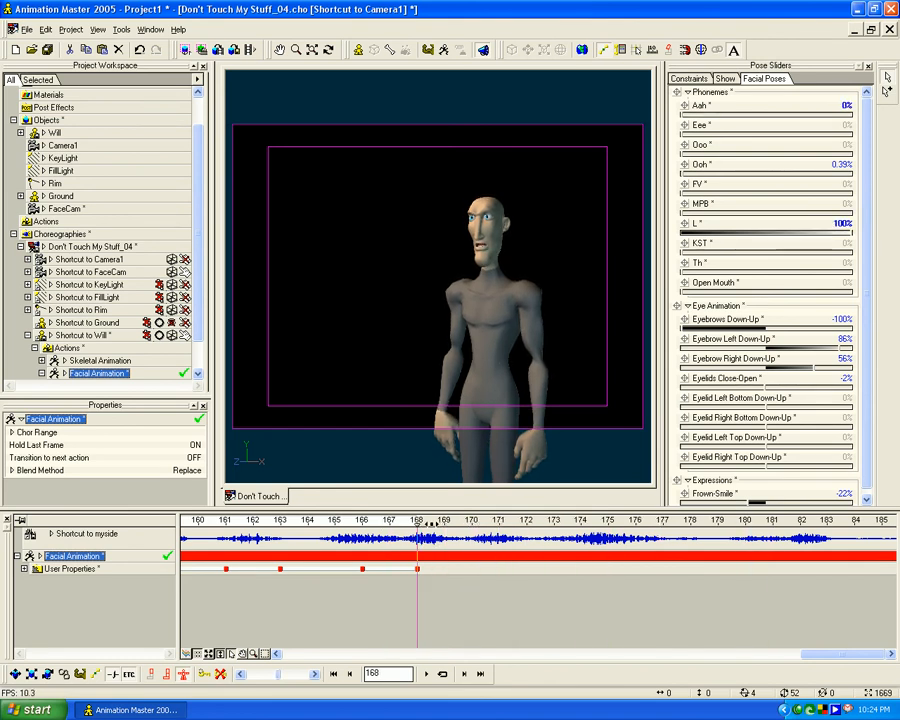
{"action": "left_click_drag", "start_coordinate": [851, 232], "coordinate": [858, 197]}
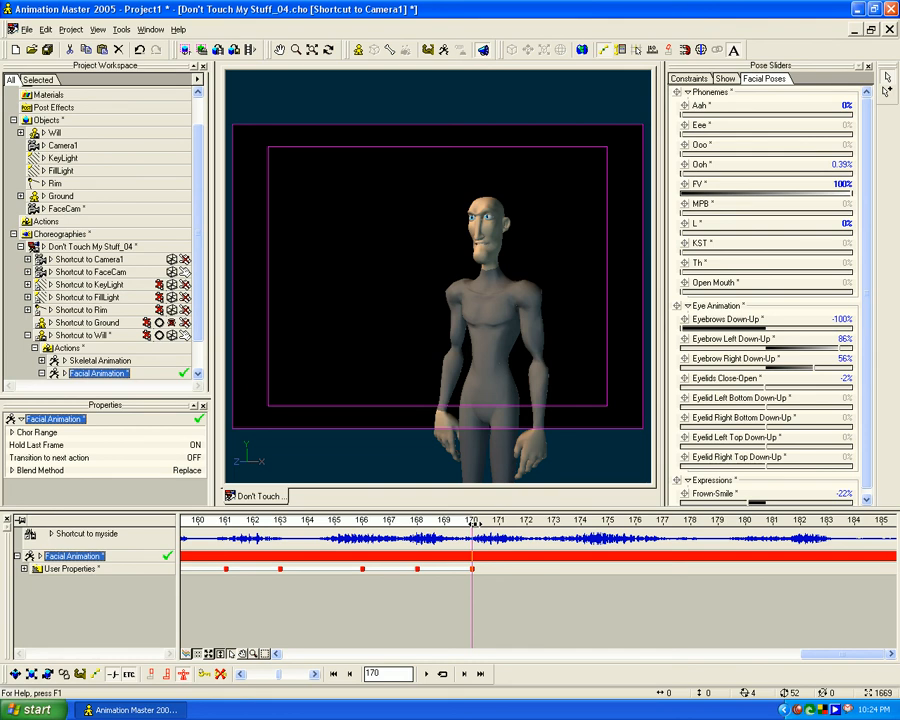
Key Eee at 51% and FV at 0% on frame 173, and Eee at 0%, Ooo at 70% and Ooh at 19% on frame 175
{"action": "left_click_drag", "start_coordinate": [479, 524], "coordinate": [557, 518]}
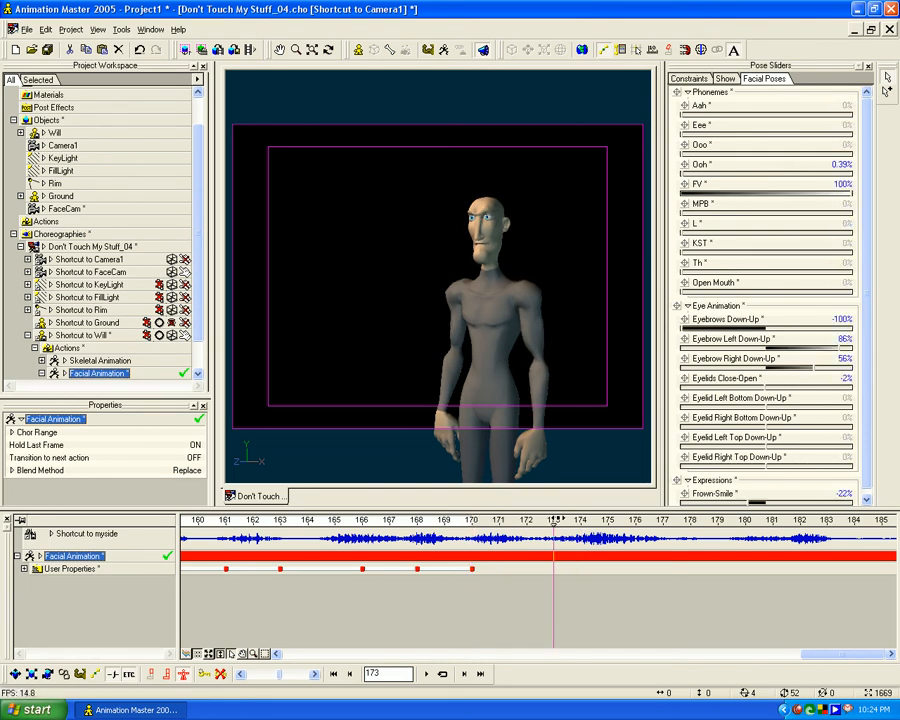
{"action": "left_click_drag", "start_coordinate": [744, 193], "coordinate": [832, 135]}
{"action": "mouse_move", "coordinate": [777, 140]}
{"action": "left_mouse_down"}
{"action": "mouse_move", "coordinate": [696, 141]}
{"action": "mouse_move", "coordinate": [767, 137]}
{"action": "left_mouse_up"}
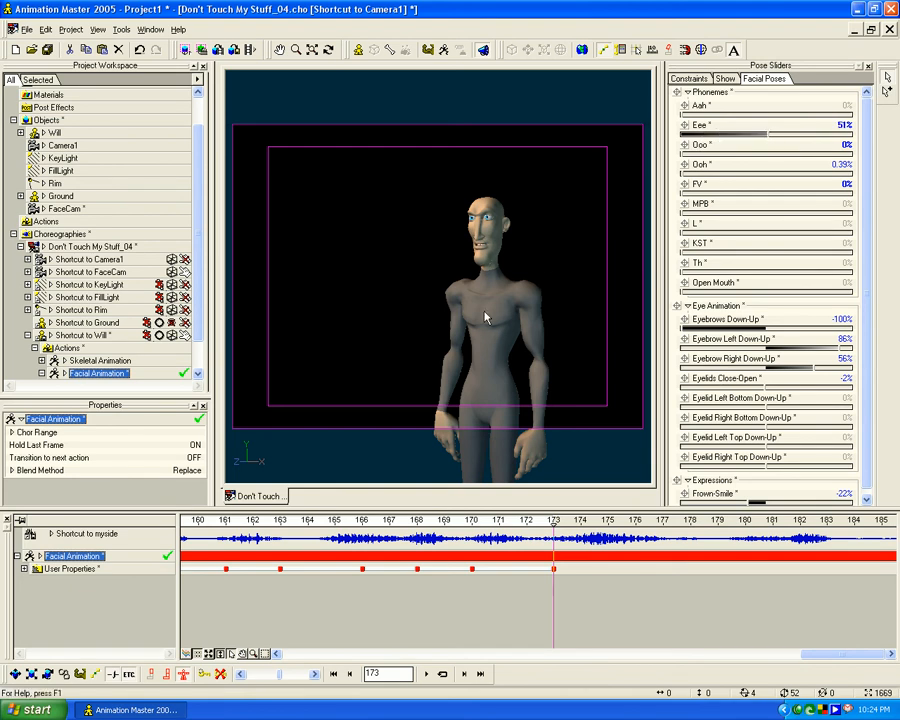
{"action": "left_click_drag", "start_coordinate": [553, 523], "coordinate": [608, 523]}
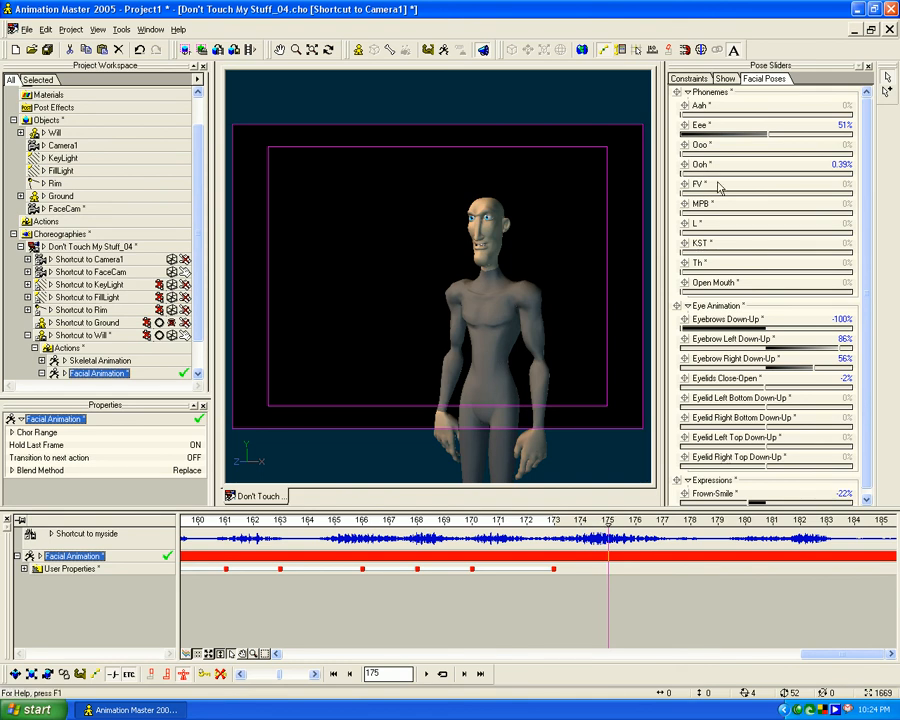
{"action": "left_click_drag", "start_coordinate": [684, 154], "coordinate": [714, 175]}
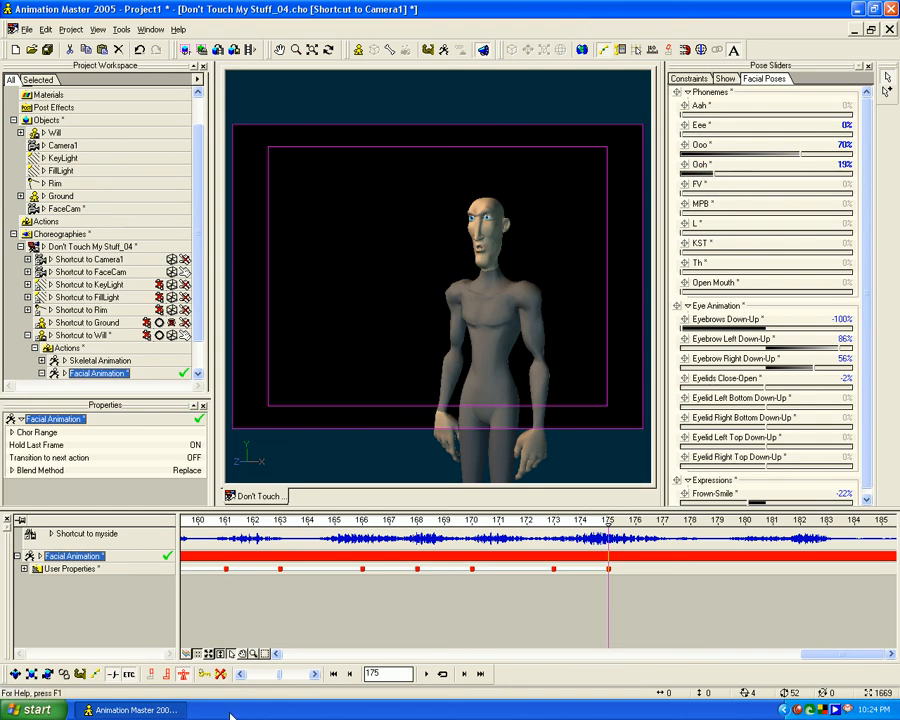
At frame 178, set the Ooo and Ooh phonemes to 0% and MPB to 45%
{"action": "mouse_move", "coordinate": [613, 523]}
{"action": "left_mouse_down"}
{"action": "mouse_move", "coordinate": [803, 521]}
{"action": "mouse_move", "coordinate": [662, 521]}
{"action": "mouse_move", "coordinate": [690, 521]}
{"action": "left_mouse_up"}
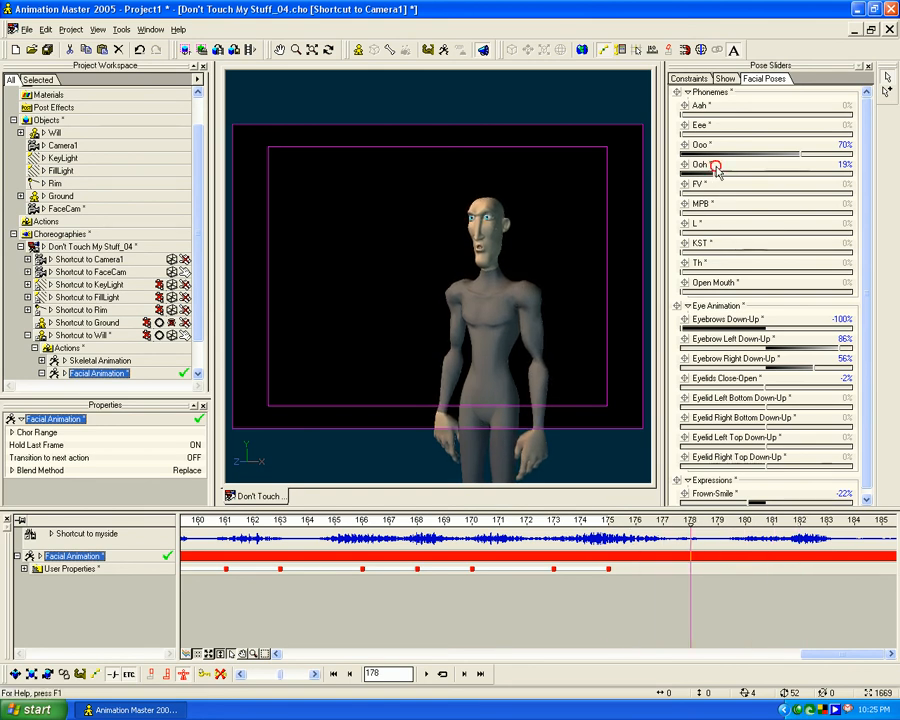
{"action": "left_click_drag", "start_coordinate": [716, 171], "coordinate": [682, 170]}
{"action": "left_click_drag", "start_coordinate": [763, 154], "coordinate": [638, 163]}
{"action": "left_click_drag", "start_coordinate": [700, 214], "coordinate": [759, 231]}
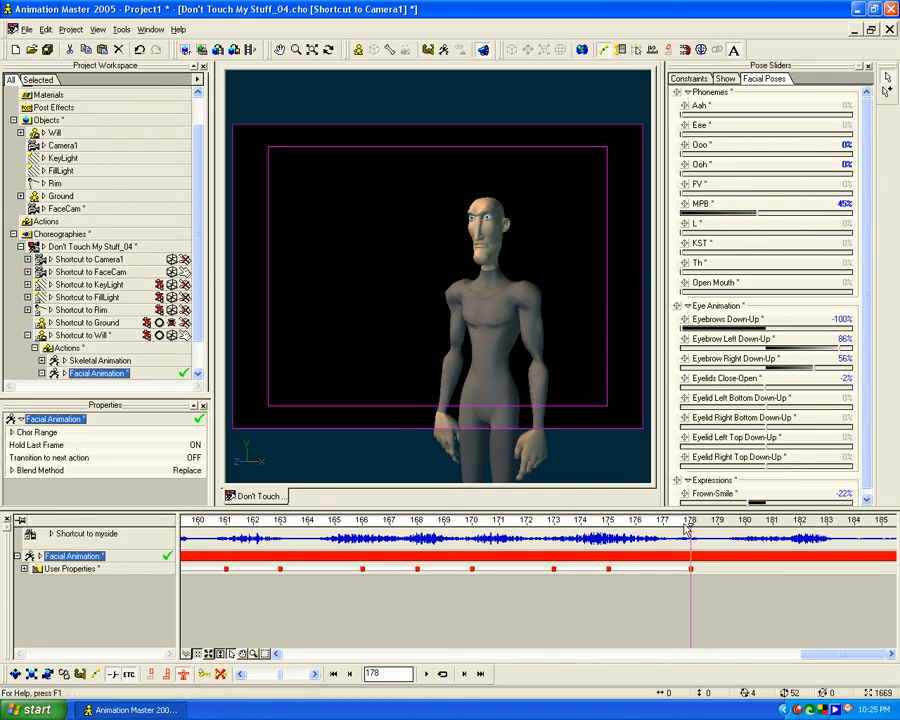
At frame 182, set MPB to 0%, Eee to 51% and Open Mouth to 56%
{"action": "mouse_move", "coordinate": [672, 525]}
{"action": "left_mouse_down"}
{"action": "mouse_move", "coordinate": [254, 532]}
{"action": "mouse_move", "coordinate": [708, 535]}
{"action": "mouse_move", "coordinate": [253, 546]}
{"action": "mouse_move", "coordinate": [263, 556]}
{"action": "mouse_move", "coordinate": [890, 545]}
{"action": "left_mouse_up"}
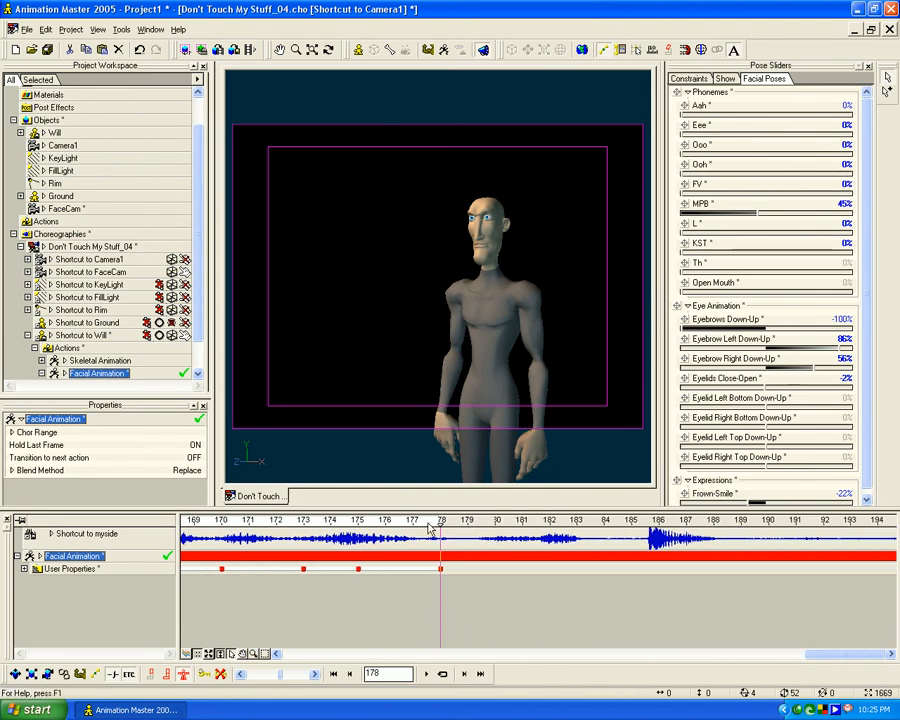
{"action": "mouse_move", "coordinate": [441, 521]}
{"action": "left_mouse_down"}
{"action": "mouse_move", "coordinate": [228, 520]}
{"action": "mouse_move", "coordinate": [896, 478]}
{"action": "mouse_move", "coordinate": [308, 516]}
{"action": "mouse_move", "coordinate": [24, 520]}
{"action": "mouse_move", "coordinate": [728, 493]}
{"action": "left_mouse_up"}
{"action": "middle_click_drag", "start_coordinate": [729, 555], "coordinate": [513, 536]}
{"action": "mouse_move", "coordinate": [514, 518]}
{"action": "left_mouse_down"}
{"action": "mouse_move", "coordinate": [491, 519]}
{"action": "mouse_move", "coordinate": [570, 519]}
{"action": "left_mouse_up"}
{"action": "left_click_drag", "start_coordinate": [760, 215], "coordinate": [682, 214]}
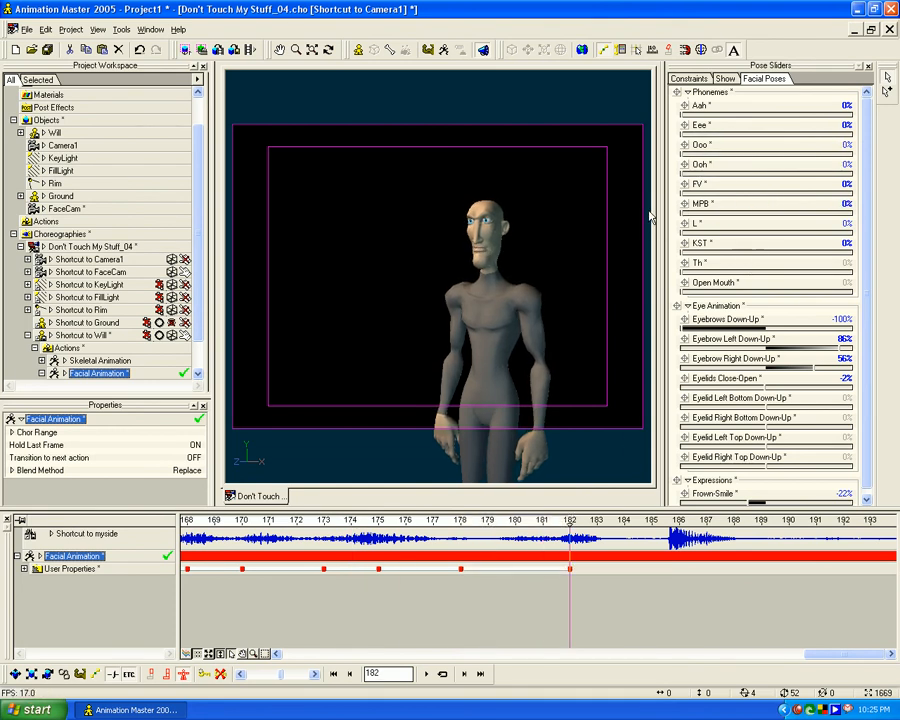
{"action": "left_click_drag", "start_coordinate": [686, 298], "coordinate": [750, 297]}
{"action": "left_click_drag", "start_coordinate": [690, 143], "coordinate": [752, 141]}
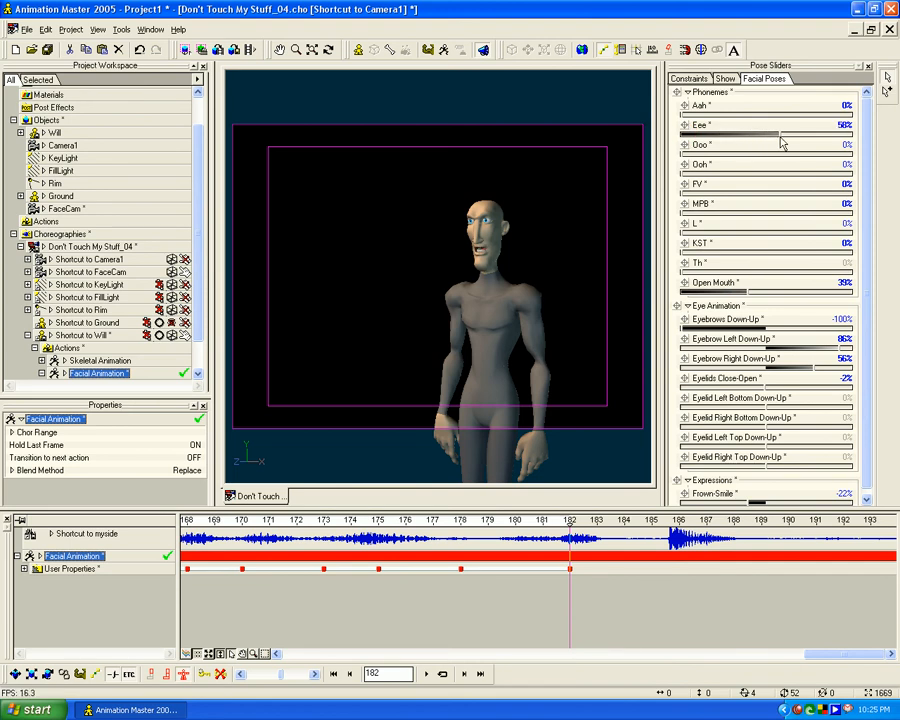
{"action": "left_click_drag", "start_coordinate": [733, 294], "coordinate": [779, 289]}
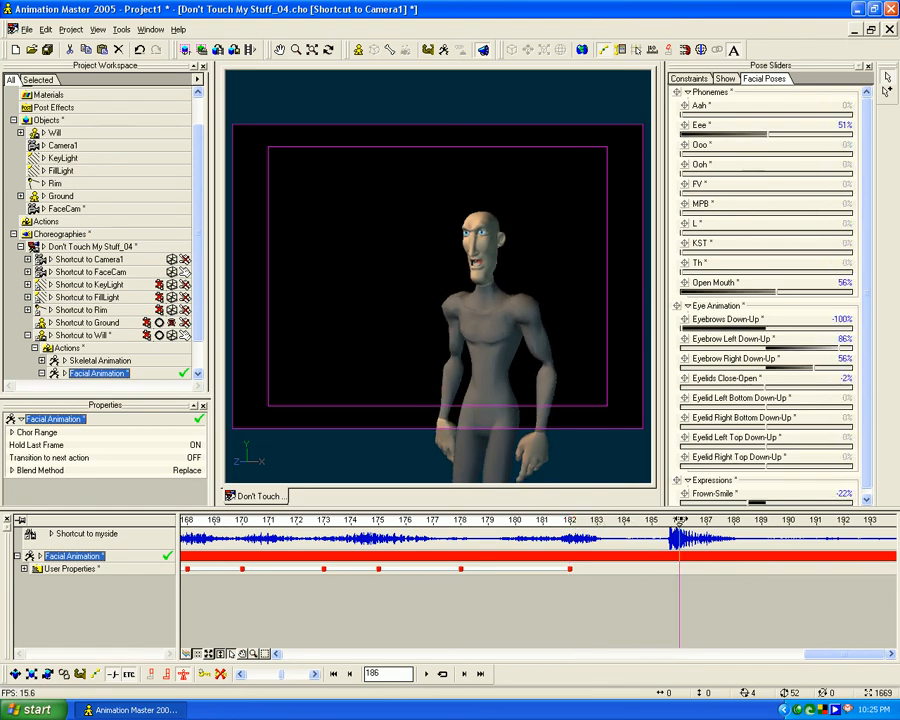
At frame 186, key Aah at 57%, Eyelids Close-Open at -100%, Eyebrow Left Down-Up at -15% and Eyebrow Right Down-Up at -26.91%
{"action": "left_click_drag", "start_coordinate": [730, 118], "coordinate": [790, 127]}
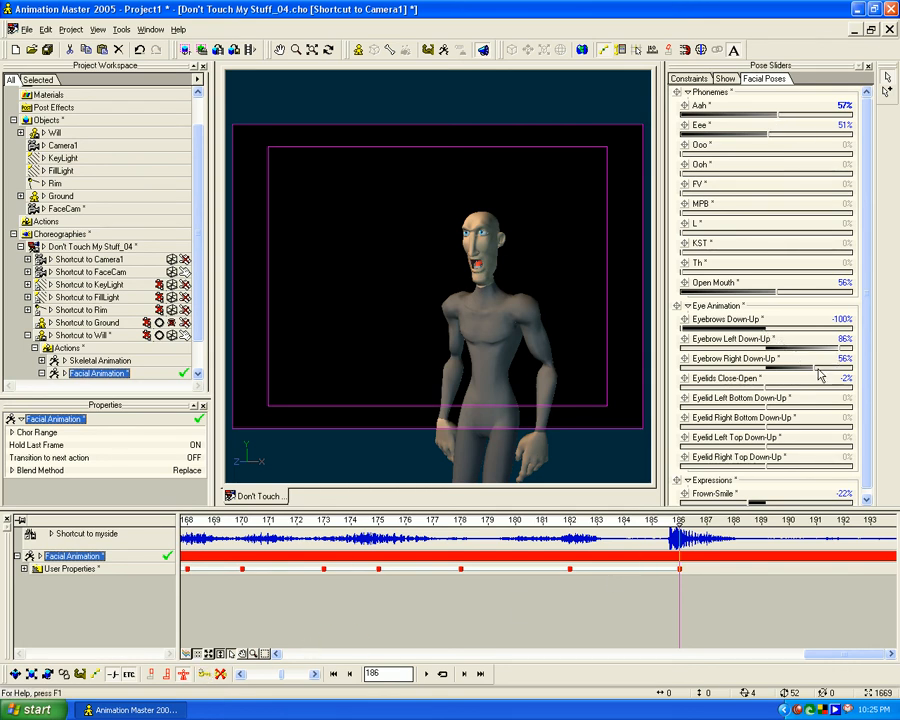
{"action": "left_click_drag", "start_coordinate": [768, 392], "coordinate": [615, 404]}
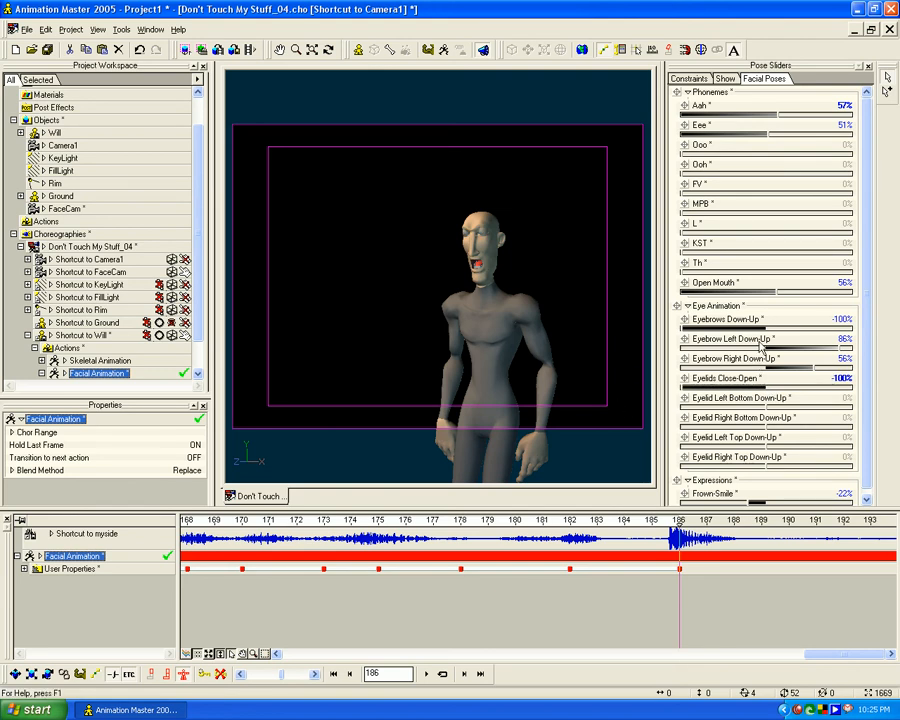
{"action": "left_click_drag", "start_coordinate": [836, 349], "coordinate": [717, 354]}
{"action": "left_click_drag", "start_coordinate": [809, 366], "coordinate": [725, 375]}
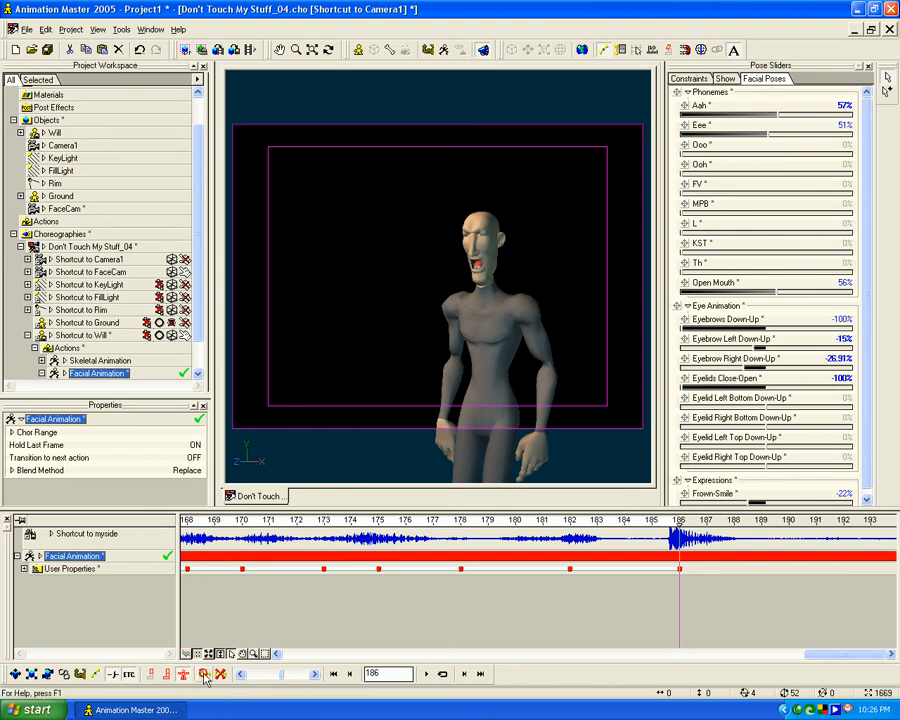
At frame 189, set Aah and Open Mouth to 0%, and hold this facial pose with a key at frame 195
{"action": "left_click_drag", "start_coordinate": [680, 521], "coordinate": [789, 520]}
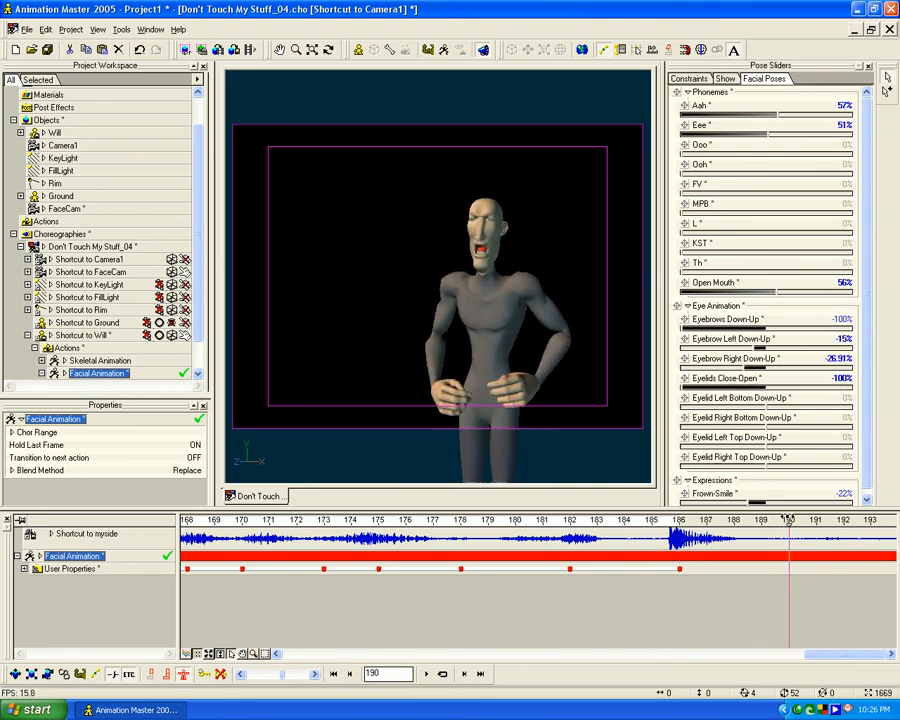
{"action": "middle_click_drag", "start_coordinate": [740, 609], "coordinate": [505, 621]}
{"action": "left_click_drag", "start_coordinate": [553, 524], "coordinate": [522, 521]}
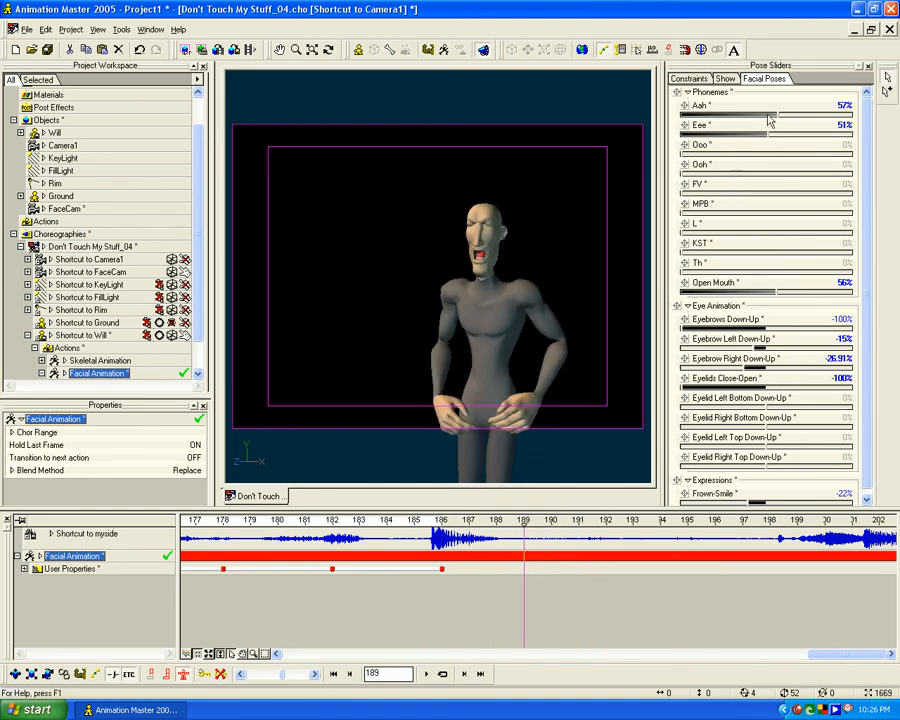
{"action": "left_click_drag", "start_coordinate": [762, 121], "coordinate": [650, 114]}
{"action": "left_click_drag", "start_coordinate": [750, 291], "coordinate": [651, 297]}
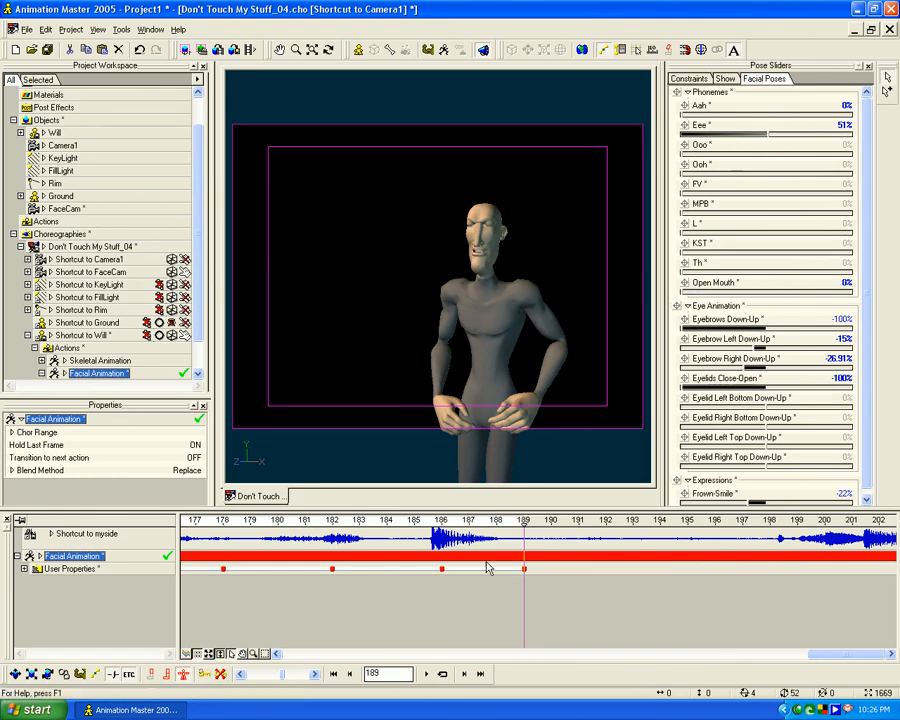
{"action": "left_click_drag", "start_coordinate": [524, 522], "coordinate": [687, 497]}
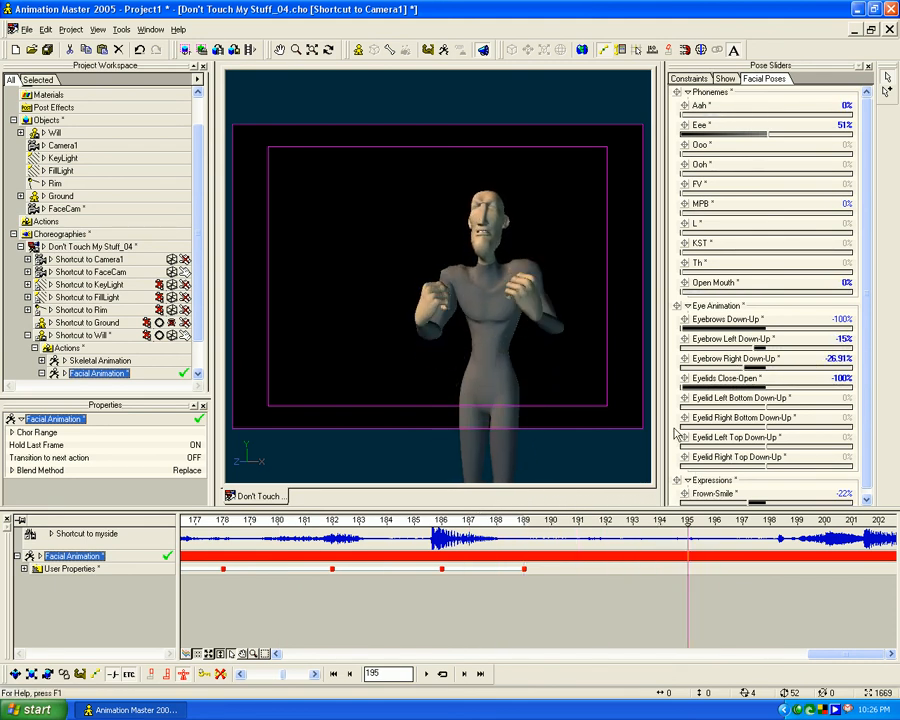
{"action": "scroll", "coordinate": [458, 637], "scroll_direction": "down", "scroll_amount": 3}
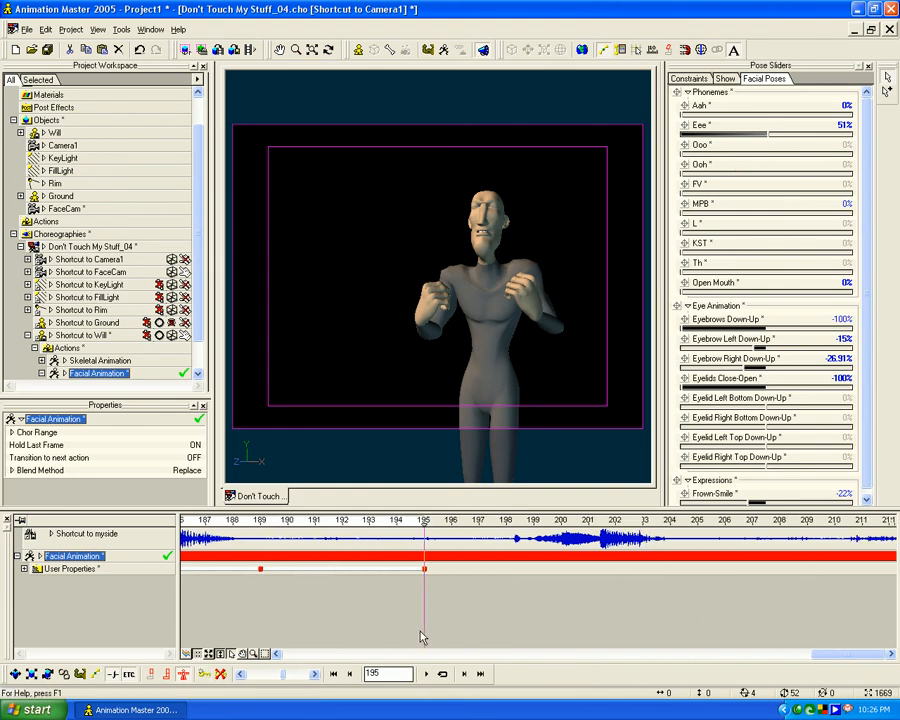
At frame 198, set the Eee phoneme to 0% and MPB to 100%, and key the facial pose
{"action": "left_click", "coordinate": [440, 522]}
{"action": "left_click_drag", "start_coordinate": [440, 522], "coordinate": [491, 523]}
{"action": "left_click", "coordinate": [768, 144]}
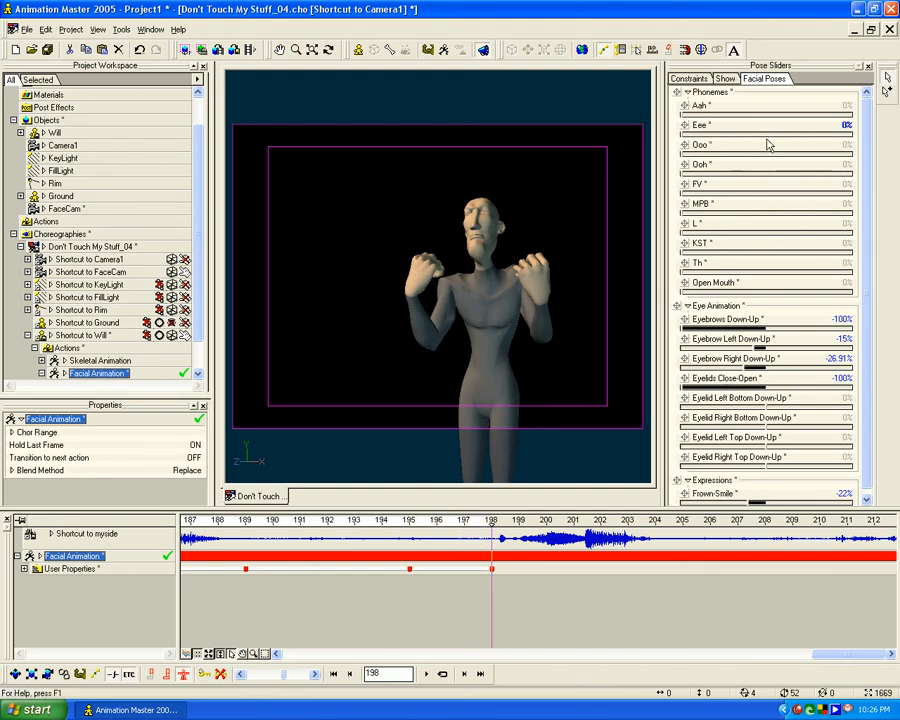
{"action": "left_click_drag", "start_coordinate": [694, 213], "coordinate": [814, 214]}
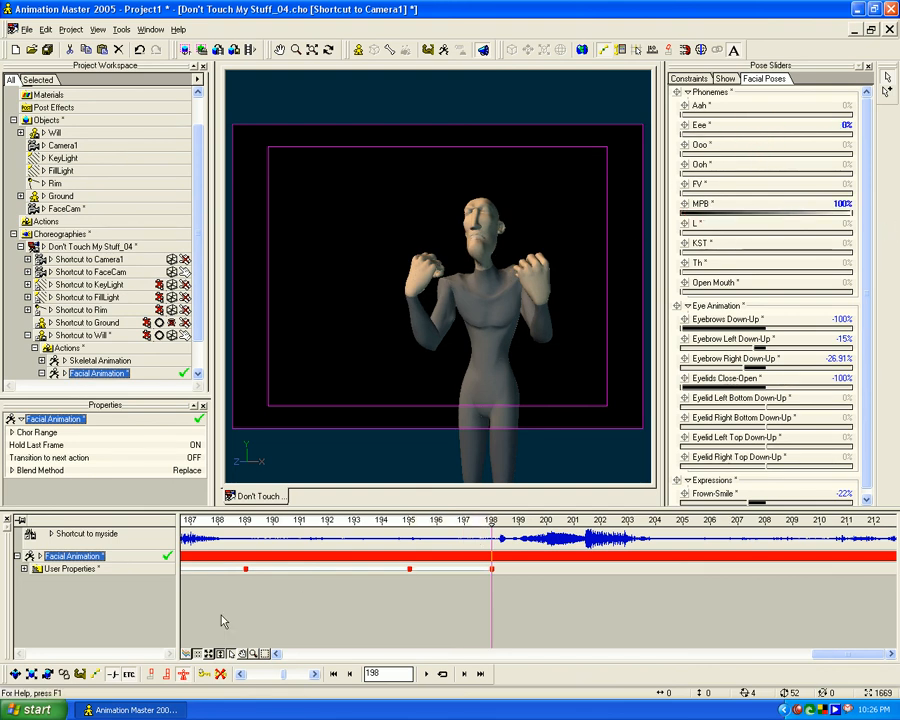
{"action": "left_click", "coordinate": [204, 675]}
At frame 203, set MPB to 0%, Aah to 100%, Open Mouth to 24% and Eyelids Close-Open to 62%
{"action": "left_click_drag", "start_coordinate": [491, 522], "coordinate": [628, 522]}
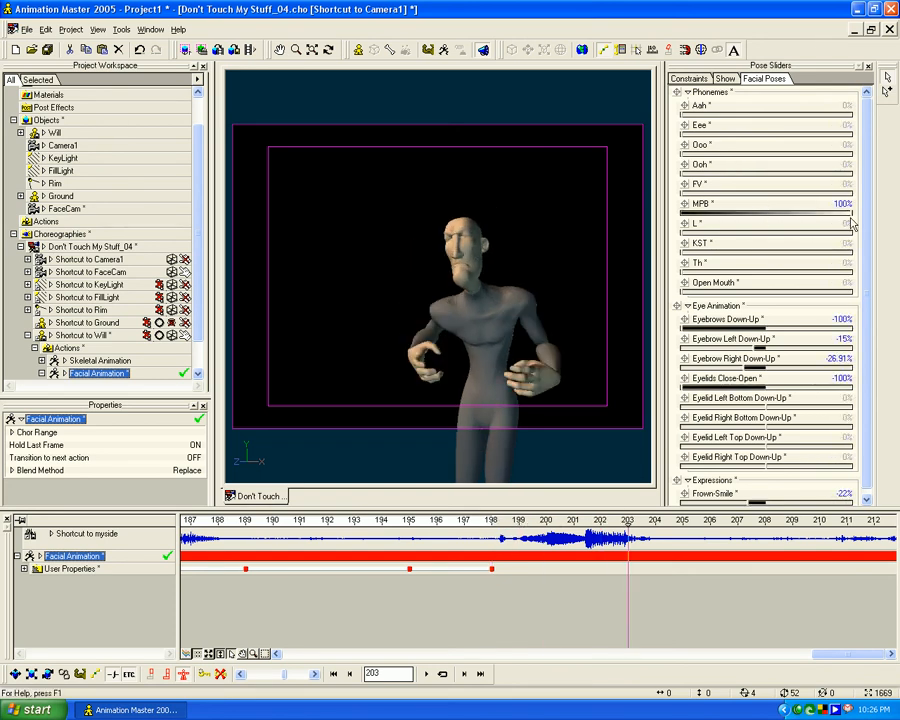
{"action": "left_click_drag", "start_coordinate": [853, 213], "coordinate": [681, 213]}
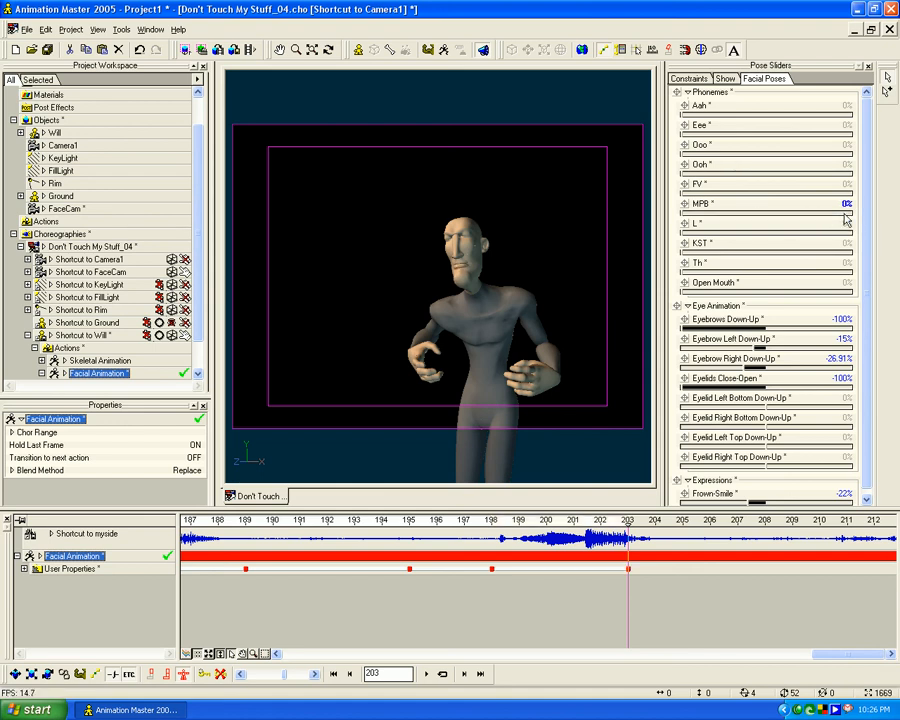
{"action": "left_click", "coordinate": [691, 115]}
{"action": "left_click_drag", "start_coordinate": [857, 123], "coordinate": [849, 124]}
{"action": "left_click_drag", "start_coordinate": [684, 294], "coordinate": [729, 294]}
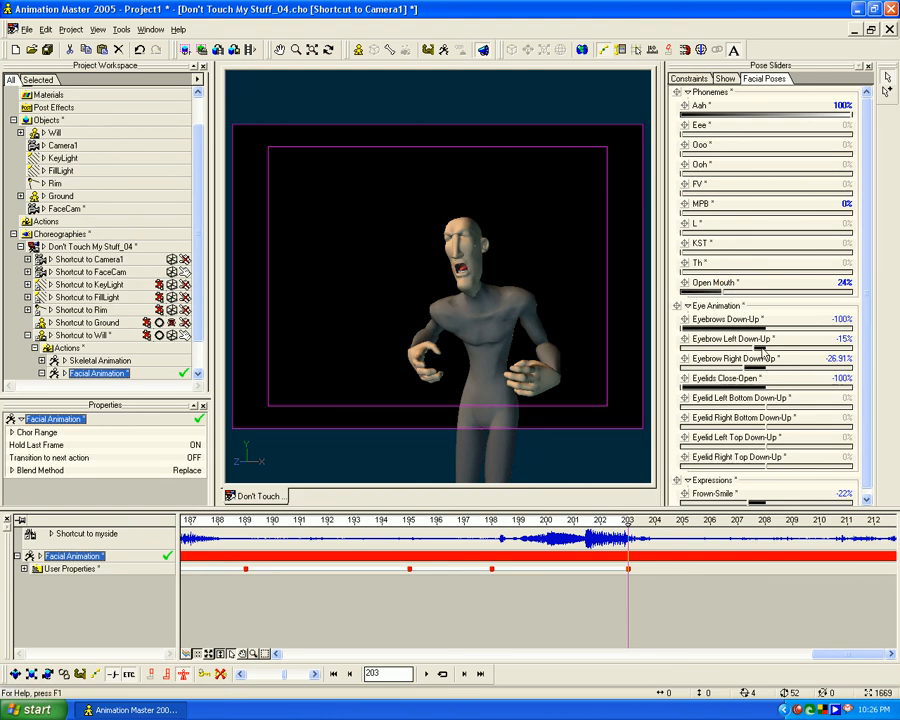
{"action": "left_click_drag", "start_coordinate": [746, 389], "coordinate": [820, 392]}
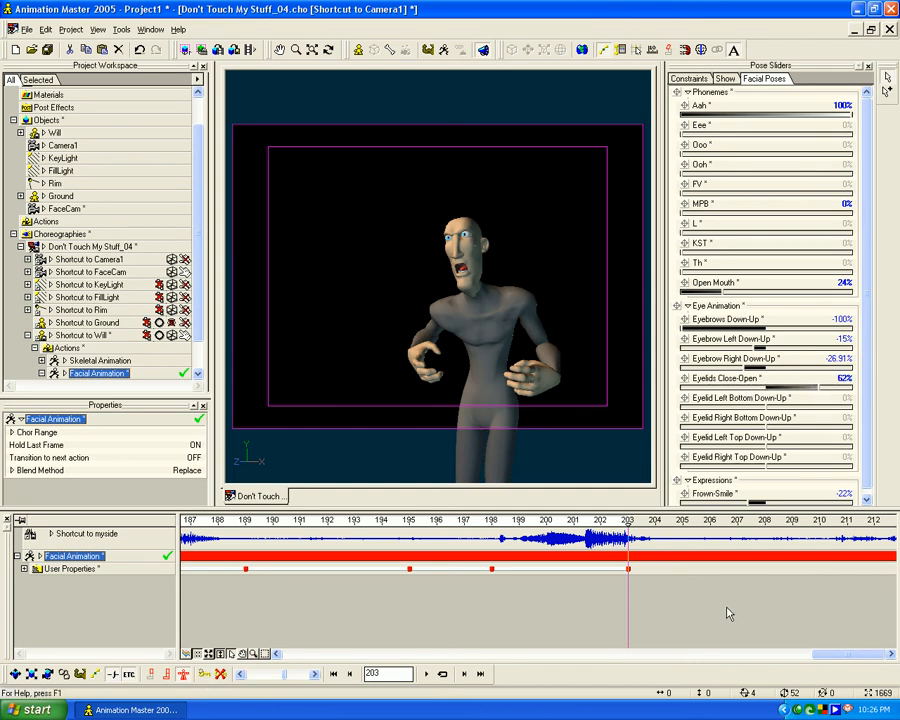
At frame 201, hold the closed-lip pose by setting MPB to 100% and both Aah and Open Mouth to 0%
{"action": "middle_click_drag", "start_coordinate": [728, 607], "coordinate": [471, 614]}
{"action": "mouse_move", "coordinate": [373, 525]}
{"action": "left_mouse_down"}
{"action": "mouse_move", "coordinate": [207, 531]}
{"action": "mouse_move", "coordinate": [349, 530]}
{"action": "mouse_move", "coordinate": [221, 538]}
{"action": "mouse_move", "coordinate": [308, 534]}
{"action": "left_mouse_up"}
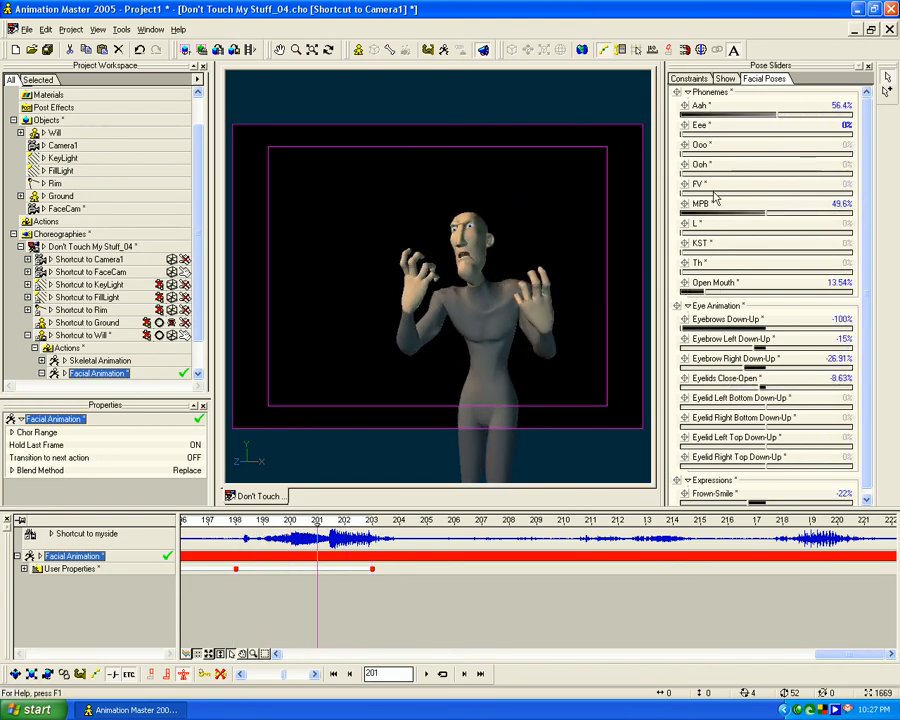
{"action": "left_click_drag", "start_coordinate": [762, 213], "coordinate": [899, 226]}
{"action": "left_click_drag", "start_coordinate": [776, 115], "coordinate": [698, 112]}
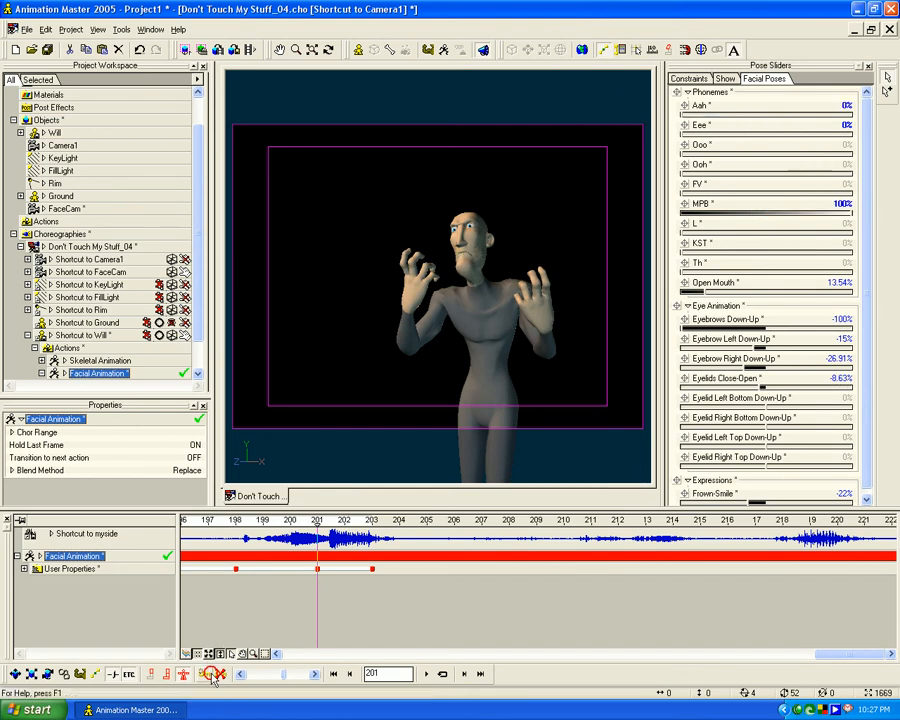
{"action": "left_click_drag", "start_coordinate": [707, 293], "coordinate": [658, 299]}
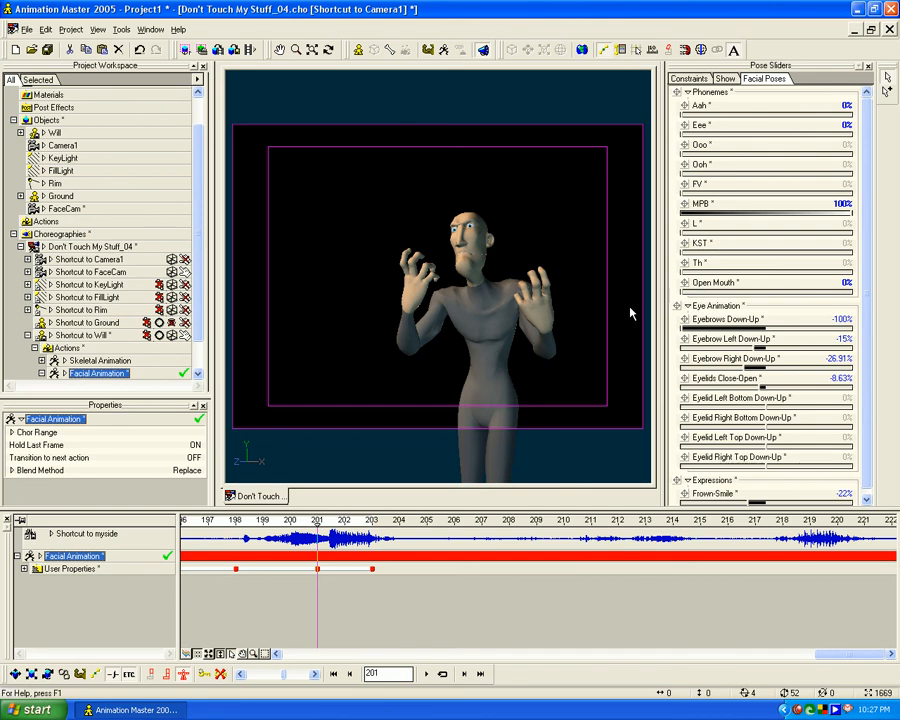
At frame 206, set Aah and Open Mouth to 0%, KST to 100% and Frown-Smile to -93%
{"action": "left_click_drag", "start_coordinate": [318, 522], "coordinate": [455, 521]}
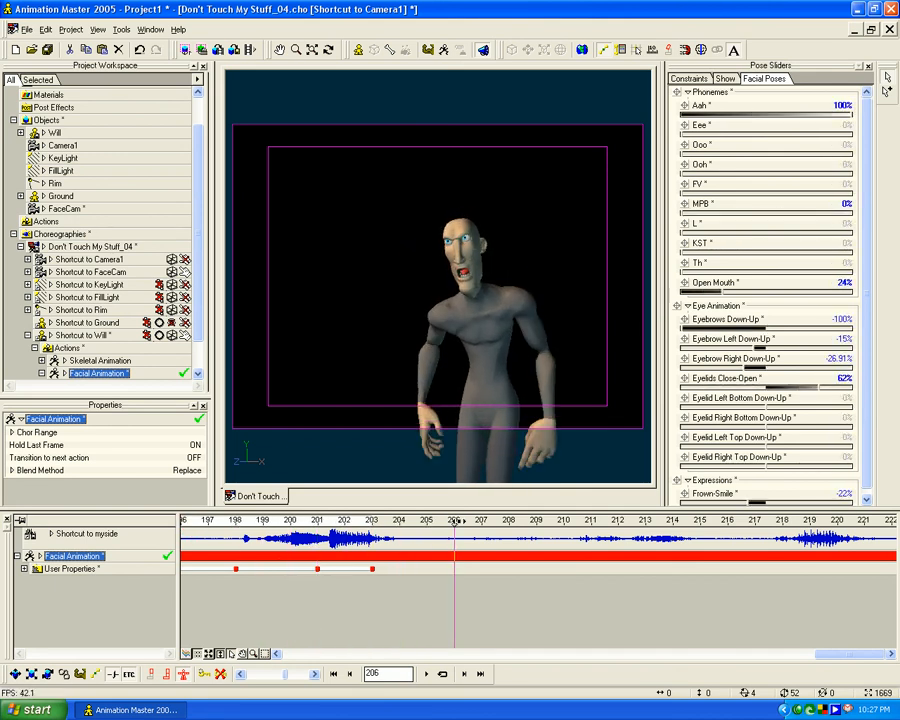
{"action": "left_click_drag", "start_coordinate": [752, 115], "coordinate": [643, 120]}
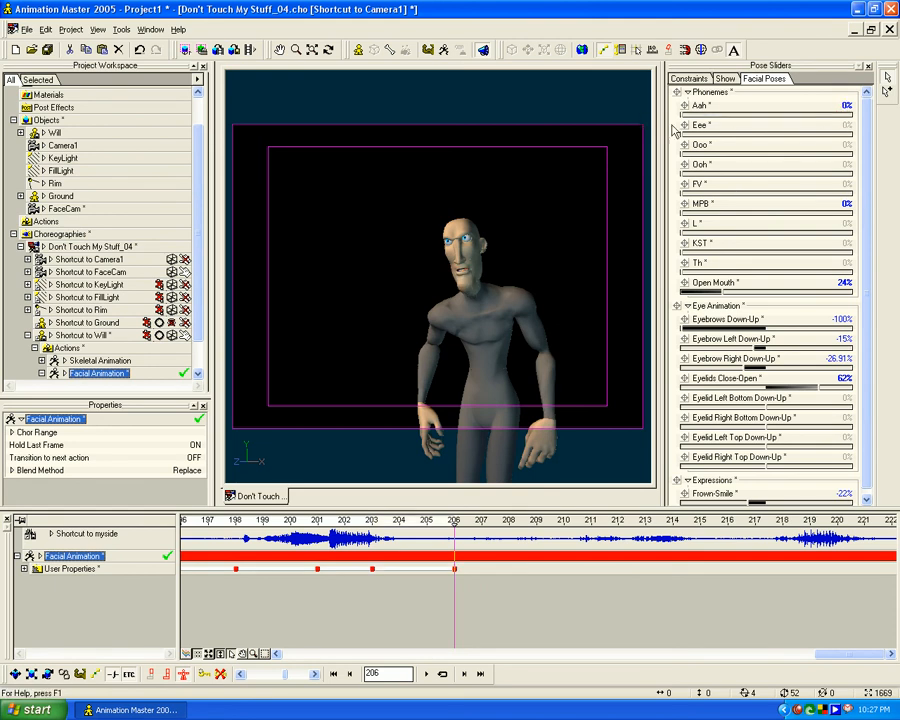
{"action": "left_click_drag", "start_coordinate": [723, 292], "coordinate": [890, 246]}
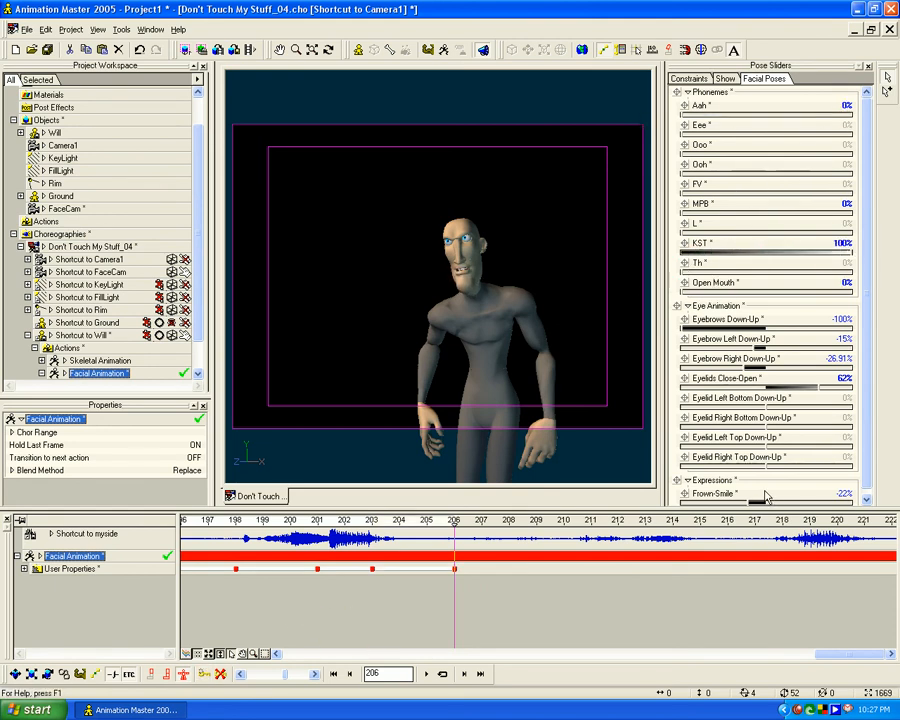
{"action": "left_click_drag", "start_coordinate": [750, 510], "coordinate": [685, 508]}
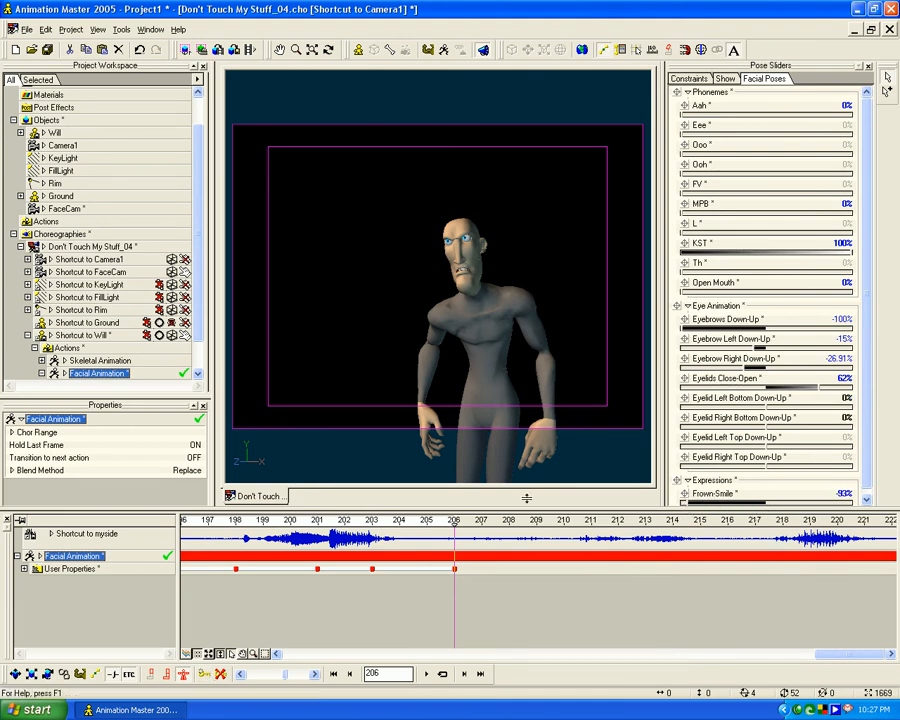
At frame 214, set KST to 0%, Ooo to 83% and Frown-Smile to -24%
{"action": "mouse_move", "coordinate": [453, 519]}
{"action": "left_mouse_down"}
{"action": "mouse_move", "coordinate": [184, 518]}
{"action": "mouse_move", "coordinate": [846, 518]}
{"action": "left_mouse_up"}
{"action": "middle_click_drag", "start_coordinate": [714, 577], "coordinate": [541, 562]}
{"action": "mouse_move", "coordinate": [584, 517]}
{"action": "left_mouse_down"}
{"action": "mouse_move", "coordinate": [489, 526]}
{"action": "mouse_move", "coordinate": [583, 529]}
{"action": "left_mouse_up"}
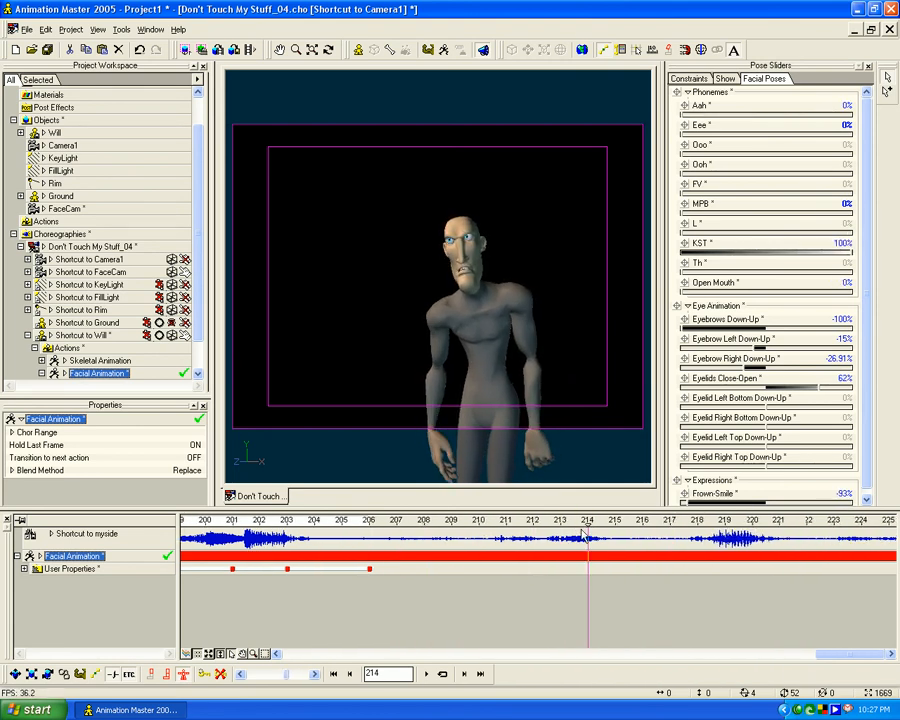
{"action": "left_click_drag", "start_coordinate": [849, 254], "coordinate": [663, 244]}
{"action": "left_click_drag", "start_coordinate": [683, 155], "coordinate": [823, 158]}
{"action": "left_click_drag", "start_coordinate": [689, 503], "coordinate": [741, 503]}
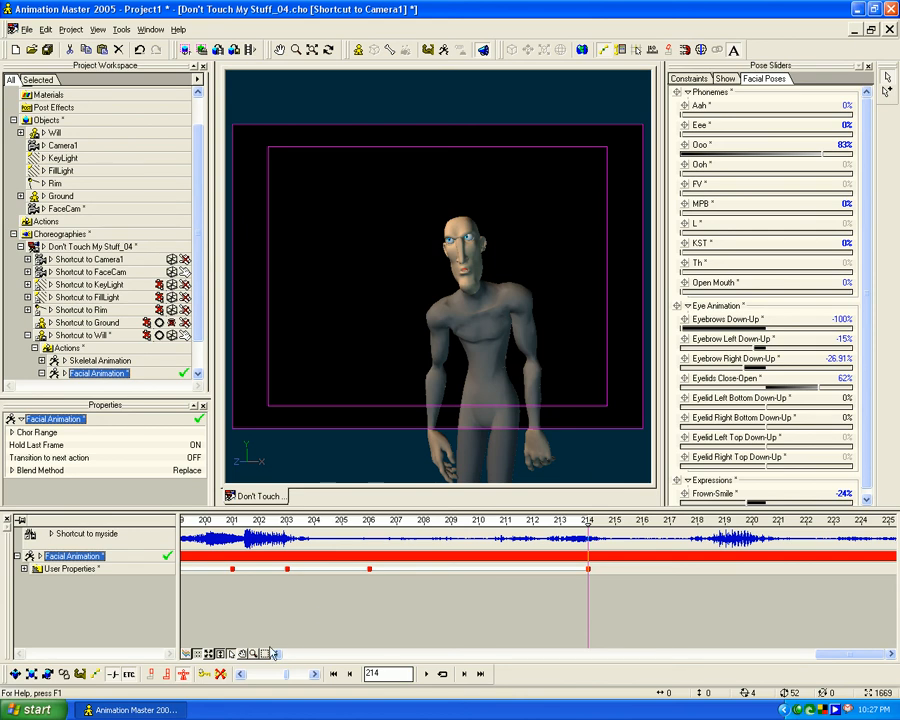
Key Ooo at 100% and Ooh at 0% on frame 219, and set Ooh to 21% on frame 214
{"action": "mouse_move", "coordinate": [587, 523]}
{"action": "left_mouse_down"}
{"action": "mouse_move", "coordinate": [314, 526]}
{"action": "mouse_move", "coordinate": [728, 521]}
{"action": "left_mouse_up"}
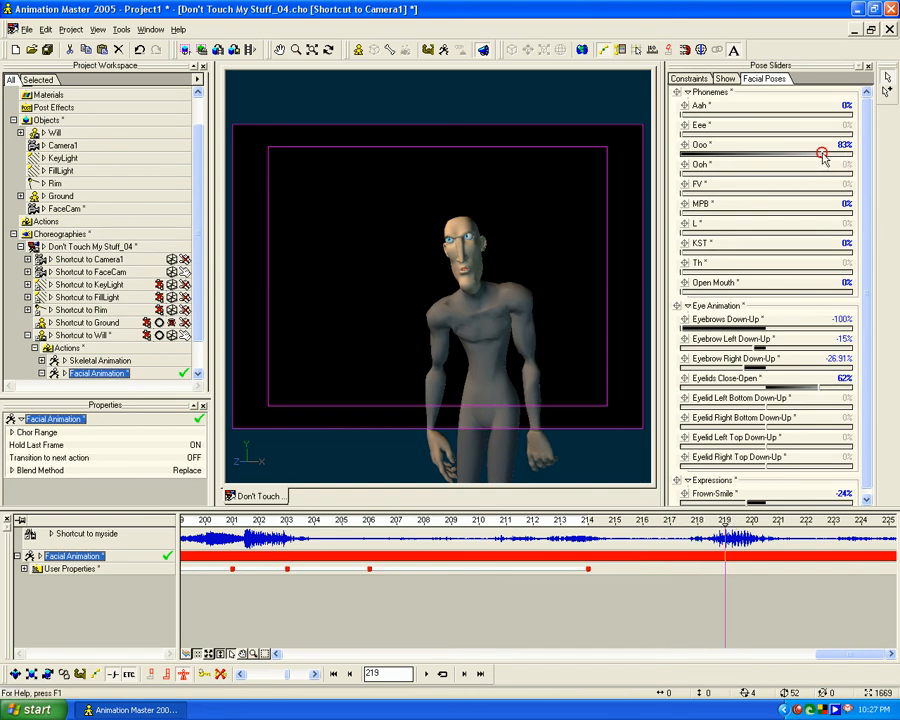
{"action": "left_click_drag", "start_coordinate": [824, 158], "coordinate": [875, 162]}
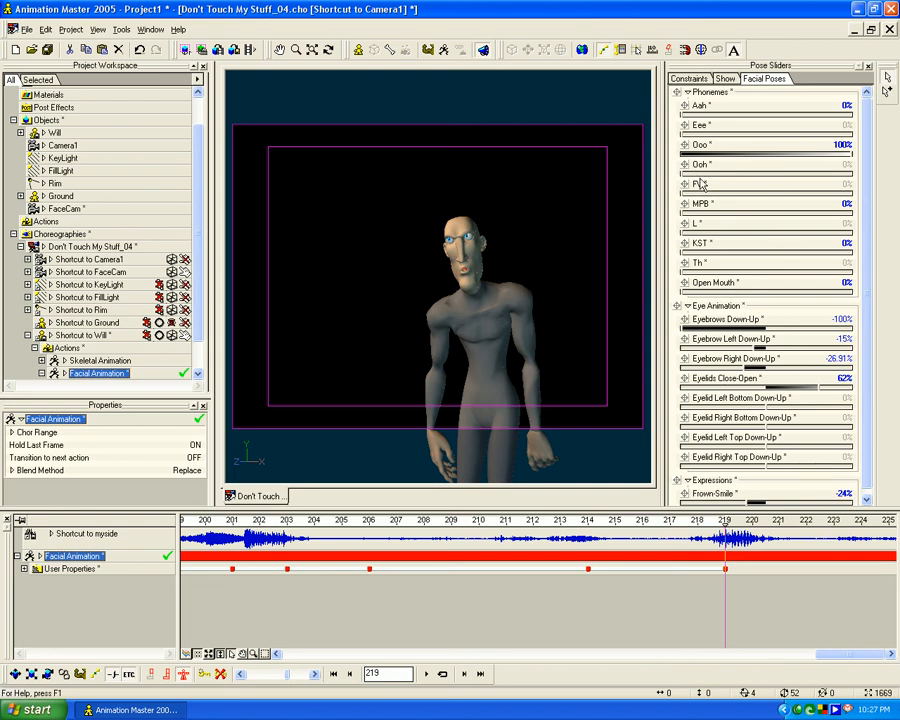
{"action": "left_click_drag", "start_coordinate": [726, 523], "coordinate": [588, 526]}
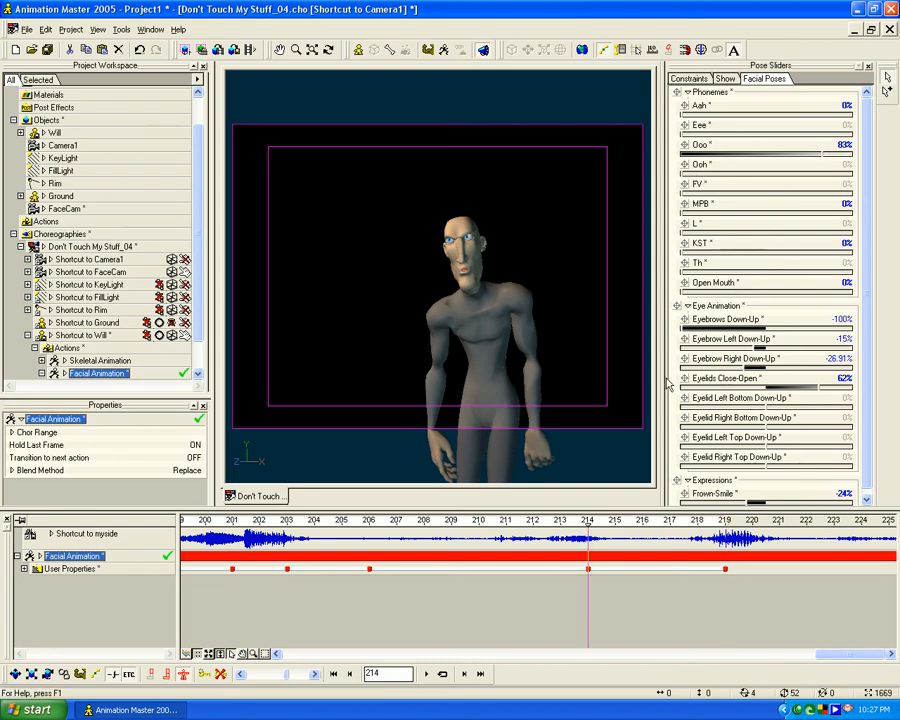
{"action": "left_click_drag", "start_coordinate": [685, 173], "coordinate": [724, 180]}
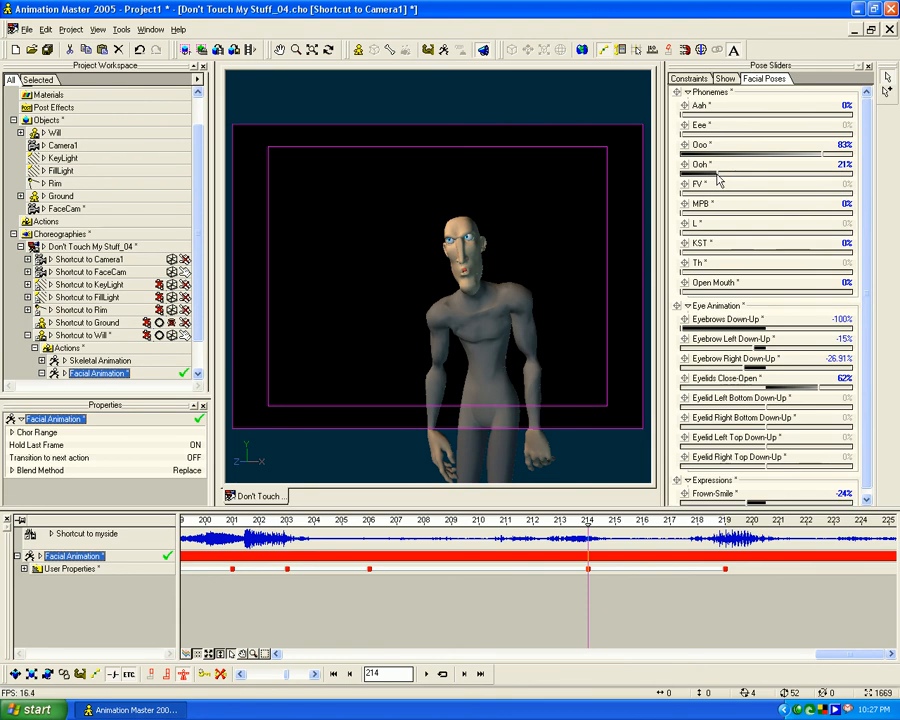
{"action": "left_click_drag", "start_coordinate": [592, 530], "coordinate": [725, 526]}
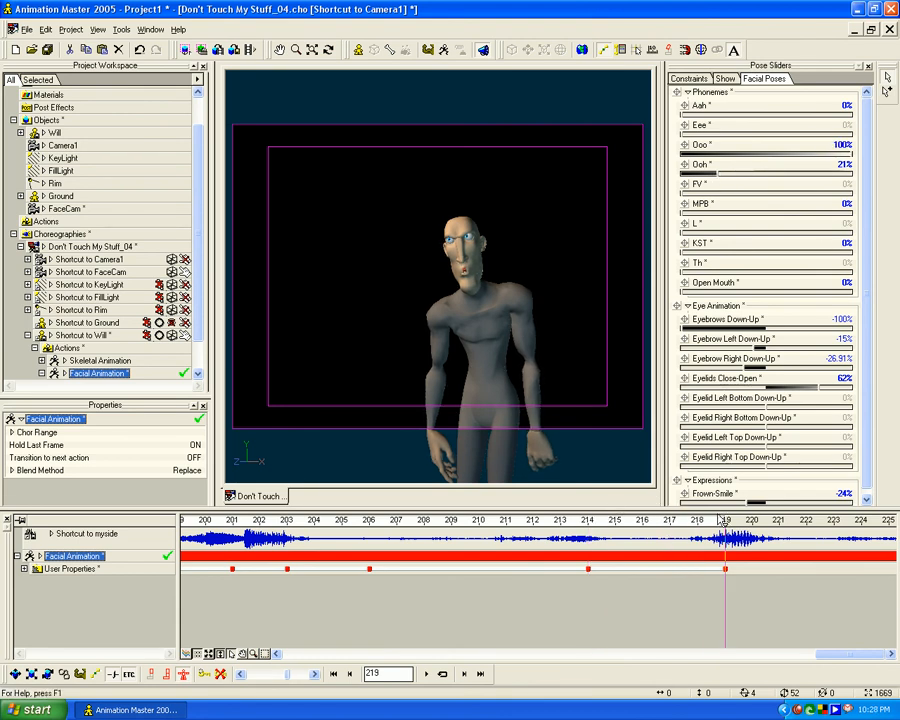
{"action": "left_click_drag", "start_coordinate": [715, 178], "coordinate": [675, 178]}
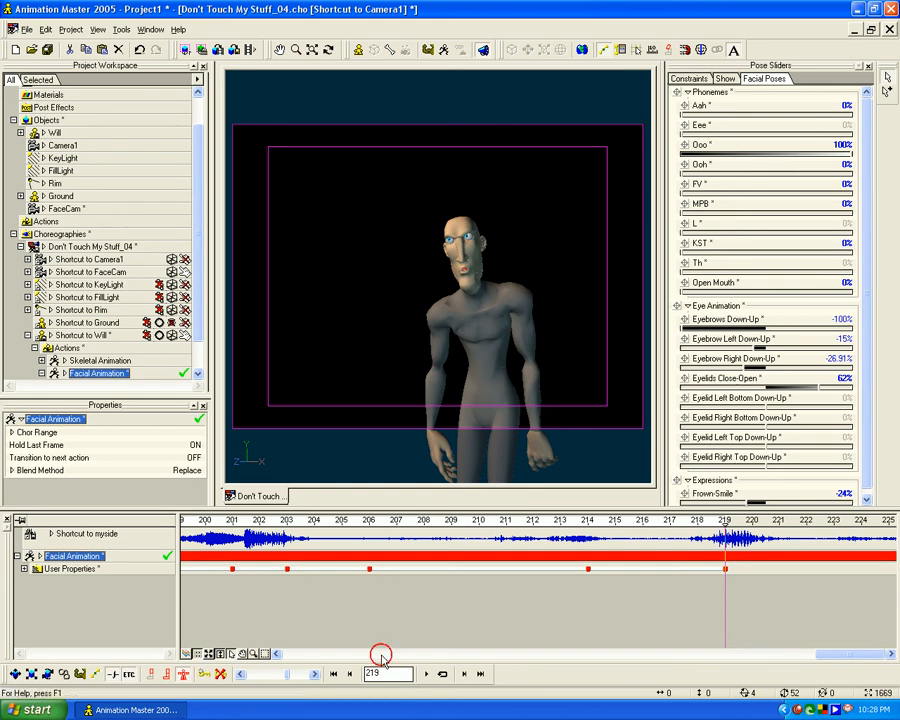
At frame 223, set Ooo to 0%, Eee to 64% and Frown-Smile to -84%
{"action": "left_click_drag", "start_coordinate": [725, 522], "coordinate": [798, 501]}
{"action": "middle_click_drag", "start_coordinate": [838, 568], "coordinate": [620, 595]}
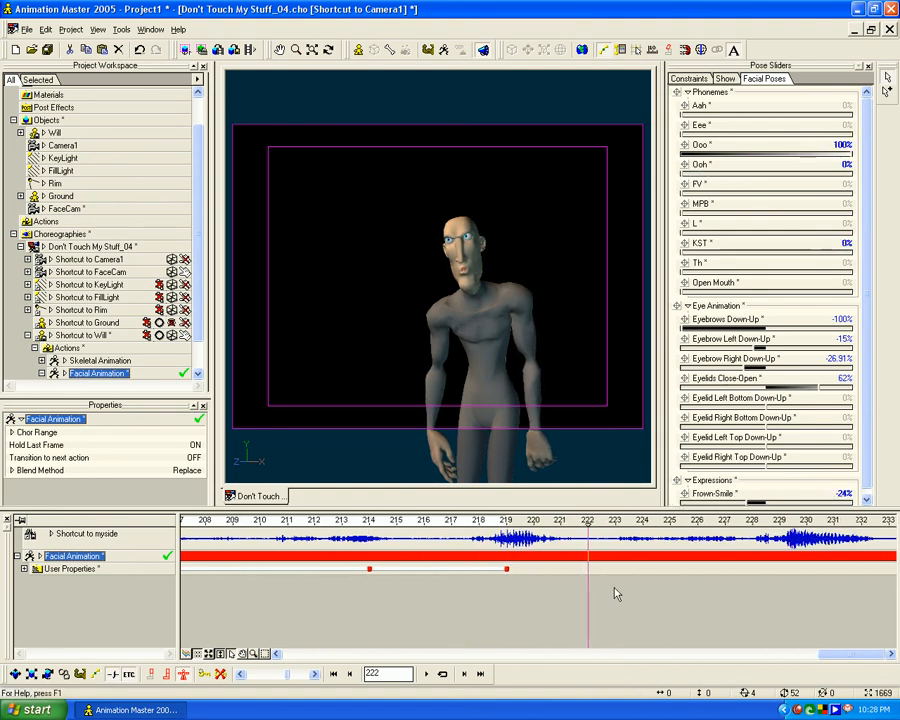
{"action": "left_click_drag", "start_coordinate": [590, 522], "coordinate": [622, 523]}
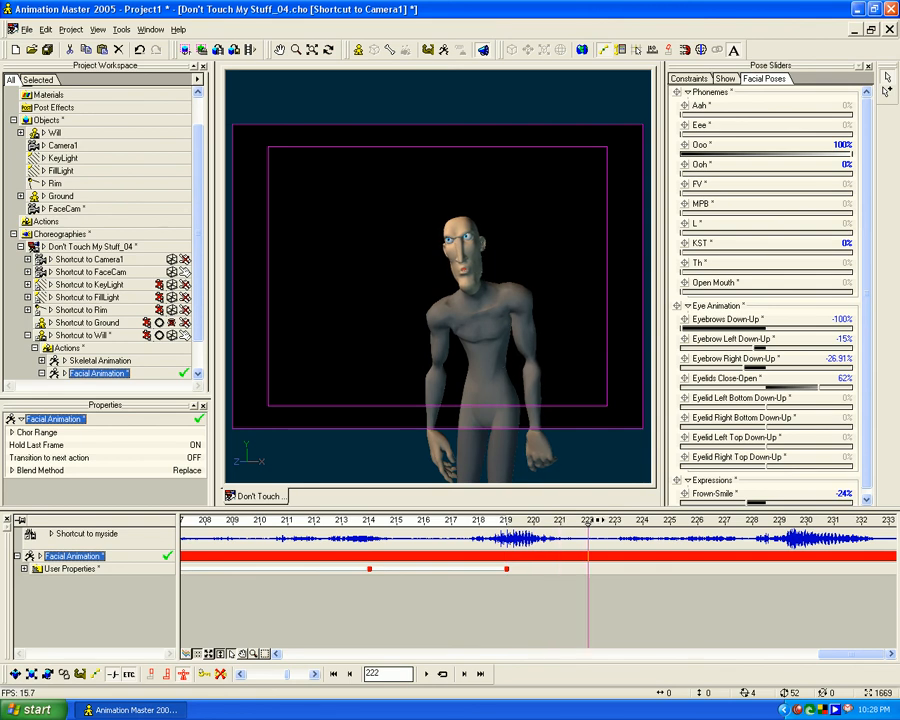
{"action": "left_click_drag", "start_coordinate": [848, 154], "coordinate": [638, 161]}
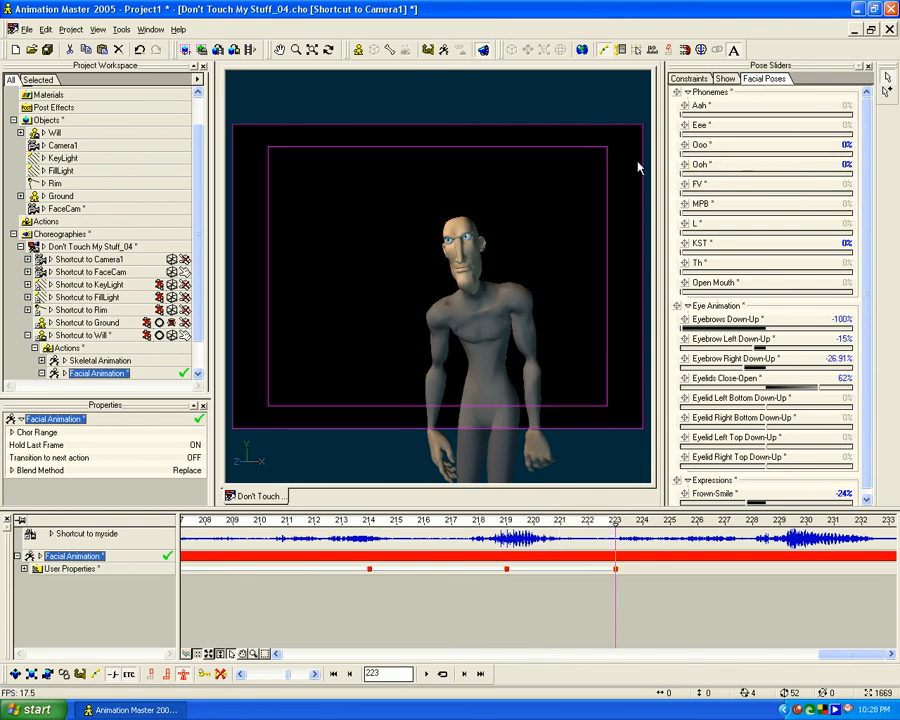
{"action": "left_click_drag", "start_coordinate": [684, 134], "coordinate": [846, 137]}
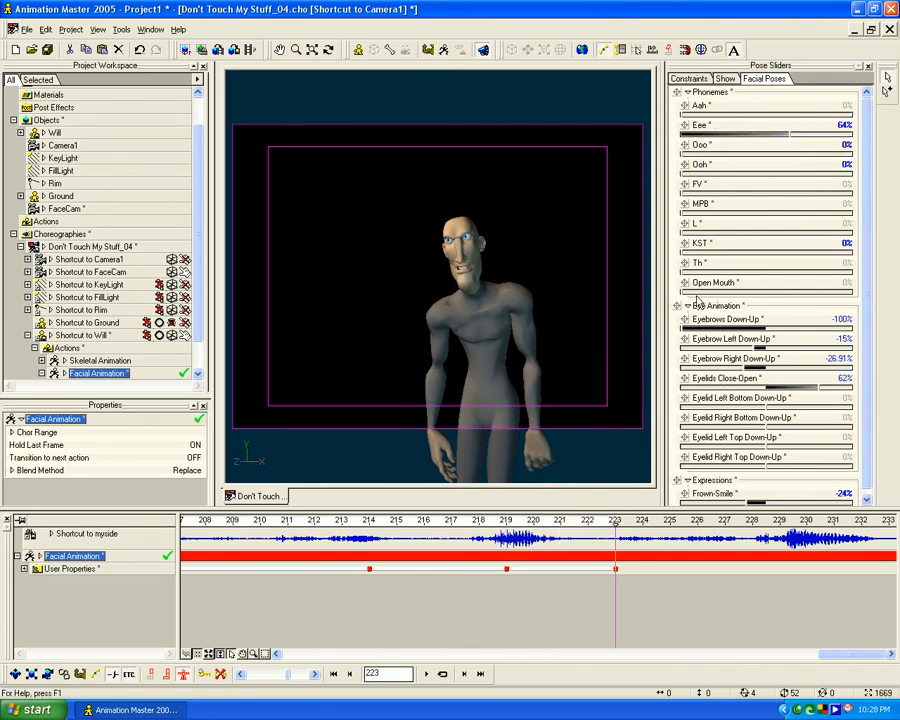
{"action": "left_click_drag", "start_coordinate": [727, 505], "coordinate": [690, 507]}
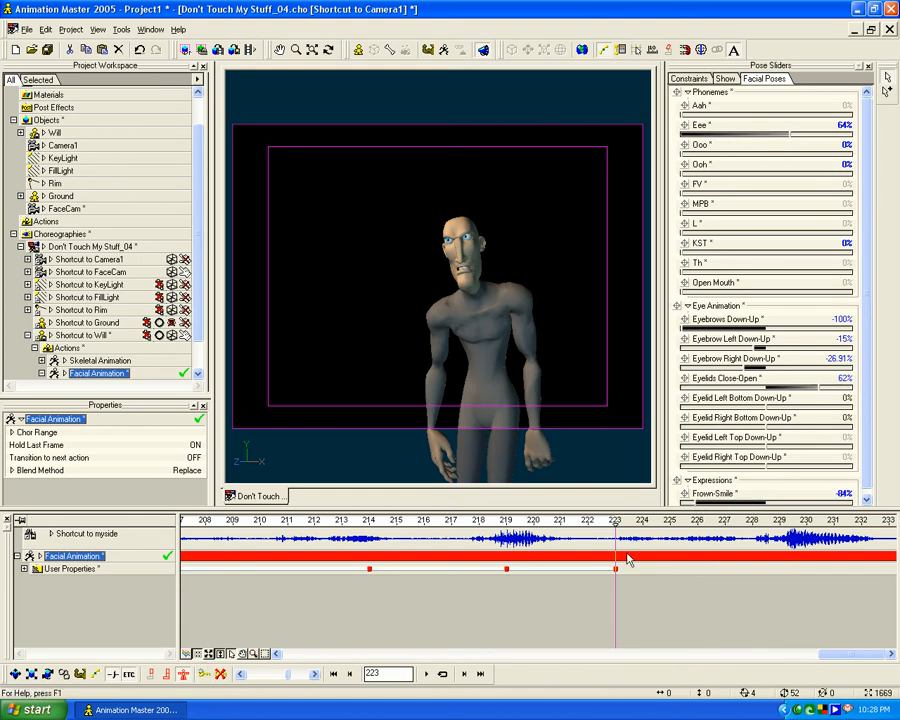
At frame 227, key the Eee phoneme at 52% and KST at 100%
{"action": "left_click_drag", "start_coordinate": [614, 525], "coordinate": [724, 520]}
{"action": "left_click_drag", "start_coordinate": [786, 136], "coordinate": [893, 138]}
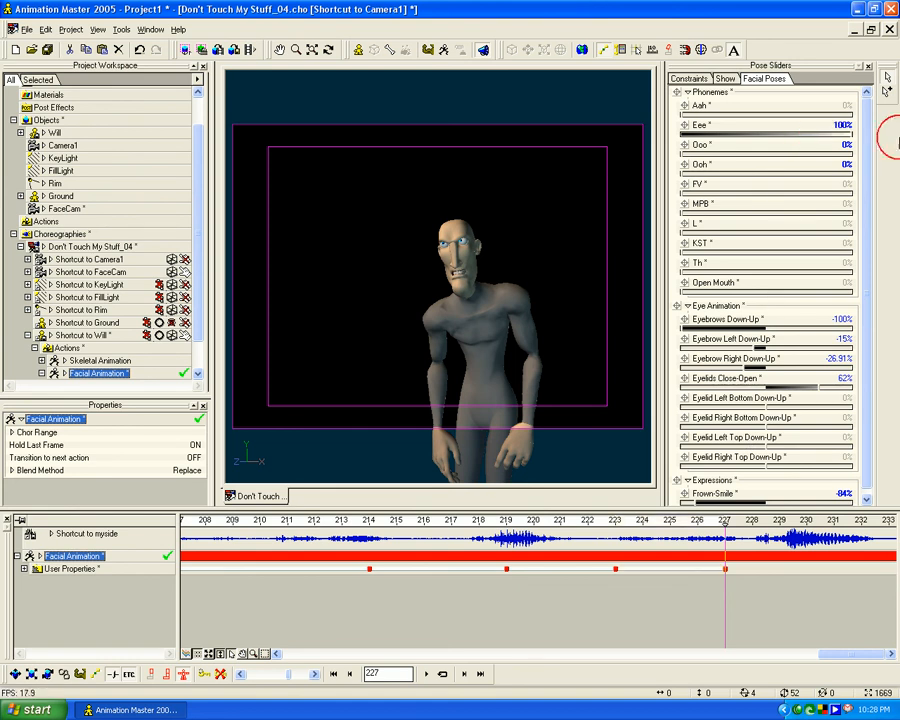
{"action": "left_click_drag", "start_coordinate": [690, 254], "coordinate": [858, 260]}
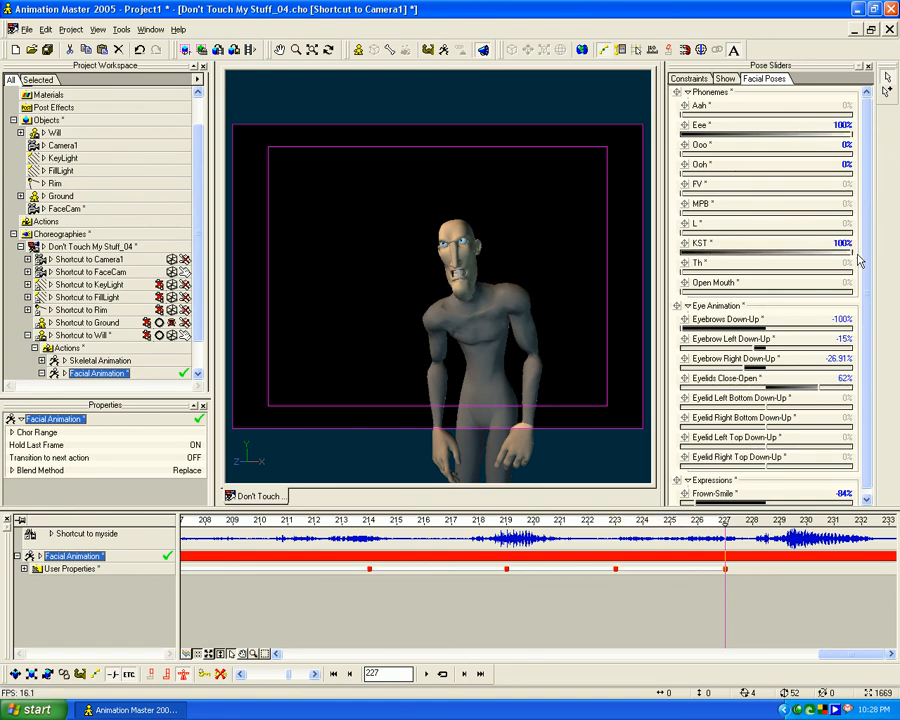
{"action": "left_click_drag", "start_coordinate": [759, 136], "coordinate": [770, 145]}
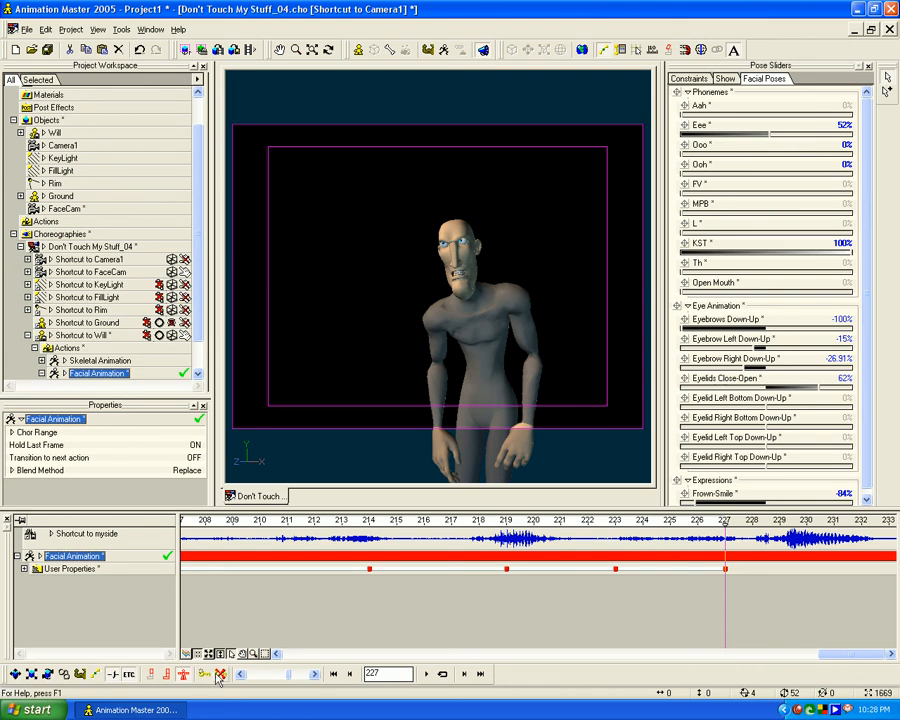
At frame 230, set Eee and KST to 0%, Ooo to 90% and Frown-Smile to -60%
{"action": "middle_click_drag", "start_coordinate": [781, 616], "coordinate": [489, 584]}
{"action": "left_click_drag", "start_coordinate": [470, 520], "coordinate": [652, 545]}
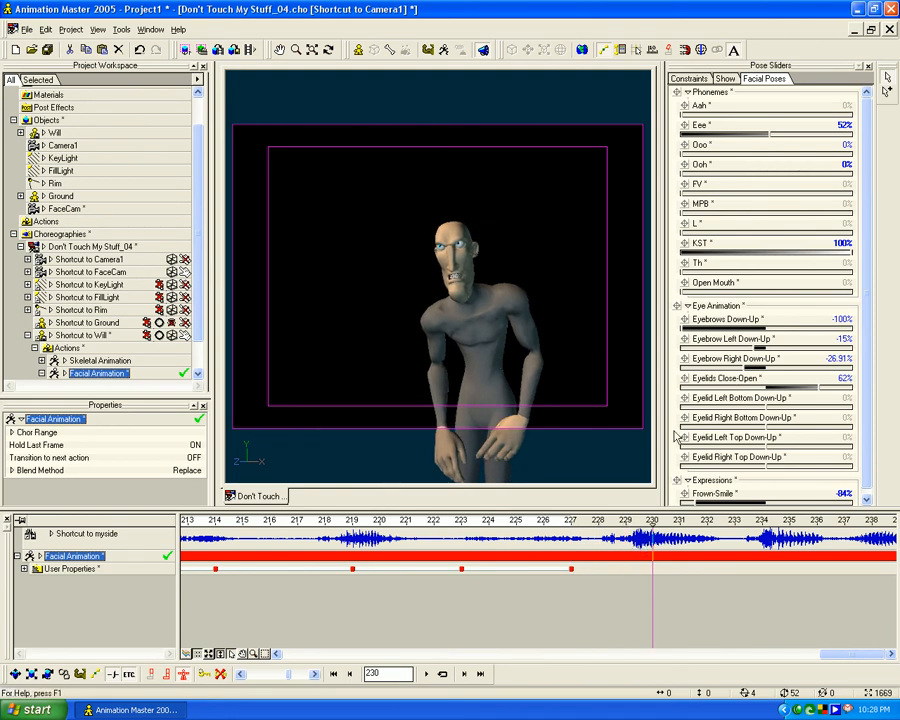
{"action": "left_click_drag", "start_coordinate": [711, 152], "coordinate": [681, 135]}
{"action": "left_click_drag", "start_coordinate": [848, 253], "coordinate": [681, 253]}
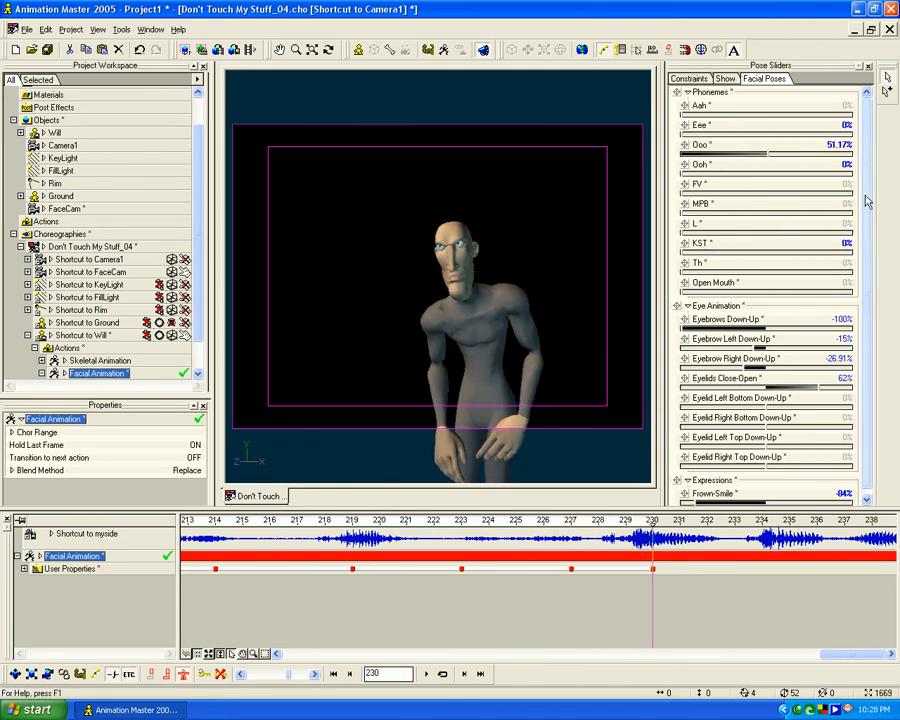
{"action": "left_click_drag", "start_coordinate": [767, 152], "coordinate": [838, 159]}
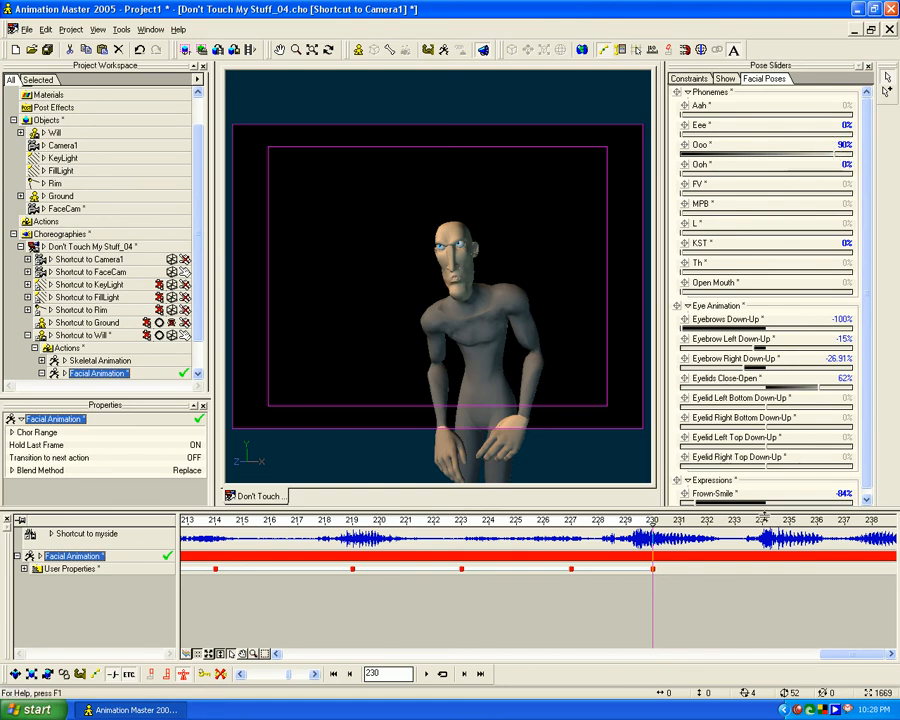
{"action": "left_click_drag", "start_coordinate": [695, 503], "coordinate": [754, 505]}
At frame 234, set the Ooo and Eee phonemes to 0% and KST to 100%
{"action": "middle_click_drag", "start_coordinate": [733, 640], "coordinate": [519, 634]}
{"action": "mouse_move", "coordinate": [441, 525]}
{"action": "left_mouse_down"}
{"action": "mouse_move", "coordinate": [575, 525]}
{"action": "mouse_move", "coordinate": [452, 525]}
{"action": "mouse_move", "coordinate": [548, 524]}
{"action": "left_mouse_up"}
{"action": "left_click_drag", "start_coordinate": [832, 153], "coordinate": [765, 146]}
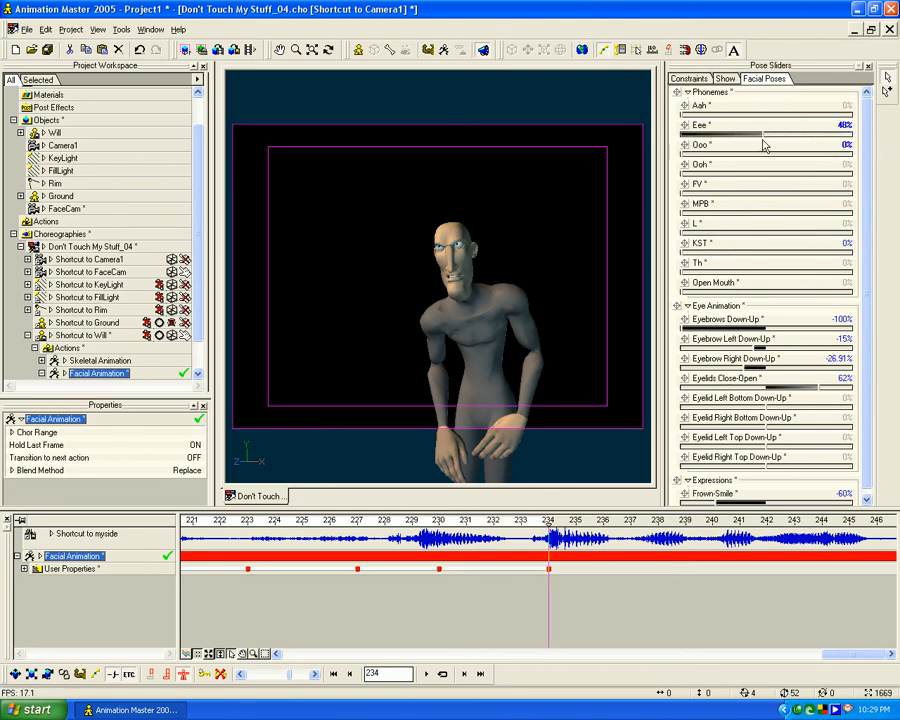
{"action": "left_click_drag", "start_coordinate": [707, 254], "coordinate": [844, 226]}
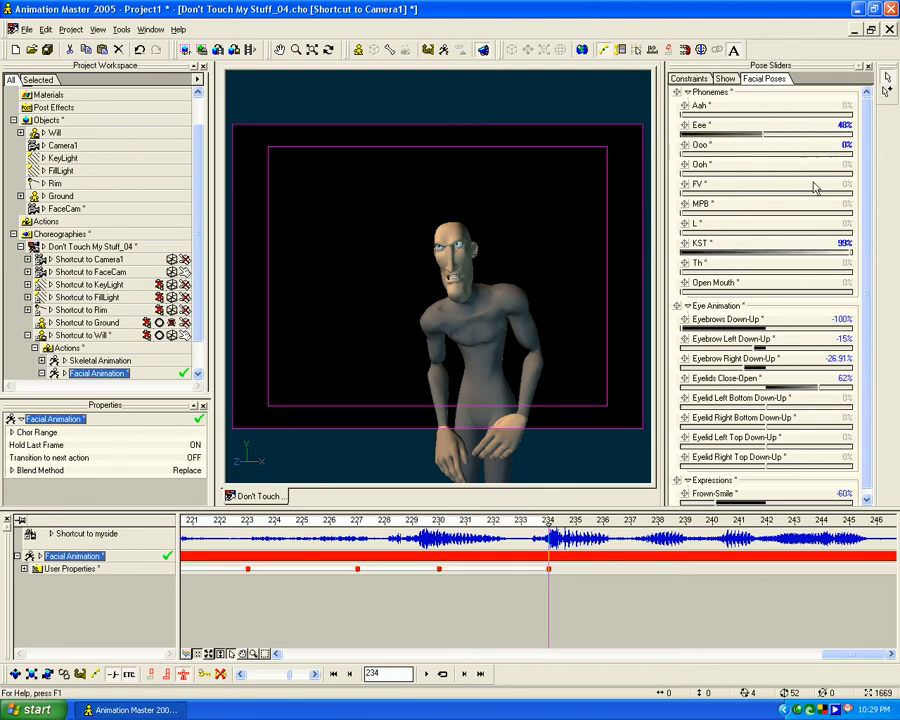
{"action": "left_click_drag", "start_coordinate": [745, 137], "coordinate": [667, 147]}
{"action": "left_click_drag", "start_coordinate": [848, 255], "coordinate": [856, 255]}
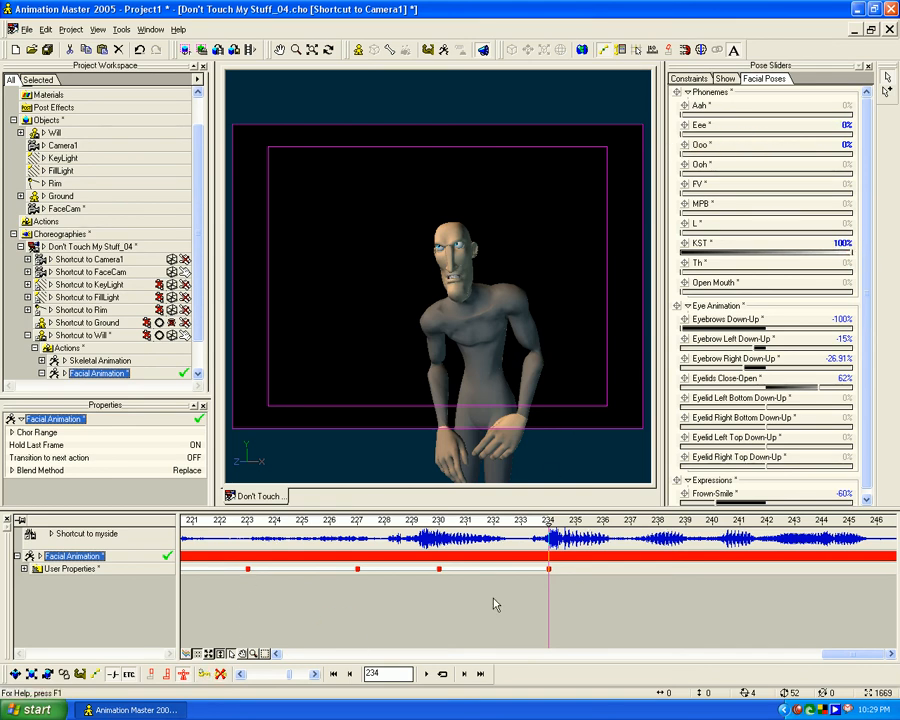
At frame 232, key an in-between mouth shape with Aah at 60.55%, Eee at 49% and KST at 0%
{"action": "mouse_move", "coordinate": [551, 541]}
{"action": "left_mouse_down"}
{"action": "mouse_move", "coordinate": [465, 522]}
{"action": "mouse_move", "coordinate": [604, 522]}
{"action": "mouse_move", "coordinate": [363, 522]}
{"action": "mouse_move", "coordinate": [494, 522]}
{"action": "left_mouse_up"}
{"action": "left_click_drag", "start_coordinate": [767, 154], "coordinate": [784, 114]}
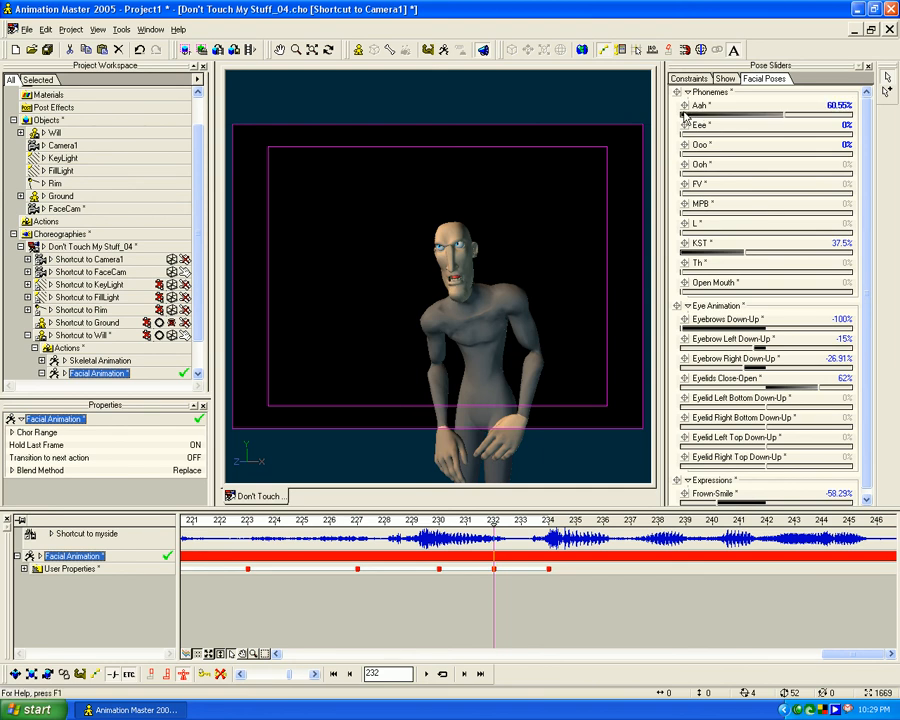
{"action": "left_click_drag", "start_coordinate": [743, 252], "coordinate": [629, 257]}
{"action": "left_click_drag", "start_coordinate": [683, 134], "coordinate": [763, 141]}
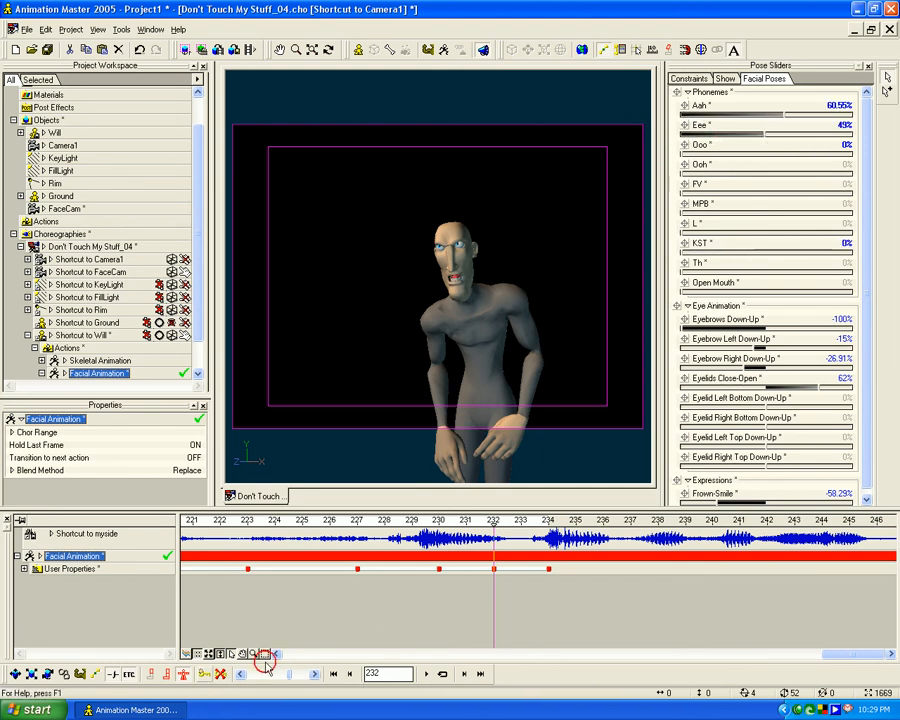
At frame 236, set the KST phoneme to 0% and Open Mouth to 78%, leaving Eee at 0%
{"action": "left_click_drag", "start_coordinate": [485, 522], "coordinate": [602, 521]}
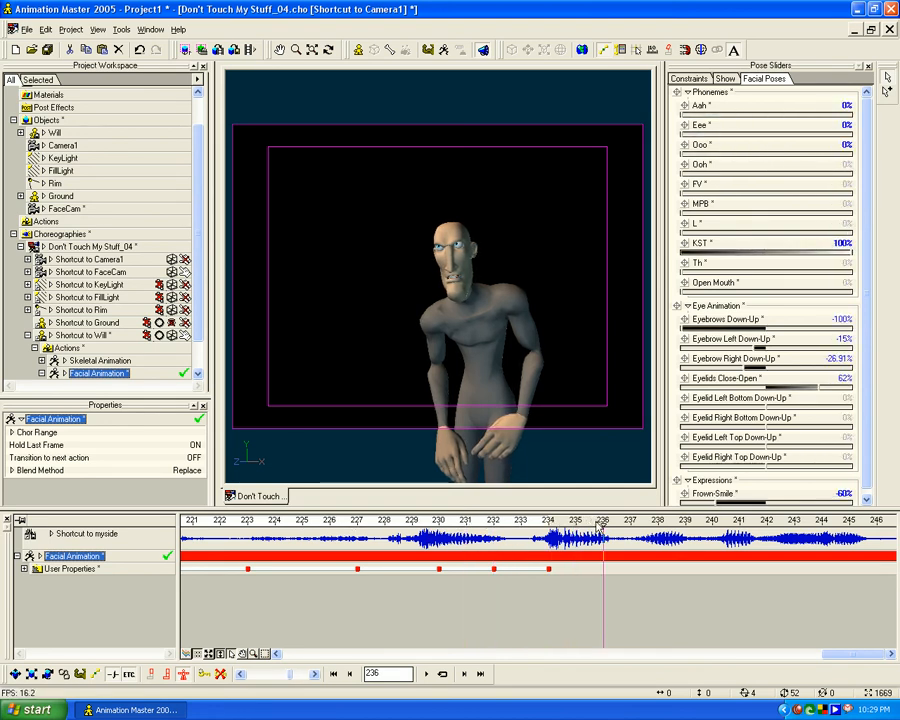
{"action": "left_click_drag", "start_coordinate": [716, 117], "coordinate": [812, 182]}
{"action": "left_click_drag", "start_coordinate": [847, 255], "coordinate": [679, 285]}
{"action": "left_click_drag", "start_coordinate": [783, 121], "coordinate": [822, 118]}
{"action": "left_click_drag", "start_coordinate": [700, 291], "coordinate": [740, 291]}
{"action": "left_click_drag", "start_coordinate": [824, 118], "coordinate": [623, 125]}
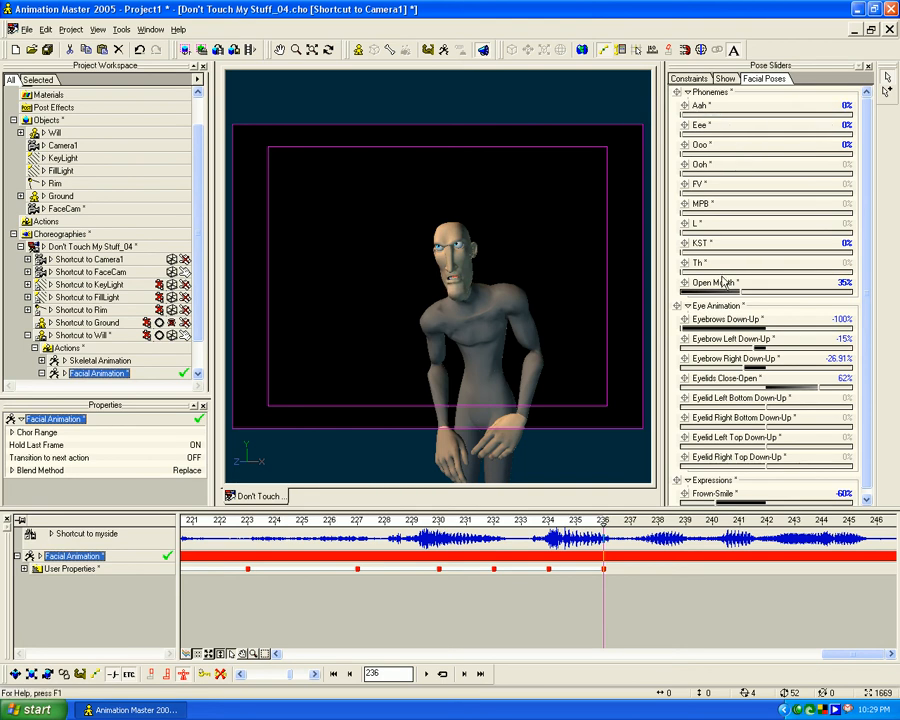
{"action": "left_click_drag", "start_coordinate": [741, 296], "coordinate": [828, 293]}
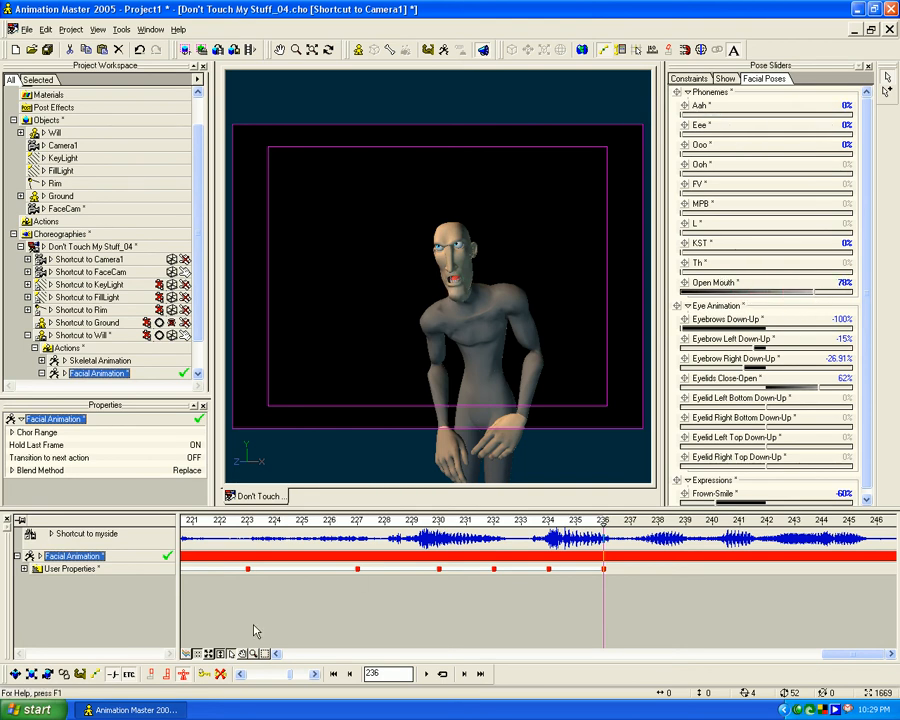
At frame 238, set the Ooo phoneme to 62% and Open Mouth to 0%
{"action": "left_click_drag", "start_coordinate": [605, 528], "coordinate": [572, 537]}
{"action": "left_click_drag", "start_coordinate": [631, 527], "coordinate": [657, 527]}
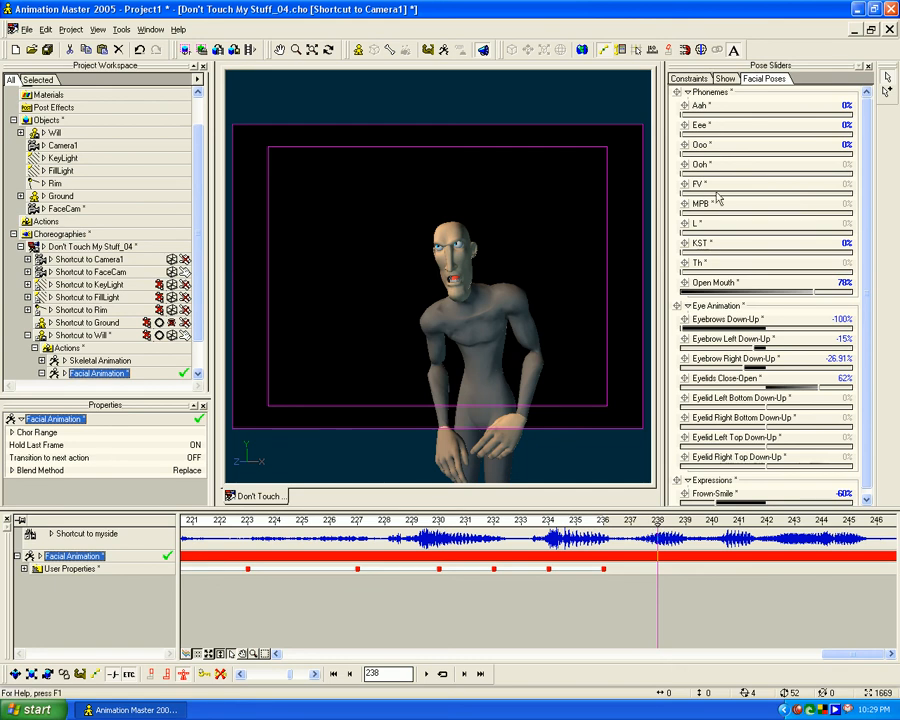
{"action": "left_click_drag", "start_coordinate": [683, 150], "coordinate": [792, 161]}
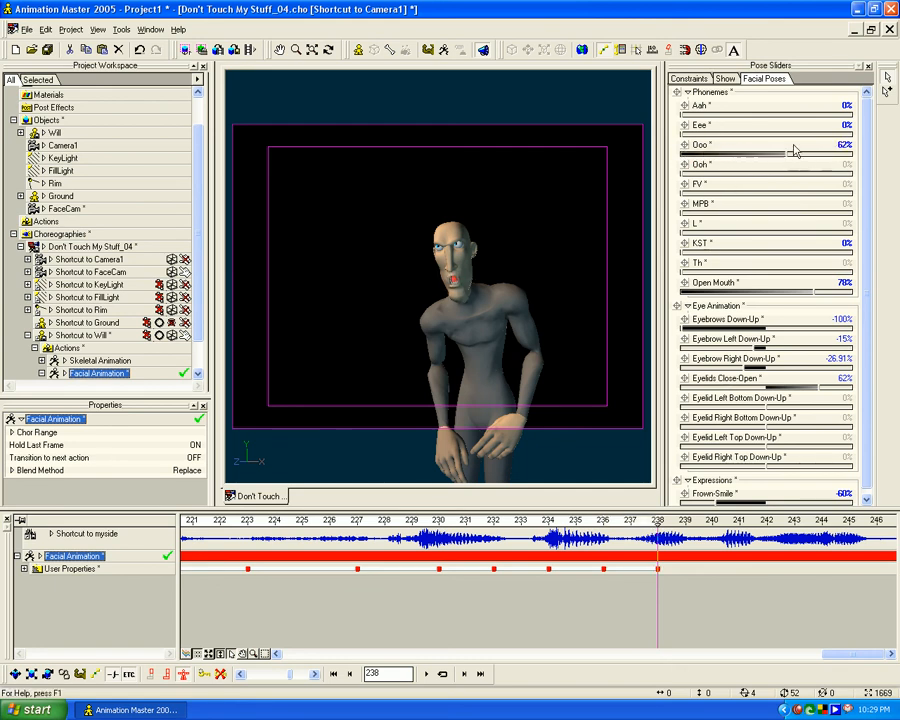
{"action": "left_click", "coordinate": [815, 293]}
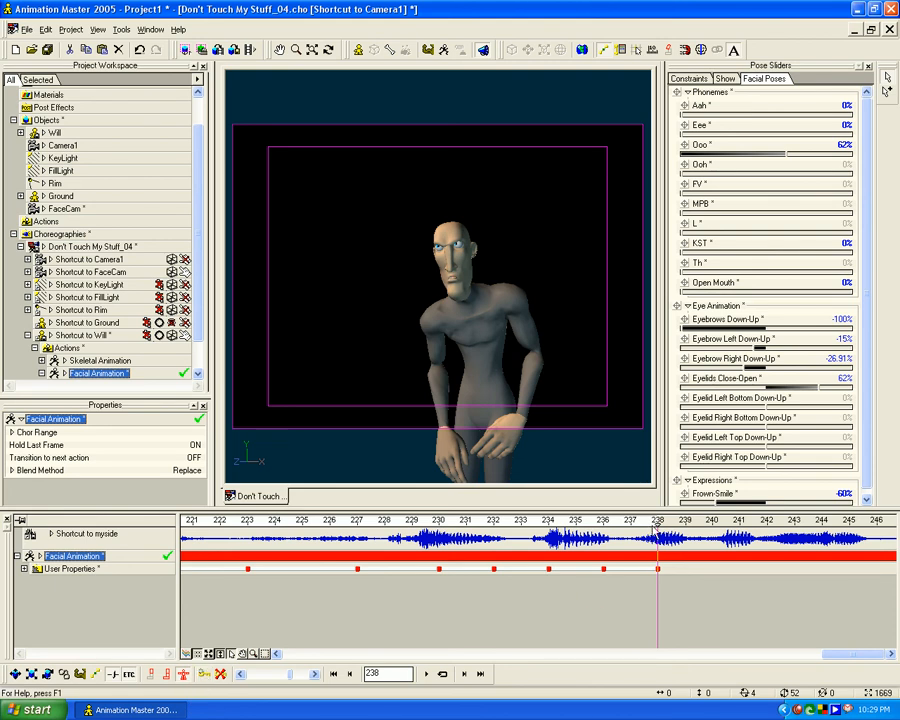
{"action": "key", "text": "space"}
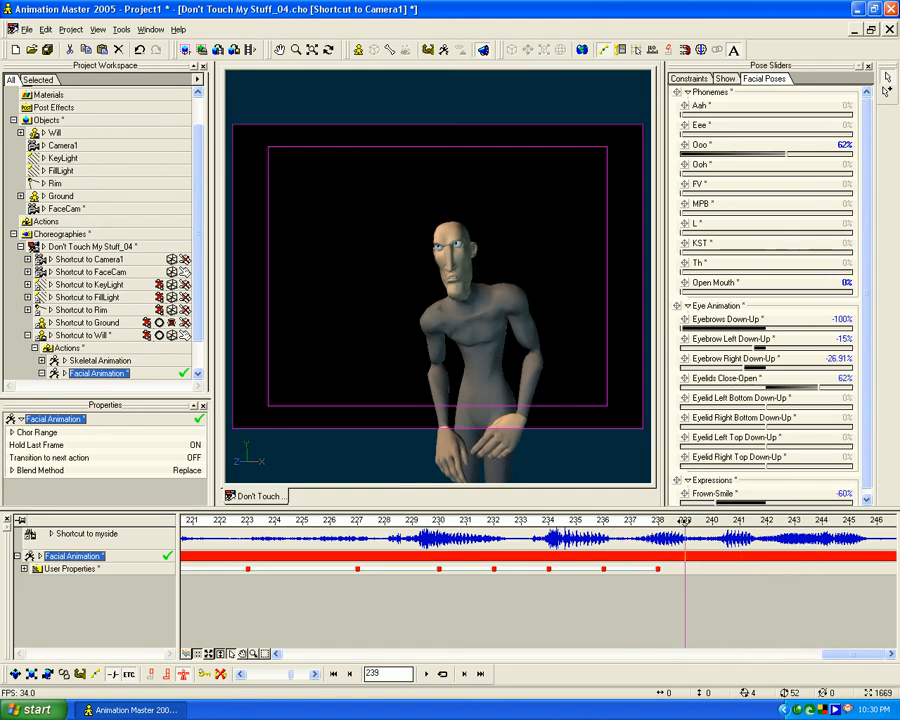
{"action": "key", "text": "space"}
{"action": "left_click_drag", "start_coordinate": [708, 522], "coordinate": [688, 522]}
{"action": "left_click_drag", "start_coordinate": [651, 569], "coordinate": [602, 568]}
{"action": "left_click", "coordinate": [649, 579]}
{"action": "left_click", "coordinate": [663, 590]}
{"action": "mouse_move", "coordinate": [655, 587]}
{"action": "left_mouse_down"}
{"action": "mouse_move", "coordinate": [630, 569]}
{"action": "mouse_move", "coordinate": [656, 568]}
{"action": "left_mouse_up"}
At frame 239, key the Ooo phoneme at 0% and FV at 100%
{"action": "left_click", "coordinate": [682, 523]}
{"action": "left_click_drag", "start_coordinate": [785, 160], "coordinate": [788, 163]}
{"action": "left_click_drag", "start_coordinate": [683, 153], "coordinate": [680, 153]}
{"action": "left_click_drag", "start_coordinate": [851, 203], "coordinate": [870, 197]}
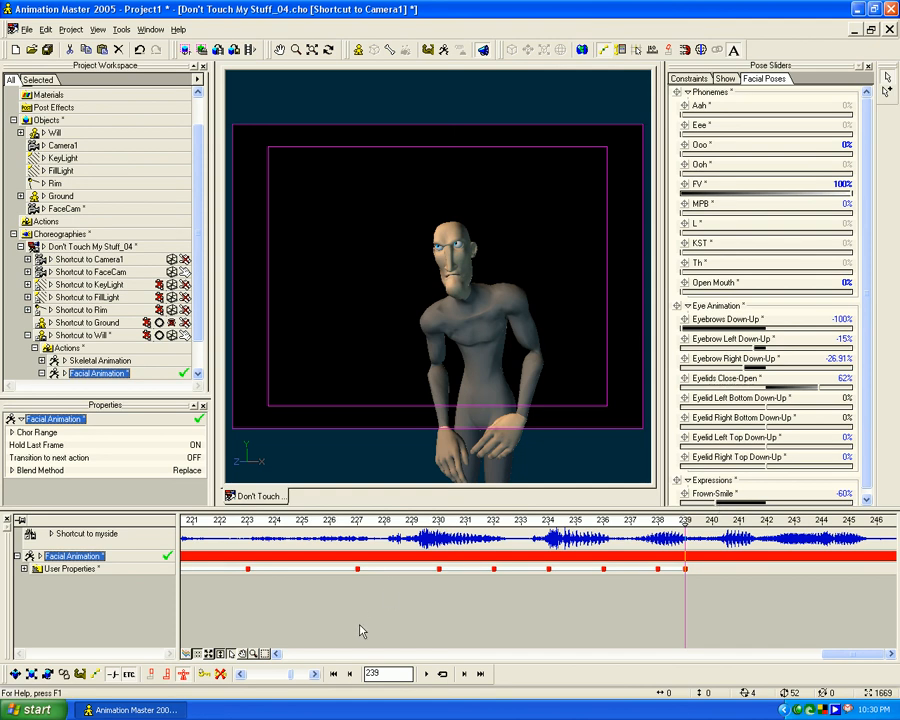
At frame 243, set the FV phoneme to 0% and MPB to 100%, and key the pose
{"action": "left_click_drag", "start_coordinate": [685, 521], "coordinate": [793, 520]}
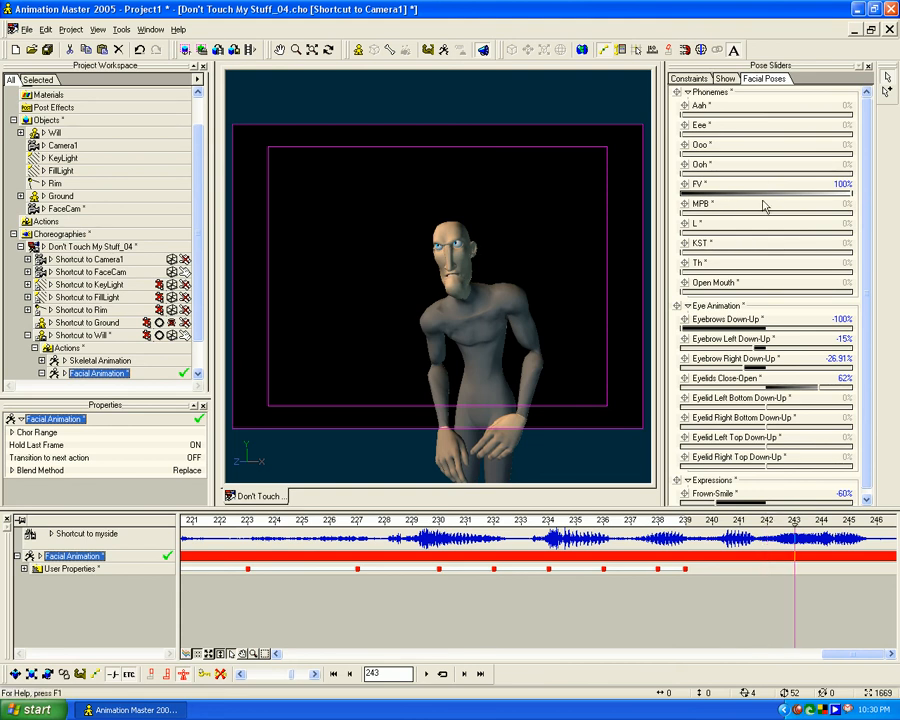
{"action": "left_click_drag", "start_coordinate": [770, 192], "coordinate": [633, 198]}
{"action": "left_click_drag", "start_coordinate": [686, 212], "coordinate": [884, 216]}
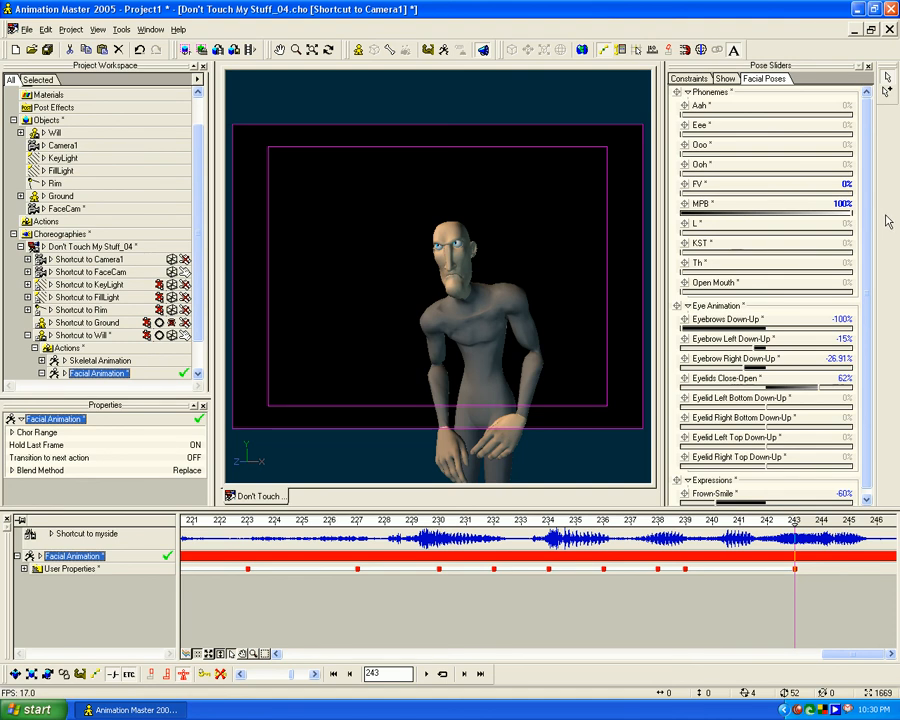
{"action": "left_click", "coordinate": [206, 675]}
At frame 241, key an in-between mouth shape with Aah at 33.55% and both FV and MPB at 0%
{"action": "left_click_drag", "start_coordinate": [795, 522], "coordinate": [737, 526]}
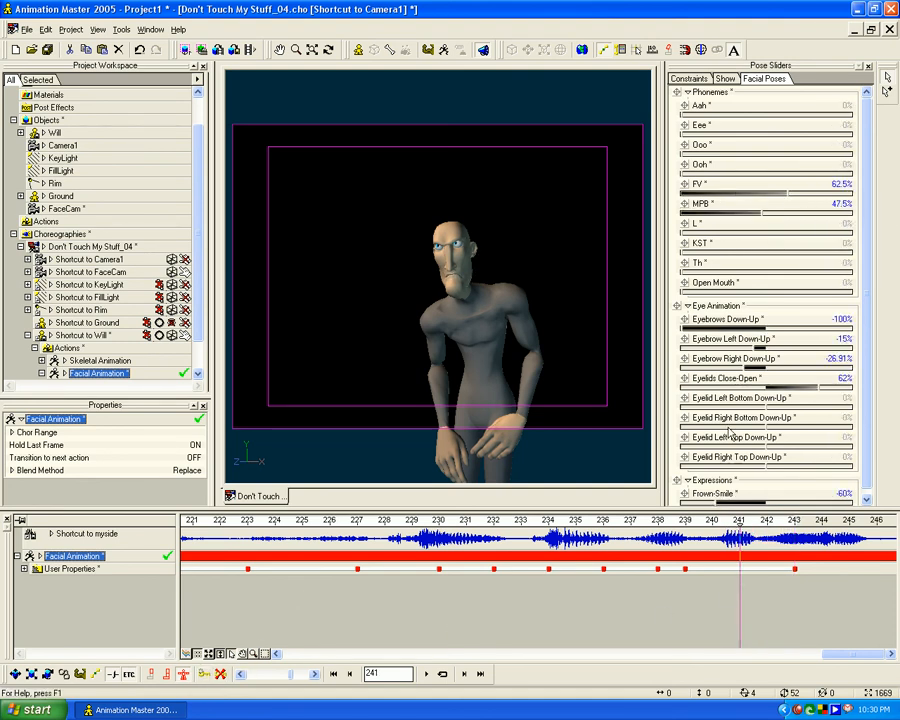
{"action": "left_click_drag", "start_coordinate": [683, 114], "coordinate": [720, 118]}
{"action": "left_click_drag", "start_coordinate": [786, 191], "coordinate": [672, 200]}
{"action": "left_click_drag", "start_coordinate": [761, 212], "coordinate": [673, 211]}
{"action": "mouse_move", "coordinate": [718, 114]}
{"action": "left_mouse_down"}
{"action": "mouse_move", "coordinate": [716, 124]}
{"action": "mouse_move", "coordinate": [724, 122]}
{"action": "left_mouse_up"}
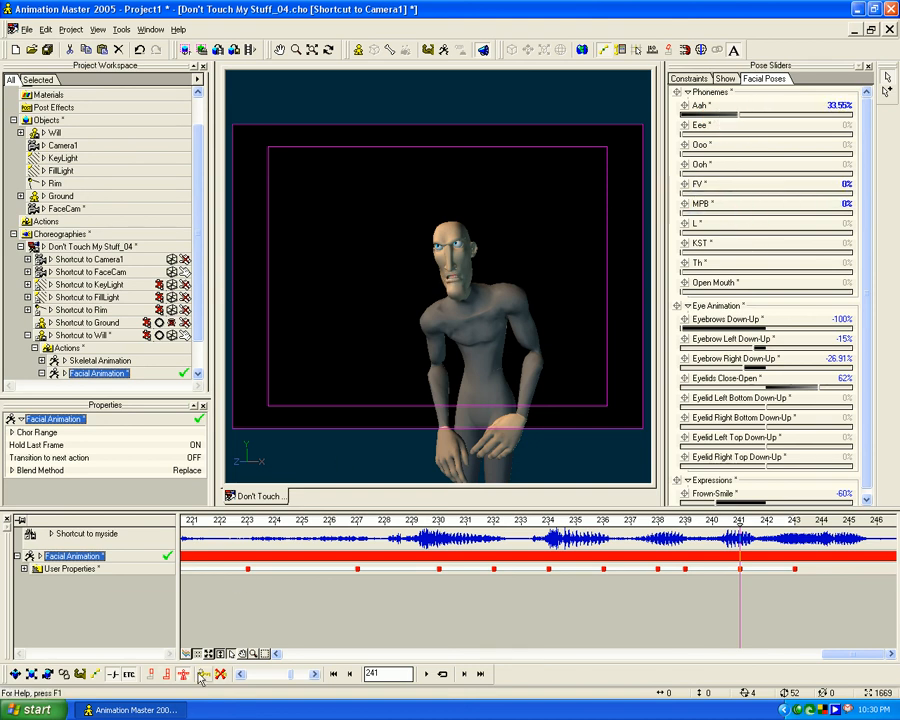
At frame 245, set the Aah phoneme to 44.53%, MPB to 0% and L to 35%
{"action": "left_click_drag", "start_coordinate": [738, 522], "coordinate": [839, 520]}
{"action": "middle_click_drag", "start_coordinate": [810, 597], "coordinate": [449, 592]}
{"action": "mouse_move", "coordinate": [489, 522]}
{"action": "left_mouse_down"}
{"action": "mouse_move", "coordinate": [445, 522]}
{"action": "mouse_move", "coordinate": [501, 524]}
{"action": "left_mouse_up"}
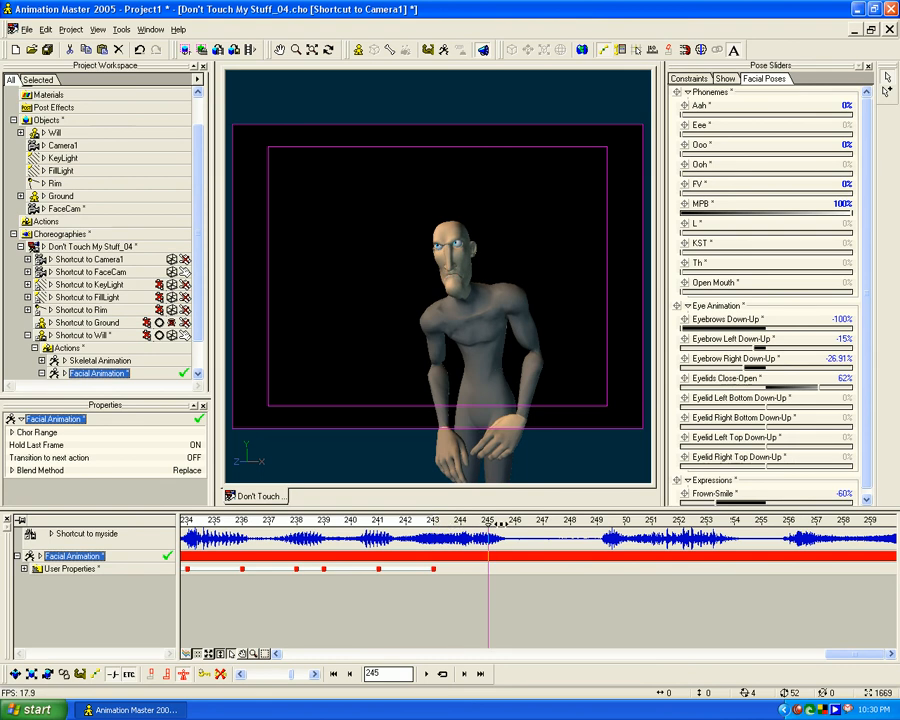
{"action": "left_click_drag", "start_coordinate": [690, 115], "coordinate": [757, 115]}
{"action": "left_click_drag", "start_coordinate": [783, 218], "coordinate": [622, 224]}
{"action": "left_click_drag", "start_coordinate": [790, 229], "coordinate": [742, 240]}
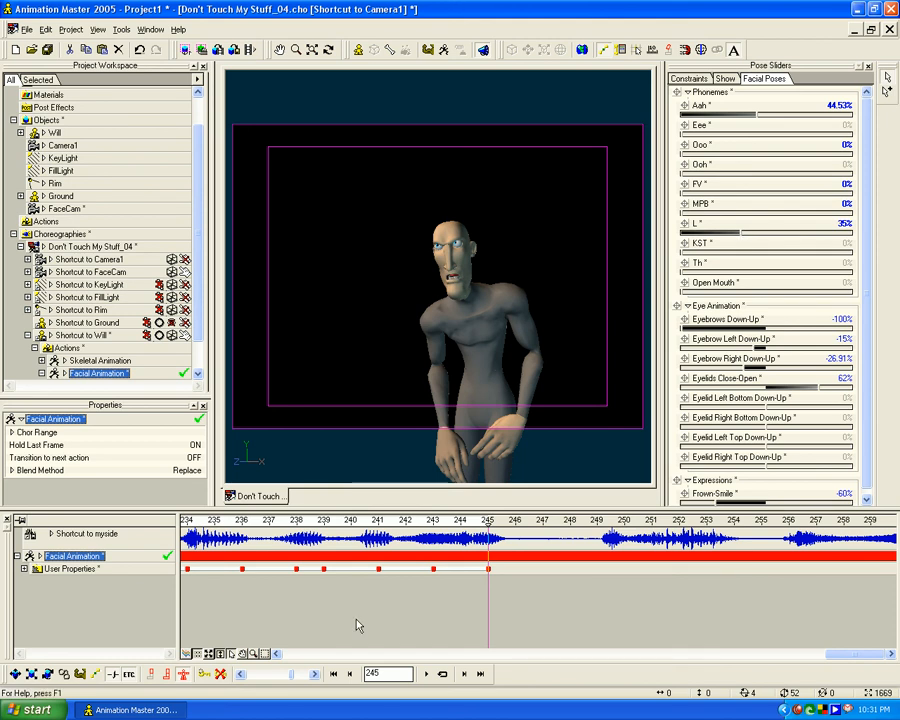
{"action": "left_click", "coordinate": [279, 632]}
At frame 249, set the Aah and L phonemes to 0%, KST to 100% and Eee to 30%
{"action": "left_click_drag", "start_coordinate": [492, 520], "coordinate": [600, 520]}
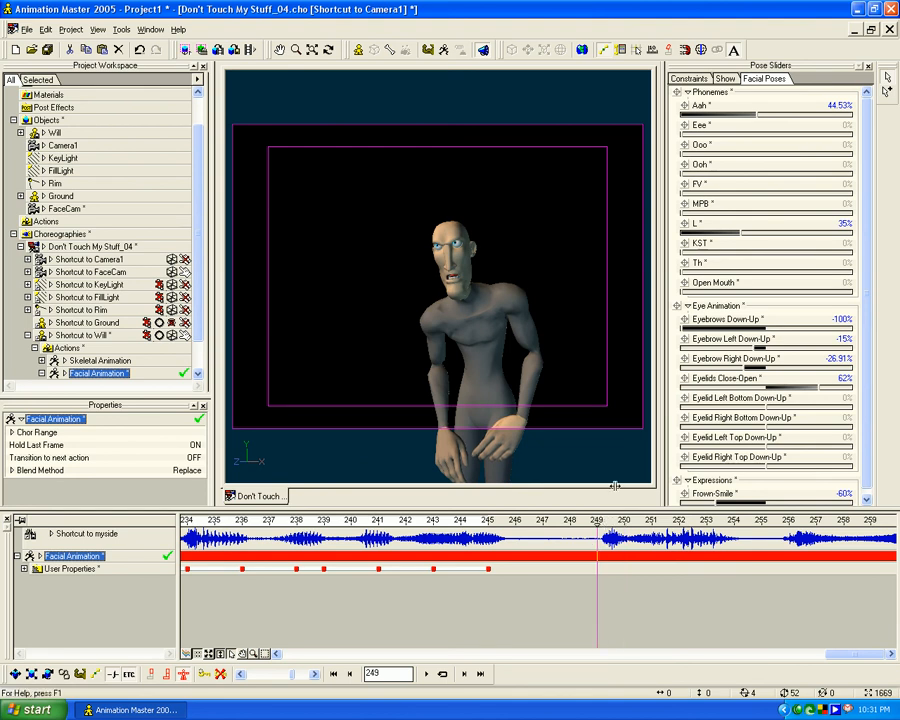
{"action": "left_click_drag", "start_coordinate": [755, 115], "coordinate": [656, 148]}
{"action": "left_click_drag", "start_coordinate": [737, 235], "coordinate": [818, 252]}
{"action": "left_click_drag", "start_coordinate": [685, 234], "coordinate": [664, 233]}
{"action": "left_click_drag", "start_coordinate": [814, 252], "coordinate": [856, 254]}
{"action": "left_click_drag", "start_coordinate": [684, 135], "coordinate": [737, 143]}
{"action": "left_click", "coordinate": [521, 624]}
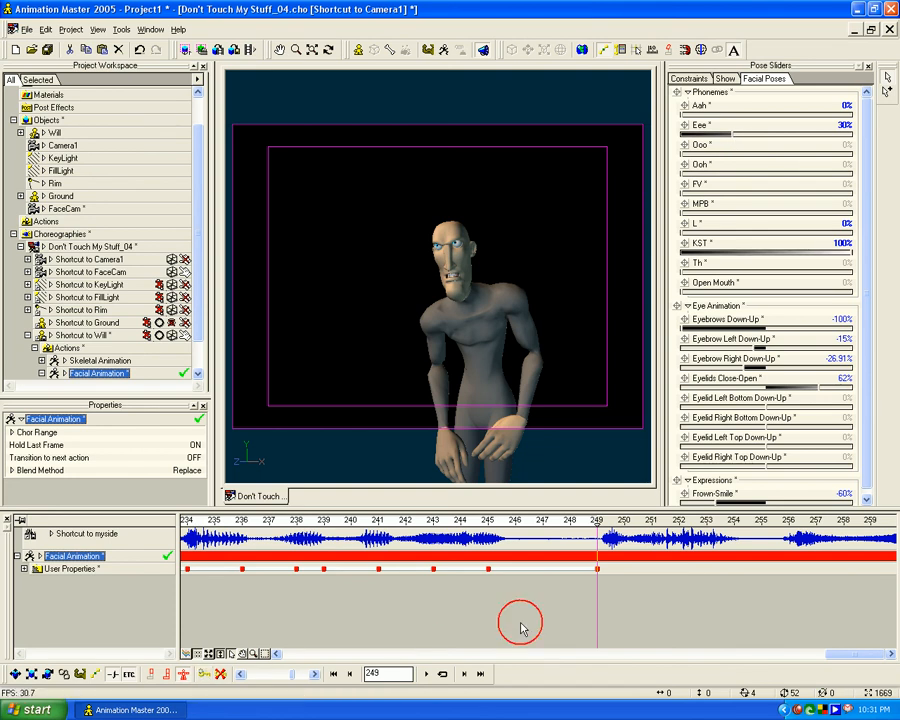
At frame 253, key the Aah phoneme at 87%, Eee at 0% and KST at 88%
{"action": "left_click_drag", "start_coordinate": [597, 523], "coordinate": [783, 546]}
{"action": "middle_click_drag", "start_coordinate": [752, 586], "coordinate": [396, 638]}
{"action": "left_click_drag", "start_coordinate": [452, 520], "coordinate": [593, 521]}
{"action": "left_click_drag", "start_coordinate": [684, 115], "coordinate": [830, 117]}
{"action": "left_click_drag", "start_coordinate": [732, 135], "coordinate": [648, 134]}
{"action": "left_click_drag", "start_coordinate": [842, 245], "coordinate": [655, 263]}
{"action": "left_click_drag", "start_coordinate": [706, 136], "coordinate": [810, 142]}
{"action": "left_click_drag", "start_coordinate": [690, 252], "coordinate": [811, 254]}
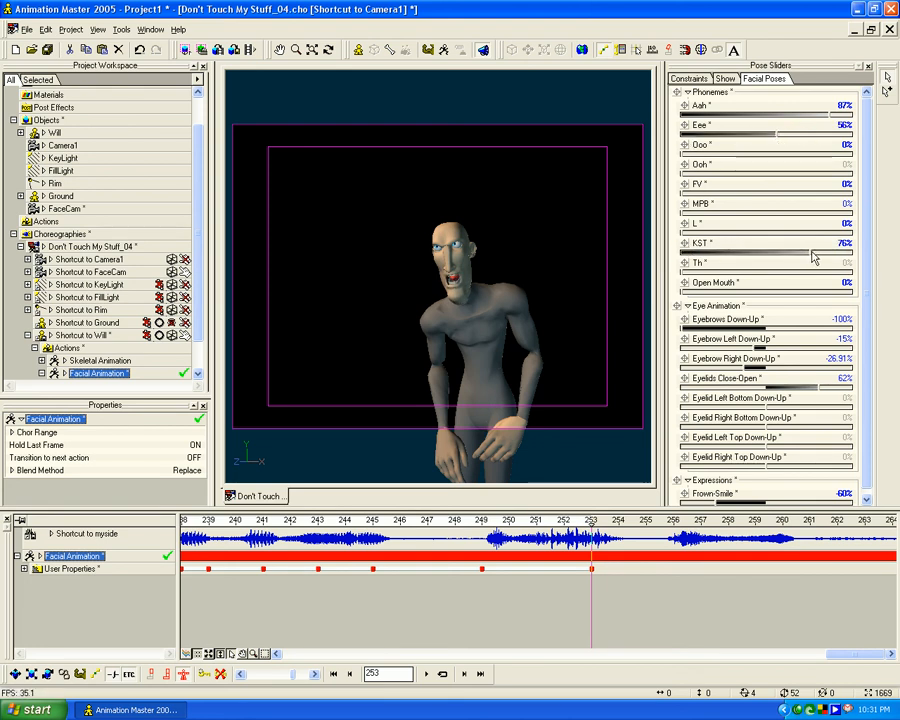
{"action": "left_click_drag", "start_coordinate": [797, 135], "coordinate": [667, 144]}
{"action": "left_click_drag", "start_coordinate": [811, 252], "coordinate": [840, 255]}
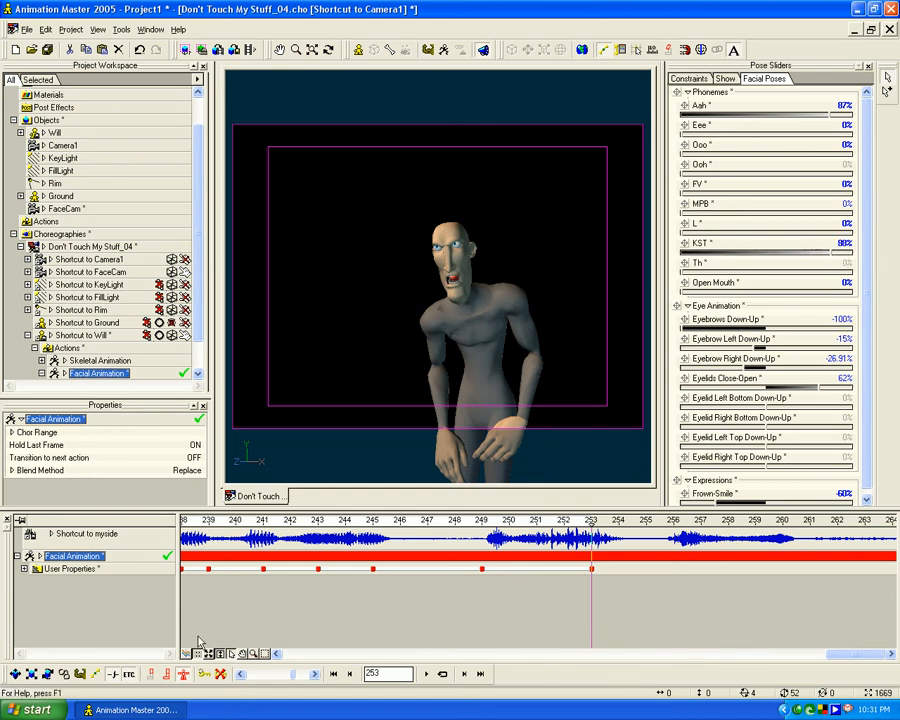
{"action": "mouse_move", "coordinate": [597, 524]}
{"action": "left_mouse_down"}
{"action": "mouse_move", "coordinate": [781, 524]}
{"action": "mouse_move", "coordinate": [490, 524]}
{"action": "mouse_move", "coordinate": [592, 524]}
{"action": "left_mouse_up"}
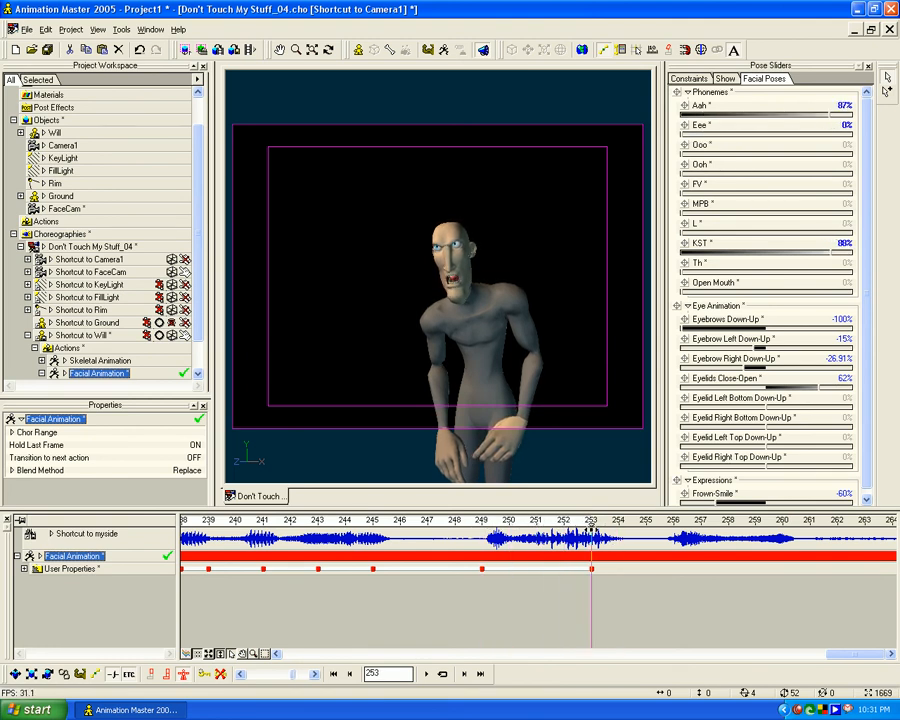
At frame 253, set Eyebrows Down-Up to -79%, Eyebrow Left to 100%, Eyebrow Right to 95% and Eyelids Close-Open to 100%
{"action": "left_click_drag", "start_coordinate": [709, 331], "coordinate": [808, 332]}
{"action": "left_click", "coordinate": [834, 340]}
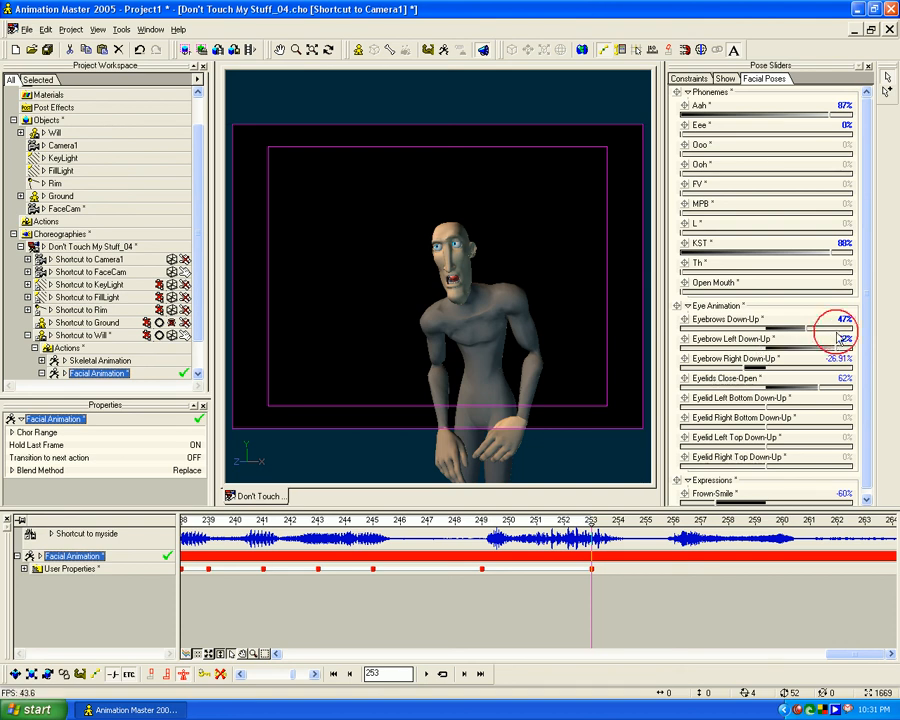
{"action": "left_click_drag", "start_coordinate": [745, 368], "coordinate": [699, 331]}
{"action": "mouse_move", "coordinate": [826, 366]}
{"action": "left_mouse_down"}
{"action": "mouse_move", "coordinate": [848, 366]}
{"action": "mouse_move", "coordinate": [837, 347]}
{"action": "left_mouse_up"}
{"action": "left_click_drag", "start_coordinate": [788, 382], "coordinate": [845, 382]}
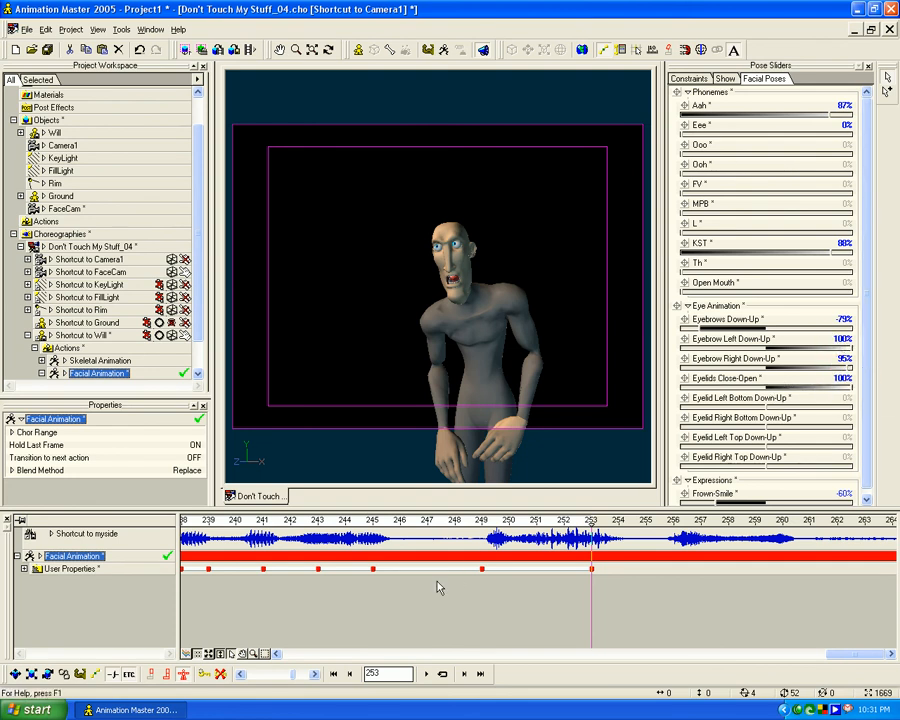
Set the Aah phoneme to 0% at frame 256, and set Eee to 100% and KST to 0% at frame 261
{"action": "left_click_drag", "start_coordinate": [590, 524], "coordinate": [681, 502]}
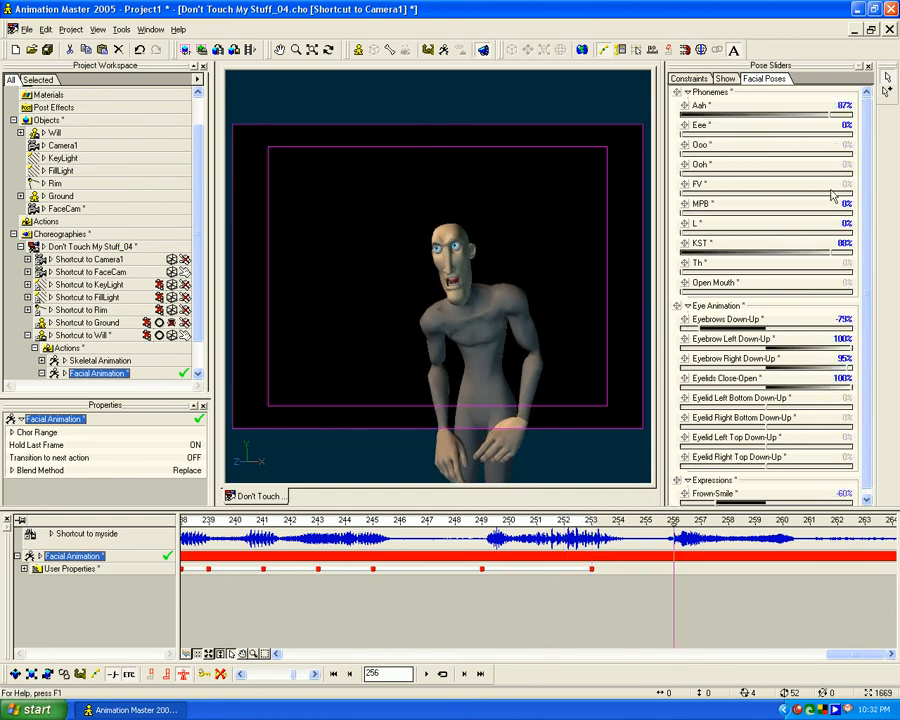
{"action": "left_click_drag", "start_coordinate": [830, 117], "coordinate": [614, 133]}
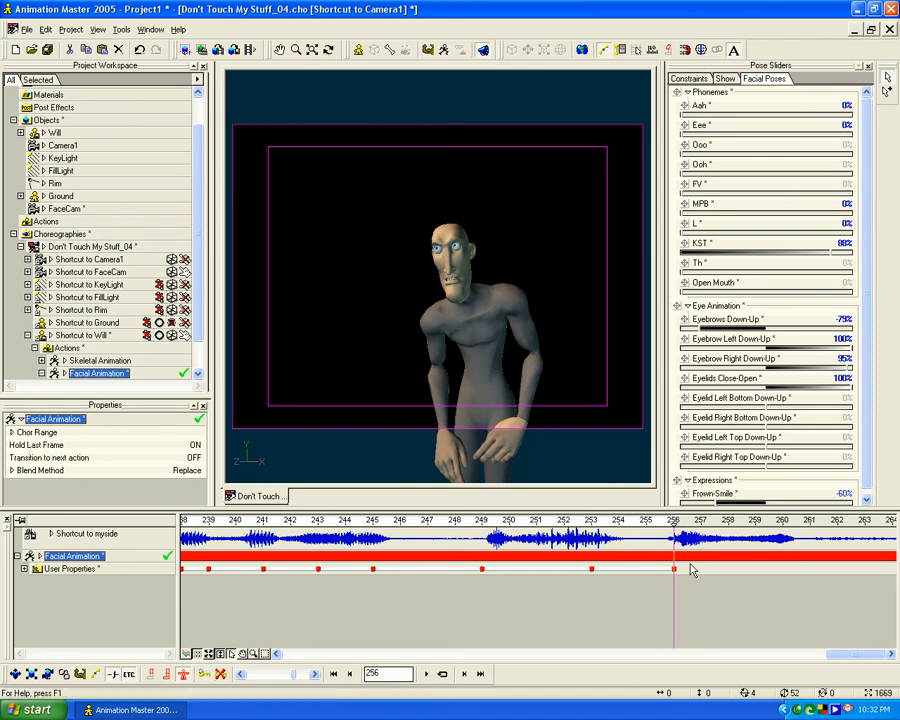
{"action": "mouse_move", "coordinate": [670, 522]}
{"action": "left_mouse_down"}
{"action": "mouse_move", "coordinate": [782, 521]}
{"action": "mouse_move", "coordinate": [804, 503]}
{"action": "left_mouse_up"}
{"action": "left_click_drag", "start_coordinate": [709, 137], "coordinate": [862, 149]}
{"action": "left_click_drag", "start_coordinate": [834, 252], "coordinate": [632, 262]}
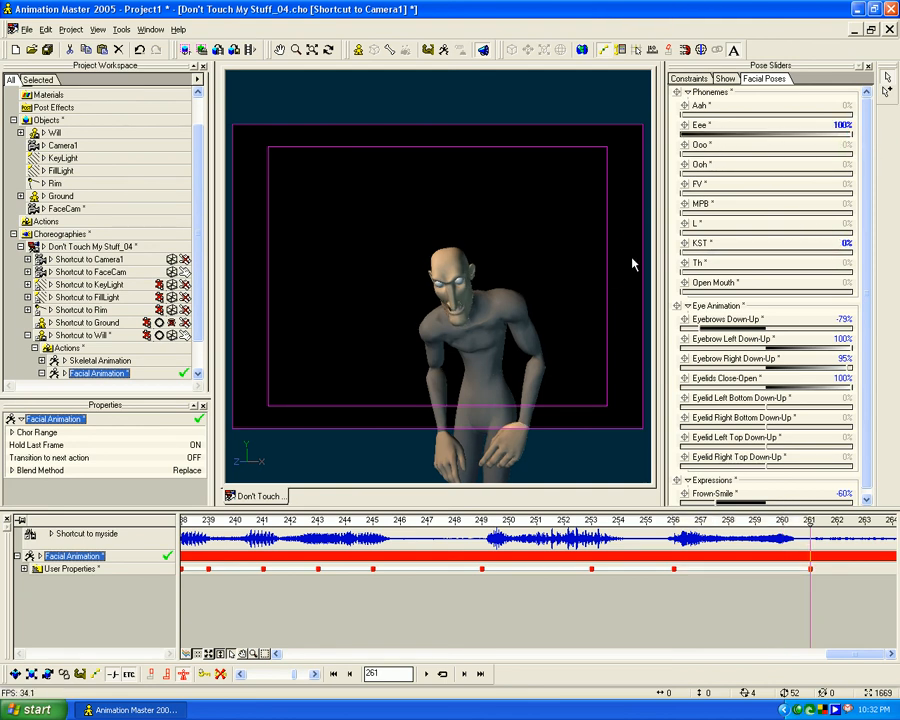
At frame 261, set Eyebrows Down-Up to -100%, Eyebrow Left to -18.75%, Eyebrow Right to -17% and Eyelids Close-Open to -100%
{"action": "left_click_drag", "start_coordinate": [702, 328], "coordinate": [676, 330]}
{"action": "mouse_move", "coordinate": [849, 347]}
{"action": "left_mouse_down"}
{"action": "mouse_move", "coordinate": [829, 346]}
{"action": "mouse_move", "coordinate": [849, 345]}
{"action": "left_mouse_up"}
{"action": "left_click_drag", "start_coordinate": [845, 368], "coordinate": [682, 392]}
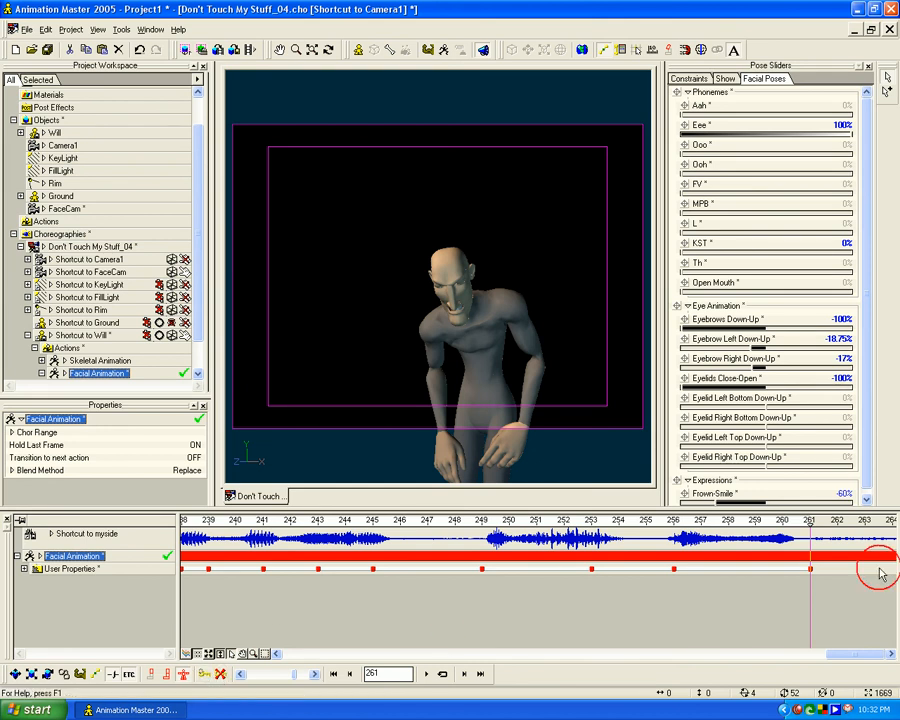
At frame 258, key an in-between mouth shape with the Aah phoneme at 28%
{"action": "left_click_drag", "start_coordinate": [807, 524], "coordinate": [740, 527]}
{"action": "left_click_drag", "start_coordinate": [704, 114], "coordinate": [731, 120]}
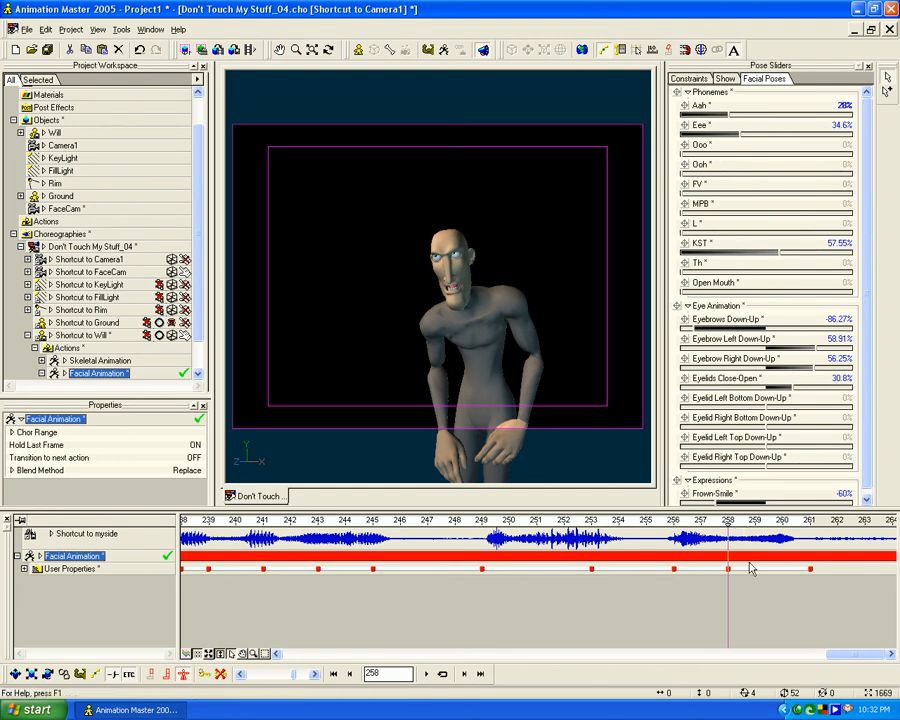
{"action": "left_click_drag", "start_coordinate": [728, 521], "coordinate": [890, 521]}
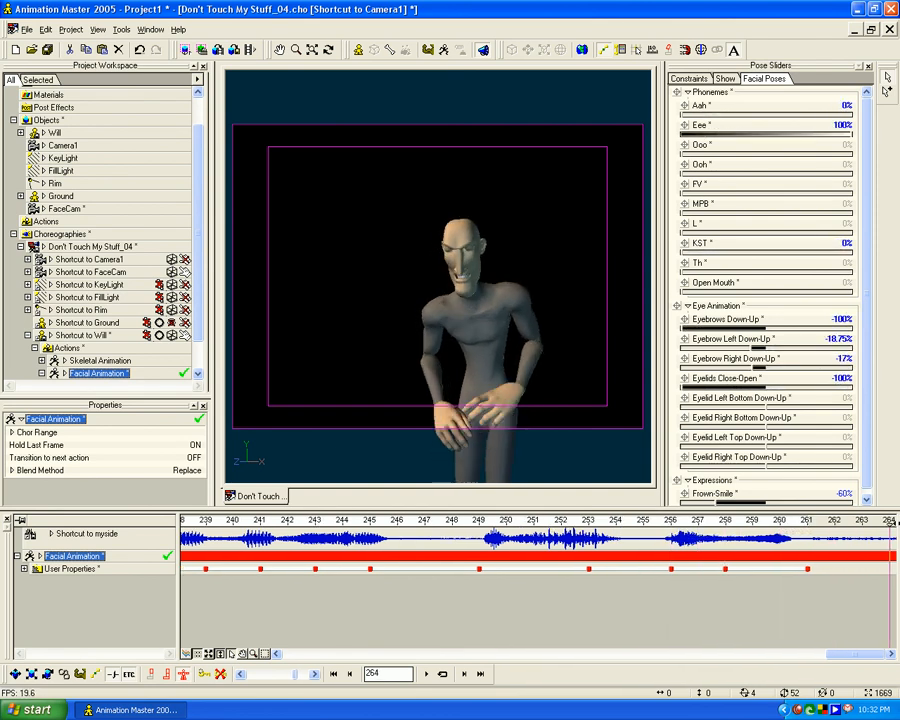
At frame 265, set the Aah phoneme to 10%, Eee to 41% and Open Mouth to 33%
{"action": "left_click_drag", "start_coordinate": [485, 521], "coordinate": [531, 524]}
{"action": "left_click_drag", "start_coordinate": [851, 134], "coordinate": [697, 117]}
{"action": "left_click_drag", "start_coordinate": [684, 292], "coordinate": [739, 291]}
{"action": "left_click_drag", "start_coordinate": [685, 135], "coordinate": [754, 140]}
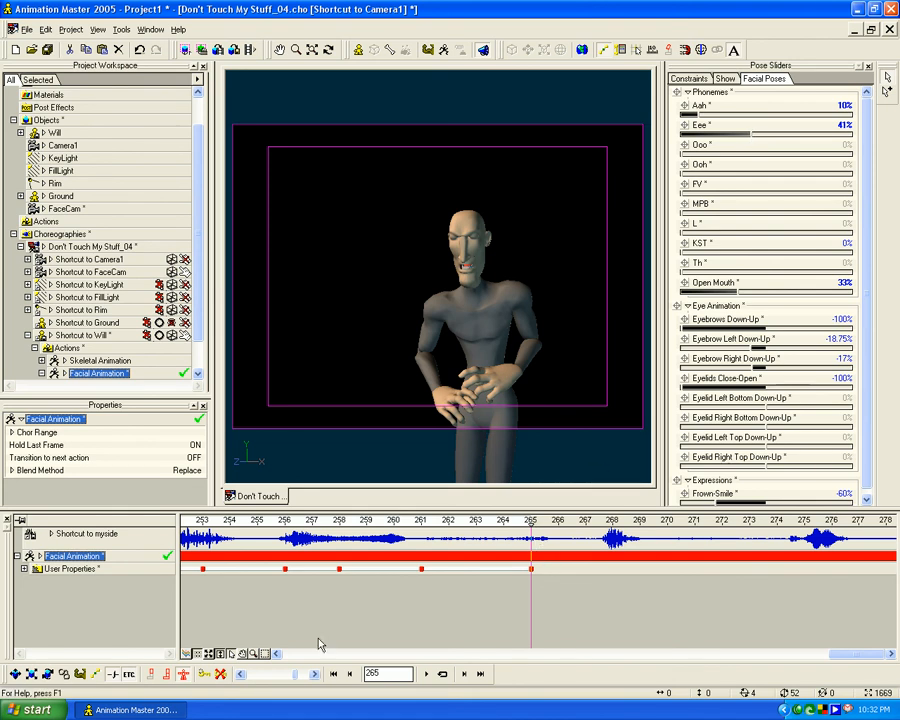
At frame 268, set Aah to 0%, Eee to 96%, Open Mouth to 49% and Eyebrows Down-Up to 2%, and key the pose
{"action": "mouse_move", "coordinate": [532, 522]}
{"action": "left_mouse_down"}
{"action": "mouse_move", "coordinate": [562, 505]}
{"action": "mouse_move", "coordinate": [724, 498]}
{"action": "mouse_move", "coordinate": [862, 503]}
{"action": "mouse_move", "coordinate": [889, 515]}
{"action": "mouse_move", "coordinate": [478, 577]}
{"action": "mouse_move", "coordinate": [862, 577]}
{"action": "mouse_move", "coordinate": [427, 626]}
{"action": "left_mouse_up"}
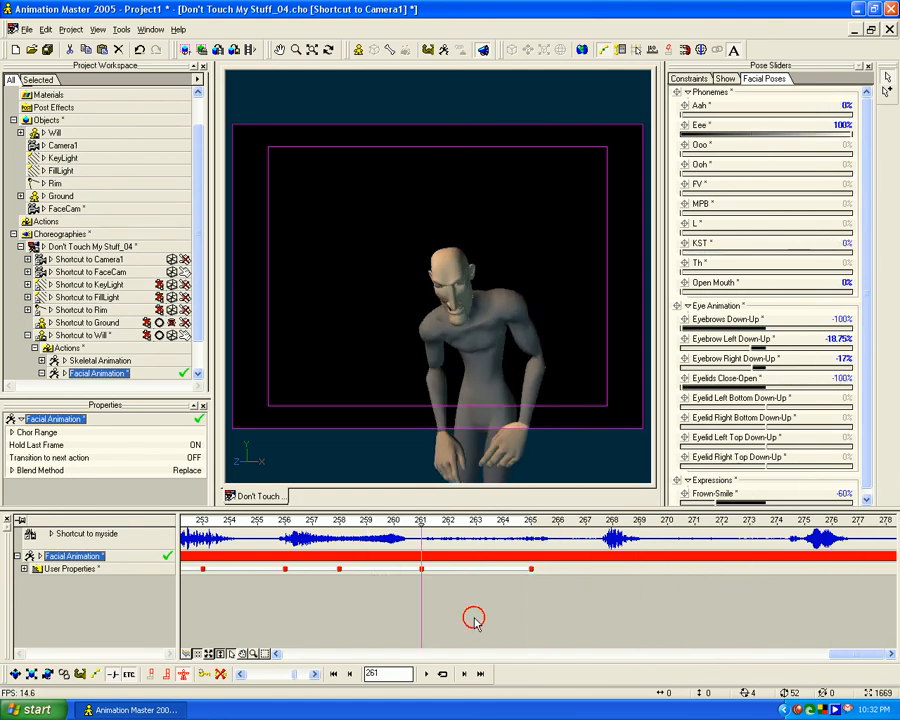
{"action": "scroll", "coordinate": [480, 622], "scroll_direction": "down", "scroll_amount": 10}
{"action": "scroll", "coordinate": [420, 617], "scroll_direction": "up", "scroll_amount": 4}
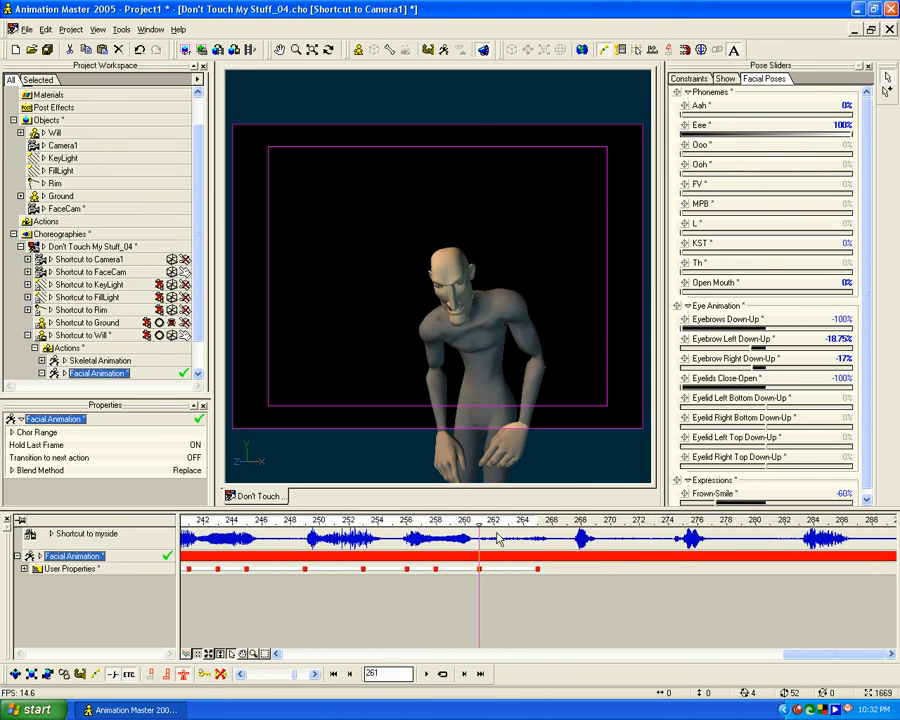
{"action": "mouse_move", "coordinate": [483, 522]}
{"action": "left_mouse_down"}
{"action": "mouse_move", "coordinate": [554, 520]}
{"action": "mouse_move", "coordinate": [421, 520]}
{"action": "mouse_move", "coordinate": [538, 511]}
{"action": "left_mouse_up"}
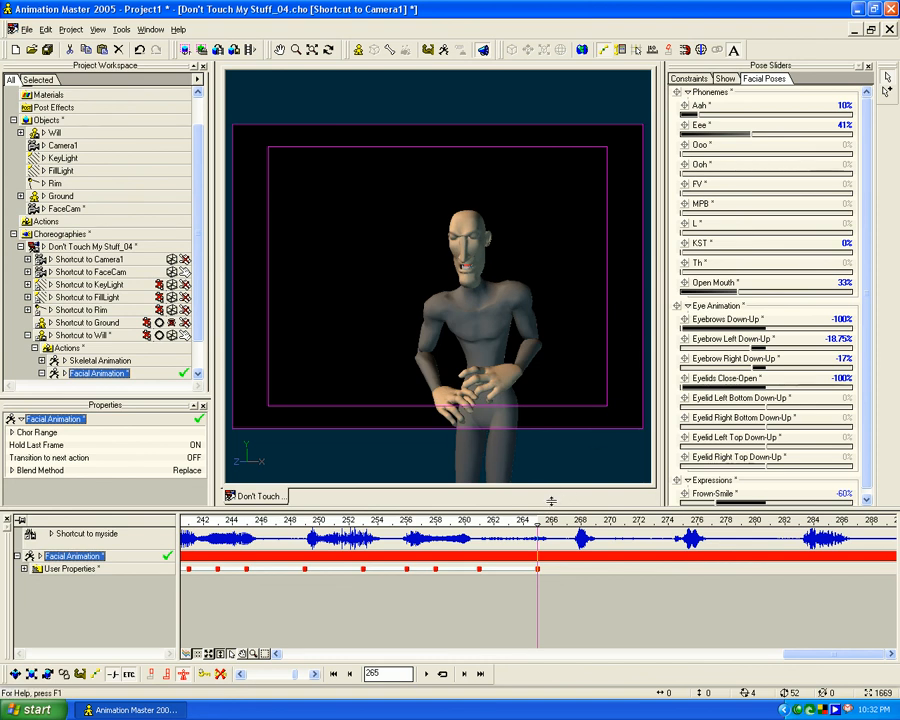
{"action": "left_click_drag", "start_coordinate": [545, 521], "coordinate": [580, 519]}
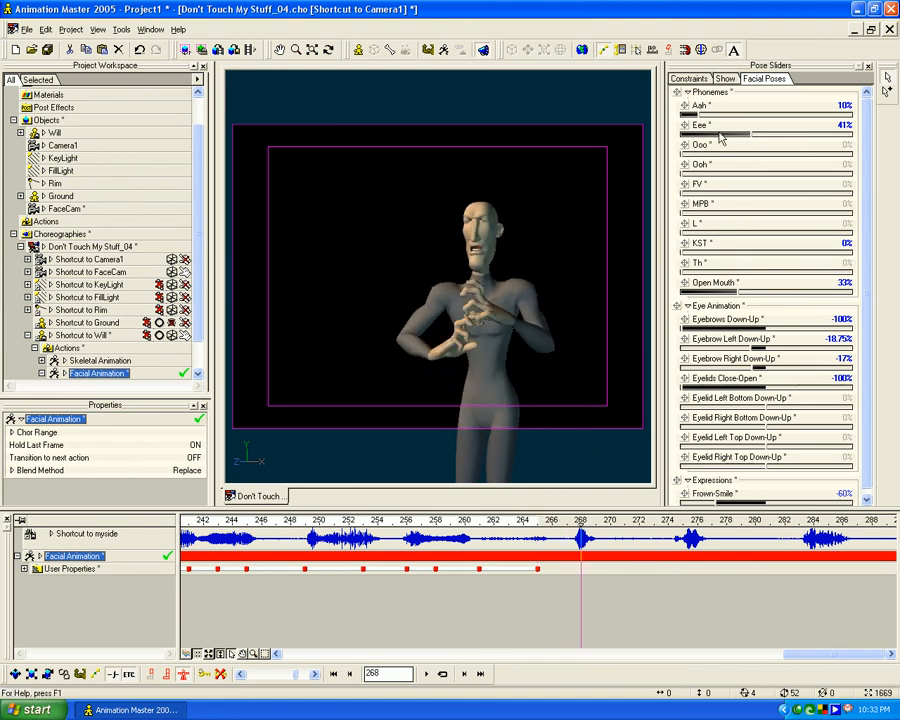
{"action": "left_click_drag", "start_coordinate": [763, 137], "coordinate": [853, 145]}
{"action": "left_click_drag", "start_coordinate": [697, 114], "coordinate": [646, 114]}
{"action": "left_click_drag", "start_coordinate": [720, 293], "coordinate": [712, 287]}
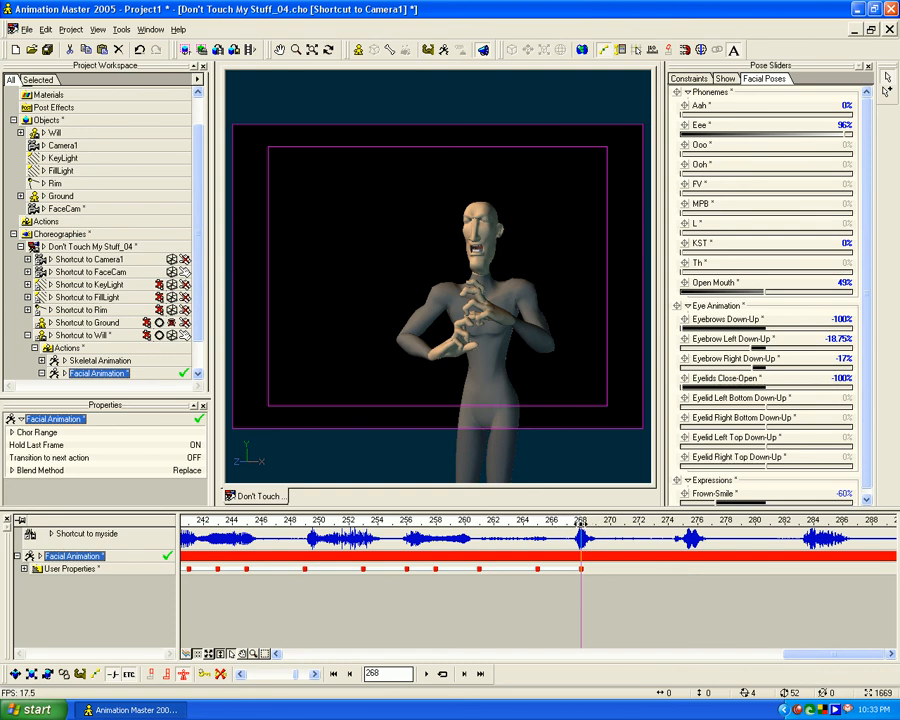
{"action": "left_click_drag", "start_coordinate": [690, 340], "coordinate": [768, 336]}
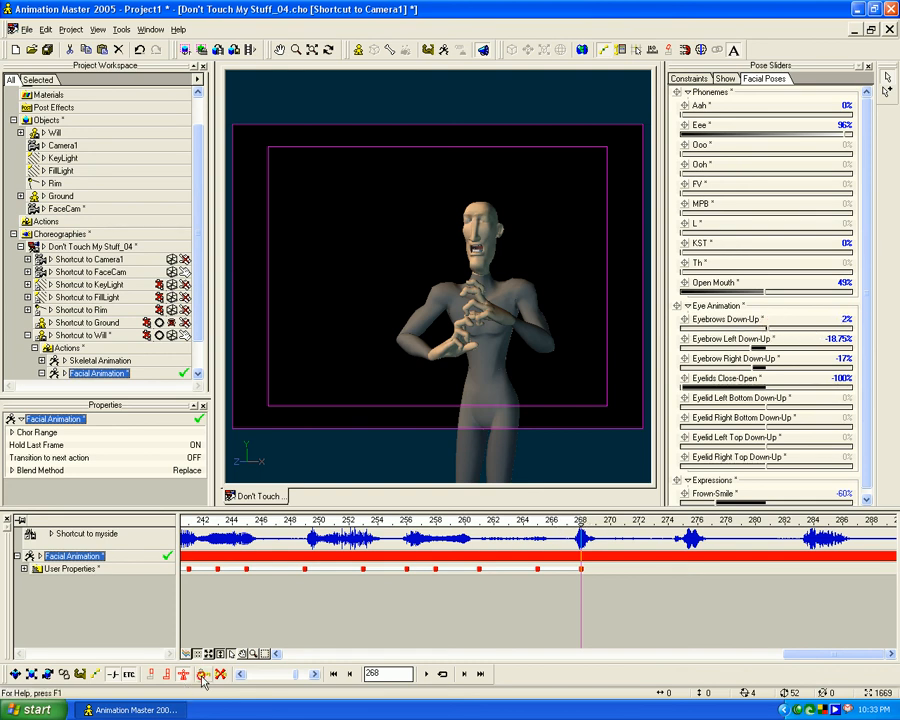
{"action": "key", "text": "space"}
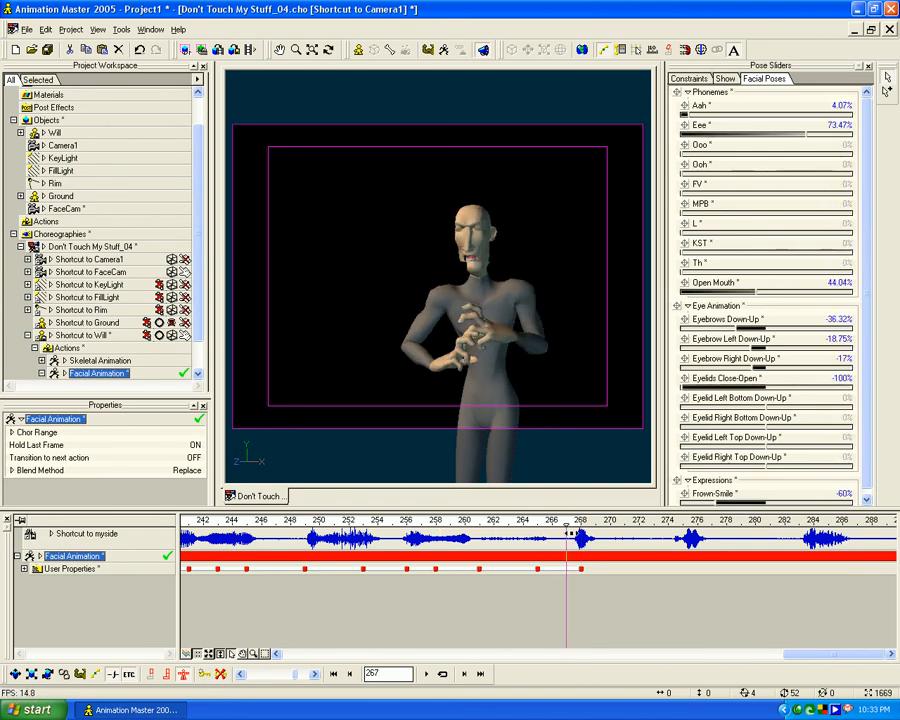
At frame 274, set KST to 100%, Eee and Open Mouth to 0% and Eyebrows Down-Up to 100%, and key the pose
{"action": "key", "text": "space"}
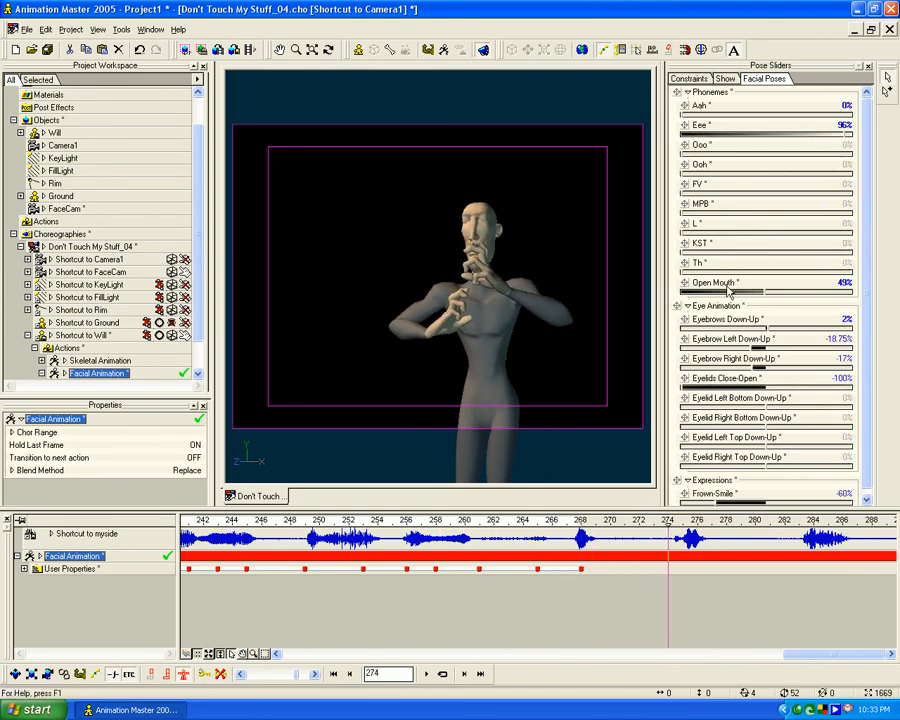
{"action": "left_click_drag", "start_coordinate": [856, 136], "coordinate": [862, 134]}
{"action": "left_click_drag", "start_coordinate": [765, 291], "coordinate": [855, 257]}
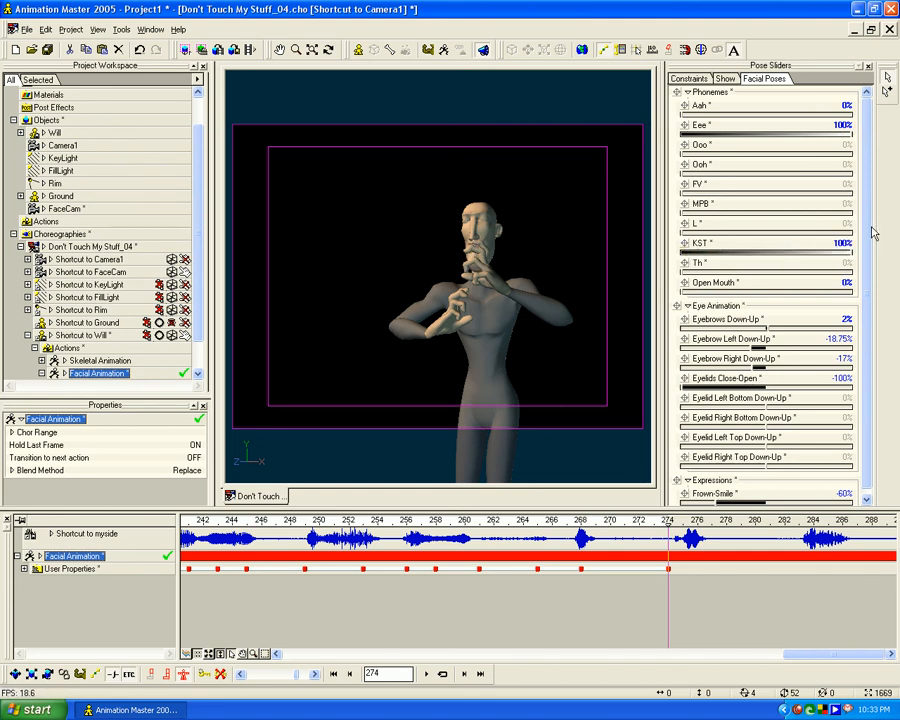
{"action": "left_click_drag", "start_coordinate": [856, 136], "coordinate": [660, 145]}
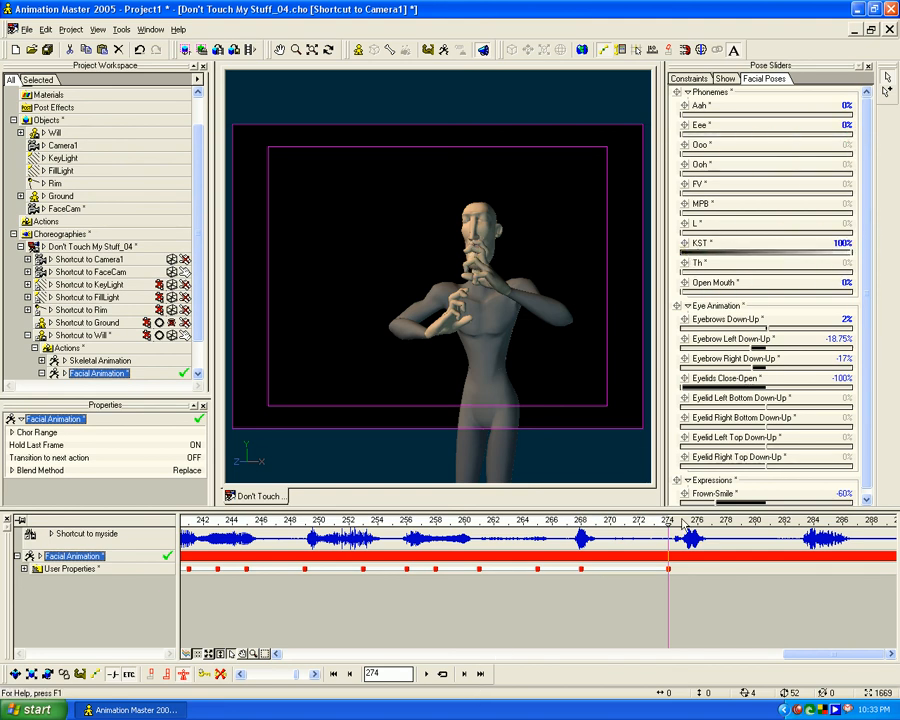
{"action": "left_click_drag", "start_coordinate": [763, 331], "coordinate": [816, 326]}
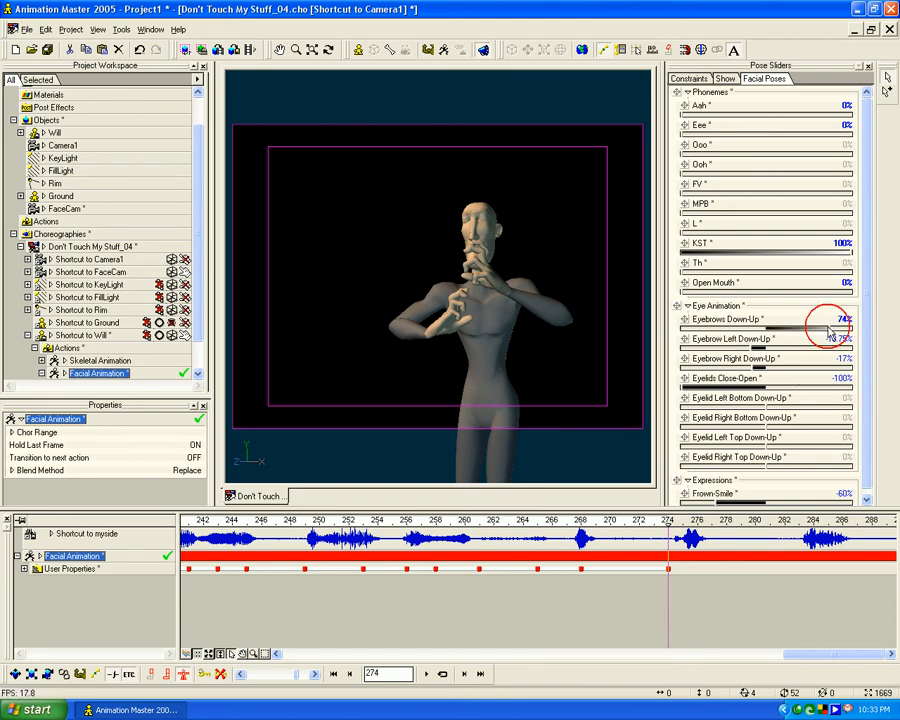
{"action": "left_click", "coordinate": [204, 674]}
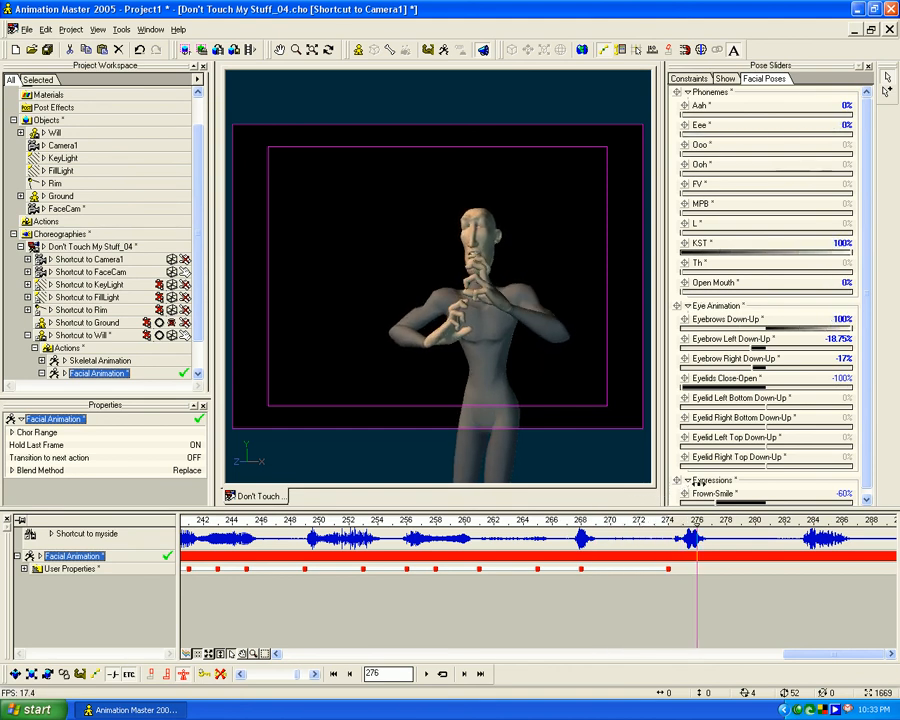
At frame 276, set KST to 0% and Eee to 100%, and key the held pose at frame 282
{"action": "left_click", "coordinate": [697, 343]}
{"action": "left_click_drag", "start_coordinate": [852, 252], "coordinate": [657, 248]}
{"action": "left_click_drag", "start_coordinate": [681, 134], "coordinate": [853, 134]}
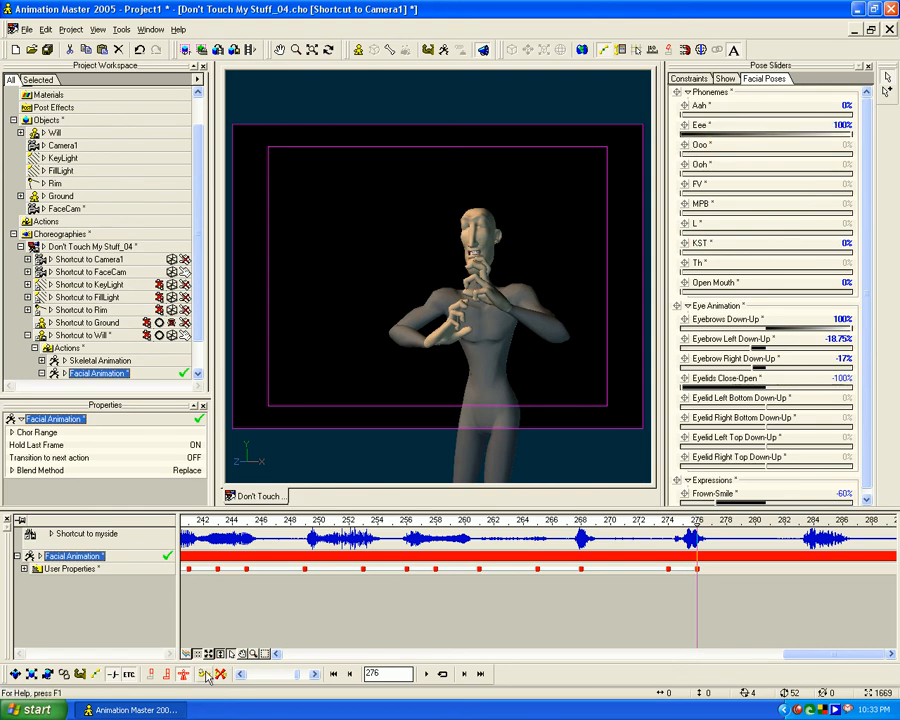
{"action": "mouse_move", "coordinate": [697, 522]}
{"action": "left_mouse_down"}
{"action": "mouse_move", "coordinate": [828, 507]}
{"action": "mouse_move", "coordinate": [725, 509]}
{"action": "mouse_move", "coordinate": [784, 506]}
{"action": "left_mouse_up"}
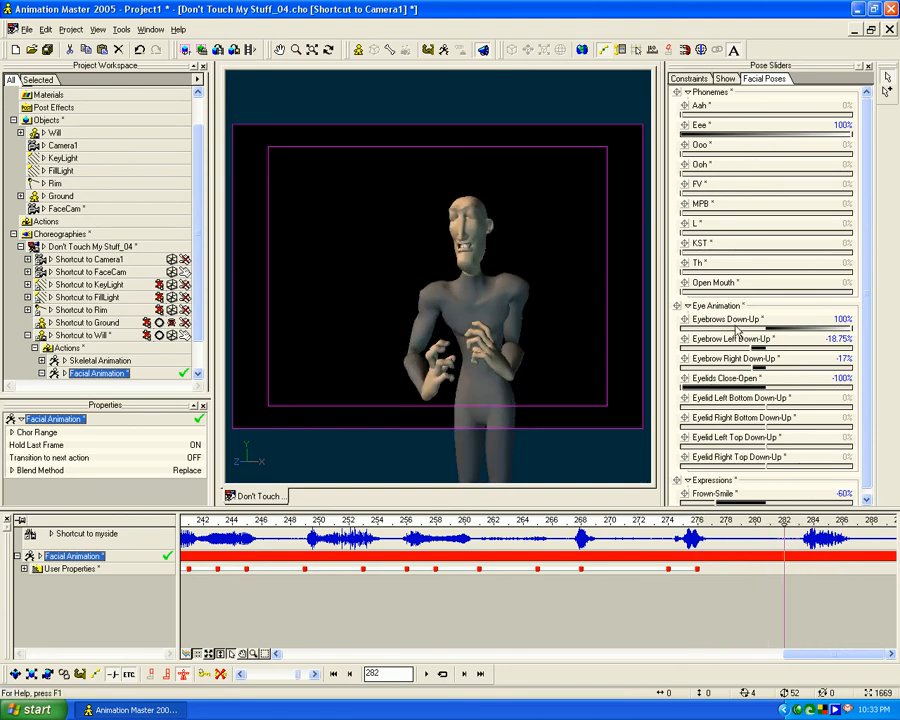
{"action": "left_click", "coordinate": [204, 674]}
At frame 286, set Eyebrows Down-Up to -100% and Eyebrow Left, Eyebrow Right and Eyelids Close-Open to 100%
{"action": "mouse_move", "coordinate": [836, 577]}
{"action": "middle_mouse_down"}
{"action": "mouse_move", "coordinate": [528, 636]}
{"action": "mouse_move", "coordinate": [468, 602]}
{"action": "middle_mouse_up"}
{"action": "mouse_move", "coordinate": [426, 523]}
{"action": "left_mouse_down"}
{"action": "mouse_move", "coordinate": [528, 530]}
{"action": "mouse_move", "coordinate": [436, 528]}
{"action": "mouse_move", "coordinate": [480, 524]}
{"action": "left_mouse_up"}
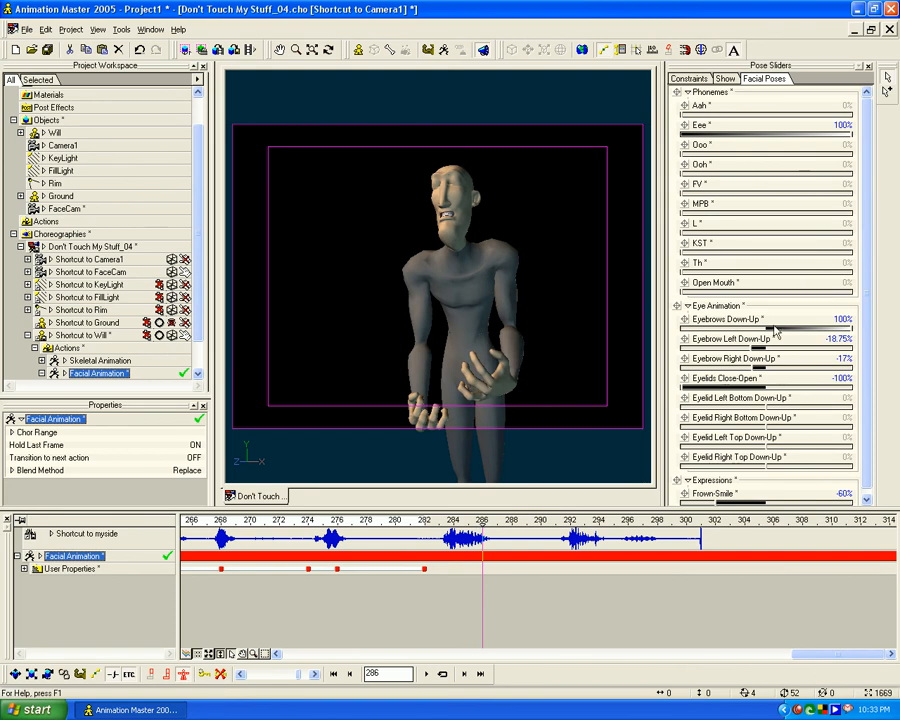
{"action": "left_click_drag", "start_coordinate": [754, 348], "coordinate": [645, 342]}
{"action": "left_click_drag", "start_coordinate": [700, 394], "coordinate": [884, 346]}
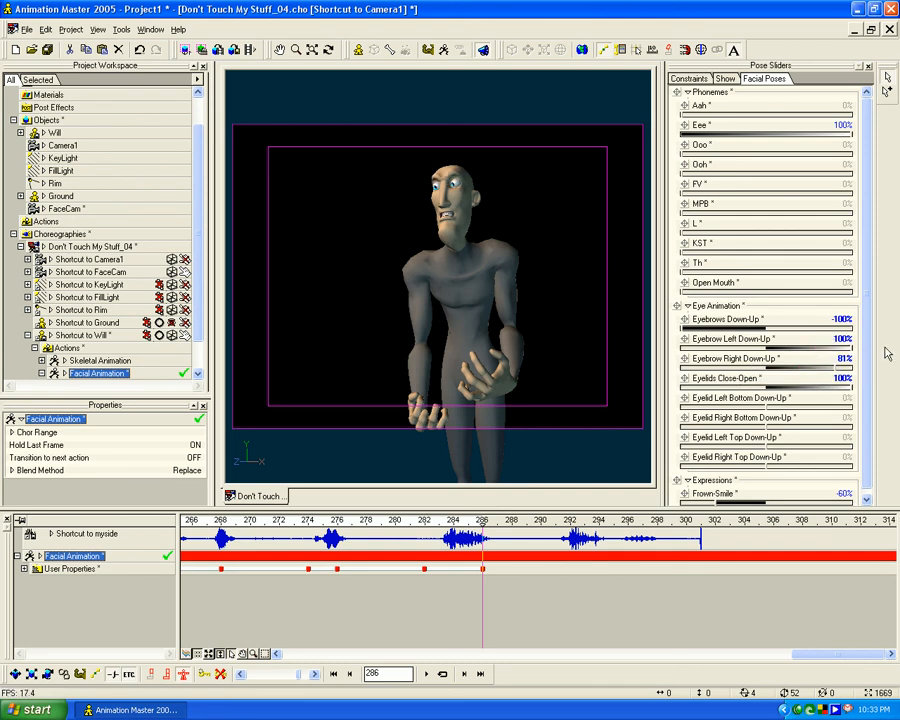
{"action": "left_click_drag", "start_coordinate": [837, 368], "coordinate": [866, 366]}
Shape the frame 286 mouth with Aah at 100%, Eee at 35.94% and Open Mouth at 25%
{"action": "left_click_drag", "start_coordinate": [851, 135], "coordinate": [873, 119]}
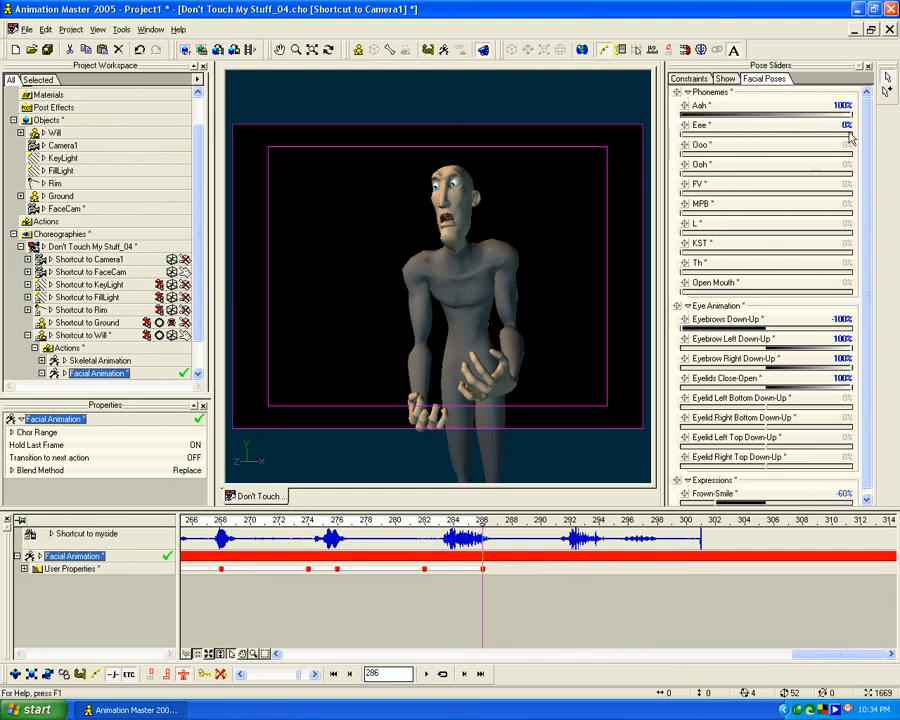
{"action": "mouse_move", "coordinate": [768, 290]}
{"action": "left_mouse_down"}
{"action": "mouse_move", "coordinate": [793, 295]}
{"action": "mouse_move", "coordinate": [752, 295]}
{"action": "mouse_move", "coordinate": [760, 292]}
{"action": "left_mouse_up"}
{"action": "left_click_drag", "start_coordinate": [681, 134], "coordinate": [748, 134]}
{"action": "left_click_drag", "start_coordinate": [750, 291], "coordinate": [724, 295]}
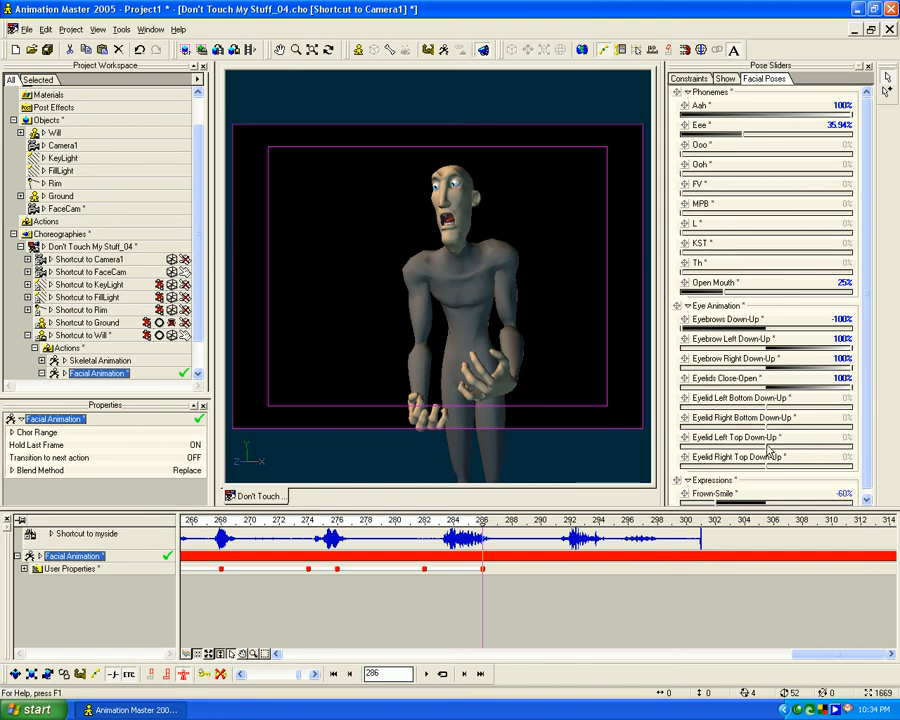
Set Eyelid Left Bottom to -56% and Eyelid Right Bottom to -72% at frame 286, and key the pose
{"action": "left_click_drag", "start_coordinate": [795, 405], "coordinate": [833, 397]}
{"action": "left_click_drag", "start_coordinate": [769, 426], "coordinate": [705, 437]}
{"action": "left_click_drag", "start_coordinate": [828, 405], "coordinate": [701, 420]}
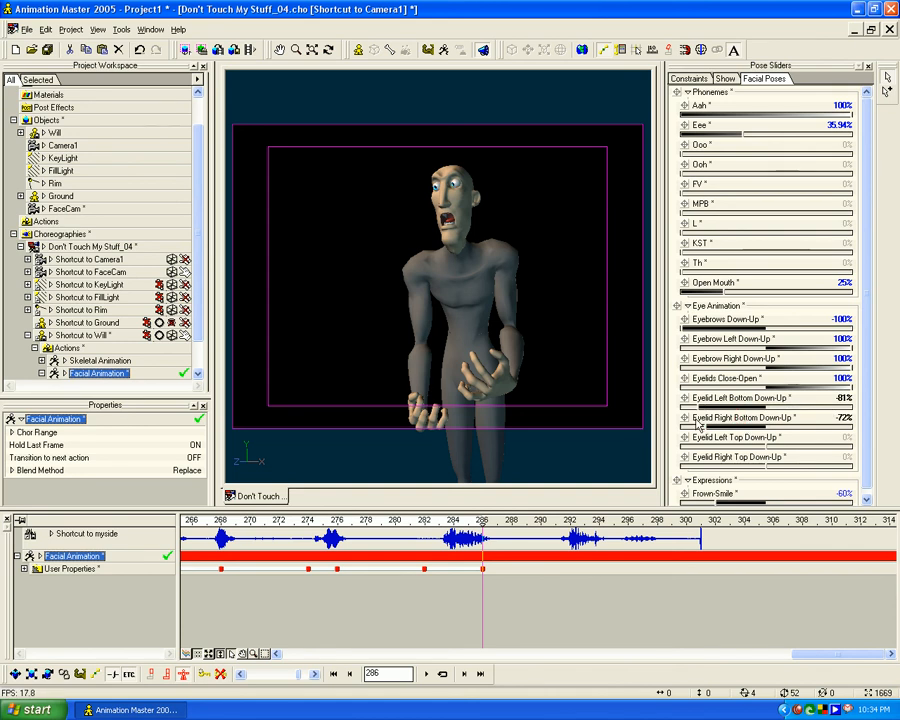
{"action": "left_click", "coordinate": [204, 675]}
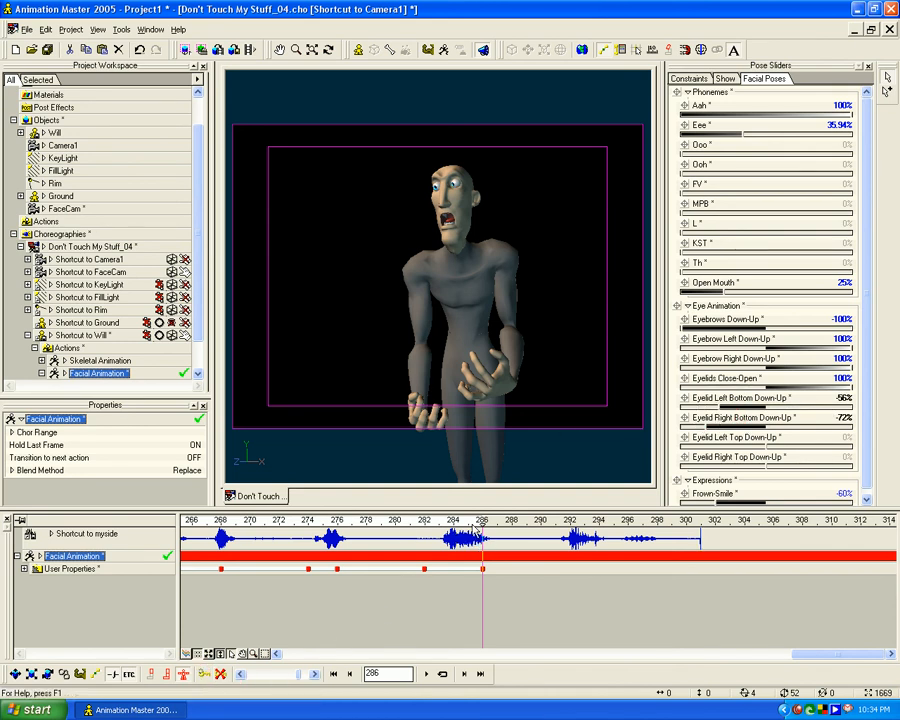
At frame 289, set Aah, Eee and Open Mouth to 0% and KST to 100%, and key the pose
{"action": "left_click_drag", "start_coordinate": [482, 522], "coordinate": [526, 509]}
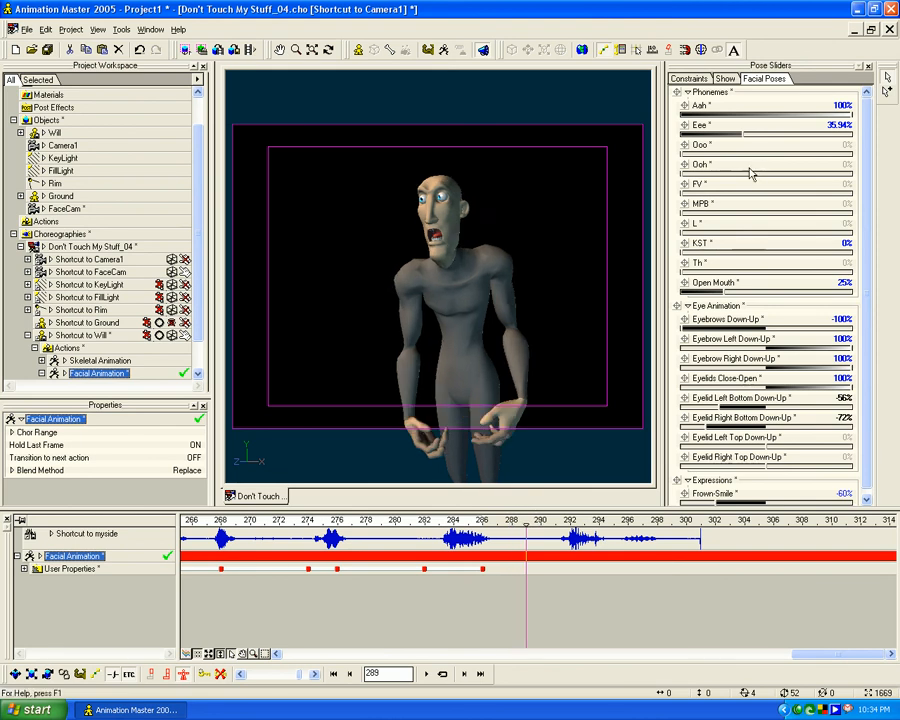
{"action": "left_click_drag", "start_coordinate": [775, 116], "coordinate": [670, 120]}
{"action": "left_click_drag", "start_coordinate": [761, 135], "coordinate": [659, 149]}
{"action": "left_click_drag", "start_coordinate": [700, 251], "coordinate": [897, 262]}
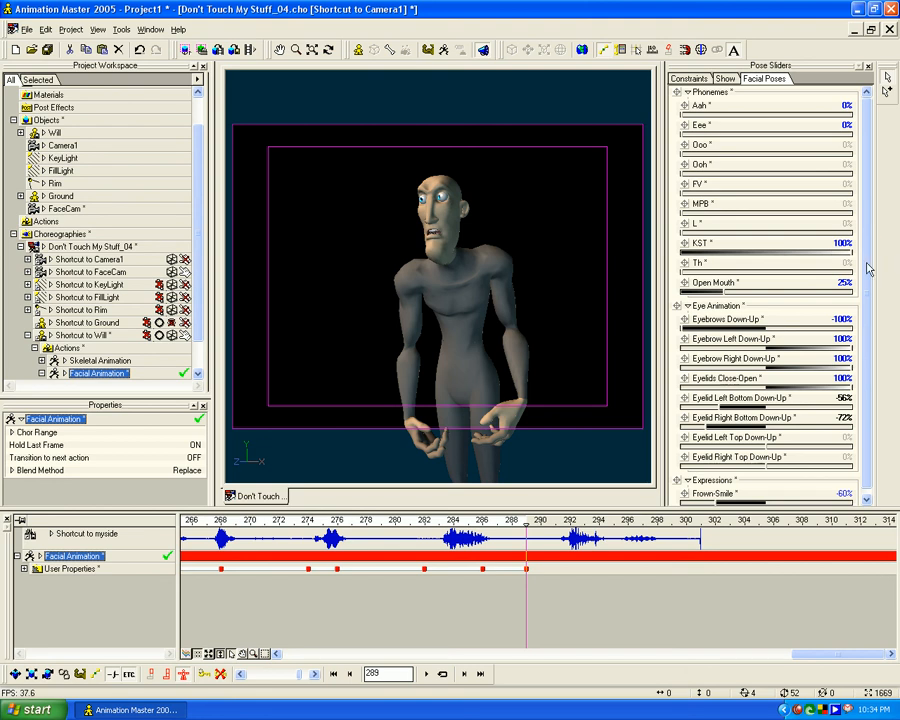
{"action": "left_click_drag", "start_coordinate": [728, 298], "coordinate": [634, 299]}
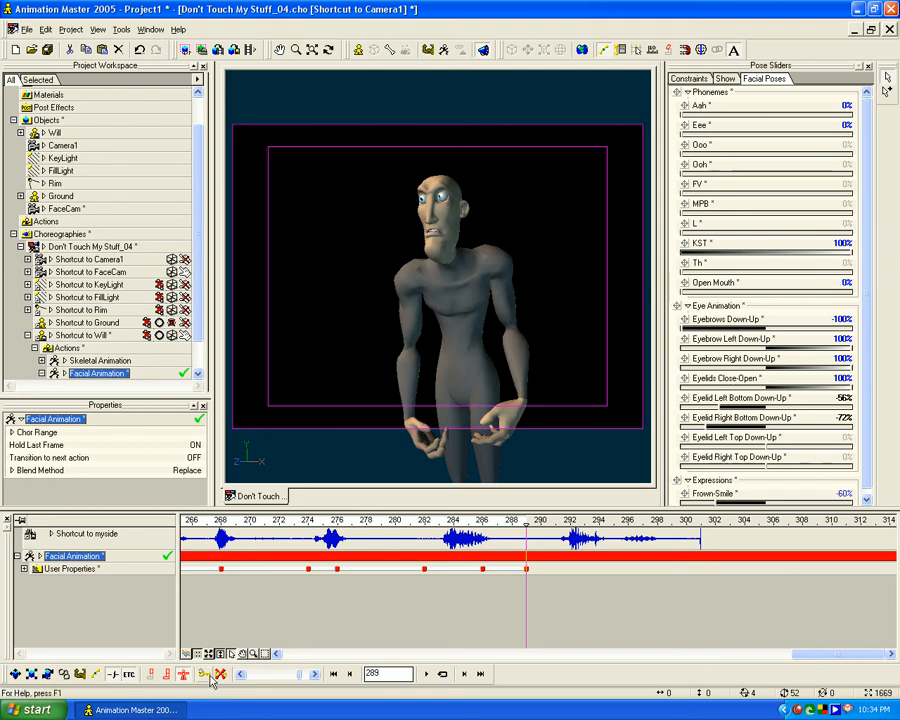
At frame 293, key a mouth shape with Aah at 0% and Open Mouth at 53%
{"action": "left_click_drag", "start_coordinate": [527, 522], "coordinate": [579, 512]}
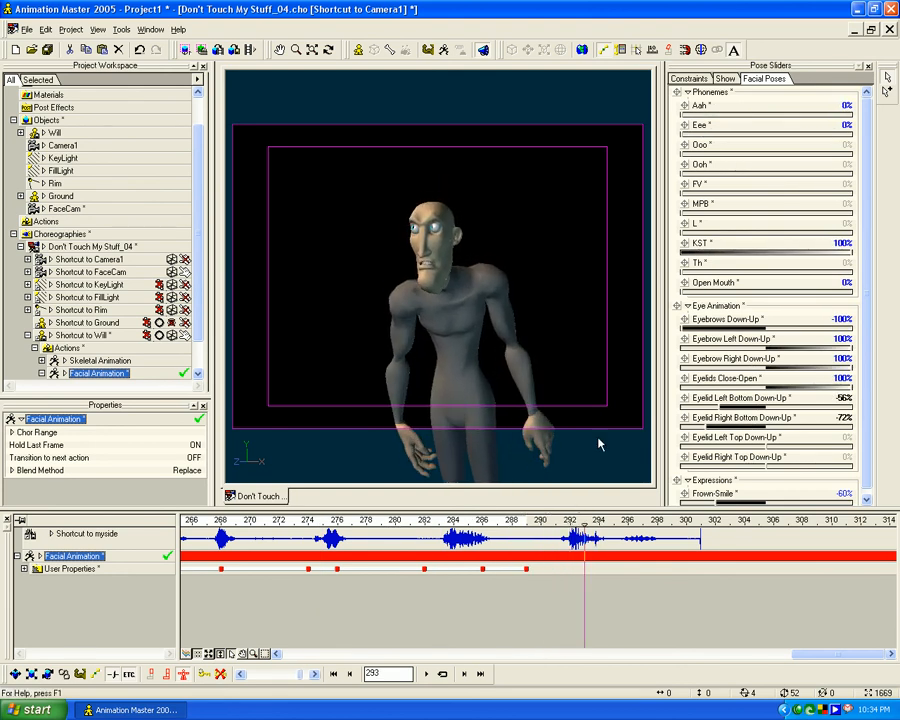
{"action": "left_click_drag", "start_coordinate": [745, 114], "coordinate": [765, 120]}
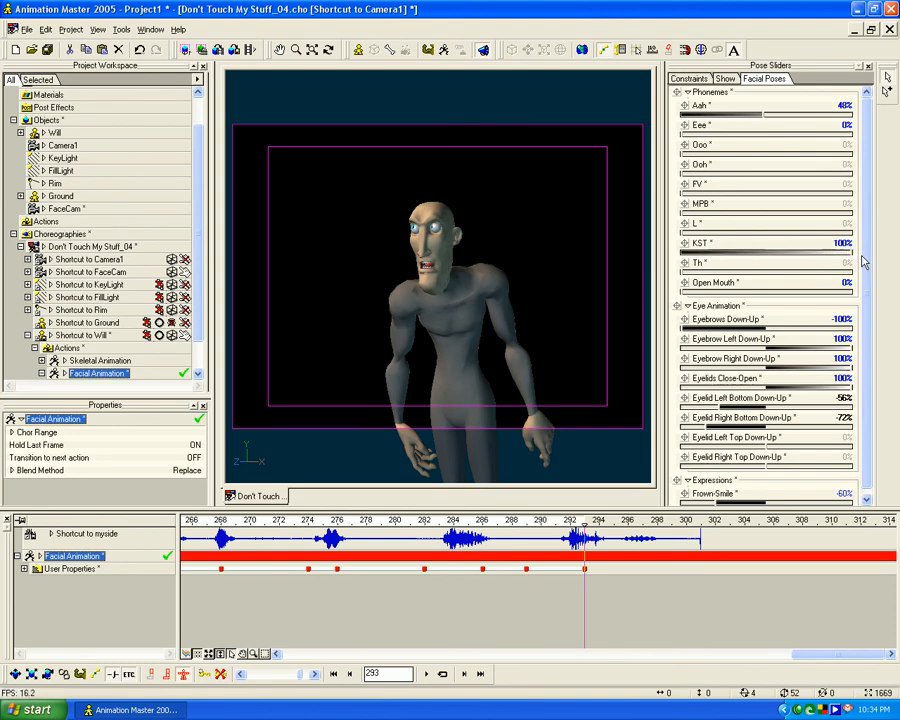
{"action": "left_click_drag", "start_coordinate": [762, 114], "coordinate": [643, 119]}
{"action": "left_click_drag", "start_coordinate": [688, 291], "coordinate": [763, 291]}
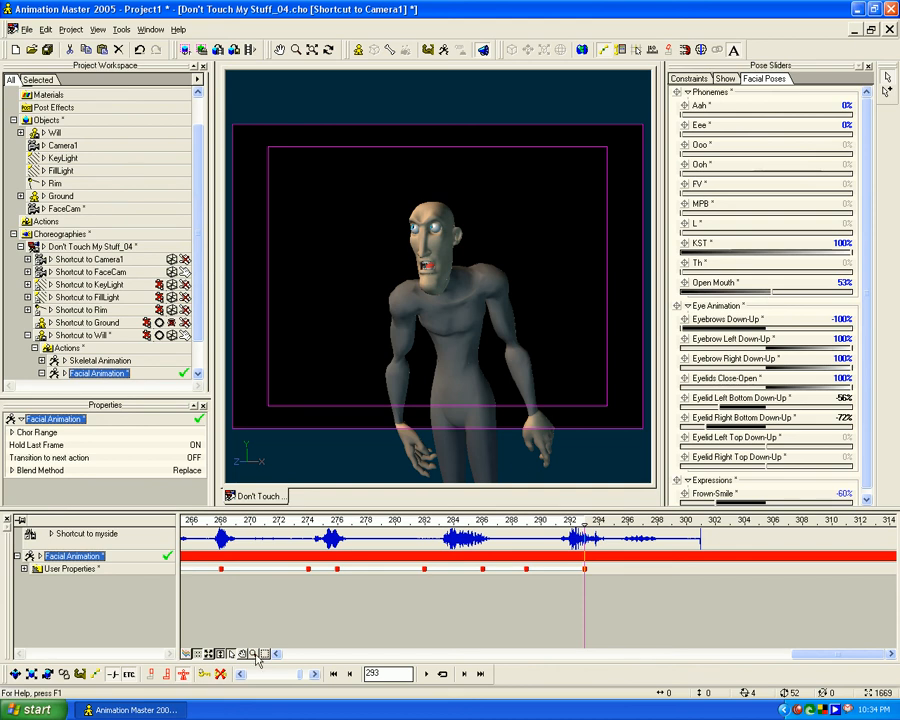
{"action": "left_click", "coordinate": [217, 672]}
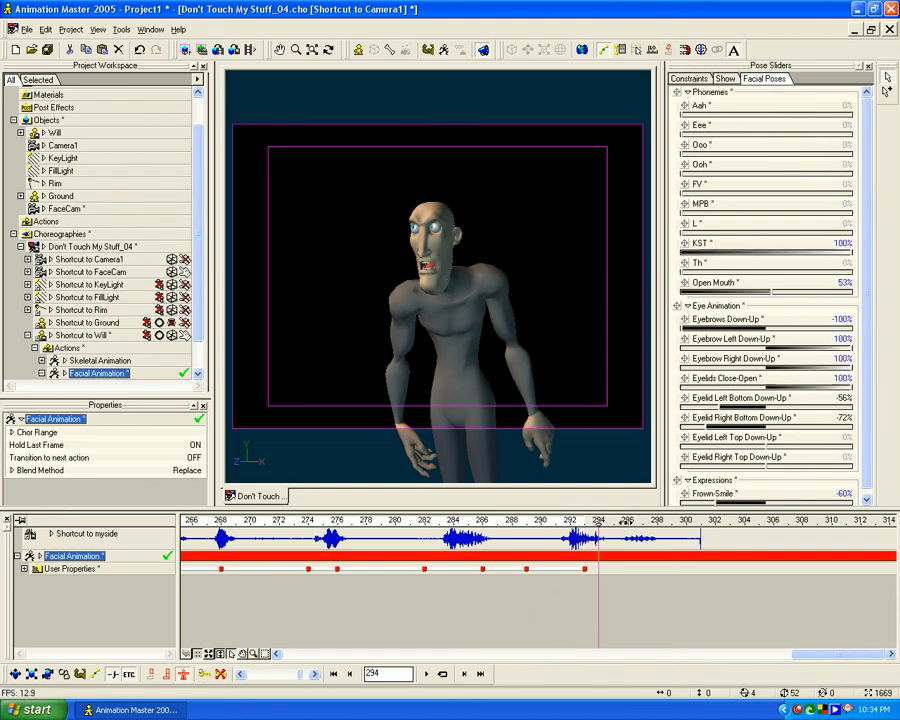
At frame 297, set Eee to 0%, KST to 84% and Open Mouth to 0%
{"action": "left_click_drag", "start_coordinate": [651, 520], "coordinate": [639, 520]}
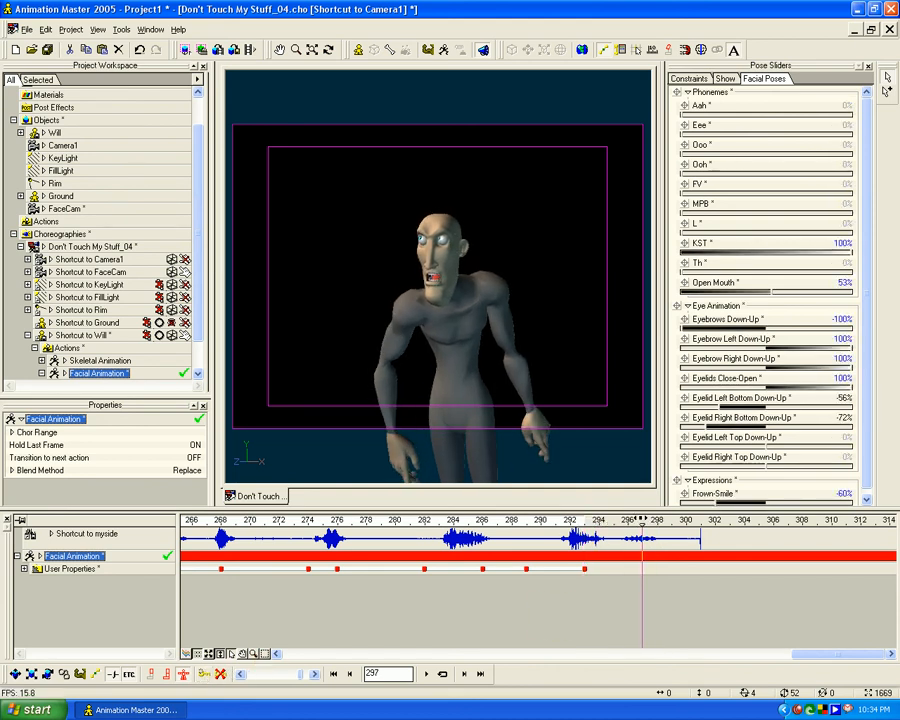
{"action": "mouse_move", "coordinate": [842, 252]}
{"action": "left_mouse_down"}
{"action": "mouse_move", "coordinate": [686, 252]}
{"action": "mouse_move", "coordinate": [843, 249]}
{"action": "left_mouse_up"}
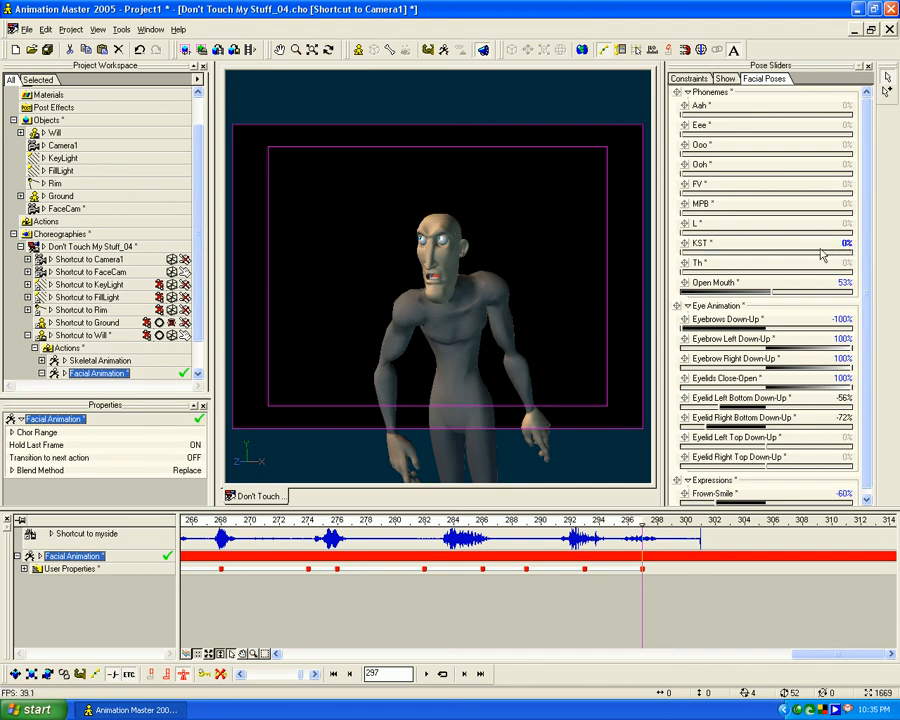
{"action": "left_click_drag", "start_coordinate": [687, 135], "coordinate": [665, 142]}
{"action": "left_click_drag", "start_coordinate": [711, 250], "coordinate": [824, 252]}
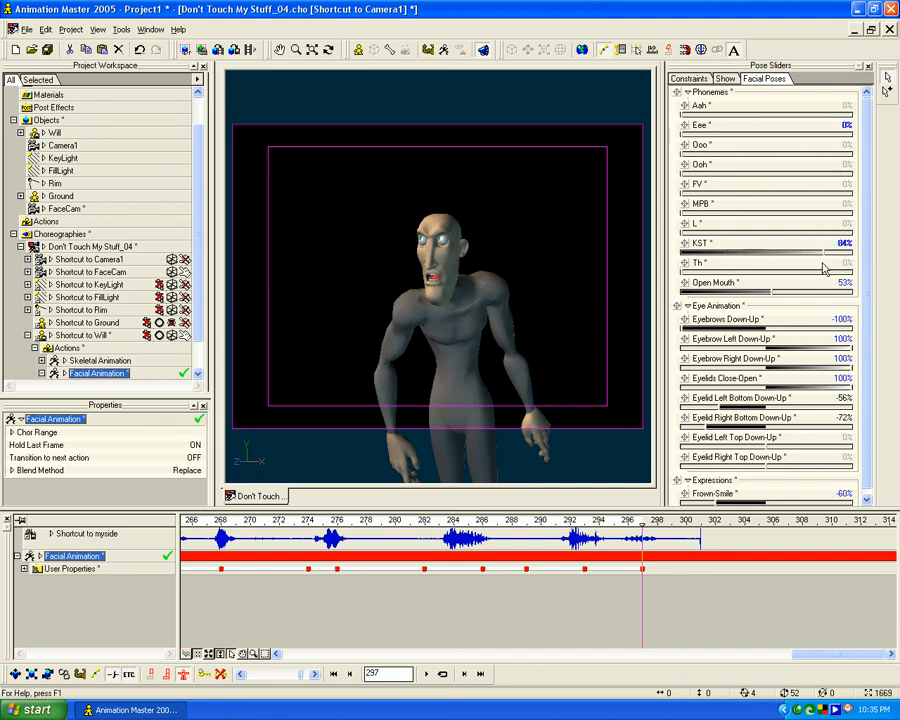
{"action": "left_click_drag", "start_coordinate": [719, 296], "coordinate": [641, 302]}
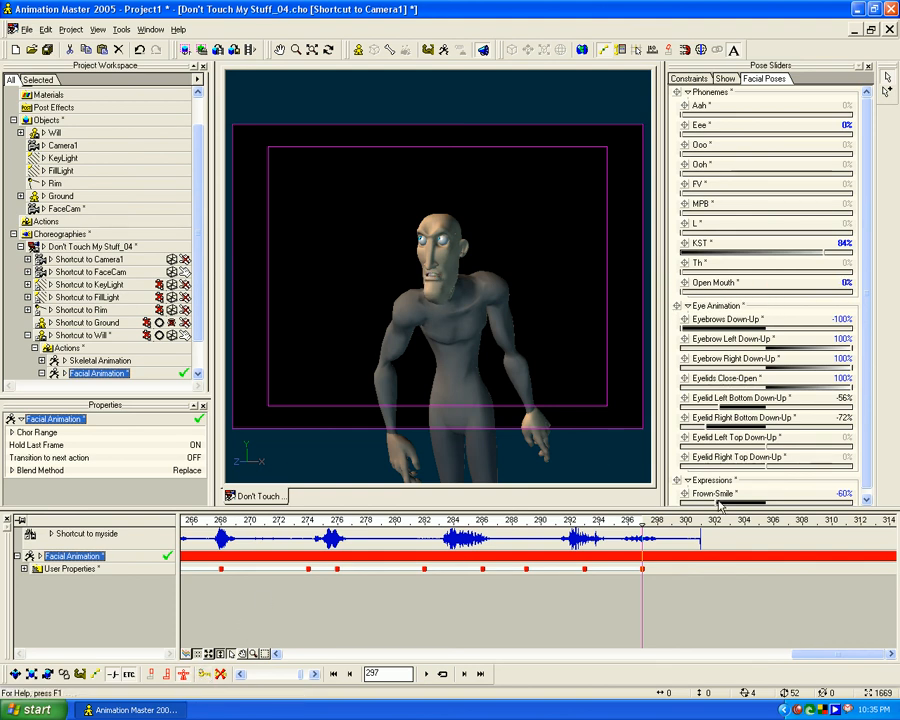
At frame 297, set Frown-Smile to -76%, both bottom eyelids to -1%, Eyelids Close-Open to 30% and Eyebrow Left to 2%
{"action": "left_click_drag", "start_coordinate": [716, 506], "coordinate": [672, 502]}
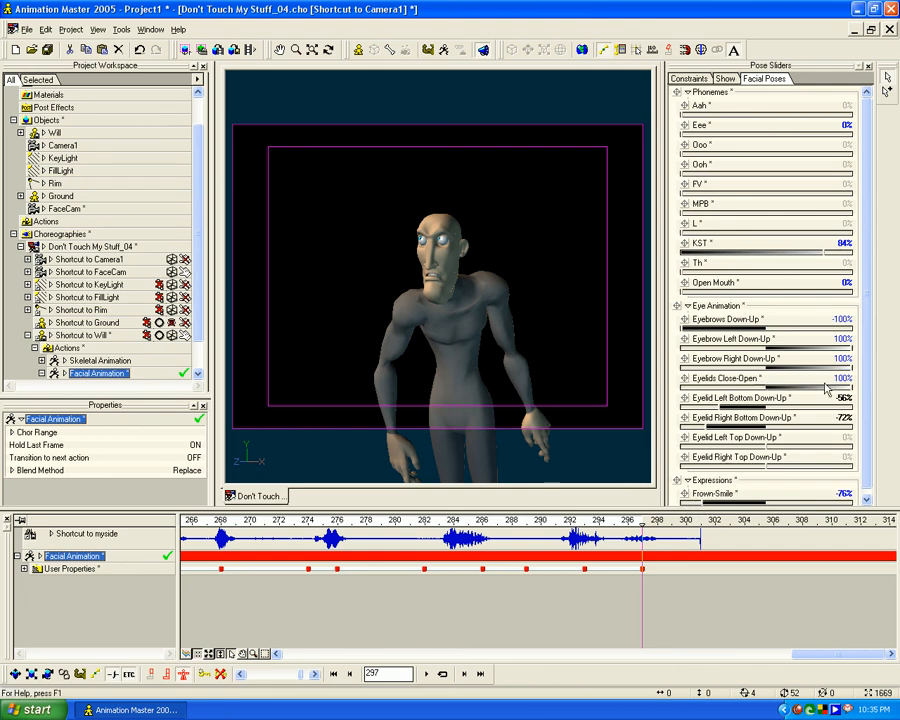
{"action": "left_click_drag", "start_coordinate": [719, 406], "coordinate": [767, 406]}
{"action": "left_click_drag", "start_coordinate": [715, 434], "coordinate": [774, 429]}
{"action": "left_click_drag", "start_coordinate": [853, 392], "coordinate": [781, 392]}
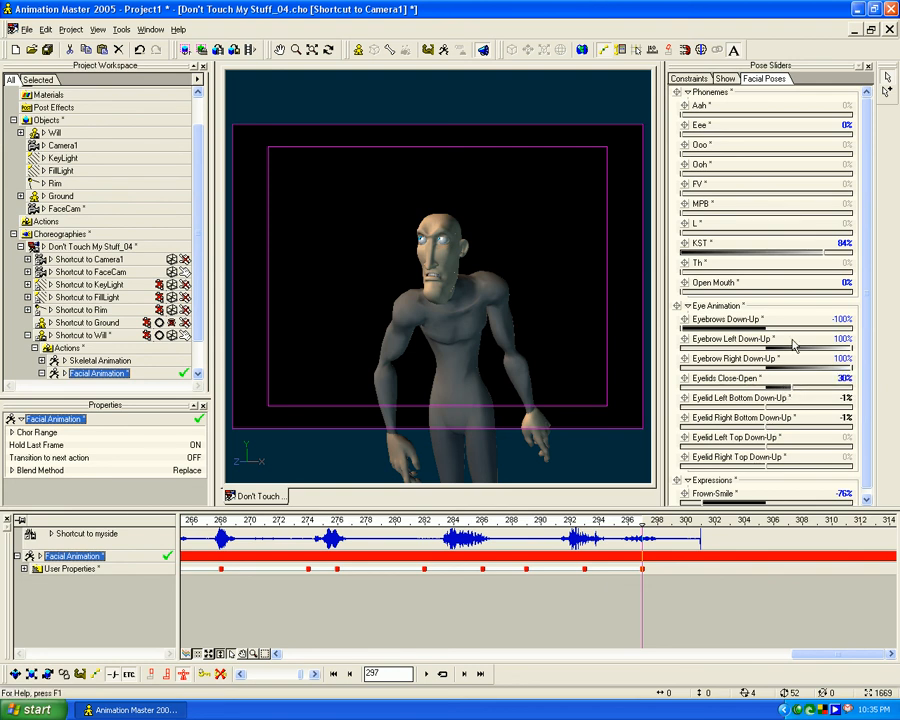
{"action": "left_click_drag", "start_coordinate": [853, 353], "coordinate": [767, 358]}
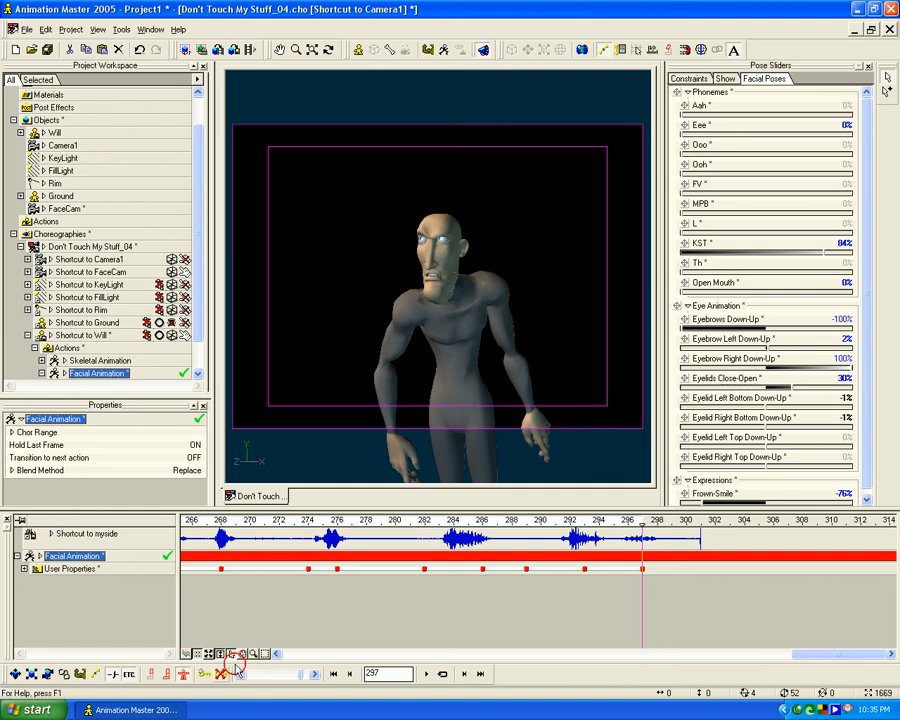
At frame 301, key a slightly open mouth with Open Mouth at 18%
{"action": "left_click_drag", "start_coordinate": [643, 525], "coordinate": [699, 518]}
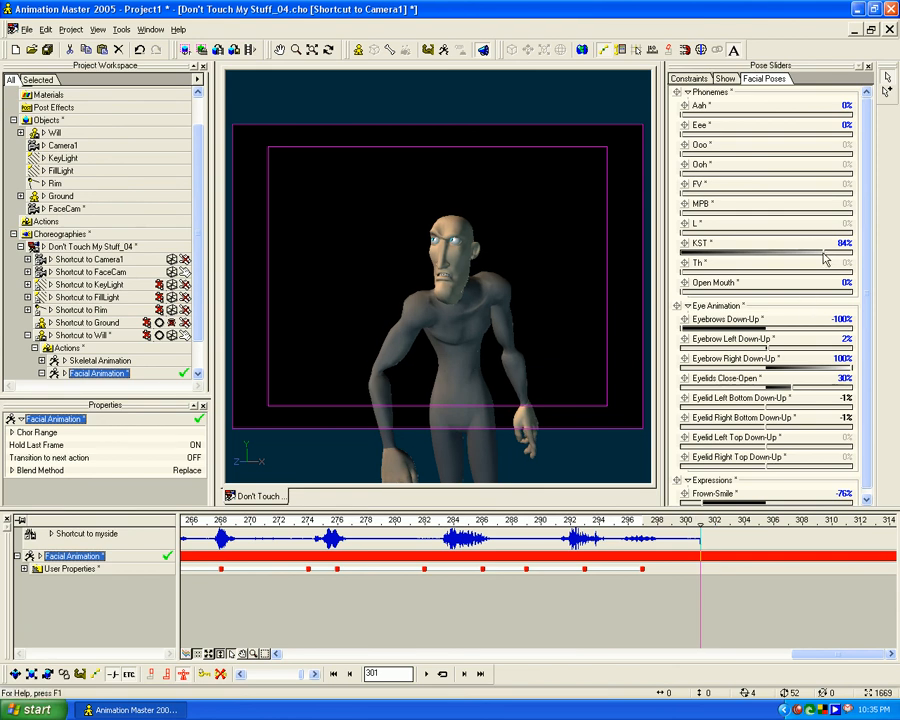
{"action": "left_click_drag", "start_coordinate": [685, 292], "coordinate": [716, 297]}
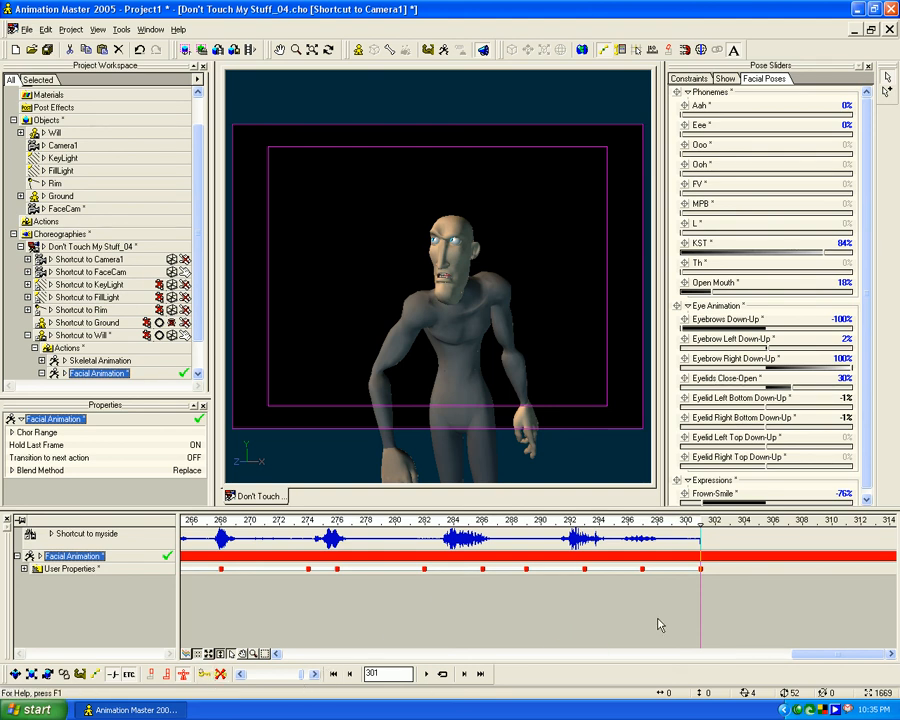
At frame 310, close the mouth with Open Mouth, KST and MPB at 0%, and set Frown-Smile to -100%
{"action": "left_click_drag", "start_coordinate": [699, 522], "coordinate": [825, 531]}
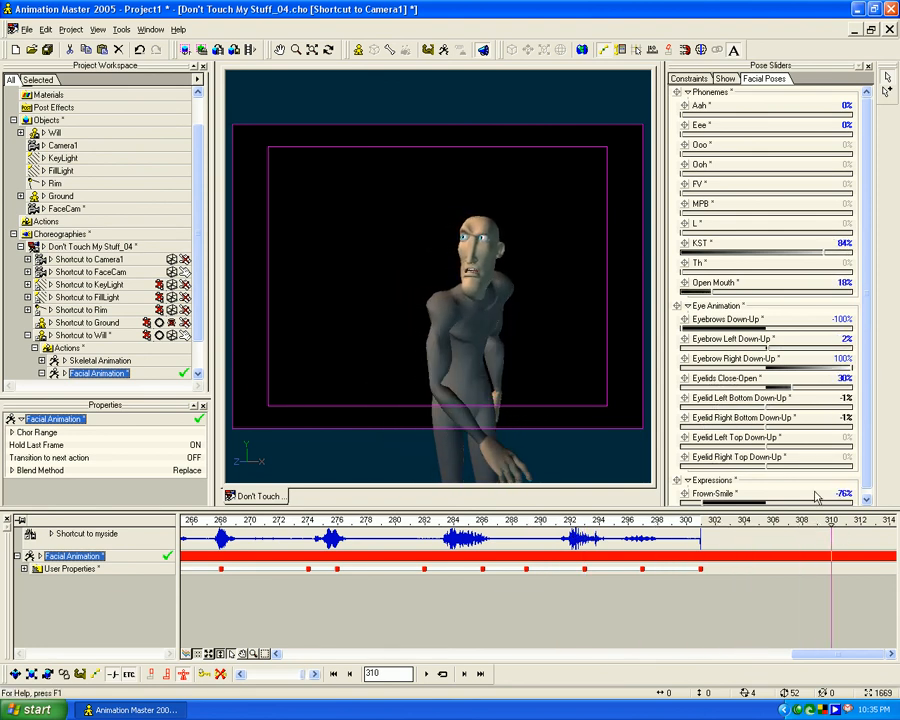
{"action": "left_click_drag", "start_coordinate": [706, 292], "coordinate": [663, 287]}
{"action": "left_click_drag", "start_coordinate": [824, 251], "coordinate": [669, 257]}
{"action": "left_click_drag", "start_coordinate": [690, 212], "coordinate": [659, 212]}
{"action": "left_click_drag", "start_coordinate": [702, 501], "coordinate": [657, 500]}
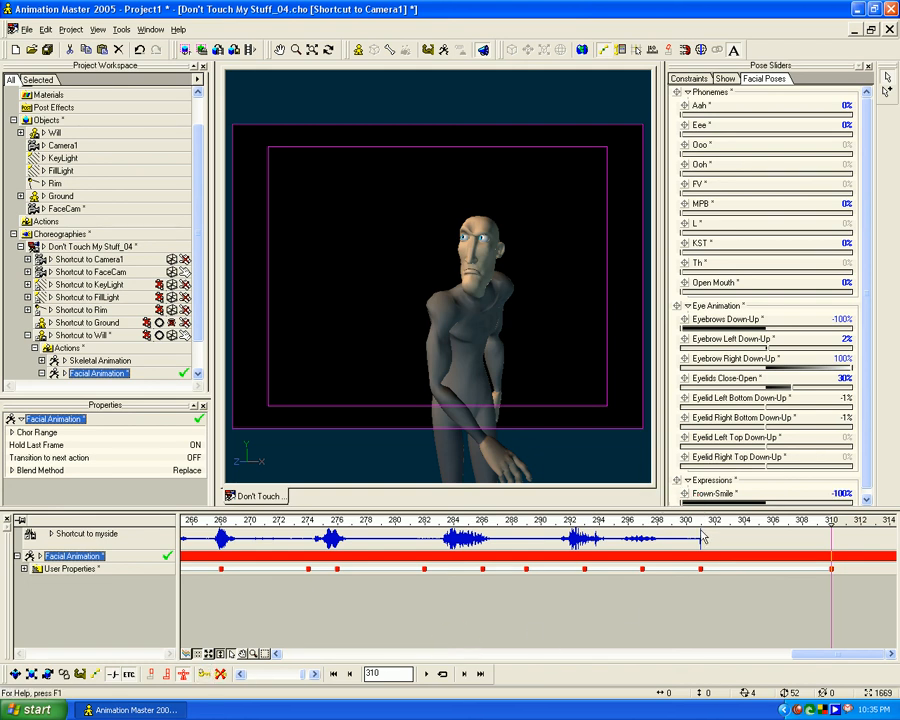
At frame 316, close the eyes with Eyelids Close-Open at -100%, Eyebrows Down-Up at -100% and Eyebrow Right at -15.63%
{"action": "middle_click_drag", "start_coordinate": [815, 596], "coordinate": [568, 538]}
{"action": "mouse_move", "coordinate": [579, 522]}
{"action": "left_mouse_down"}
{"action": "mouse_move", "coordinate": [677, 521]}
{"action": "mouse_move", "coordinate": [579, 521]}
{"action": "mouse_move", "coordinate": [662, 521]}
{"action": "left_mouse_up"}
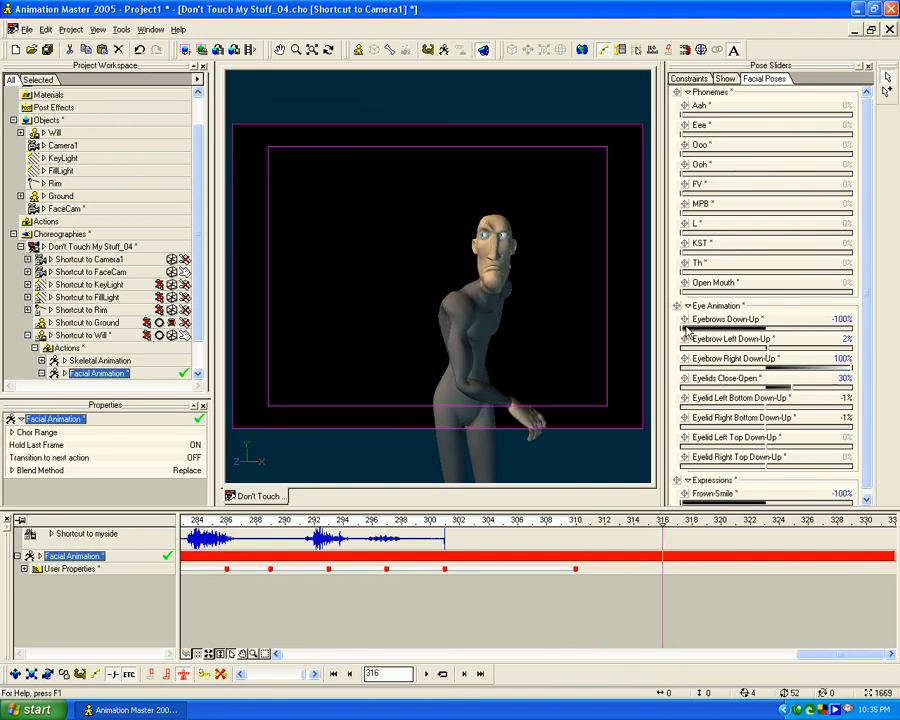
{"action": "left_click_drag", "start_coordinate": [688, 328], "coordinate": [656, 341]}
{"action": "mouse_move", "coordinate": [847, 368]}
{"action": "left_mouse_down"}
{"action": "mouse_move", "coordinate": [856, 370]}
{"action": "mouse_move", "coordinate": [847, 393]}
{"action": "left_mouse_up"}
{"action": "left_click_drag", "start_coordinate": [783, 395], "coordinate": [641, 396]}
{"action": "left_click", "coordinate": [284, 657]}
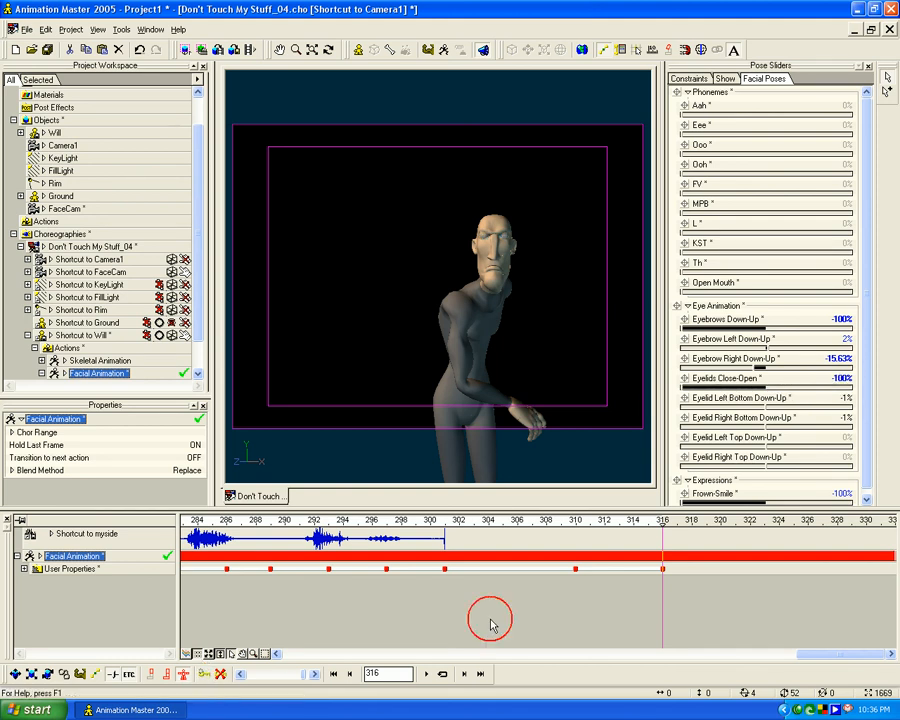
Partly reopen the eyes by setting Eyelids Close-Open to -23% at frame 326 and to -46% at frame 319
{"action": "left_click_drag", "start_coordinate": [660, 521], "coordinate": [808, 512]}
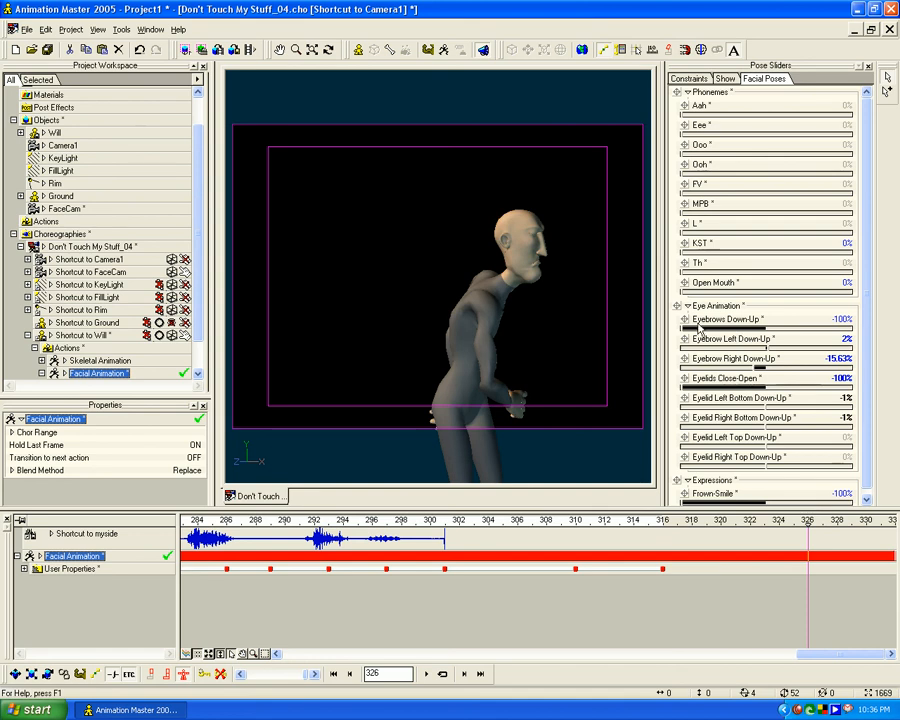
{"action": "mouse_move", "coordinate": [752, 376]}
{"action": "left_mouse_down"}
{"action": "mouse_move", "coordinate": [713, 388]}
{"action": "mouse_move", "coordinate": [797, 388]}
{"action": "mouse_move", "coordinate": [742, 391]}
{"action": "left_mouse_up"}
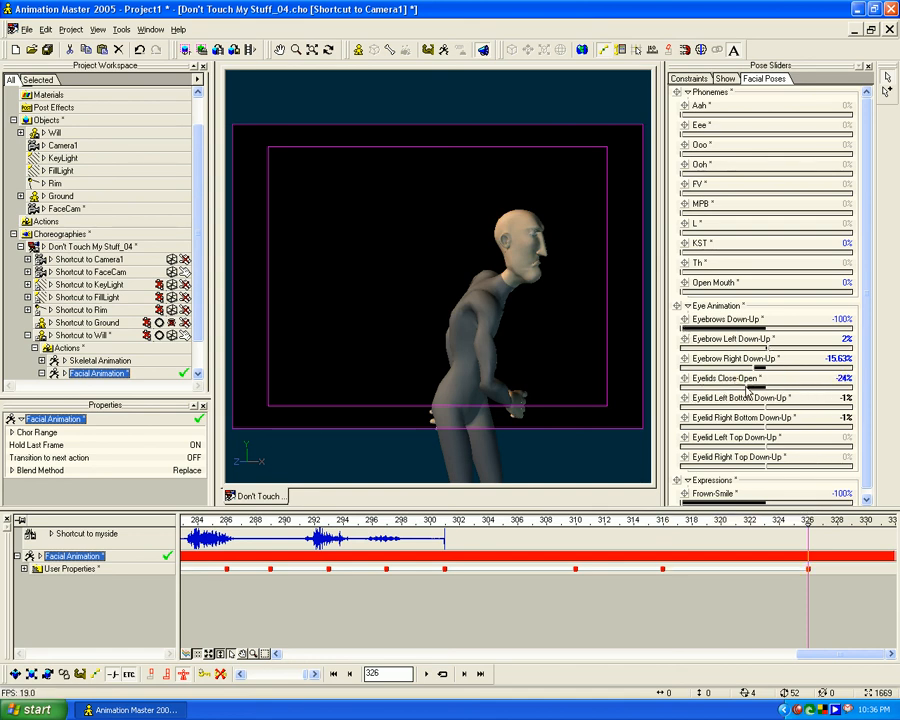
{"action": "mouse_move", "coordinate": [797, 546]}
{"action": "left_mouse_down"}
{"action": "mouse_move", "coordinate": [804, 536]}
{"action": "mouse_move", "coordinate": [602, 536]}
{"action": "mouse_move", "coordinate": [886, 522]}
{"action": "mouse_move", "coordinate": [569, 548]}
{"action": "mouse_move", "coordinate": [476, 546]}
{"action": "mouse_move", "coordinate": [867, 521]}
{"action": "mouse_move", "coordinate": [665, 538]}
{"action": "mouse_move", "coordinate": [707, 538]}
{"action": "left_mouse_up"}
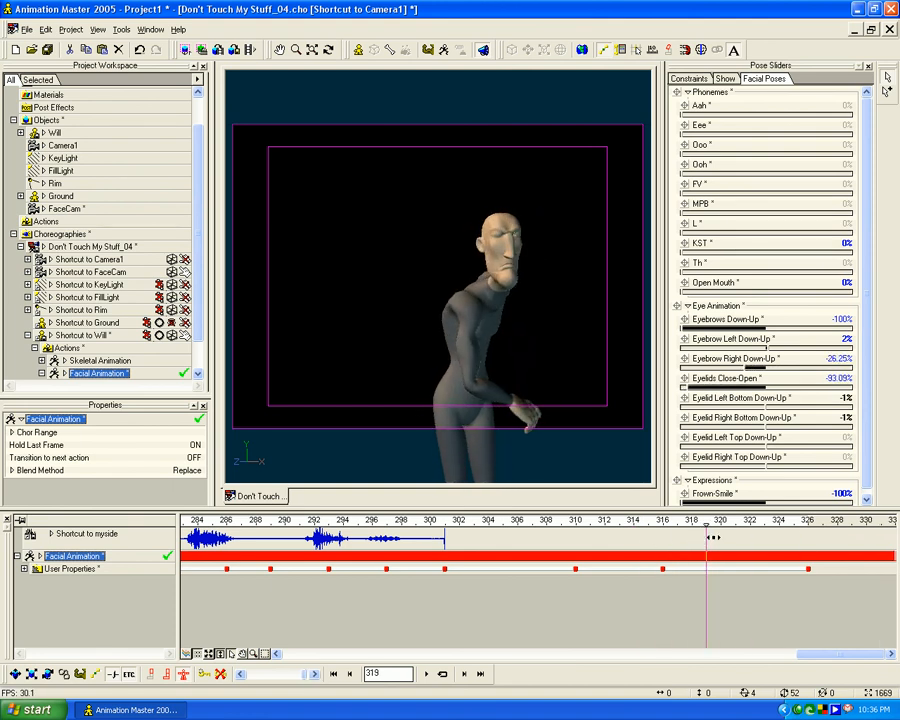
{"action": "left_click_drag", "start_coordinate": [703, 395], "coordinate": [729, 399]}
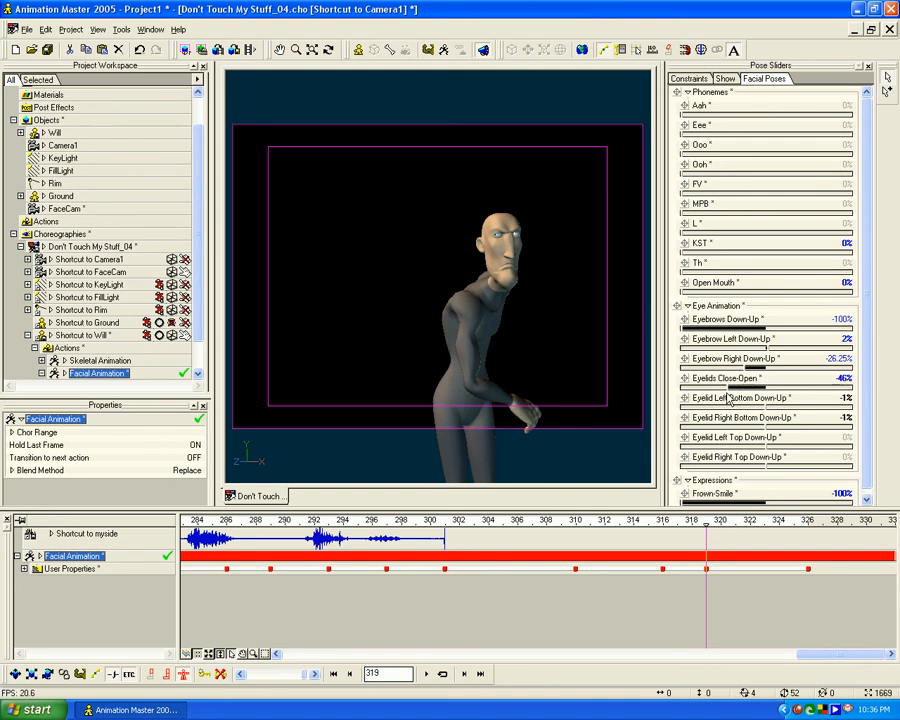
{"action": "left_click", "coordinate": [707, 521]}
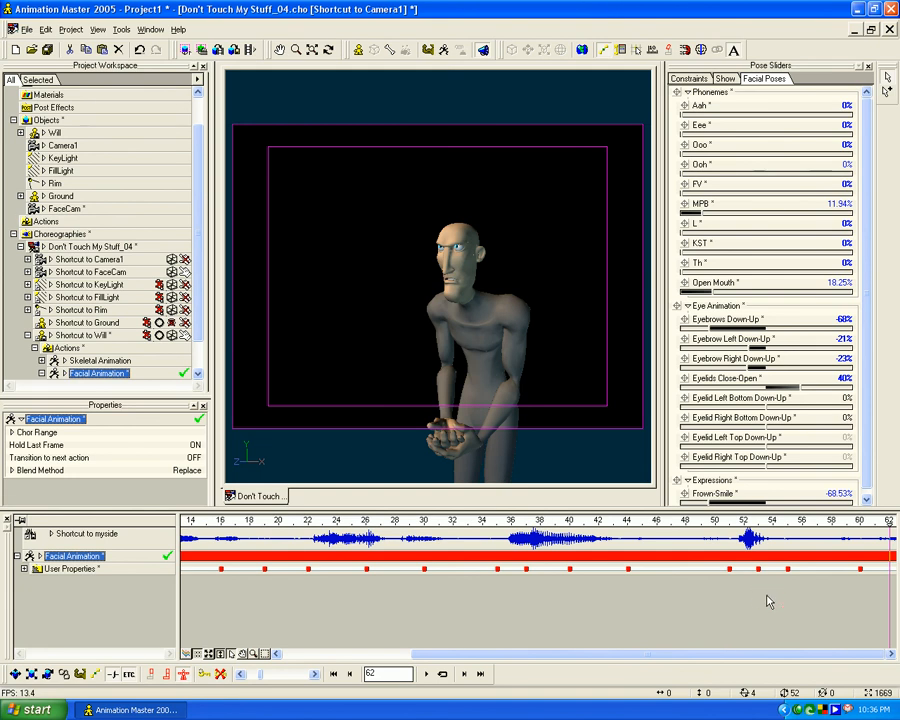
Return to frame 0 and set Show Eye Target to ON in the user properties of the character's choreography shortcut
{"action": "scroll", "coordinate": [767, 598], "scroll_direction": "down", "scroll_amount": 8}
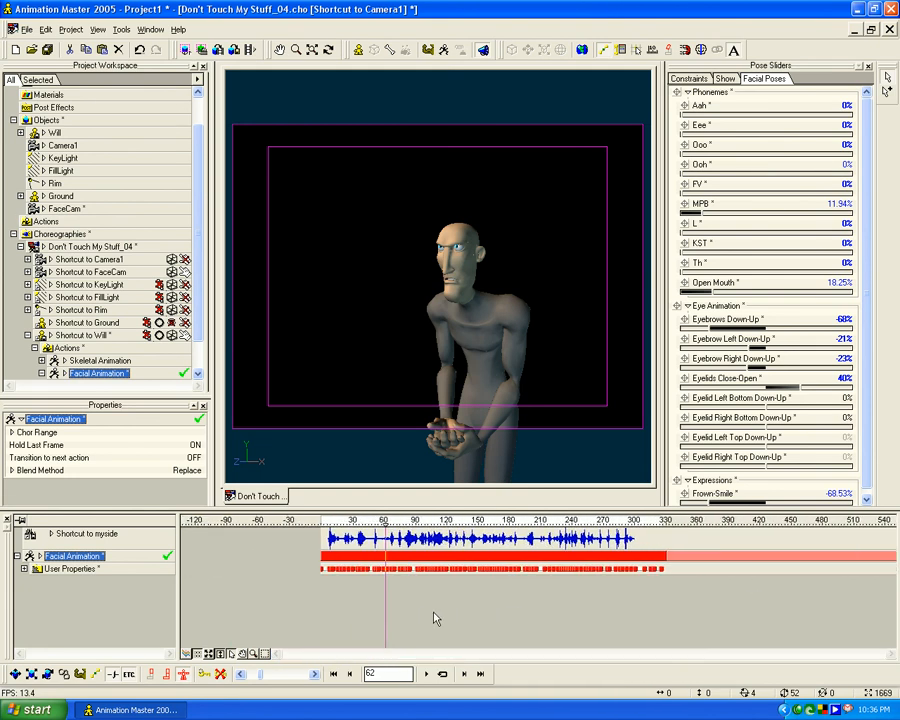
{"action": "right_click_drag", "start_coordinate": [447, 620], "coordinate": [312, 618]}
{"action": "left_click_drag", "start_coordinate": [200, 524], "coordinate": [167, 540]}
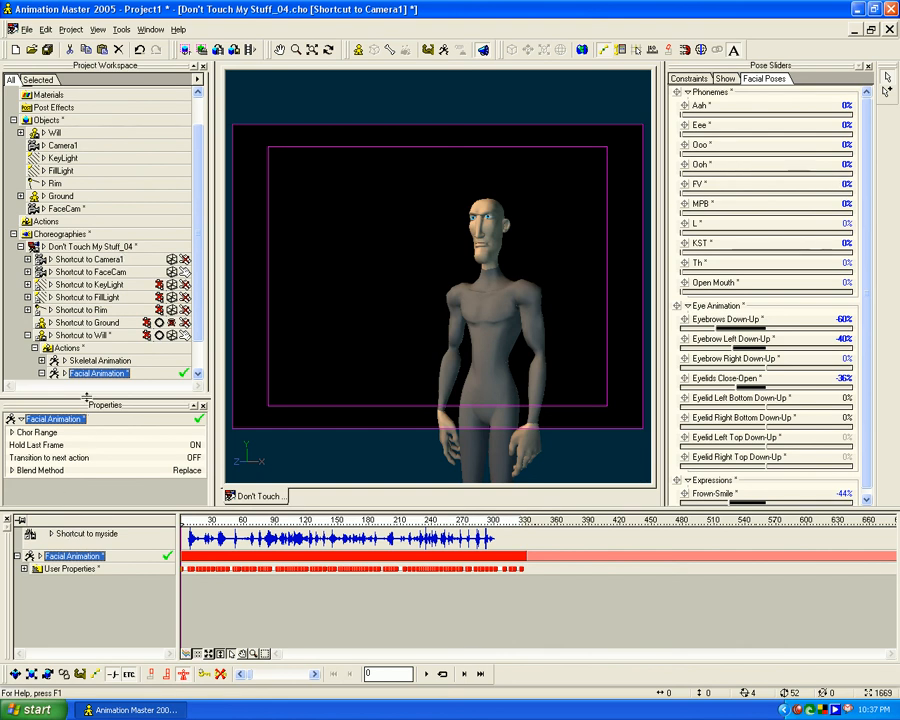
{"action": "left_click_drag", "start_coordinate": [86, 397], "coordinate": [86, 345]}
{"action": "left_click", "coordinate": [85, 284]}
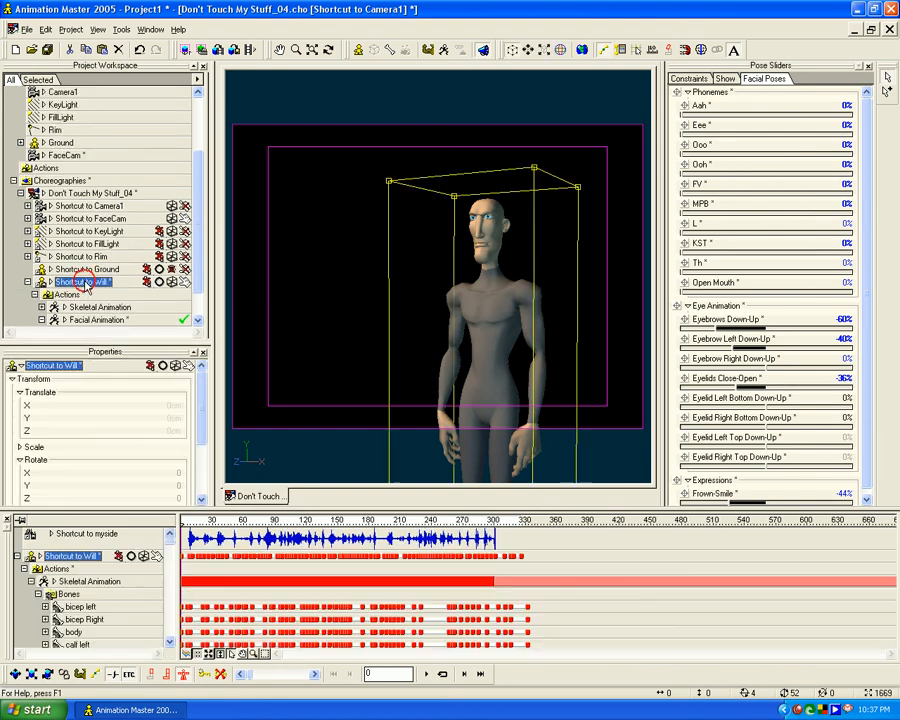
{"action": "left_click", "coordinate": [20, 392]}
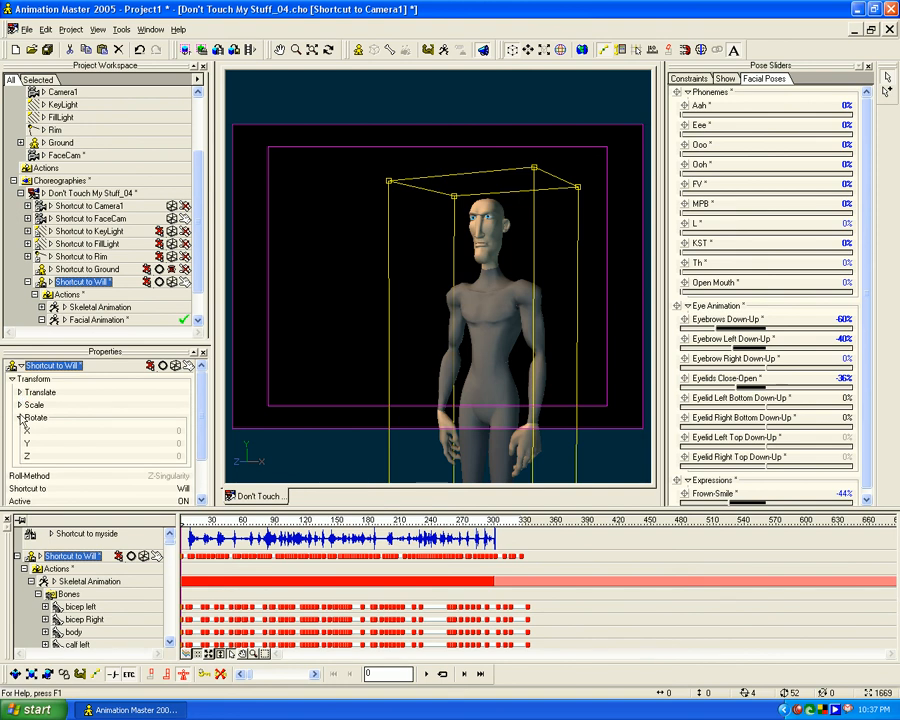
{"action": "left_click", "coordinate": [20, 418]}
{"action": "left_click", "coordinate": [12, 380]}
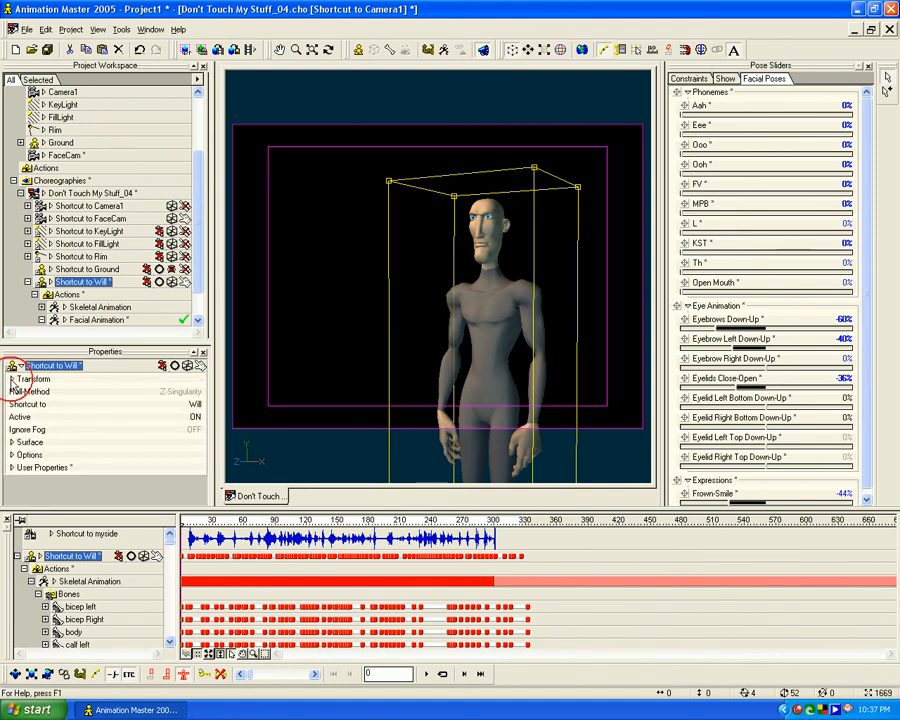
{"action": "left_click", "coordinate": [20, 466]}
{"action": "left_click", "coordinate": [30, 480]}
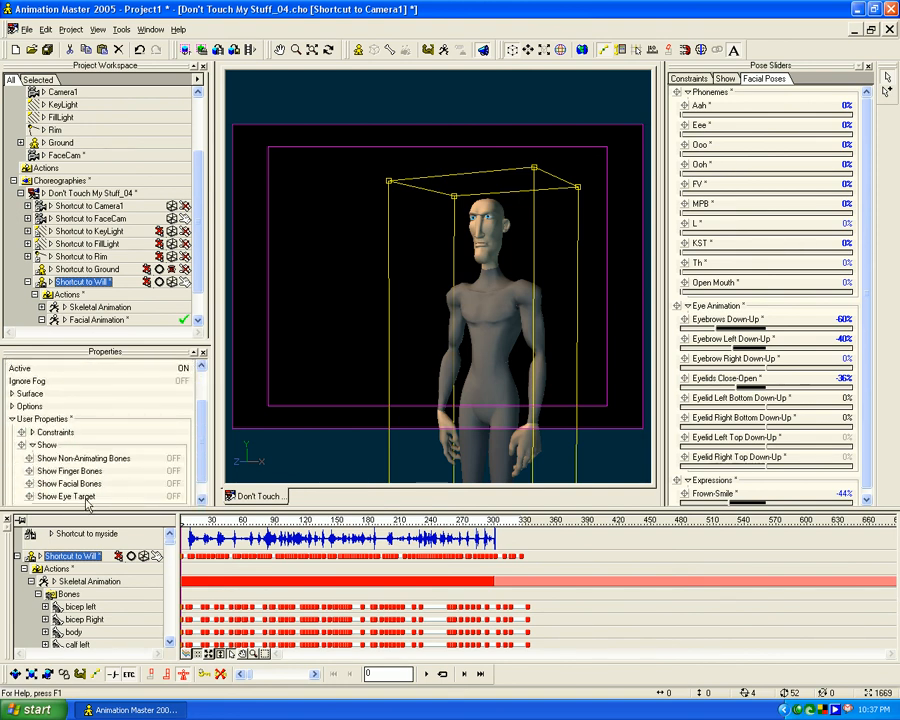
{"action": "left_click", "coordinate": [160, 522]}
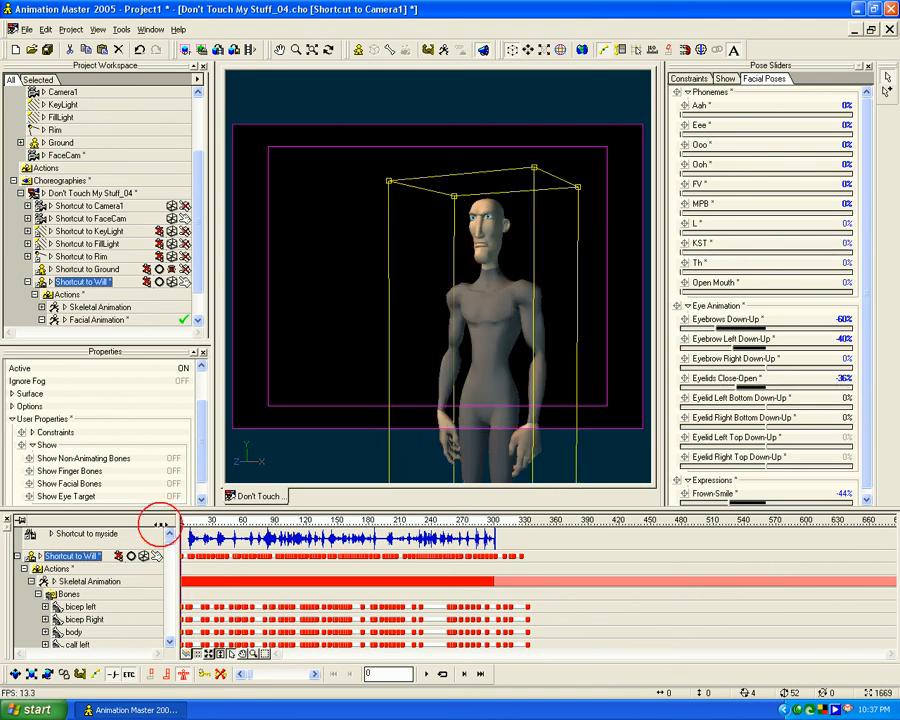
{"action": "left_click", "coordinate": [171, 497]}
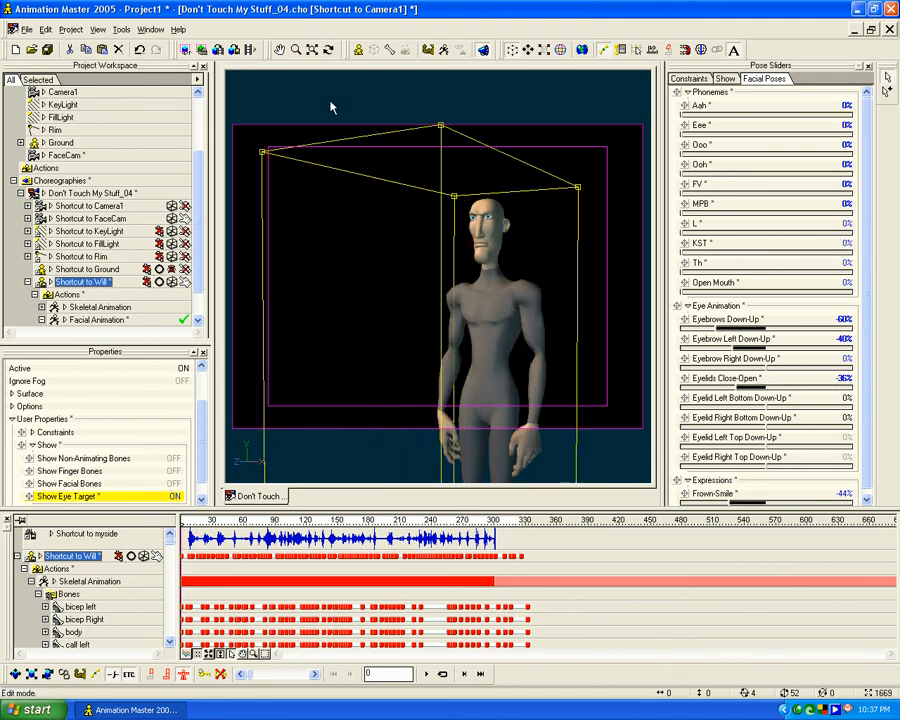
At frame 0, move the Eye Target bone farther in front of the character in the top view, to X 7.61 cm, Z 165.39 cm
{"action": "left_click", "coordinate": [444, 52]}
{"action": "left_click", "coordinate": [362, 203]}
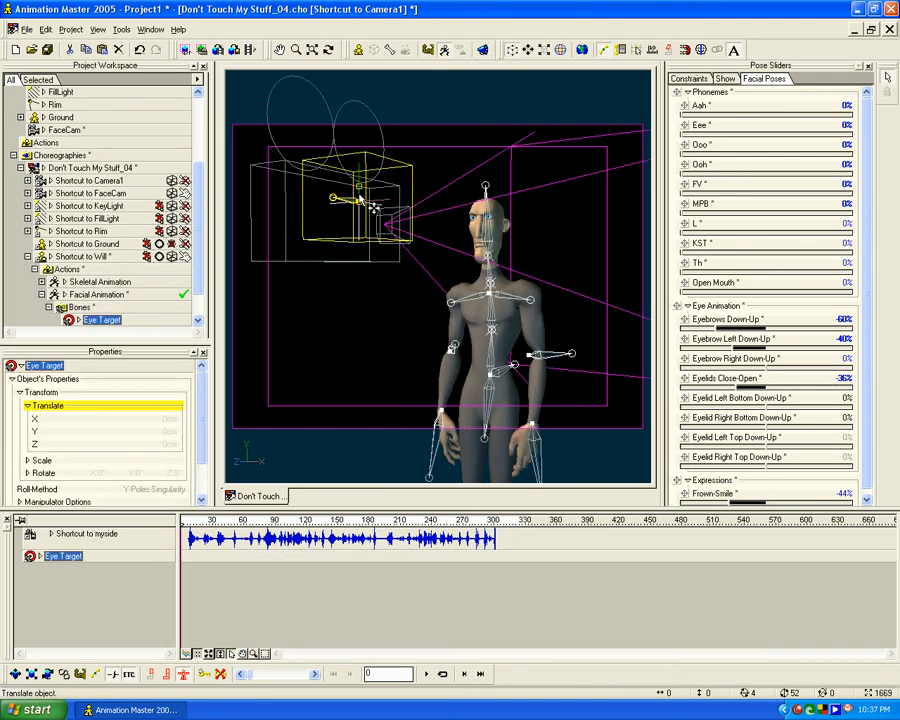
{"action": "left_click_drag", "start_coordinate": [265, 522], "coordinate": [182, 526]}
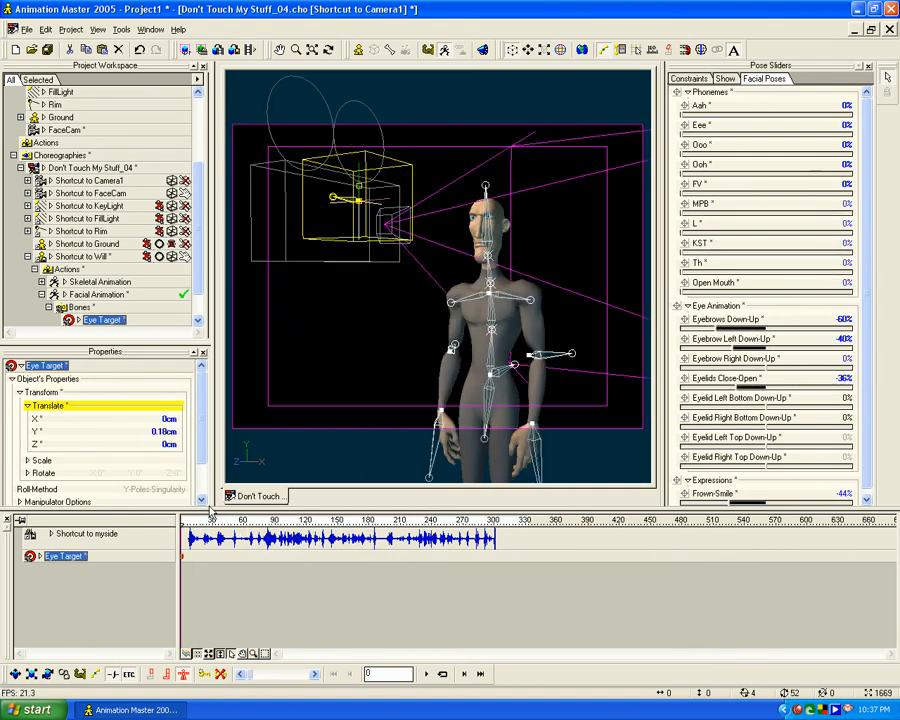
{"action": "mouse_move", "coordinate": [195, 521]}
{"action": "left_mouse_down"}
{"action": "mouse_move", "coordinate": [153, 522]}
{"action": "mouse_move", "coordinate": [370, 521]}
{"action": "mouse_move", "coordinate": [182, 521]}
{"action": "left_mouse_up"}
{"action": "key", "text": "5"}
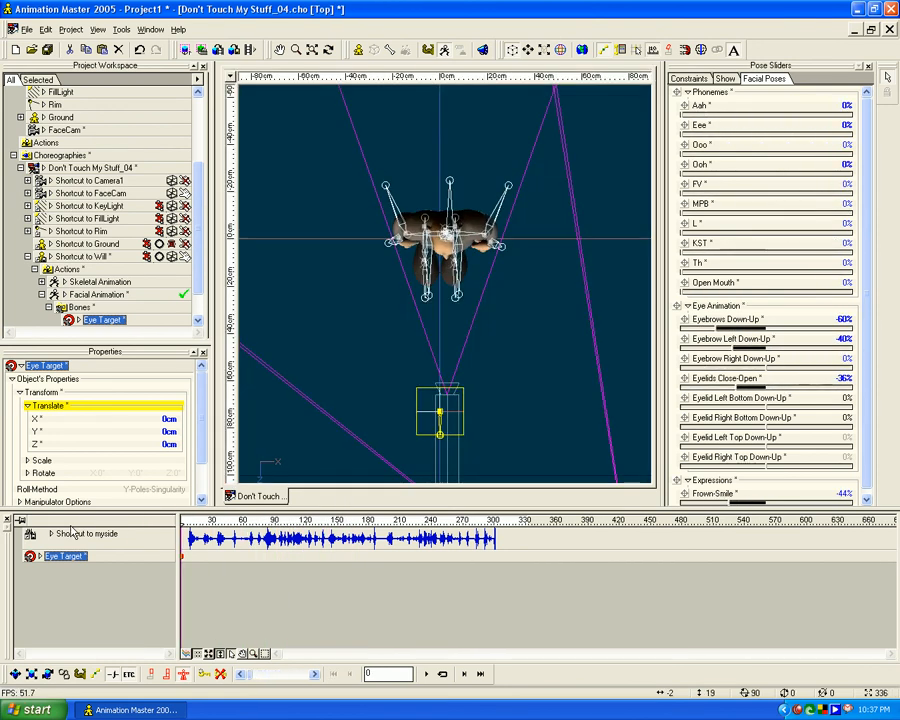
{"action": "middle_click_drag", "start_coordinate": [390, 414], "coordinate": [362, 267]}
{"action": "scroll", "coordinate": [369, 295], "scroll_direction": "down", "scroll_amount": 6}
{"action": "middle_click_drag", "start_coordinate": [463, 306], "coordinate": [450, 253]}
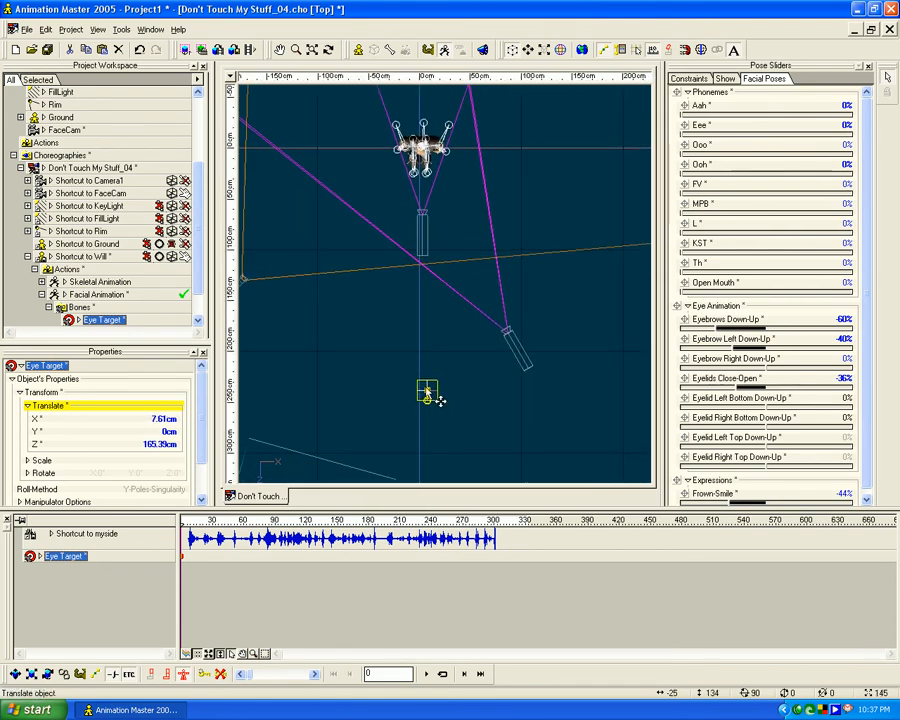
{"action": "key", "text": "0"}
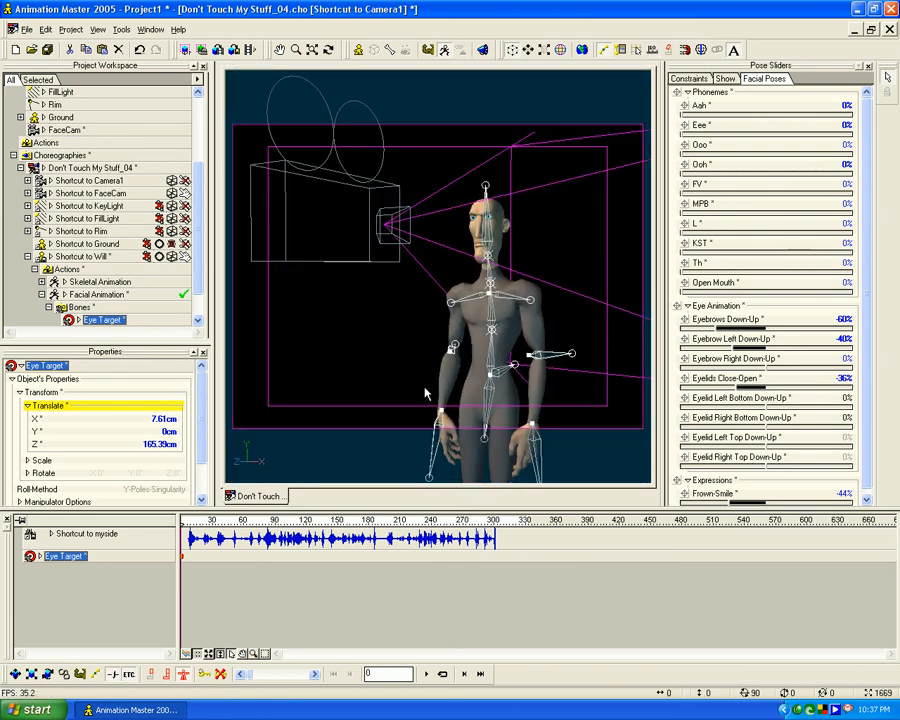
Key the Eye Target bone at frame 316 in its current position
{"action": "key", "text": "space"}
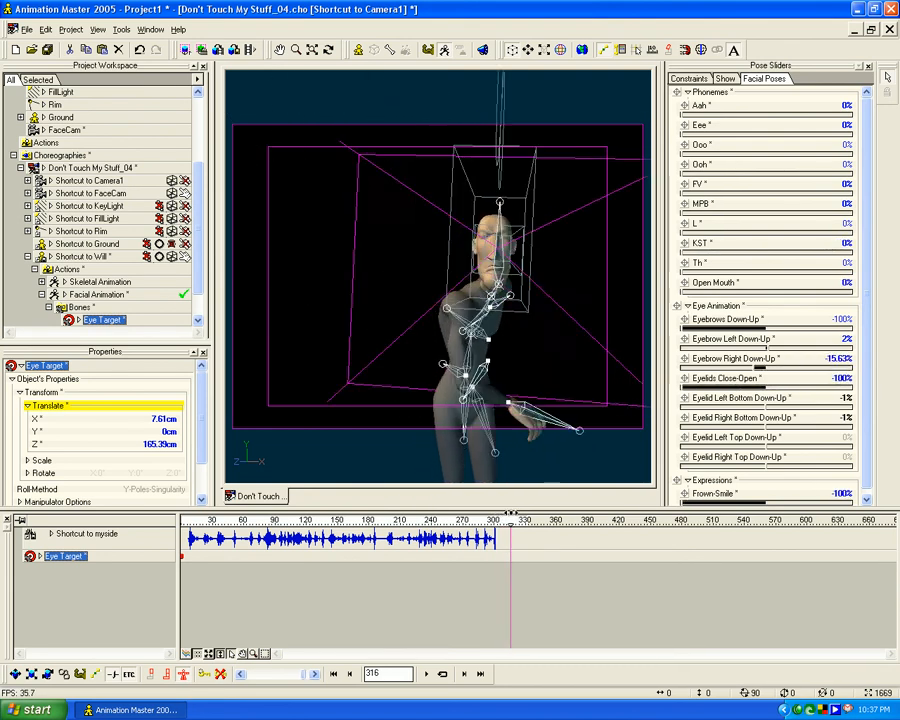
{"action": "left_click_drag", "start_coordinate": [511, 514], "coordinate": [511, 524]}
{"action": "key", "text": "Insert"}
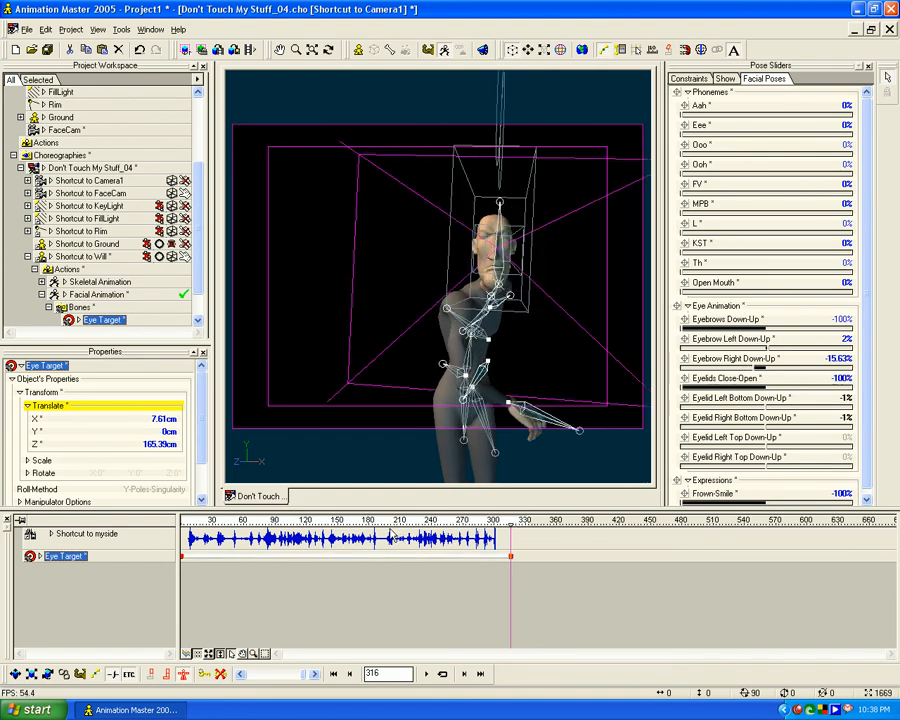
At frame 328, move the Eye Target bone around to X 52.72 cm, Z -168.29 cm
{"action": "left_click_drag", "start_coordinate": [508, 526], "coordinate": [525, 538]}
{"action": "key", "text": "5"}
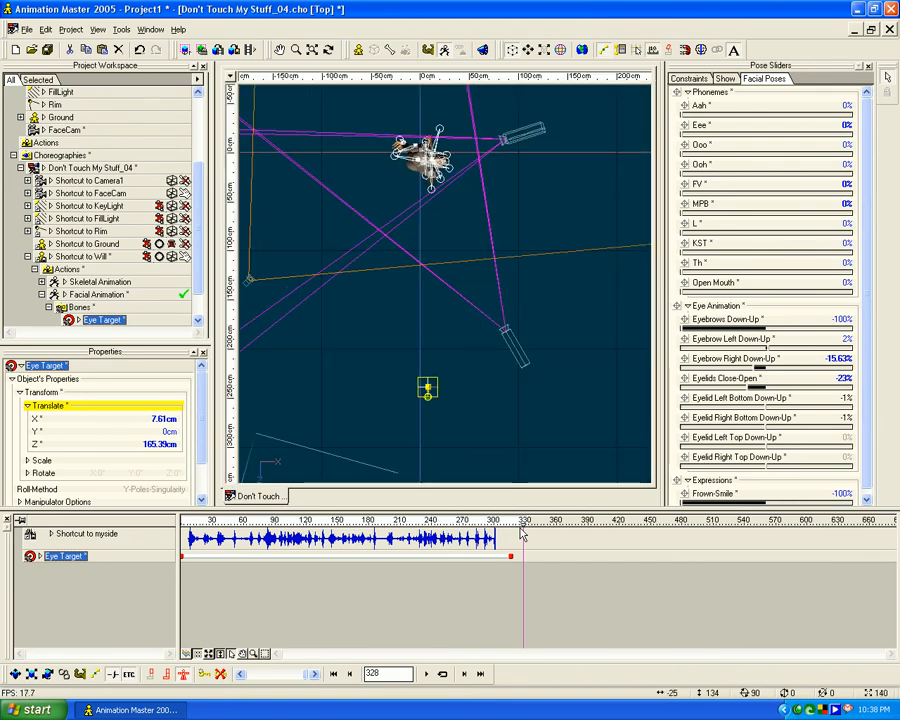
{"action": "left_click_drag", "start_coordinate": [449, 399], "coordinate": [492, 111]}
{"action": "middle_click_drag", "start_coordinate": [507, 197], "coordinate": [491, 321]}
{"action": "left_click_drag", "start_coordinate": [462, 222], "coordinate": [461, 187]}
{"action": "key", "text": "0"}
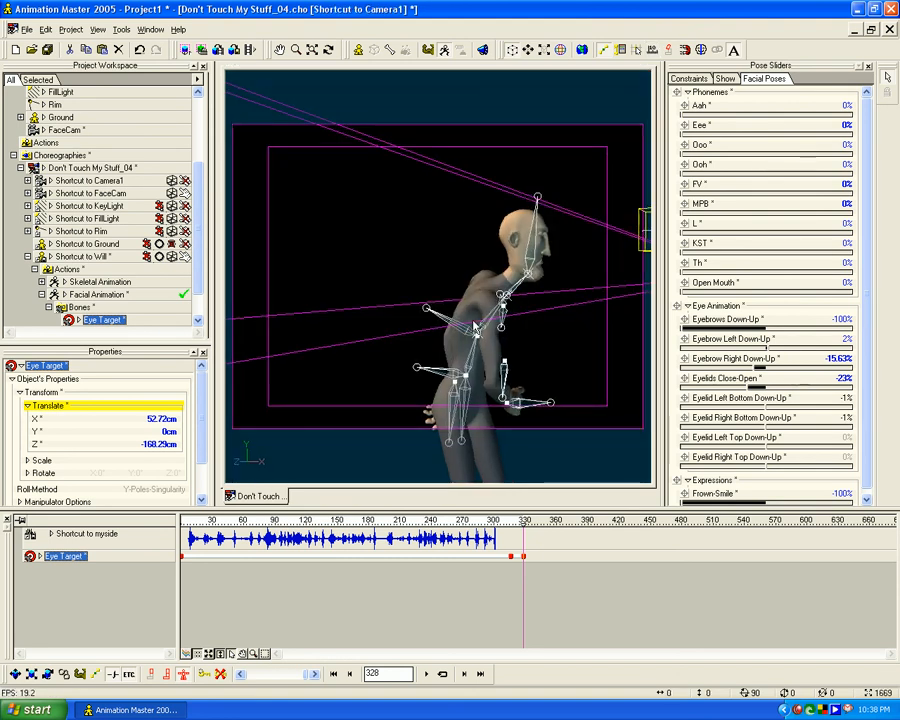
Go to frame 316 and show the Eye Target's animation as curves around its last keyframes
{"action": "mouse_move", "coordinate": [522, 525]}
{"action": "left_mouse_down"}
{"action": "mouse_move", "coordinate": [503, 522]}
{"action": "mouse_move", "coordinate": [511, 522]}
{"action": "left_mouse_up"}
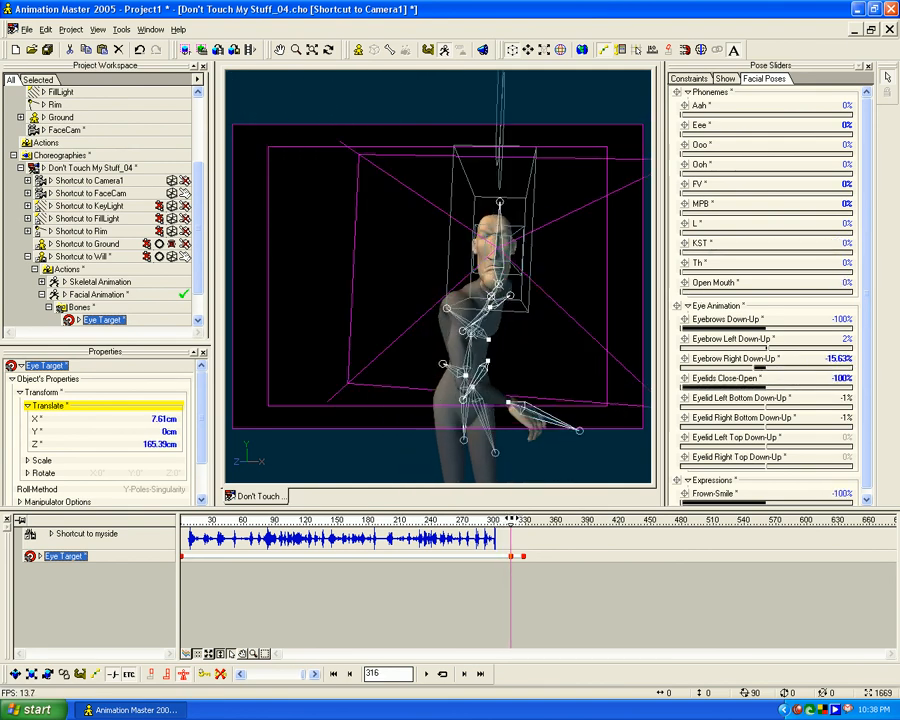
{"action": "key", "text": "5"}
{"action": "left_click", "coordinate": [231, 654]}
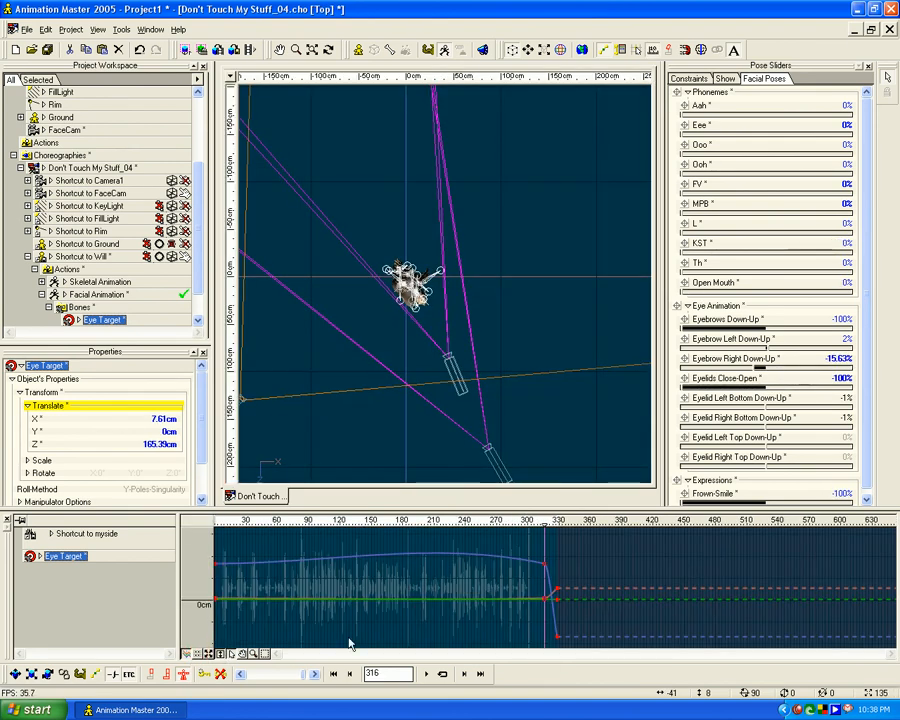
{"action": "scroll", "coordinate": [392, 628], "scroll_direction": "up", "scroll_amount": 10}
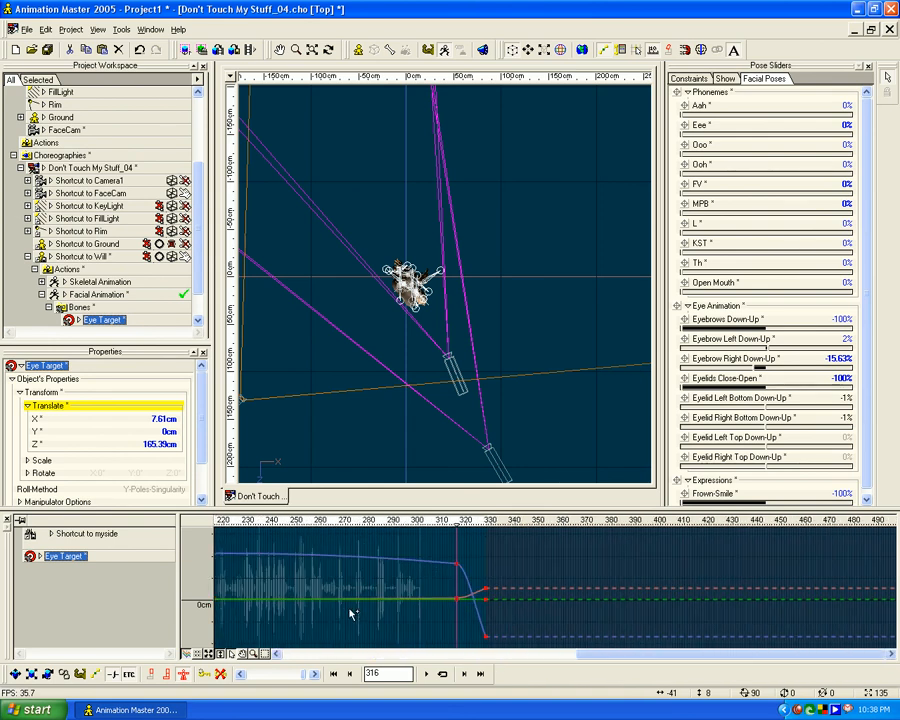
At frame 318, move the Eye Target bone in the top view to X 58.4 cm, Z -104.48 cm
{"action": "left_click_drag", "start_coordinate": [523, 525], "coordinate": [537, 525]}
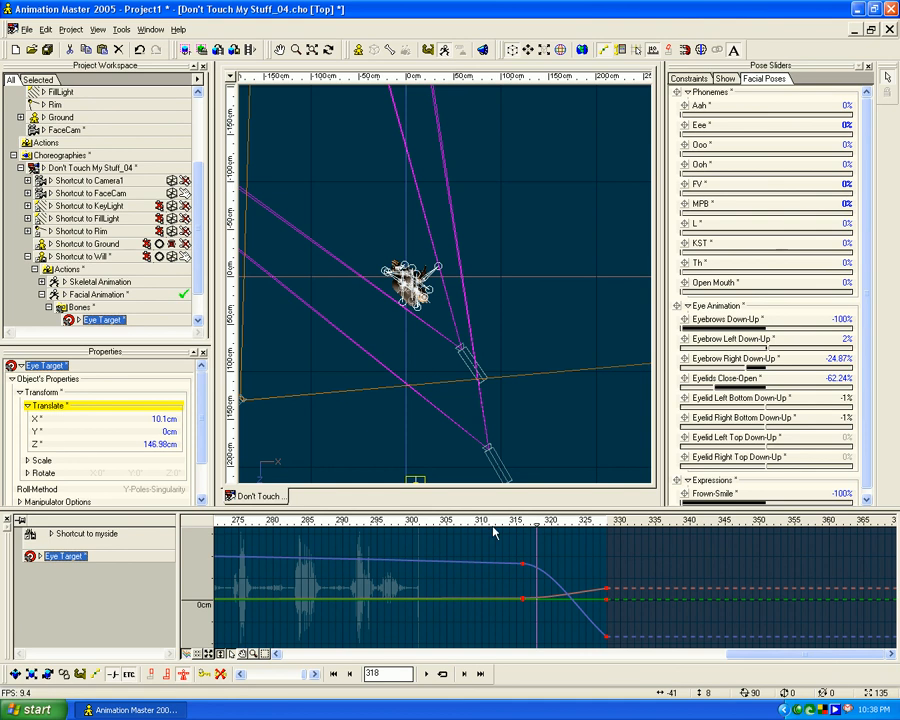
{"action": "key", "text": "0"}
{"action": "mouse_move", "coordinate": [537, 521]}
{"action": "left_mouse_down"}
{"action": "mouse_move", "coordinate": [509, 521]}
{"action": "mouse_move", "coordinate": [545, 521]}
{"action": "mouse_move", "coordinate": [537, 521]}
{"action": "left_mouse_up"}
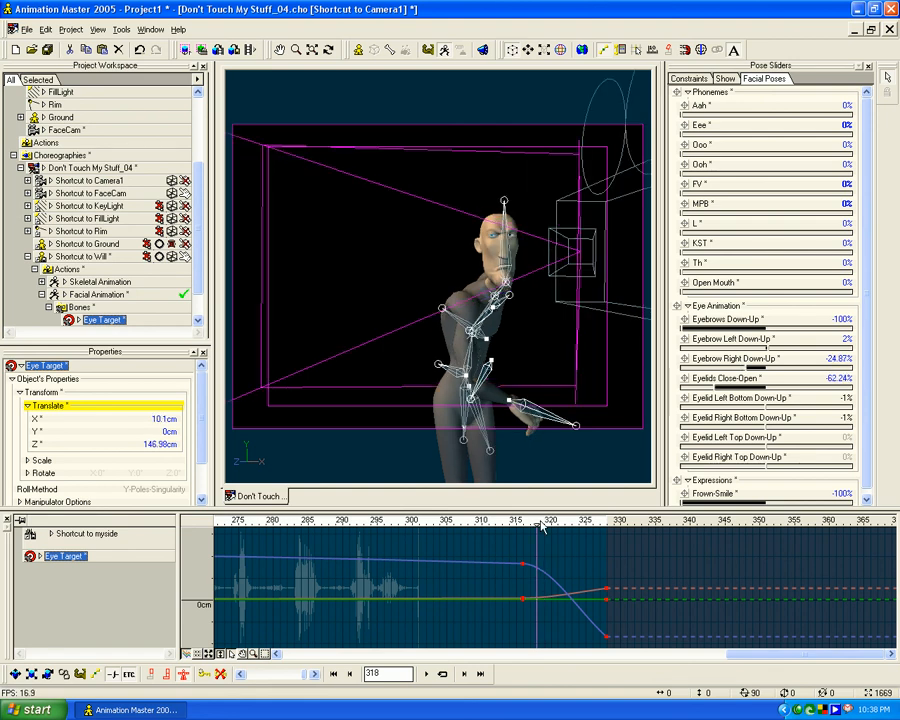
{"action": "key", "text": "5"}
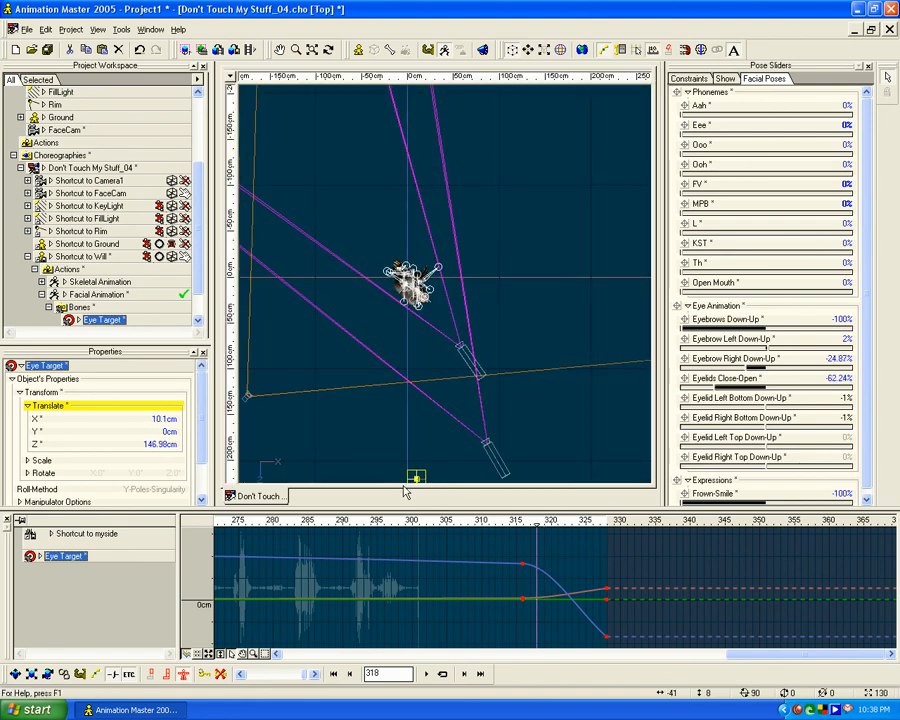
{"action": "left_click_drag", "start_coordinate": [433, 485], "coordinate": [480, 257]}
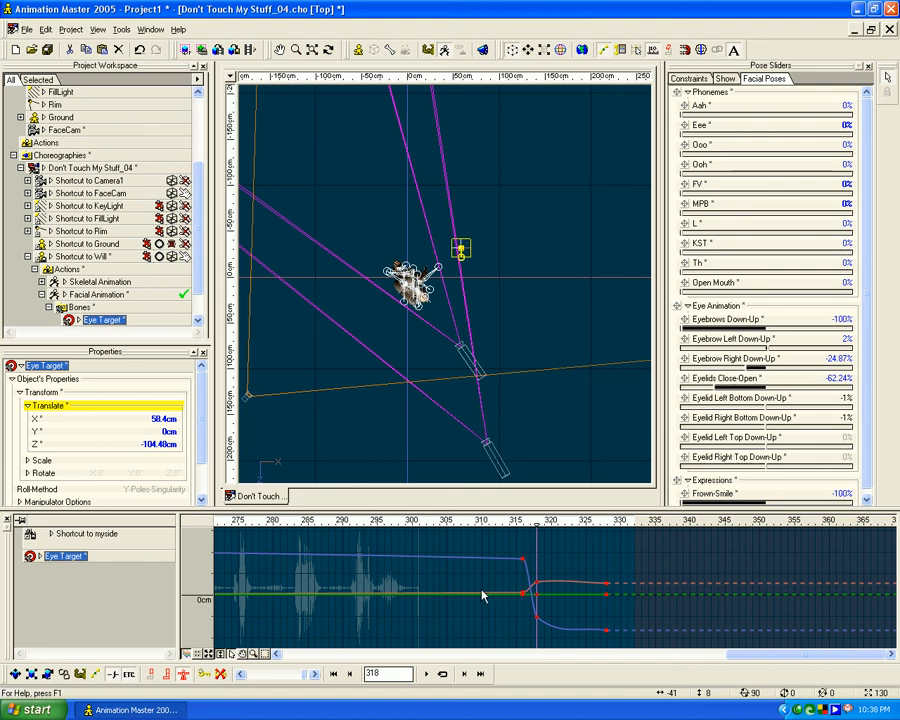
{"action": "key", "text": "0"}
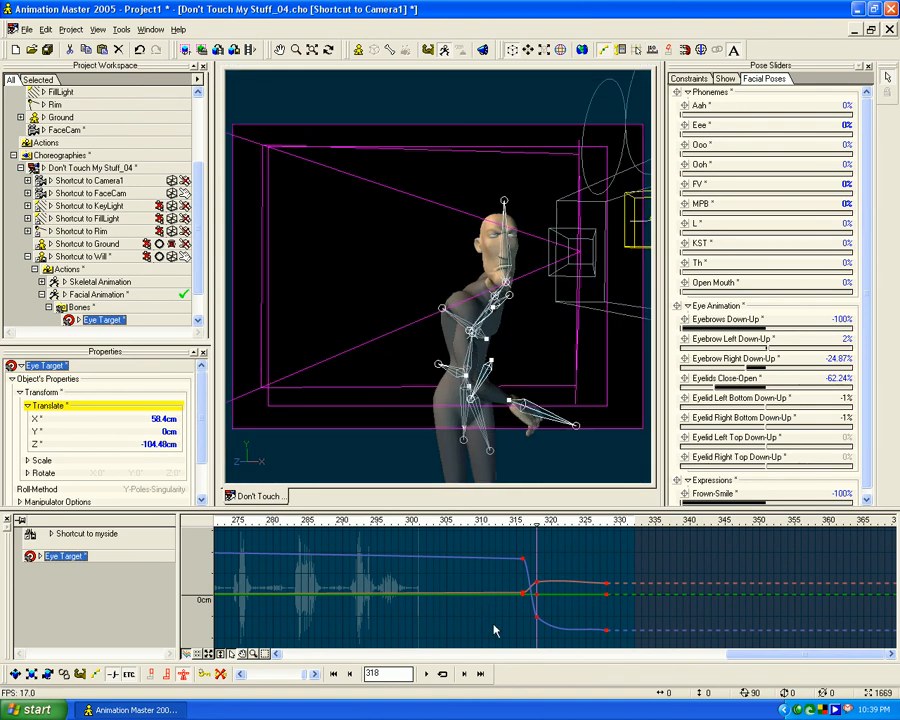
Shift the Eye Target's last keyframes five frames earlier, from frame 328 to frame 323
{"action": "left_click_drag", "start_coordinate": [537, 526], "coordinate": [606, 523]}
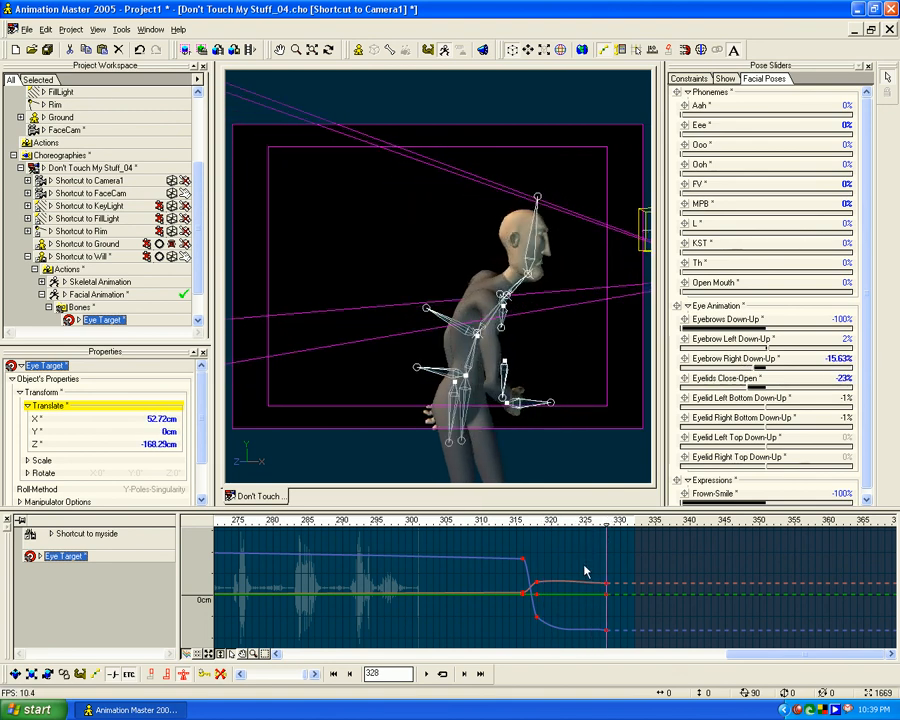
{"action": "key", "text": "Left"}
{"action": "key", "text": "Left"}
{"action": "key", "text": "Left"}
{"action": "key", "text": "Left"}
{"action": "key", "text": "Left"}
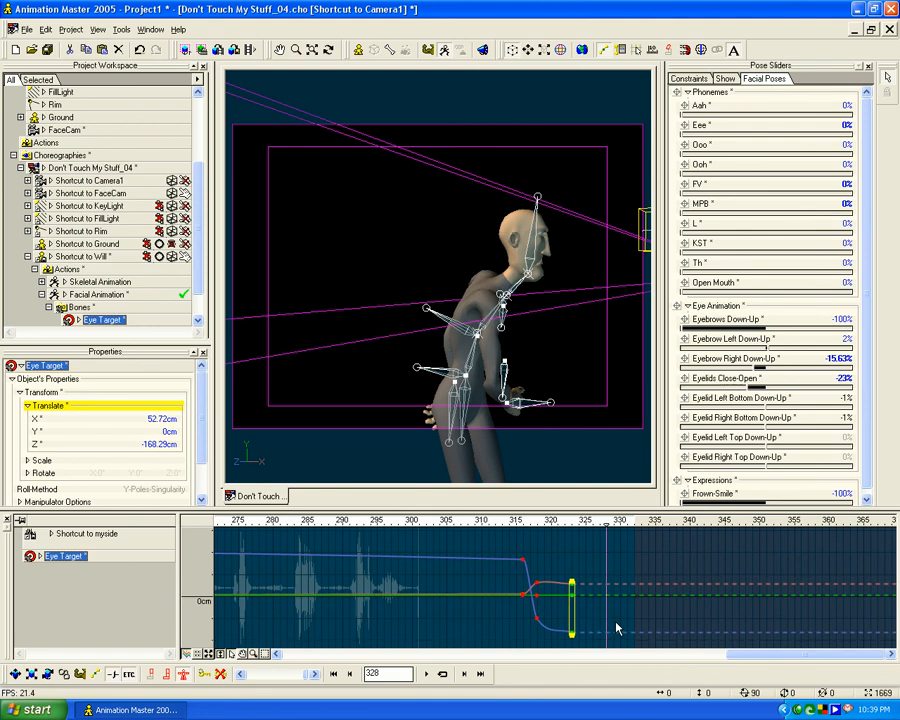
At frame 318, reposition the Eye Target bone in the top view to X 76.1 cm, Z -39.51 cm
{"action": "left_click", "coordinate": [542, 524]}
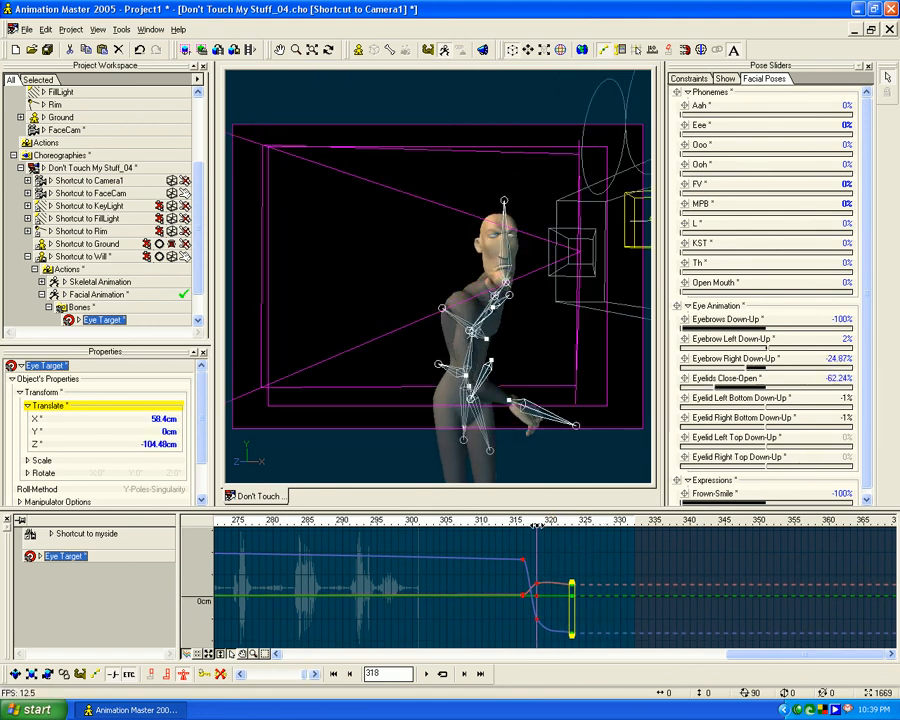
{"action": "left_click_drag", "start_coordinate": [540, 525], "coordinate": [538, 525]}
{"action": "key", "text": "5"}
{"action": "scroll", "coordinate": [448, 342], "scroll_direction": "up", "scroll_amount": 4}
{"action": "left_click_drag", "start_coordinate": [513, 183], "coordinate": [569, 384]}
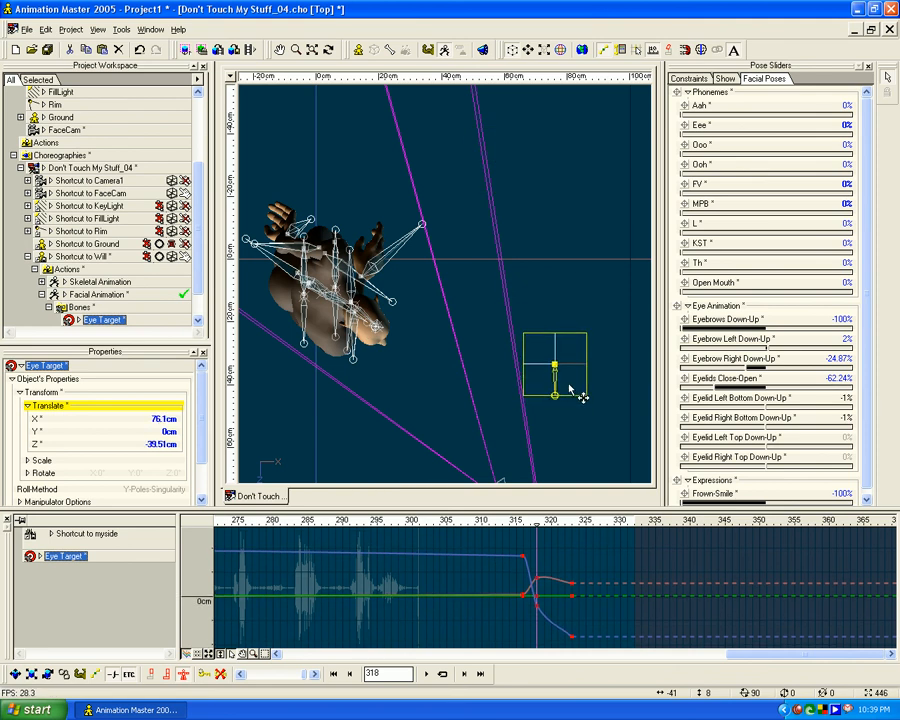
{"action": "key", "text": "0"}
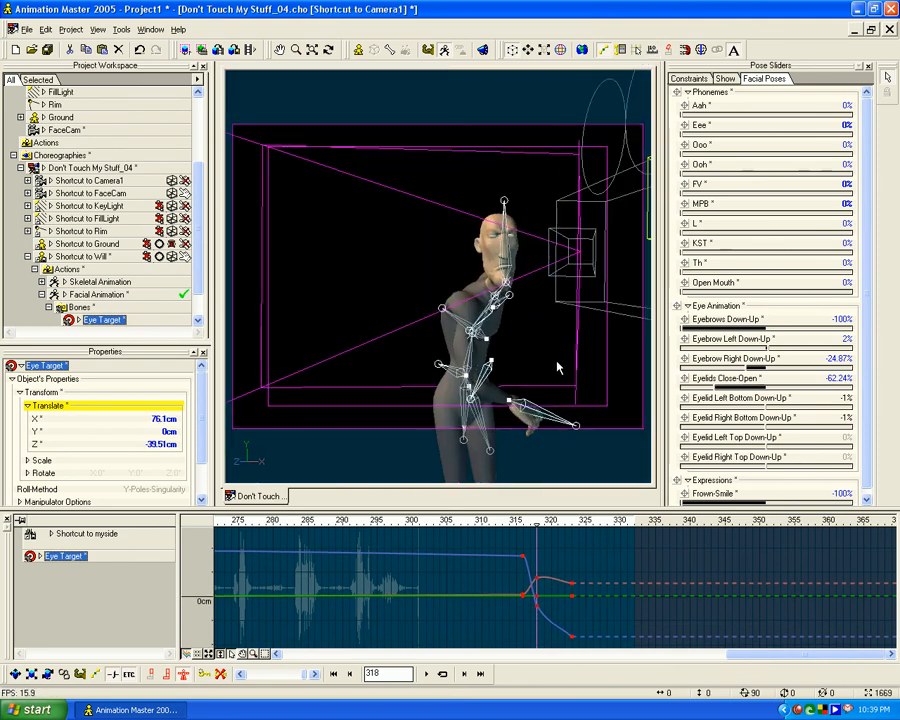
Hide the FaceCam shortcut in the choreography view and check the head turn between frames 311 and 320
{"action": "left_click_drag", "start_coordinate": [533, 521], "coordinate": [487, 528]}
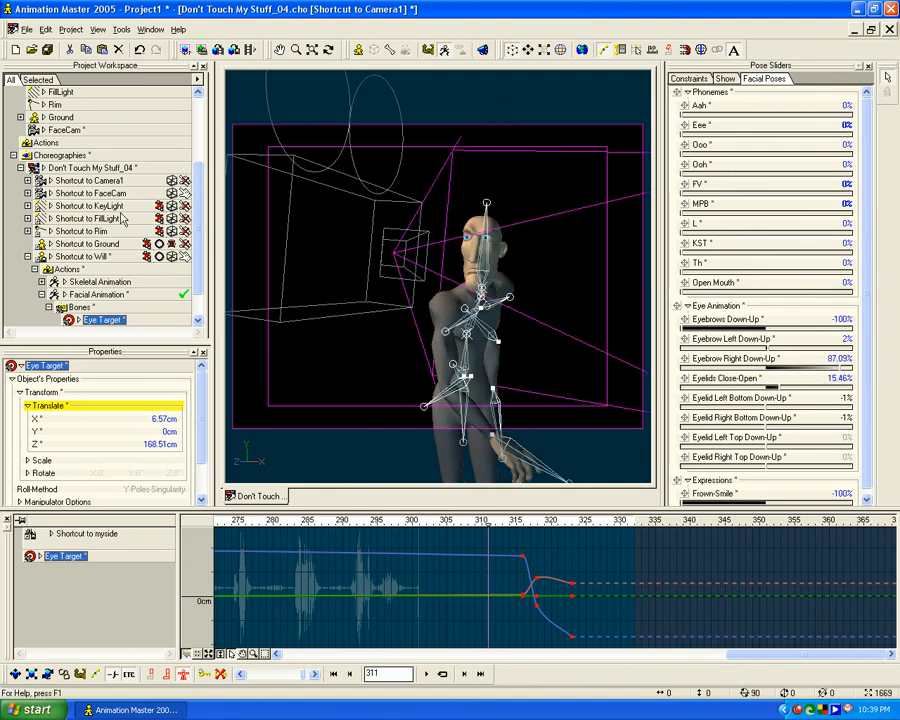
{"action": "left_click", "coordinate": [171, 193]}
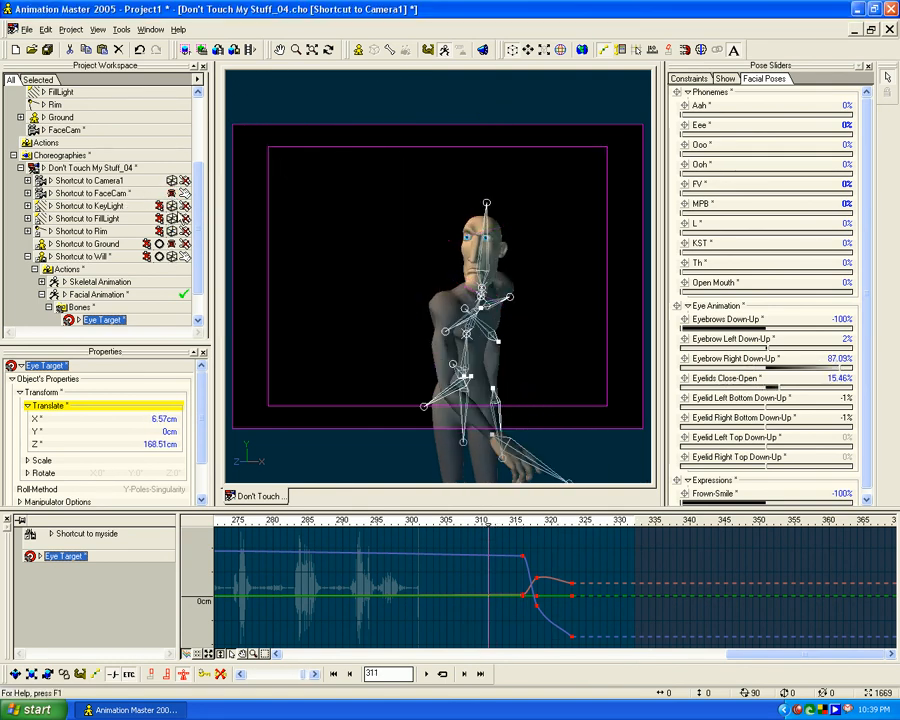
{"action": "left_click_drag", "start_coordinate": [500, 517], "coordinate": [549, 520]}
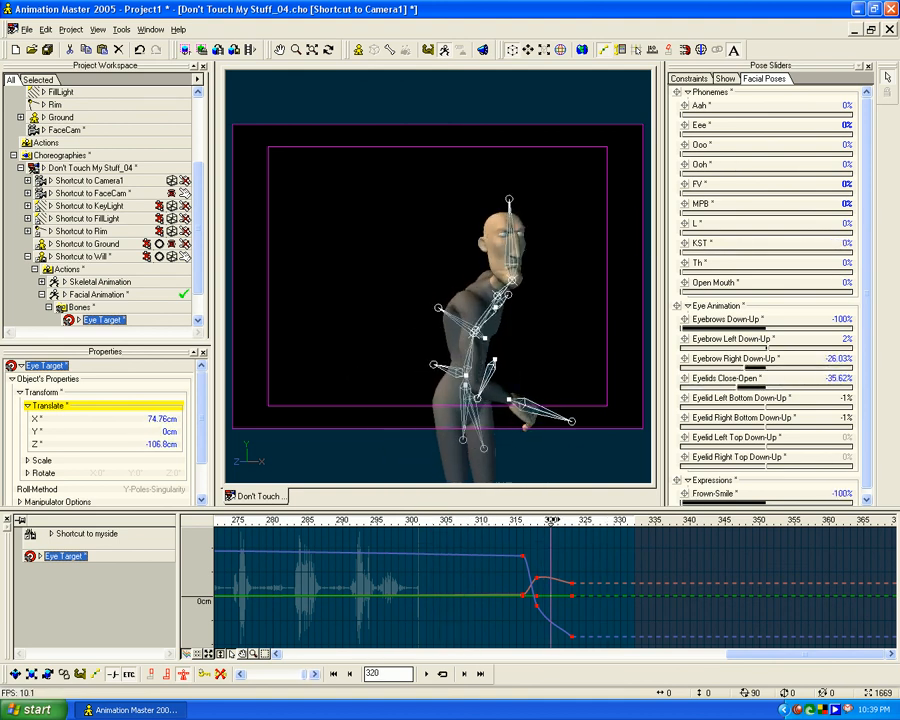
Expand the Eye Target's channels in the timeline and view its X, Y and Z translate curves one at a time
{"action": "left_click", "coordinate": [41, 557]}
{"action": "left_click", "coordinate": [30, 570]}
{"action": "left_click", "coordinate": [70, 578]}
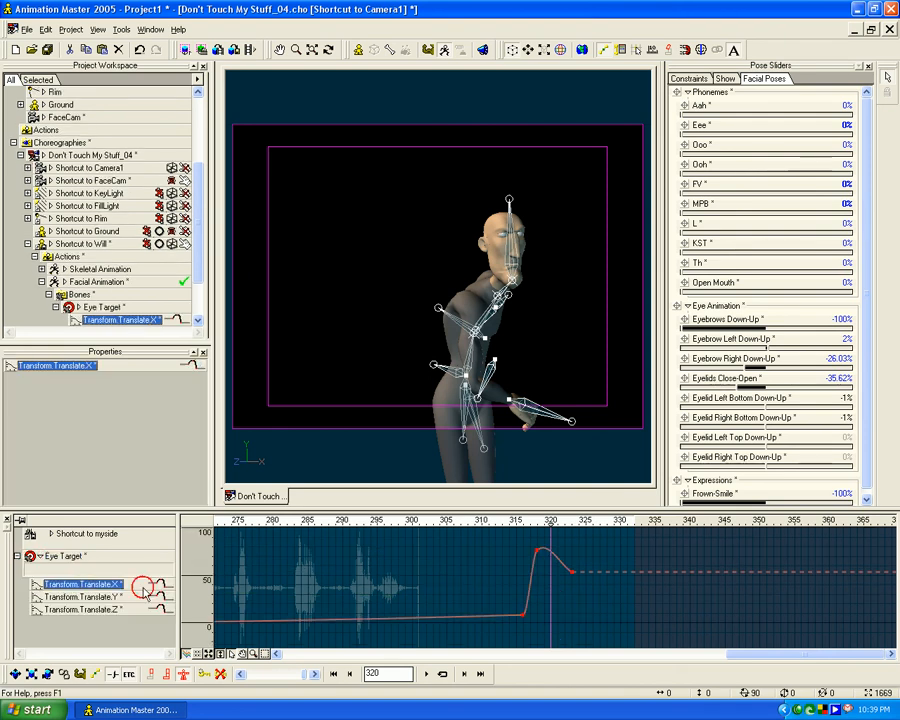
{"action": "left_click", "coordinate": [110, 597]}
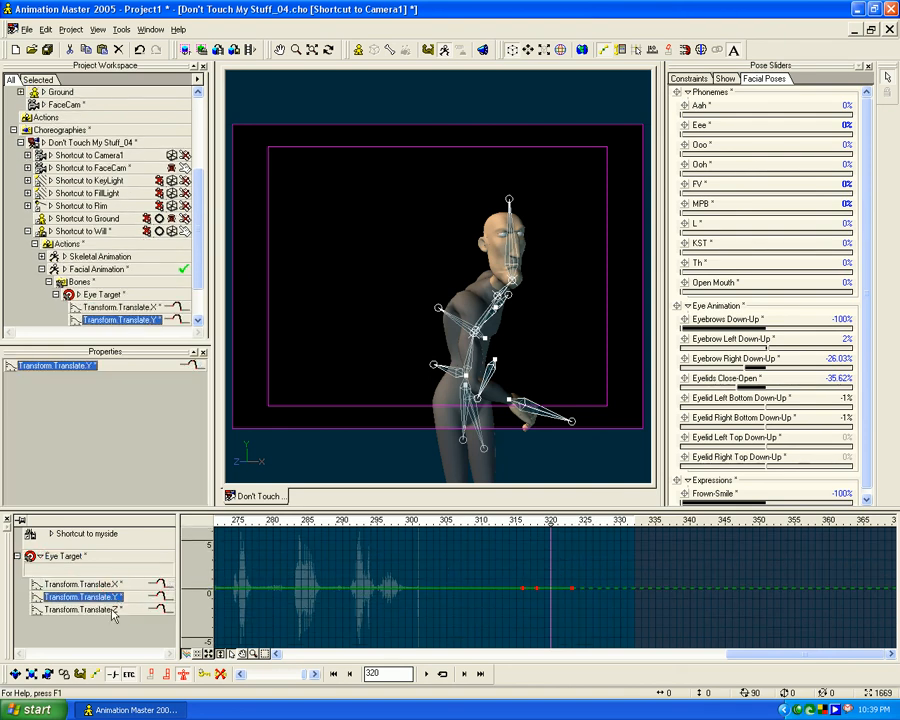
{"action": "left_click", "coordinate": [110, 609]}
{"action": "left_click", "coordinate": [100, 597]}
Set the interpolation of the first key on the Eye Target's Translate Y curve, at frame 0, to Zero Slope
{"action": "scroll", "coordinate": [322, 572], "scroll_direction": "down", "scroll_amount": 6}
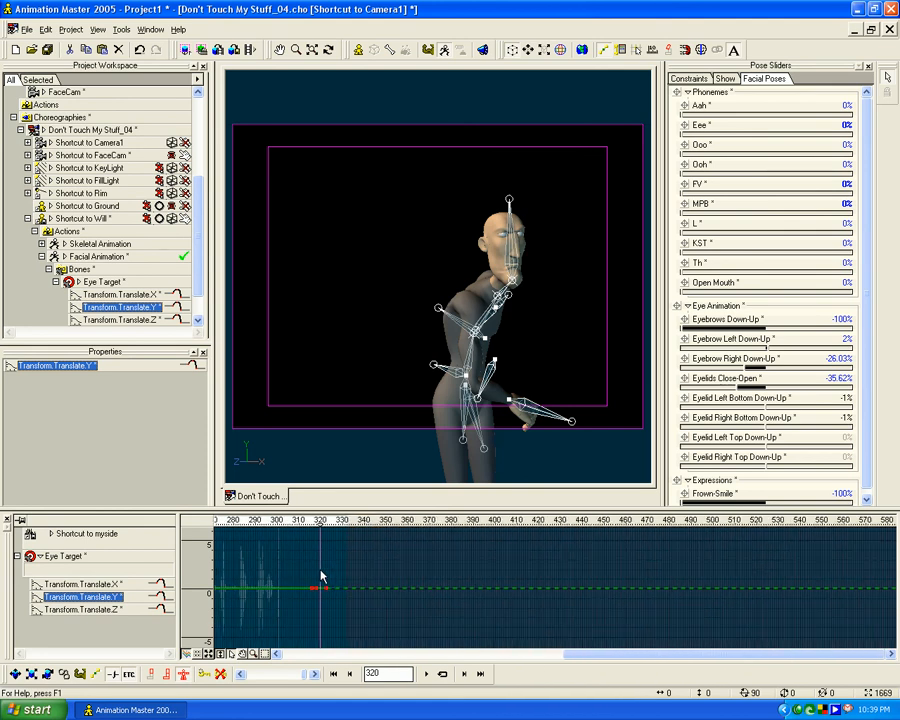
{"action": "middle_click_drag", "start_coordinate": [290, 572], "coordinate": [671, 552]}
{"action": "middle_click_drag", "start_coordinate": [380, 560], "coordinate": [657, 544]}
{"action": "scroll", "coordinate": [520, 557], "scroll_direction": "down", "scroll_amount": 2}
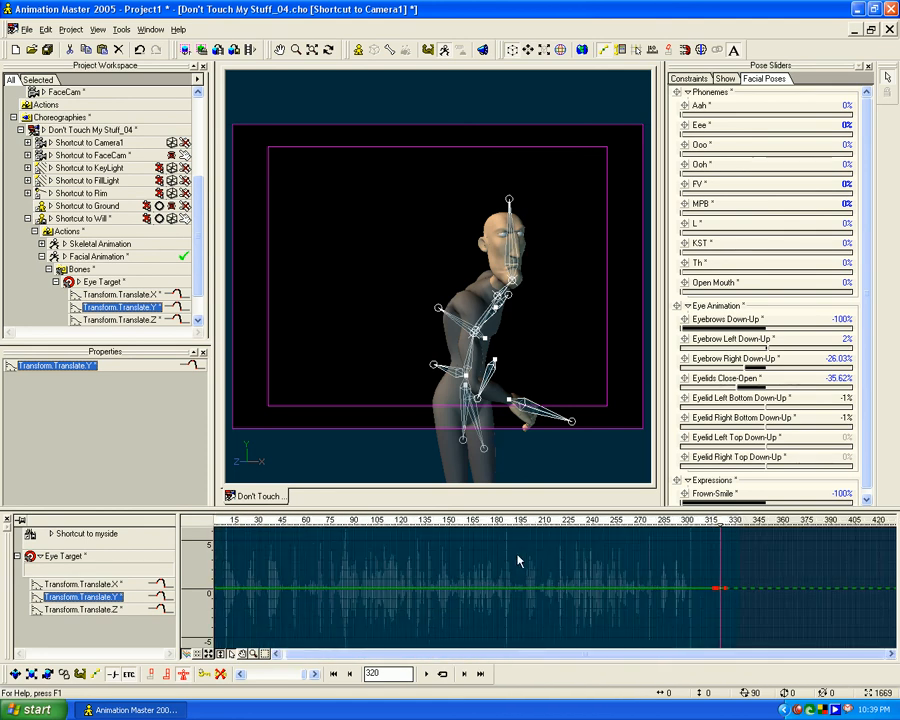
{"action": "scroll", "coordinate": [452, 572], "scroll_direction": "down", "scroll_amount": 2}
{"action": "middle_click_drag", "start_coordinate": [406, 571], "coordinate": [438, 561]}
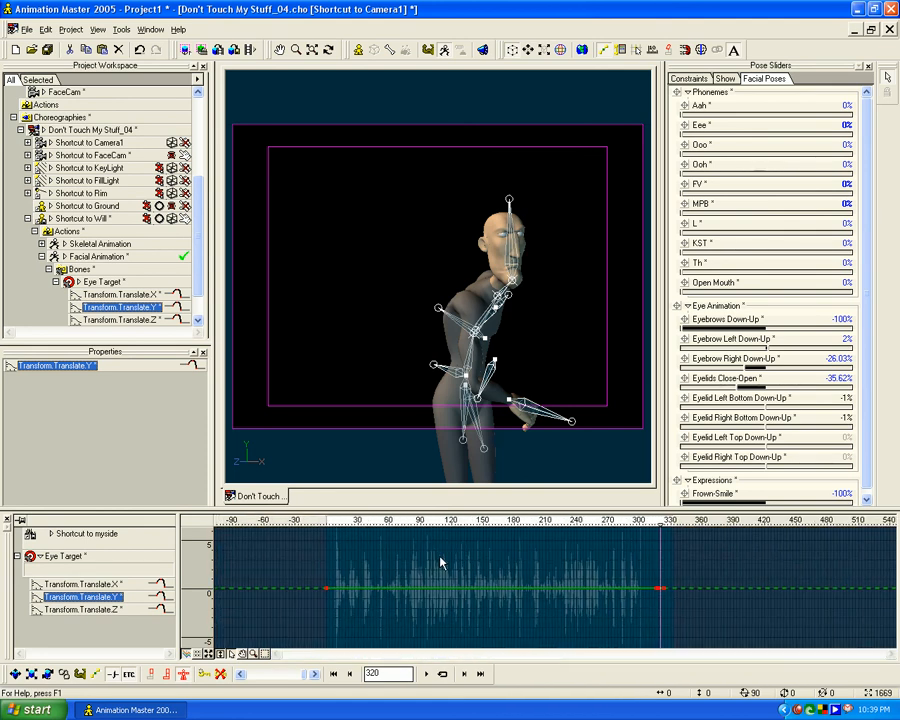
{"action": "right_click", "coordinate": [327, 590]}
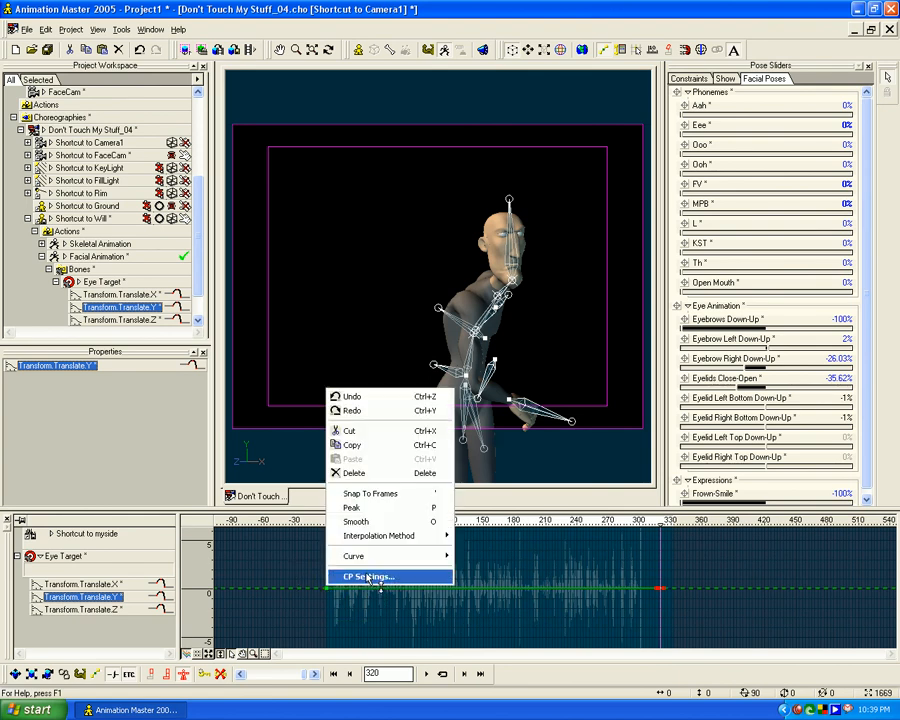
{"action": "mouse_move", "coordinate": [378, 534]}
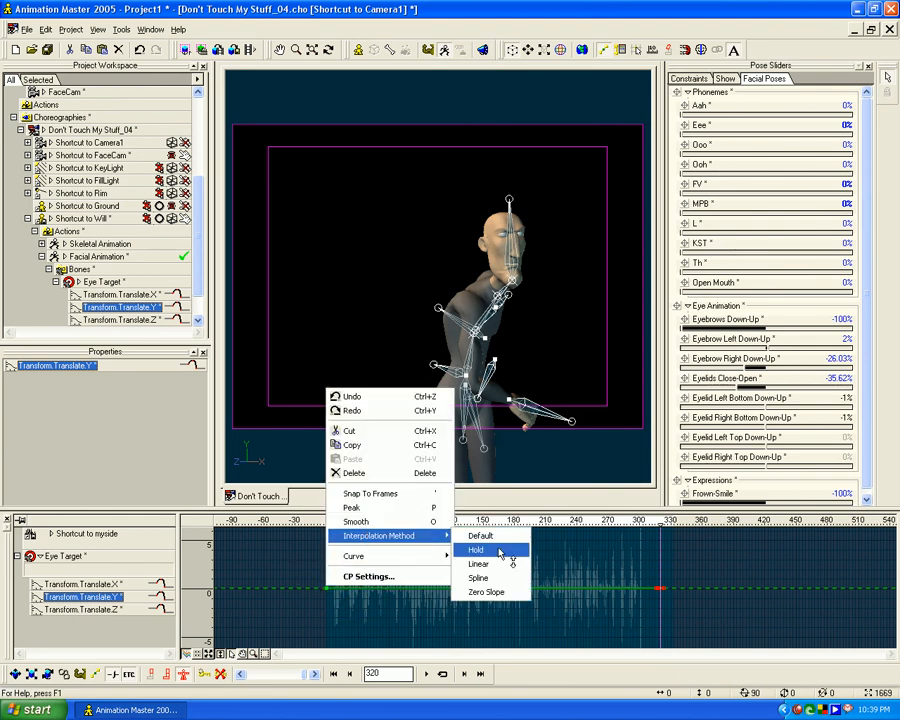
{"action": "left_click", "coordinate": [495, 592]}
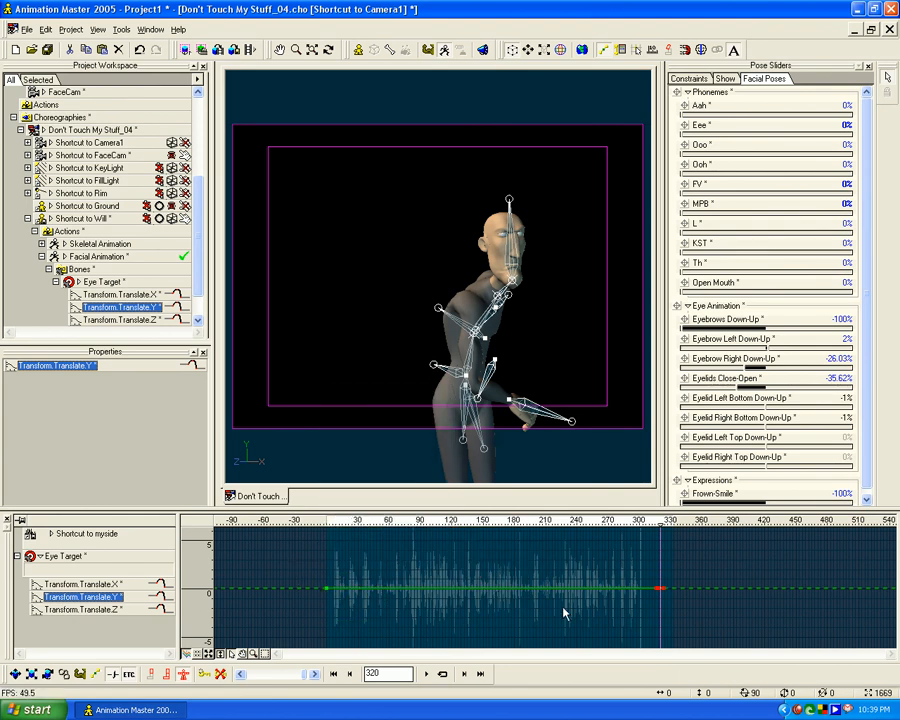
Set the interpolation of all the Eye Target's translate keys at frame 0 to Zero Slope
{"action": "left_click", "coordinate": [89, 559]}
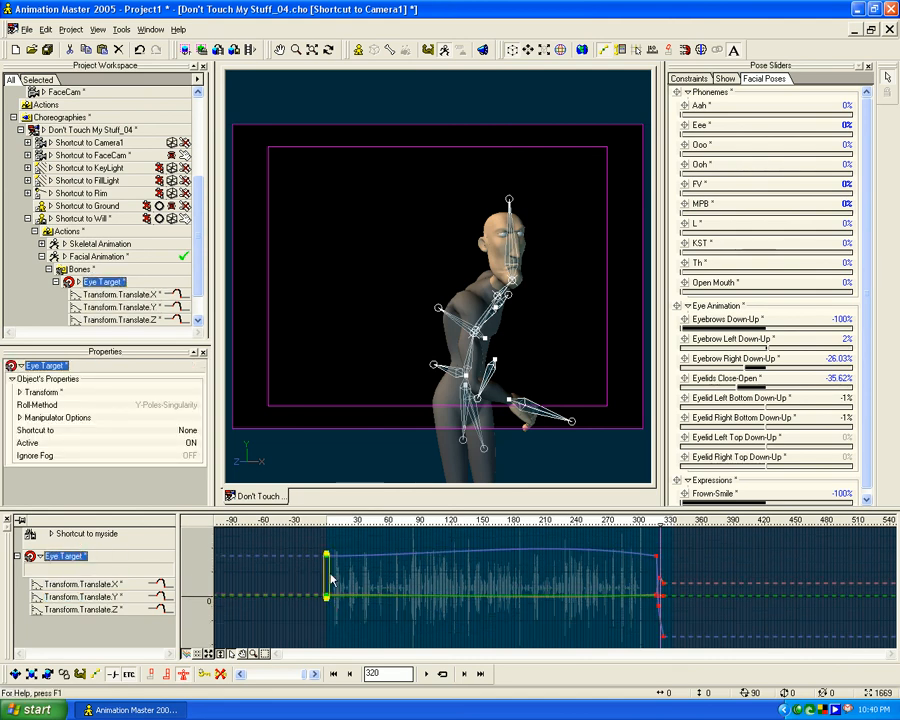
{"action": "right_click", "coordinate": [330, 578]}
{"action": "mouse_move", "coordinate": [395, 527]}
{"action": "left_click", "coordinate": [484, 582]}
Set the interpolation of the Eye Target's keys at frame 316 to Zero Slope
{"action": "scroll", "coordinate": [629, 566], "scroll_direction": "up", "scroll_amount": 6}
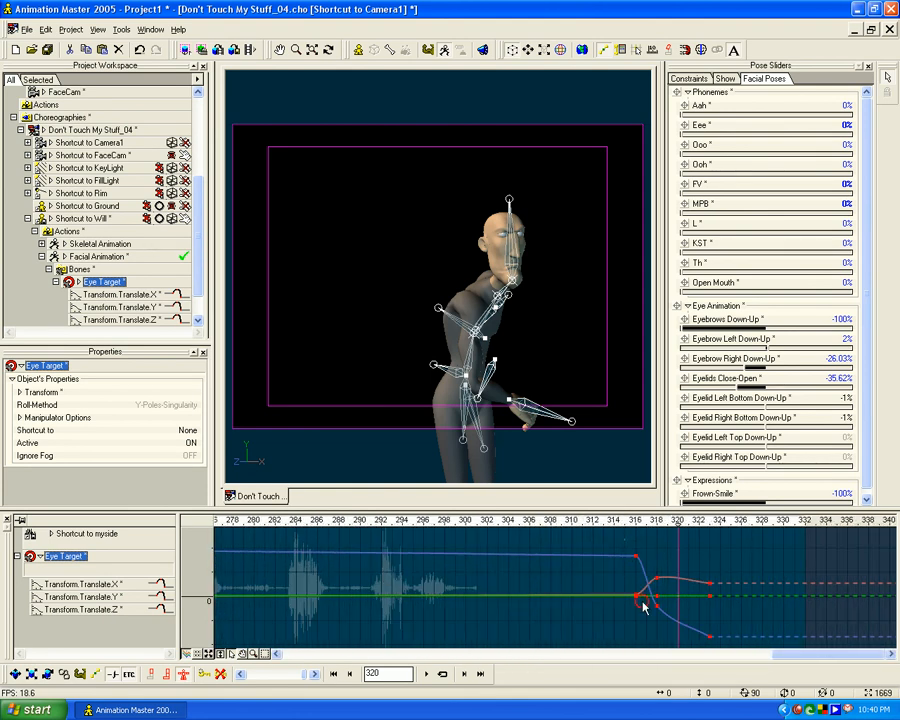
{"action": "right_click", "coordinate": [637, 588]}
{"action": "mouse_move", "coordinate": [703, 527]}
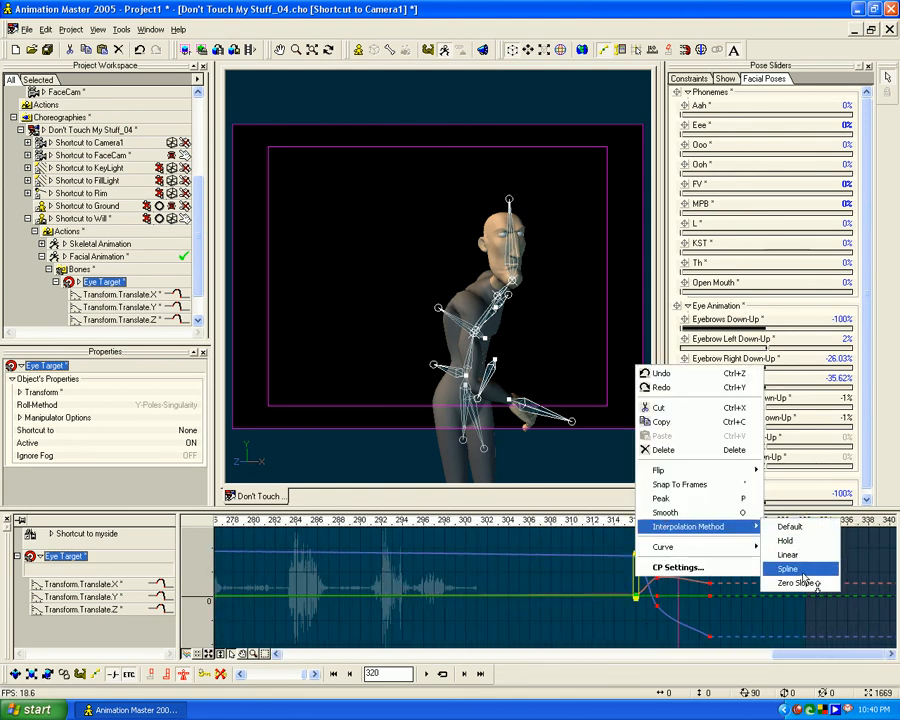
{"action": "left_click", "coordinate": [810, 553]}
At frame 318, move the Eye Target bone in the top view to X 76.56 cm, Z -14.47 cm
{"action": "left_click_drag", "start_coordinate": [614, 525], "coordinate": [659, 526]}
{"action": "key", "text": "5"}
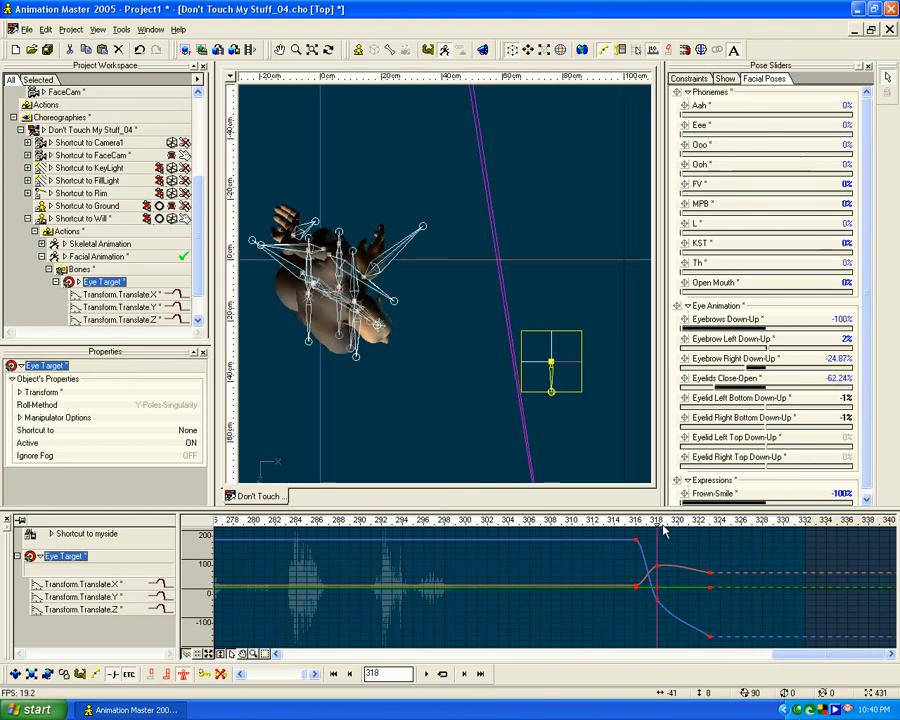
{"action": "left_click_drag", "start_coordinate": [573, 390], "coordinate": [578, 469]}
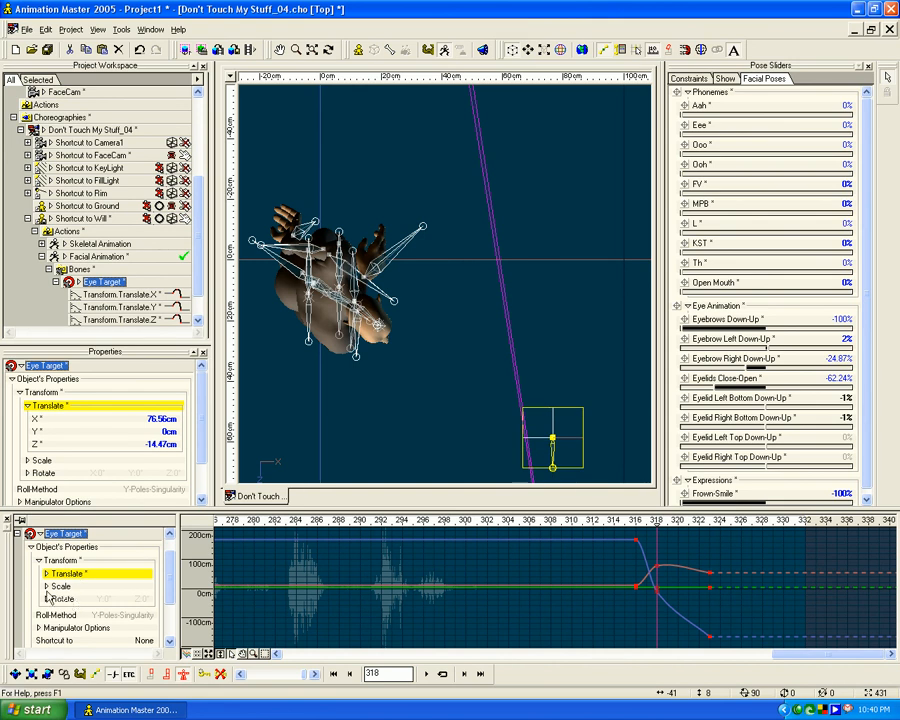
Isolate the Eye Target's Z translate curve and move its frame 318 key to -24.17 cm
{"action": "left_click", "coordinate": [46, 573]}
{"action": "left_click", "coordinate": [53, 587]}
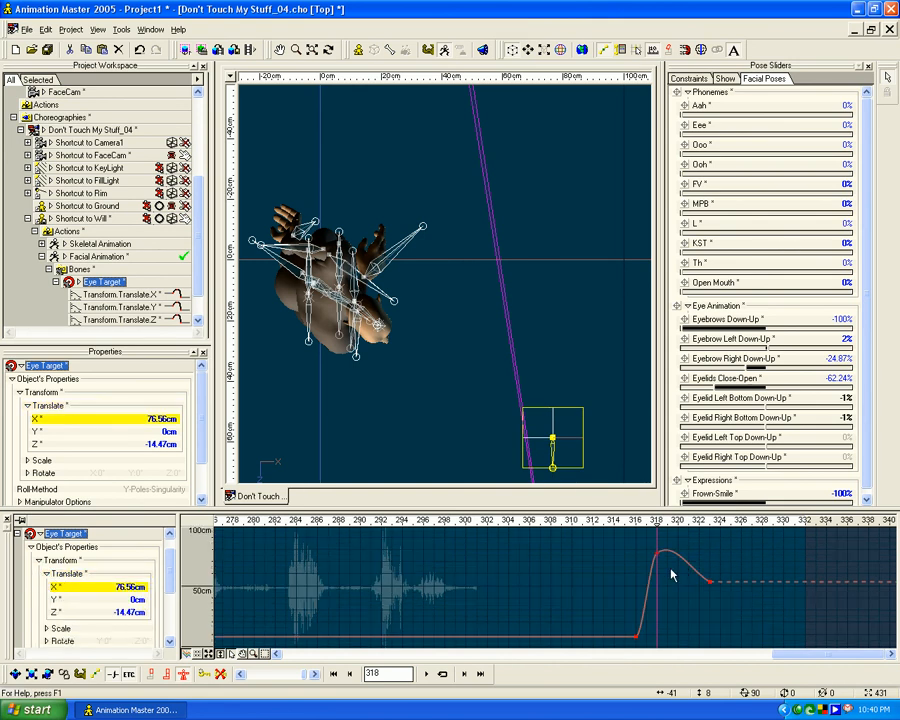
{"action": "left_click", "coordinate": [60, 599]}
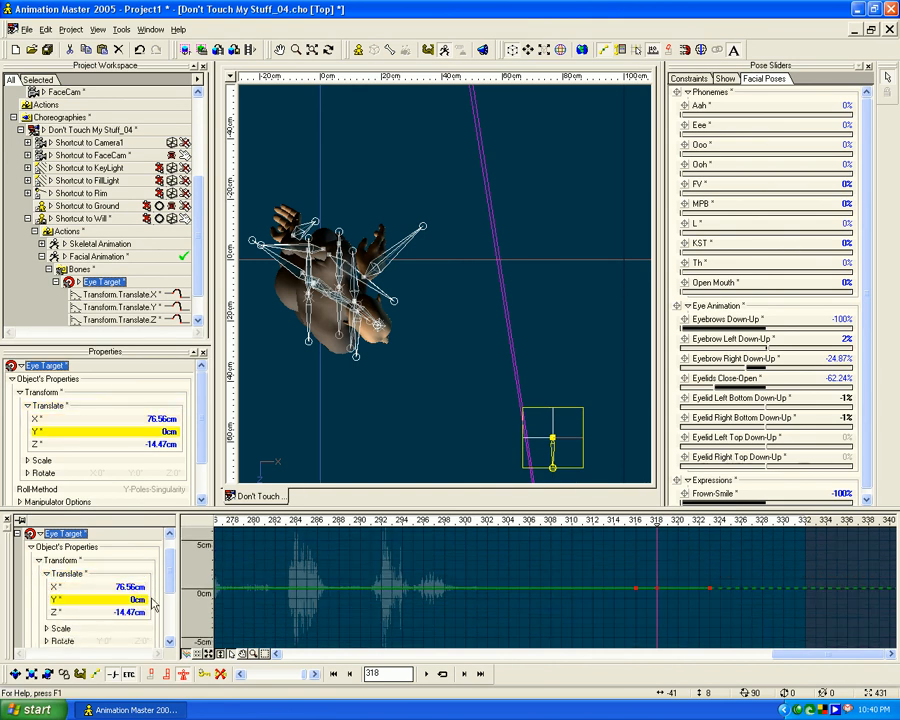
{"action": "left_click", "coordinate": [101, 612]}
{"action": "left_click", "coordinate": [657, 590]}
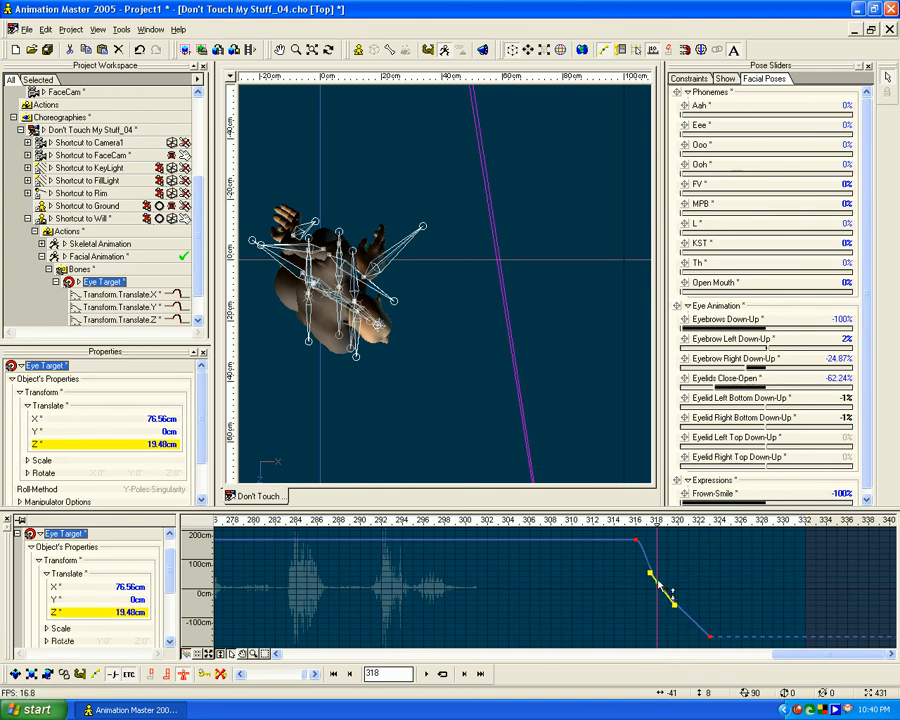
{"action": "left_click_drag", "start_coordinate": [659, 596], "coordinate": [690, 621]}
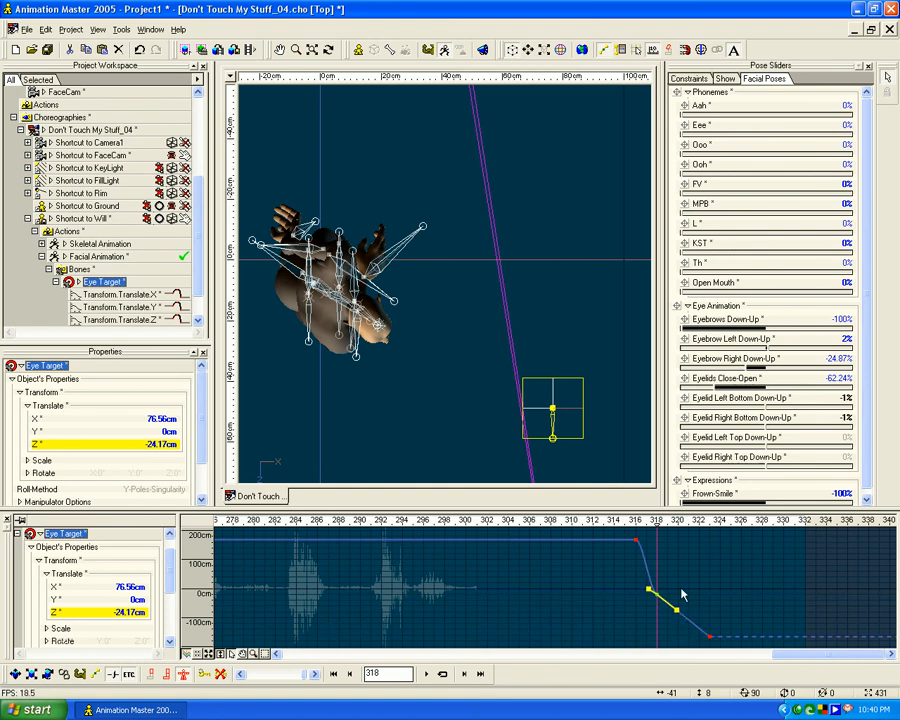
Lower the Eye Target's Z key at frame 318 to -38.72 cm and pull the curve down with a key at frame 320
{"action": "scroll", "coordinate": [682, 590], "scroll_direction": "up", "scroll_amount": 5}
{"action": "middle_click_drag", "start_coordinate": [870, 595], "coordinate": [486, 596]}
{"action": "scroll", "coordinate": [486, 596], "scroll_direction": "up", "scroll_amount": 5}
{"action": "middle_click_drag", "start_coordinate": [713, 595], "coordinate": [437, 597]}
{"action": "scroll", "coordinate": [437, 597], "scroll_direction": "up", "scroll_amount": 2}
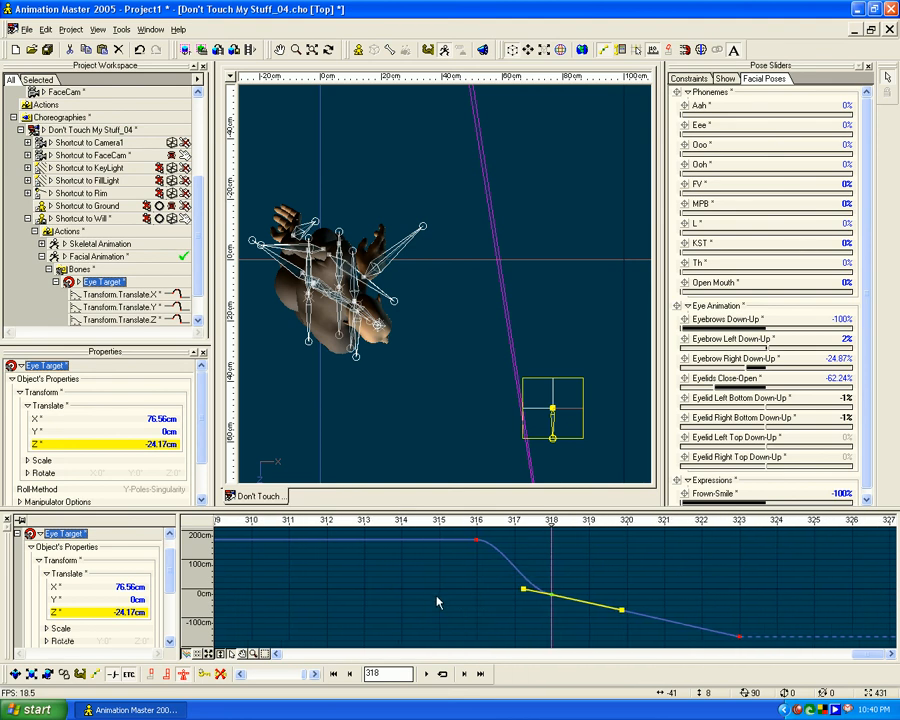
{"action": "left_click_drag", "start_coordinate": [552, 594], "coordinate": [553, 596]}
{"action": "mouse_move", "coordinate": [624, 613]}
{"action": "left_mouse_down"}
{"action": "mouse_move", "coordinate": [596, 604]}
{"action": "mouse_move", "coordinate": [573, 615]}
{"action": "mouse_move", "coordinate": [599, 615]}
{"action": "mouse_move", "coordinate": [583, 606]}
{"action": "mouse_move", "coordinate": [625, 619]}
{"action": "mouse_move", "coordinate": [630, 630]}
{"action": "left_mouse_up"}
{"action": "left_click", "coordinate": [552, 597]}
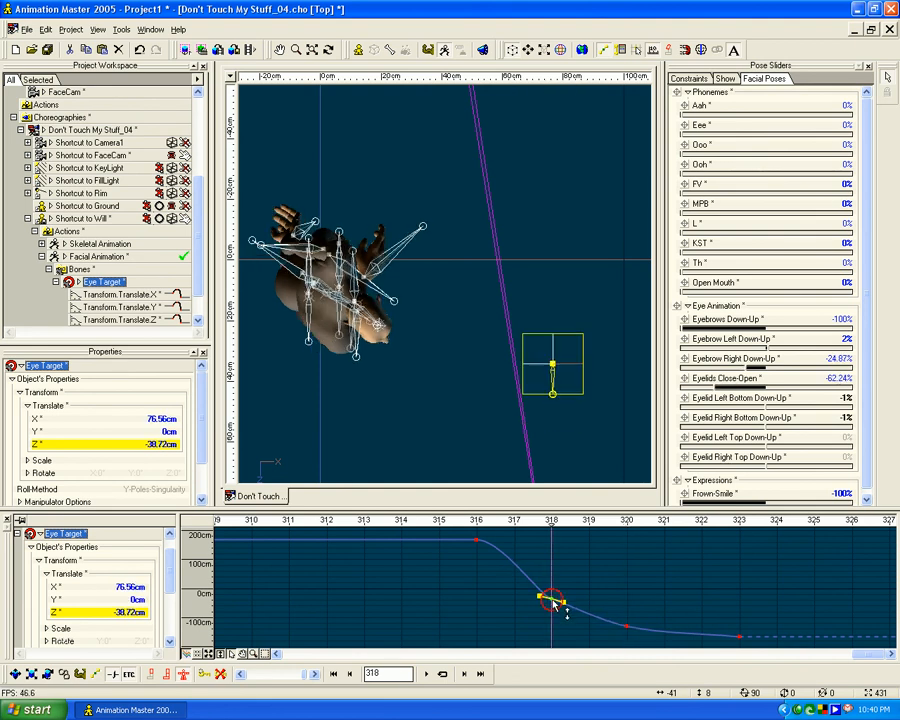
Try the Default and Spline interpolation methods on the Eye Target's Z keys at frames 318 and 320
{"action": "double_click", "coordinate": [664, 579]}
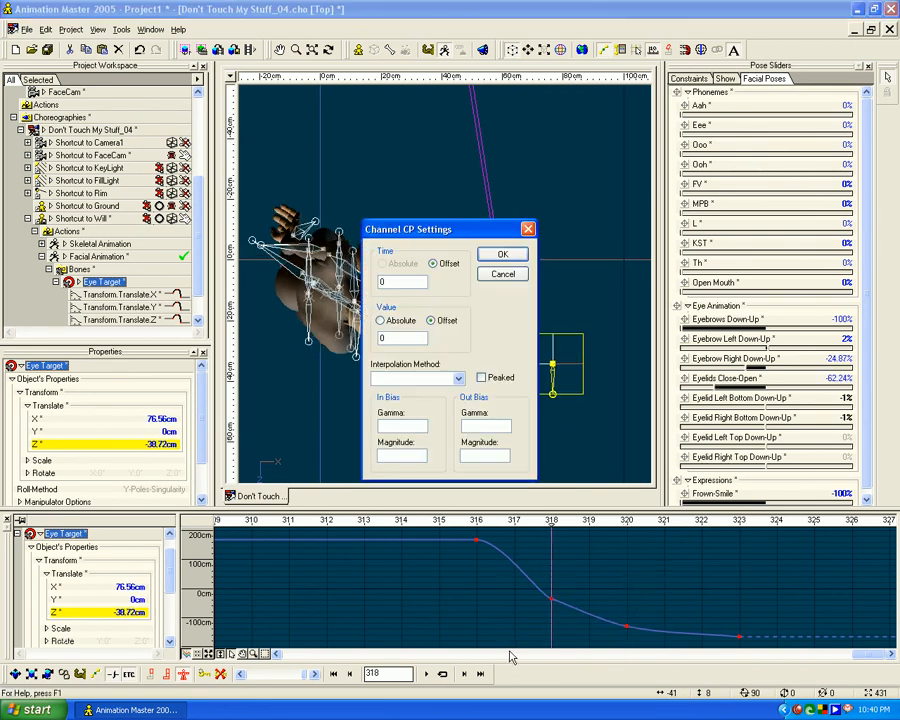
{"action": "left_click", "coordinate": [499, 273]}
{"action": "left_click_drag", "start_coordinate": [498, 645], "coordinate": [640, 585]}
{"action": "right_click", "coordinate": [594, 605]}
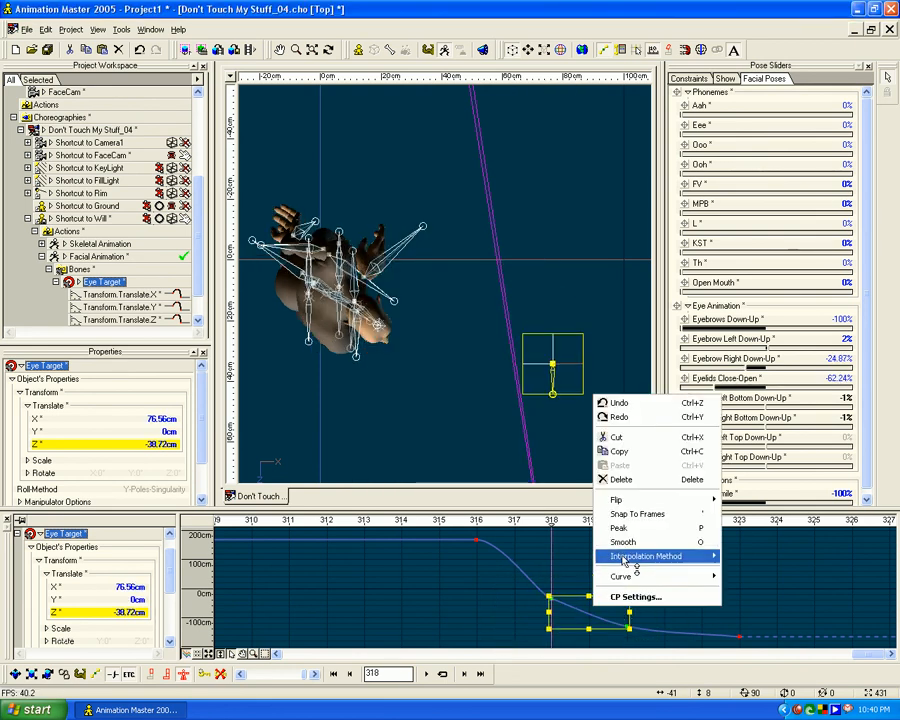
{"action": "mouse_move", "coordinate": [720, 558]}
{"action": "left_click", "coordinate": [763, 561]}
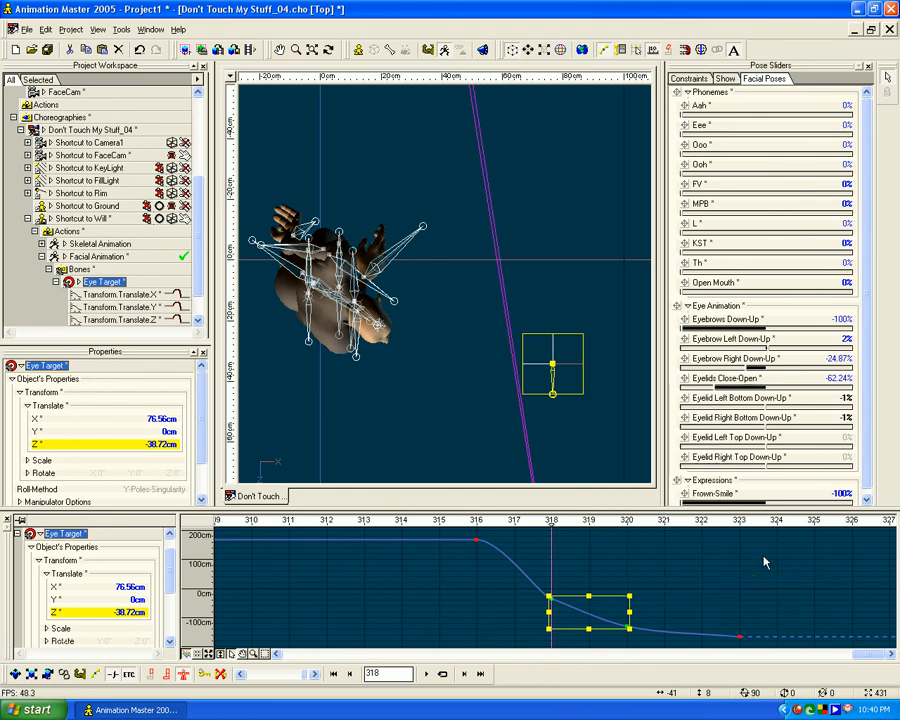
{"action": "right_click", "coordinate": [607, 619]}
{"action": "mouse_move", "coordinate": [665, 562]}
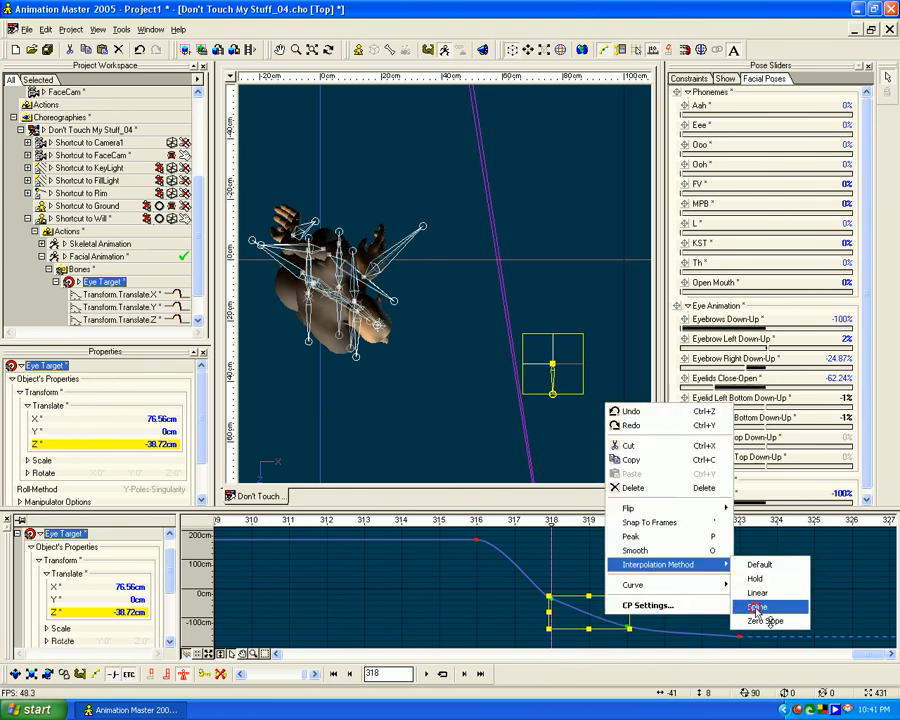
{"action": "left_click", "coordinate": [786, 603]}
{"action": "right_click", "coordinate": [606, 620]}
{"action": "left_click", "coordinate": [550, 622]}
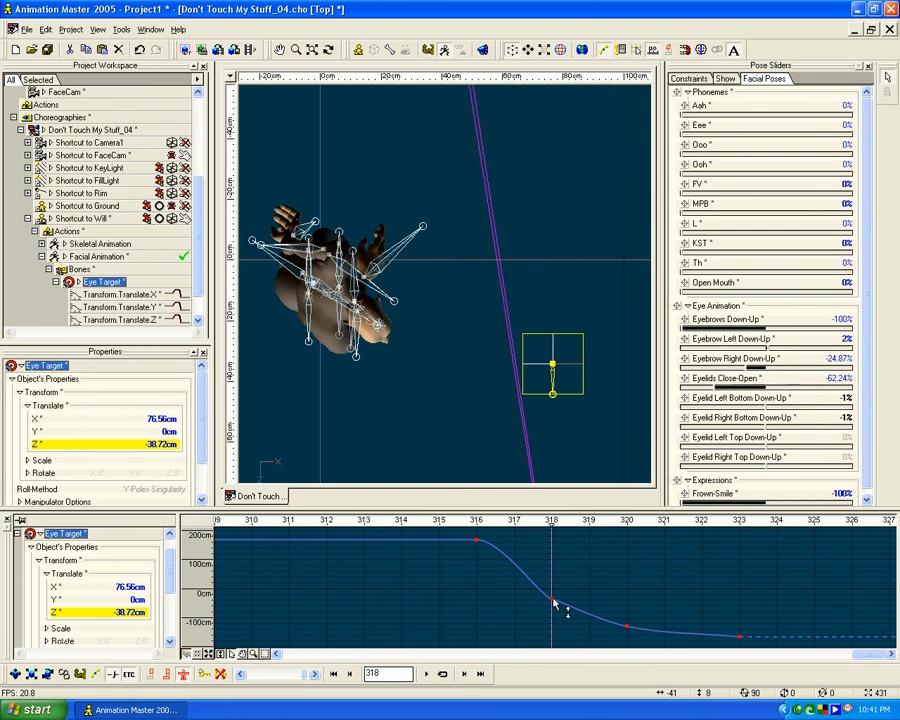
Lengthen the bias handles of the Eye Target's Z key at frame 318
{"action": "left_click", "coordinate": [627, 626]}
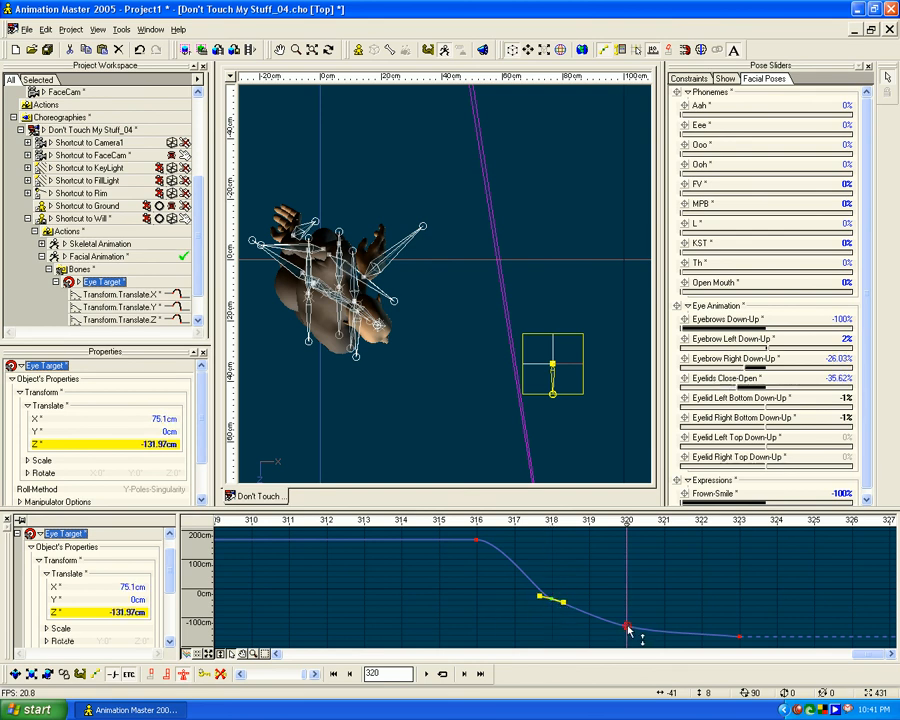
{"action": "left_click", "coordinate": [552, 600]}
{"action": "left_click_drag", "start_coordinate": [564, 603], "coordinate": [574, 607]}
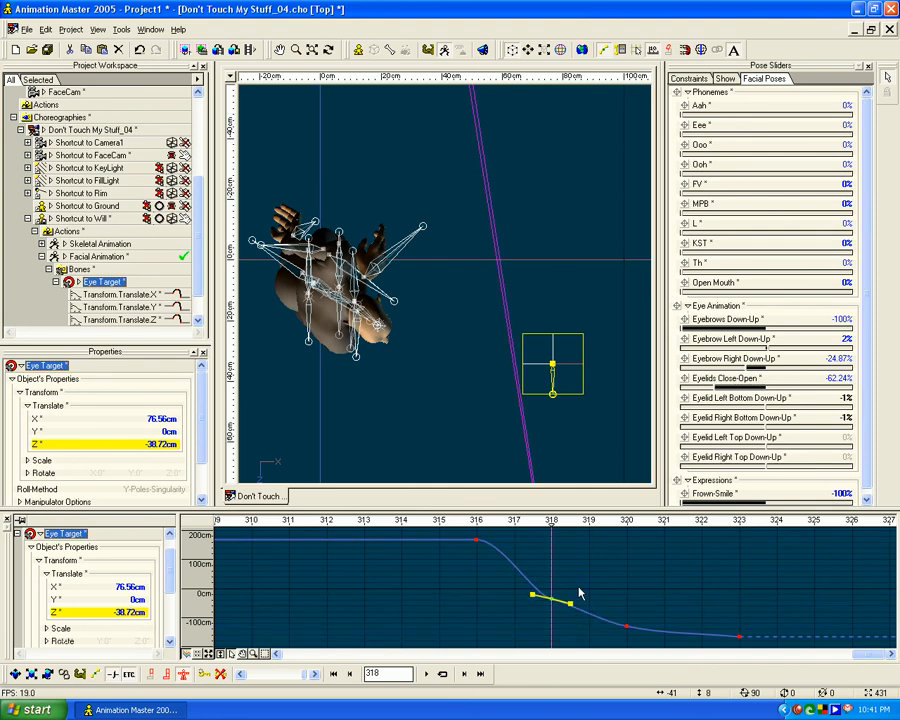
Rebuild the Eye Target's Z curve with the frame 318 key at about 0 cm and a frame 320 key at -125.15 cm
{"action": "key", "text": "Delete"}
{"action": "mouse_move", "coordinate": [551, 524]}
{"action": "left_mouse_down"}
{"action": "mouse_move", "coordinate": [483, 524]}
{"action": "mouse_move", "coordinate": [649, 524]}
{"action": "mouse_move", "coordinate": [506, 524]}
{"action": "mouse_move", "coordinate": [614, 531]}
{"action": "left_mouse_up"}
{"action": "key", "text": "ctrl+z"}
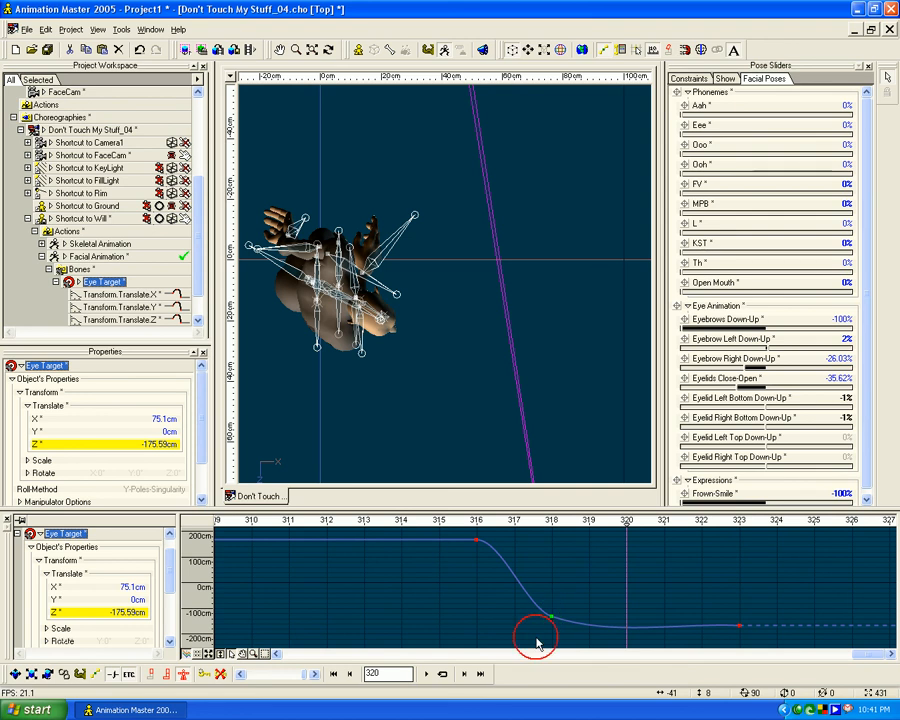
{"action": "left_click_drag", "start_coordinate": [551, 616], "coordinate": [553, 590]}
{"action": "left_click_drag", "start_coordinate": [627, 609], "coordinate": [628, 628]}
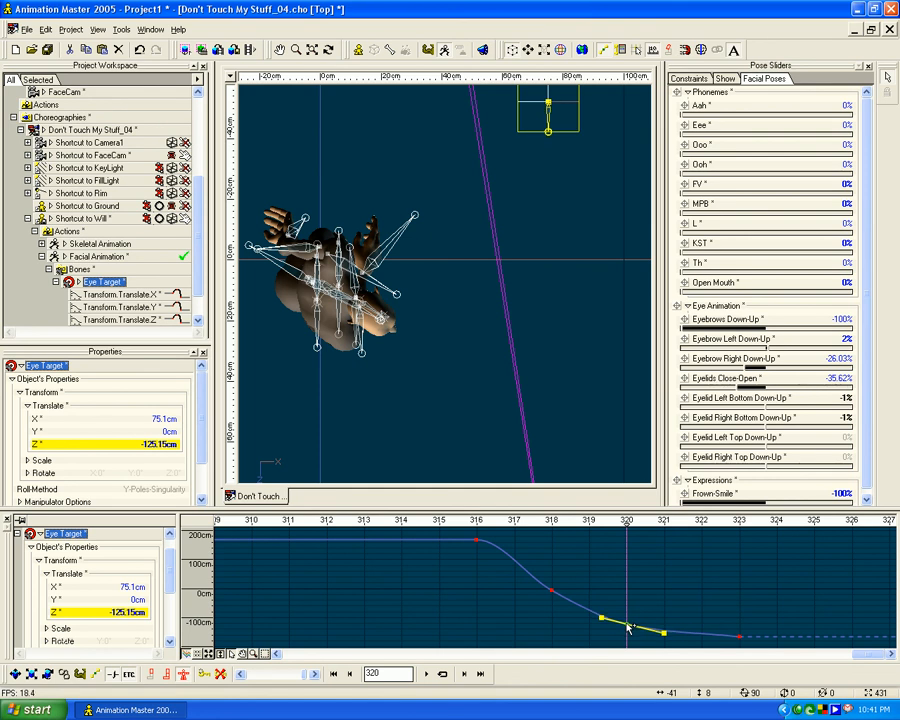
At frame 323, move the Eye Target bone in the top view to X 96.19 cm, Z -125.22 cm, and return to the camera view
{"action": "mouse_move", "coordinate": [627, 522]}
{"action": "left_mouse_down"}
{"action": "mouse_move", "coordinate": [438, 522]}
{"action": "mouse_move", "coordinate": [647, 522]}
{"action": "mouse_move", "coordinate": [323, 522]}
{"action": "mouse_move", "coordinate": [664, 522]}
{"action": "mouse_move", "coordinate": [702, 510]}
{"action": "mouse_move", "coordinate": [321, 499]}
{"action": "mouse_move", "coordinate": [739, 519]}
{"action": "left_mouse_up"}
{"action": "key", "text": "0"}
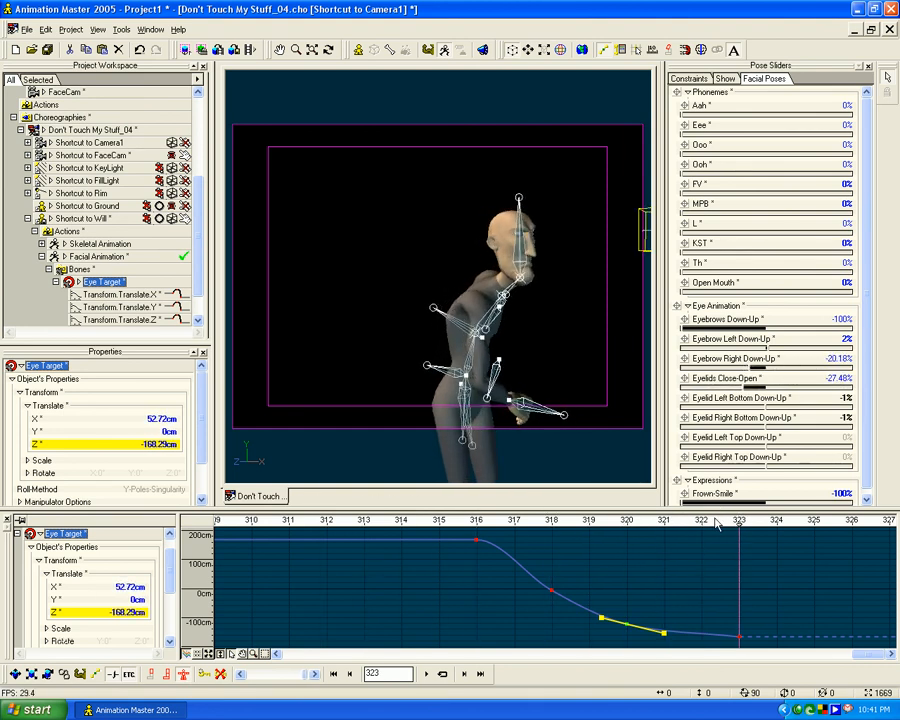
{"action": "key", "text": "5"}
{"action": "scroll", "coordinate": [498, 262], "scroll_direction": "down", "scroll_amount": 4}
{"action": "middle_click_drag", "start_coordinate": [498, 262], "coordinate": [484, 366]}
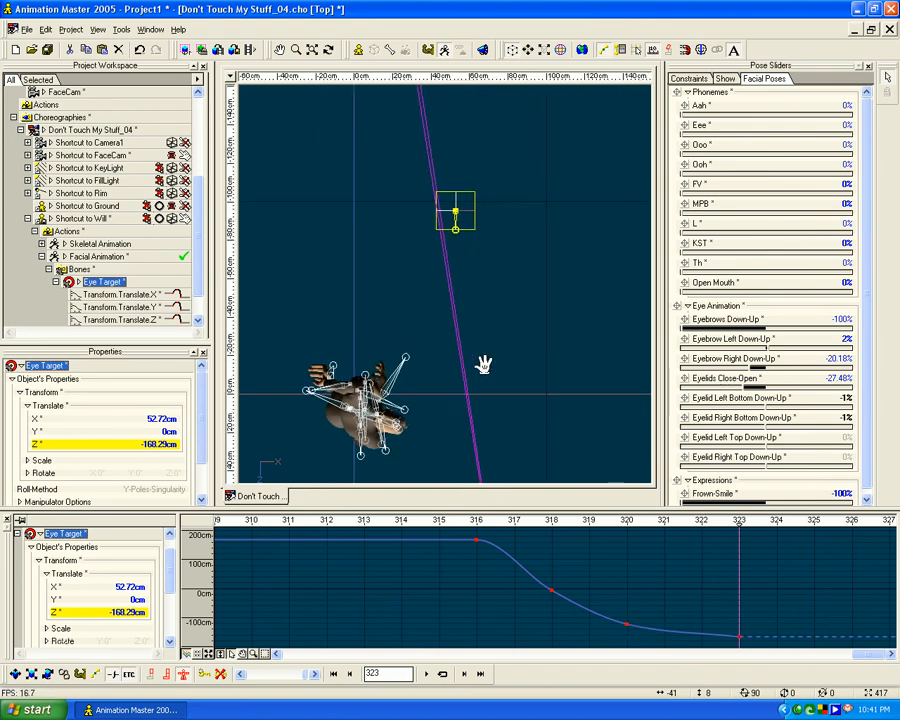
{"action": "scroll", "coordinate": [484, 366], "scroll_direction": "down", "scroll_amount": 1}
{"action": "left_click_drag", "start_coordinate": [478, 241], "coordinate": [552, 316]}
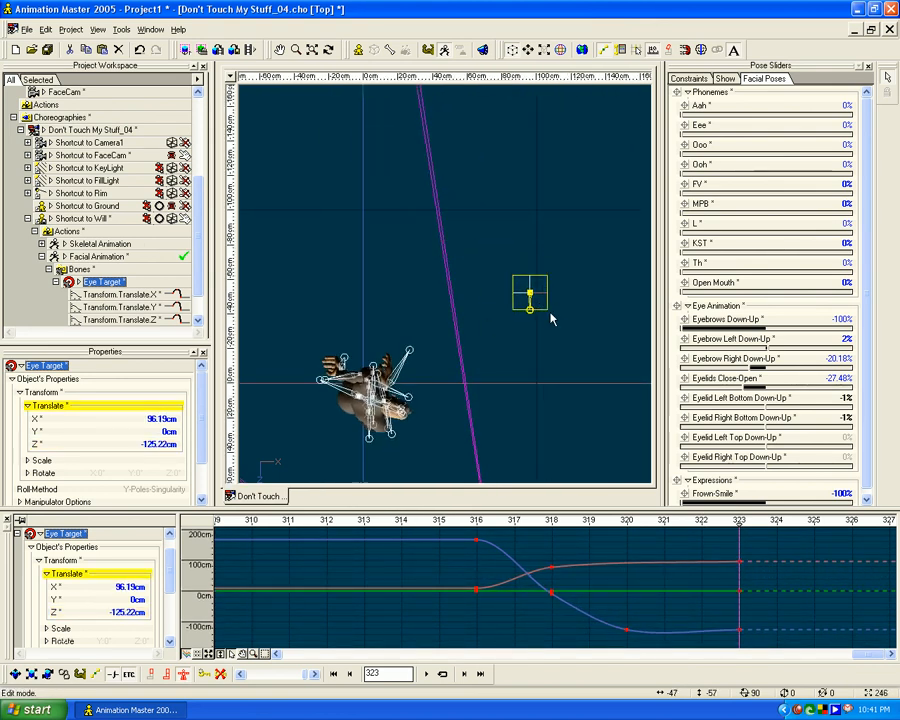
{"action": "key", "text": "0"}
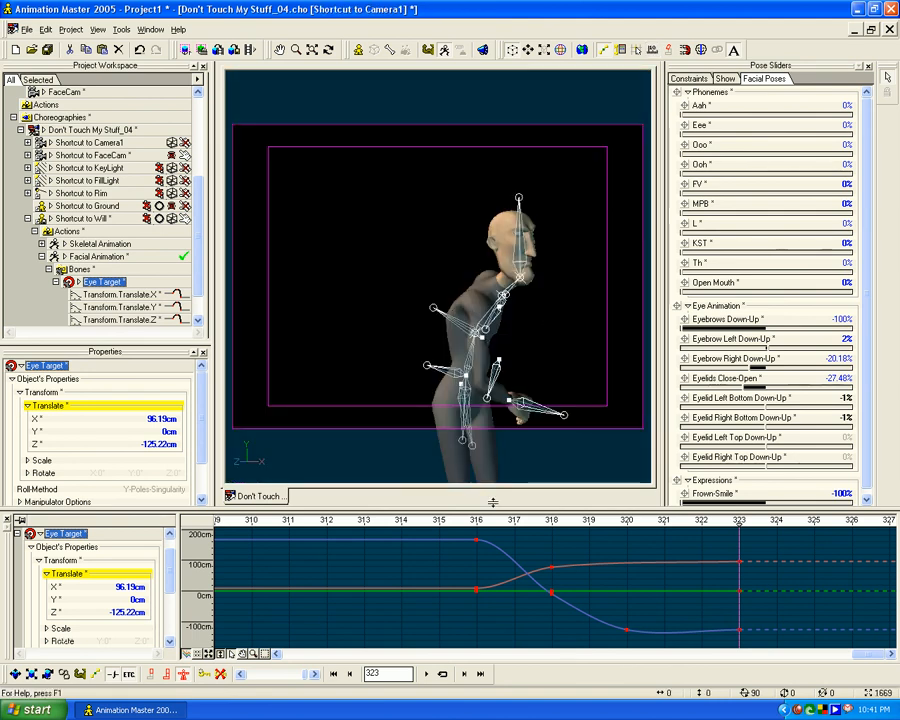
Review the character's gaze and facial animation by scrubbing from about frame 211 to the head turn at the end
{"action": "left_click_drag", "start_coordinate": [596, 521], "coordinate": [5, 567]}
{"action": "left_click", "coordinate": [386, 570]}
{"action": "scroll", "coordinate": [387, 574], "scroll_direction": "down", "scroll_amount": 10}
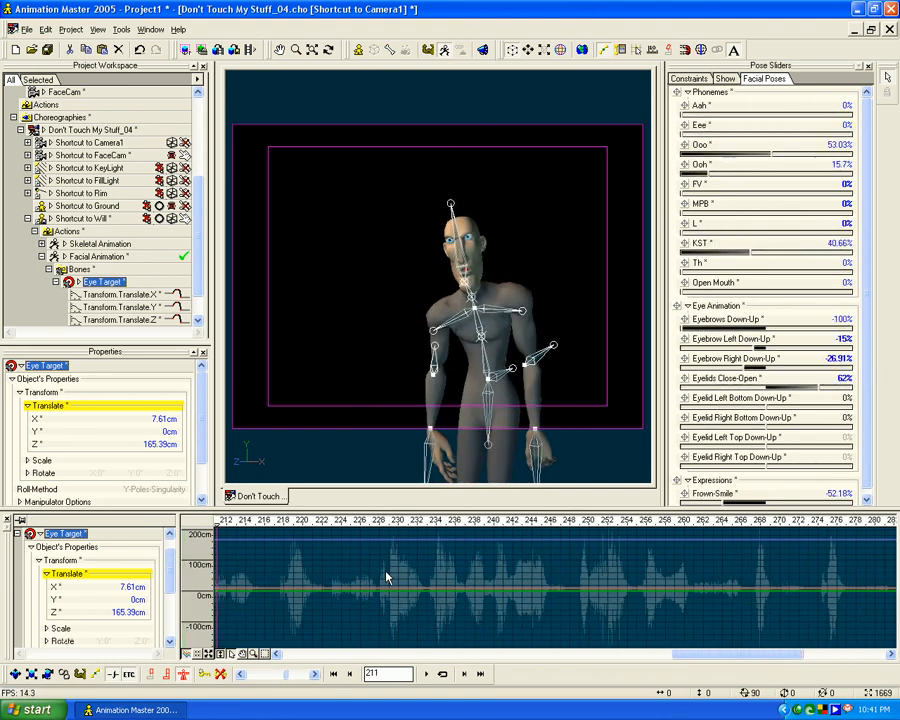
{"action": "scroll", "coordinate": [387, 574], "scroll_direction": "down", "scroll_amount": 2}
{"action": "middle_click_drag", "start_coordinate": [287, 574], "coordinate": [803, 572]}
{"action": "mouse_move", "coordinate": [486, 574]}
{"action": "middle_mouse_down"}
{"action": "mouse_move", "coordinate": [155, 573]}
{"action": "mouse_move", "coordinate": [78, 558]}
{"action": "middle_mouse_up"}
{"action": "left_click_drag", "start_coordinate": [240, 525], "coordinate": [895, 522]}
{"action": "middle_click_drag", "start_coordinate": [795, 570], "coordinate": [615, 572]}
{"action": "scroll", "coordinate": [481, 557], "scroll_direction": "up", "scroll_amount": 3}
{"action": "scroll", "coordinate": [571, 558], "scroll_direction": "up", "scroll_amount": 3}
{"action": "middle_click_drag", "start_coordinate": [481, 557], "coordinate": [376, 572]}
{"action": "scroll", "coordinate": [376, 572], "scroll_direction": "up", "scroll_amount": 3}
{"action": "scroll", "coordinate": [376, 576], "scroll_direction": "up", "scroll_amount": 3}
{"action": "middle_click_drag", "start_coordinate": [870, 570], "coordinate": [174, 568]}
{"action": "scroll", "coordinate": [481, 567], "scroll_direction": "up", "scroll_amount": 3}
{"action": "middle_click_drag", "start_coordinate": [674, 570], "coordinate": [511, 547]}
{"action": "scroll", "coordinate": [395, 574], "scroll_direction": "down", "scroll_amount": 2}
Key the Eye Target at frame 305 and advance to frame 307
{"action": "left_click_drag", "start_coordinate": [548, 521], "coordinate": [288, 519]}
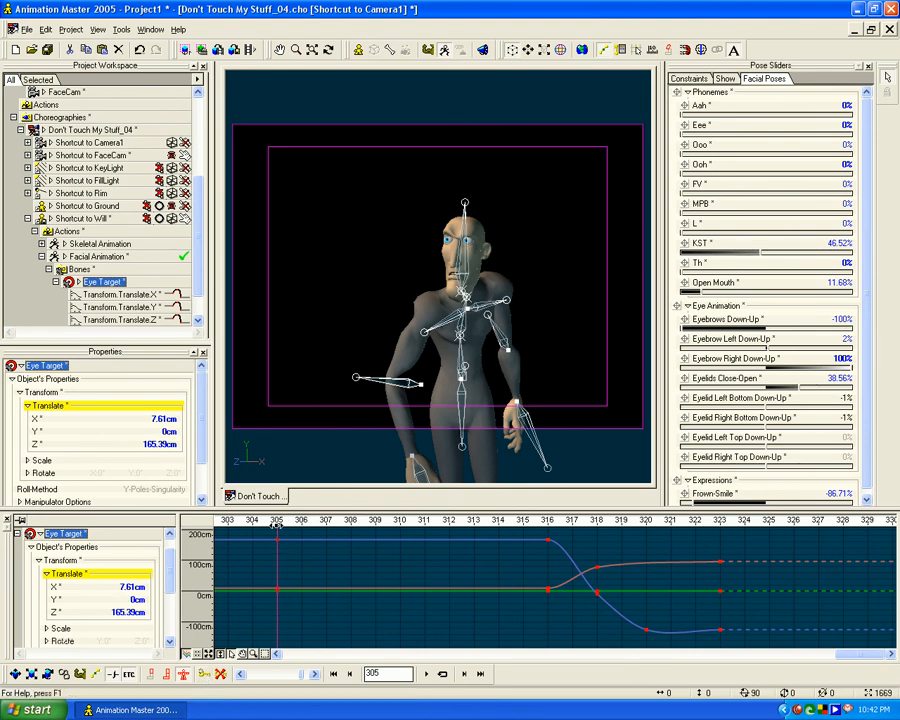
{"action": "left_click_drag", "start_coordinate": [280, 524], "coordinate": [322, 524]}
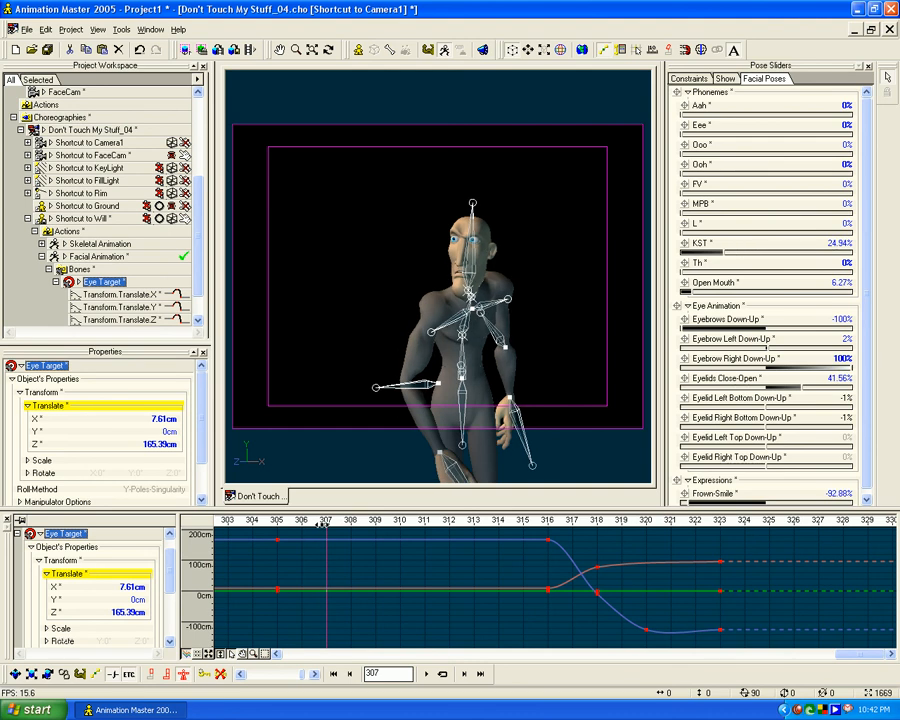
{"action": "mouse_move", "coordinate": [326, 523]}
{"action": "left_mouse_down"}
{"action": "mouse_move", "coordinate": [279, 523]}
{"action": "mouse_move", "coordinate": [328, 521]}
{"action": "left_mouse_up"}
{"action": "middle_click_drag", "start_coordinate": [368, 384], "coordinate": [468, 382]}
{"action": "scroll", "coordinate": [434, 378], "scroll_direction": "down", "scroll_amount": 4}
{"action": "scroll", "coordinate": [477, 375], "scroll_direction": "up", "scroll_amount": 2}
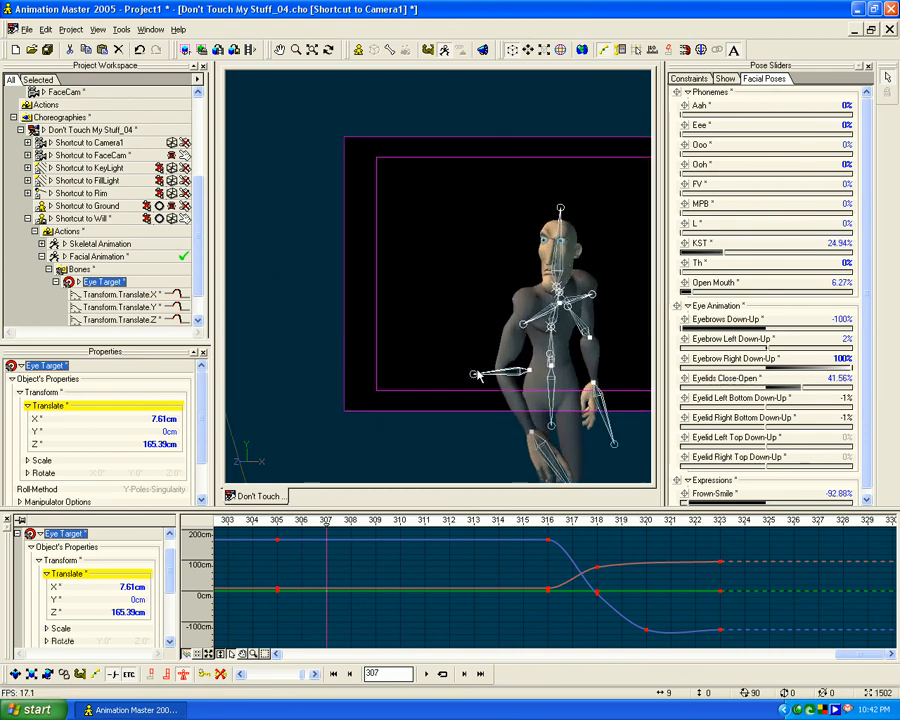
In the right view, move the Eye Target to Y 39.06 cm, Z 160.38 cm at frame 307 and Y -24.46 cm, Z 137.48 cm at frame 309
{"action": "key", "text": "6"}
{"action": "middle_click_drag", "start_coordinate": [400, 219], "coordinate": [468, 311]}
{"action": "scroll", "coordinate": [468, 311], "scroll_direction": "down", "scroll_amount": 4}
{"action": "scroll", "coordinate": [459, 267], "scroll_direction": "up", "scroll_amount": 5}
{"action": "middle_click_drag", "start_coordinate": [425, 217], "coordinate": [485, 286]}
{"action": "scroll", "coordinate": [474, 284], "scroll_direction": "up", "scroll_amount": 3}
{"action": "scroll", "coordinate": [485, 286], "scroll_direction": "down", "scroll_amount": 2}
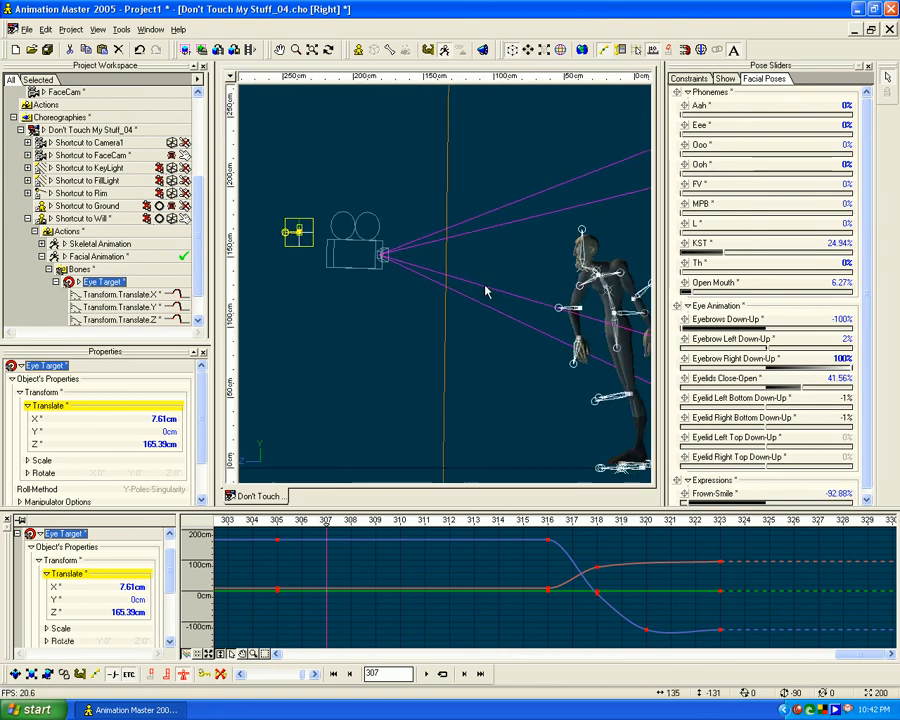
{"action": "left_click_drag", "start_coordinate": [320, 254], "coordinate": [328, 198]}
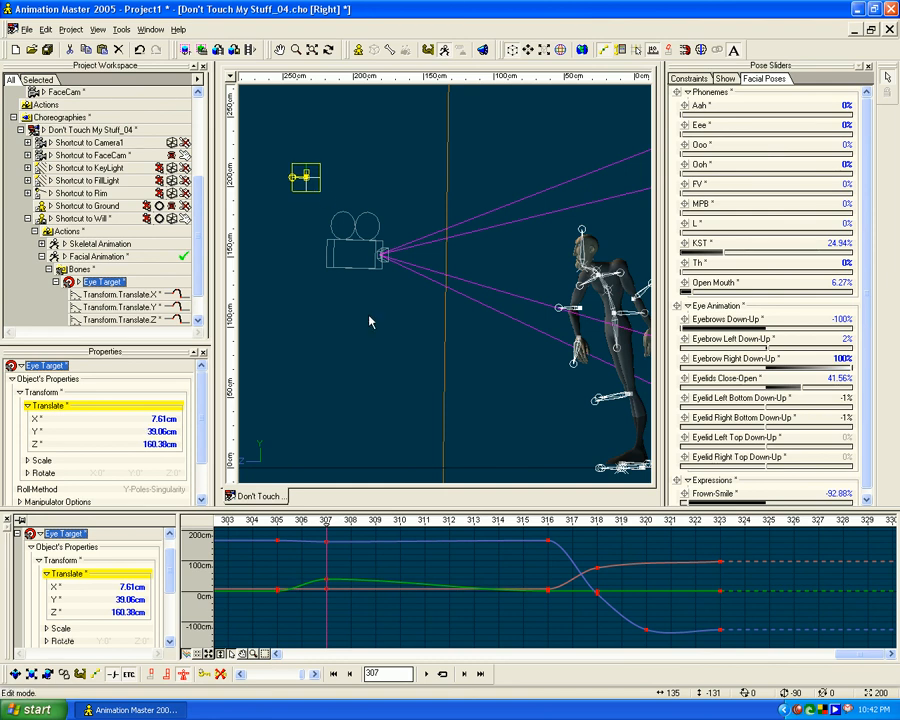
{"action": "left_click_drag", "start_coordinate": [328, 521], "coordinate": [376, 521]}
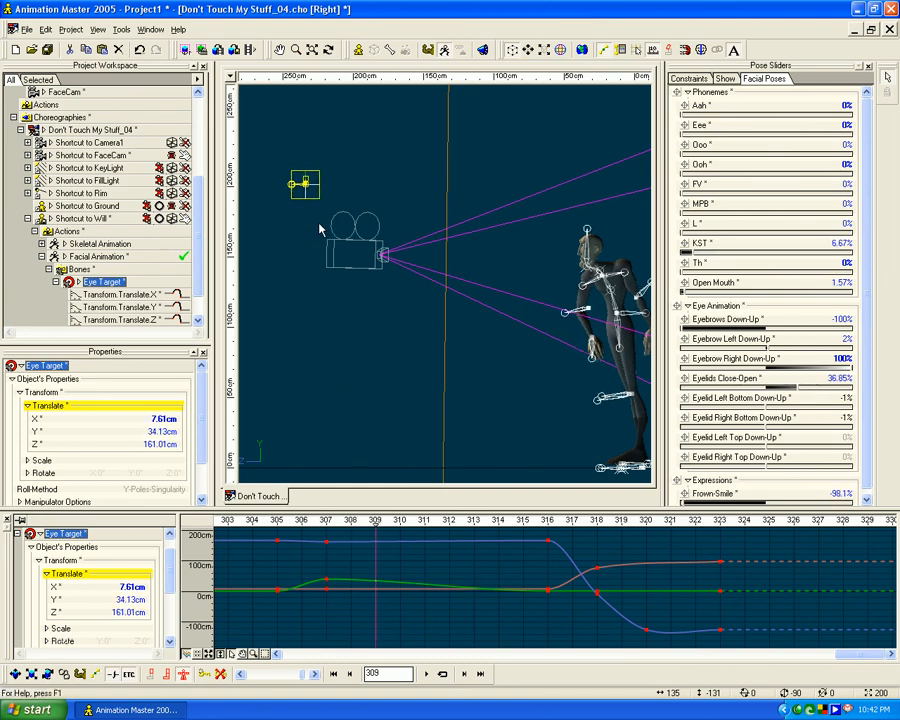
{"action": "left_click_drag", "start_coordinate": [317, 195], "coordinate": [350, 280]}
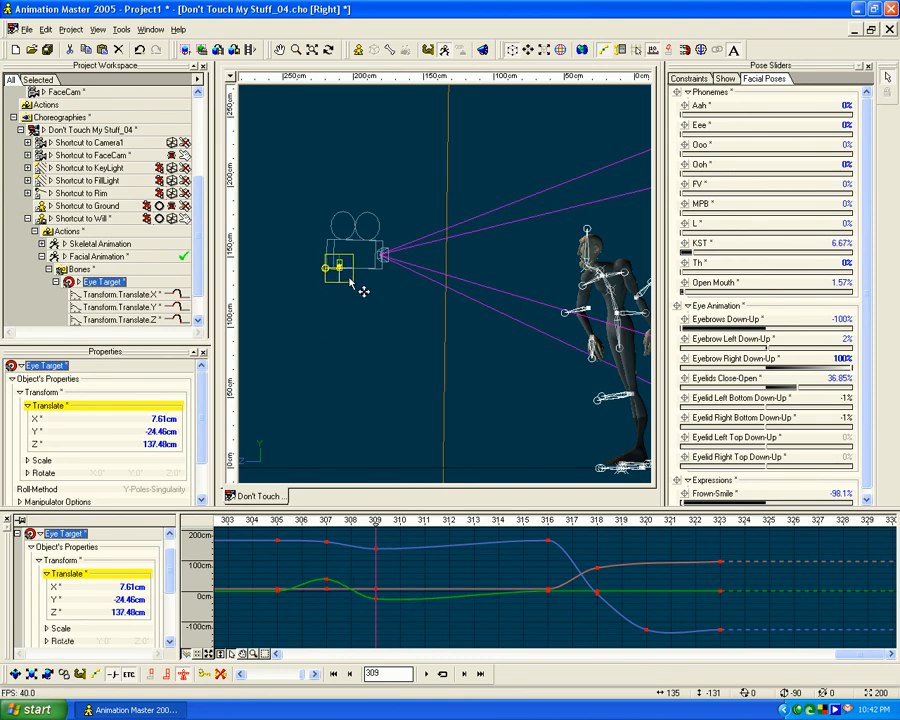
Key the Eye Target at frame 311 with its frame 305 position, and return to frame 307 in the camera view
{"action": "mouse_move", "coordinate": [387, 521]}
{"action": "left_mouse_down"}
{"action": "mouse_move", "coordinate": [423, 521]}
{"action": "mouse_move", "coordinate": [281, 516]}
{"action": "mouse_move", "coordinate": [277, 530]}
{"action": "left_mouse_up"}
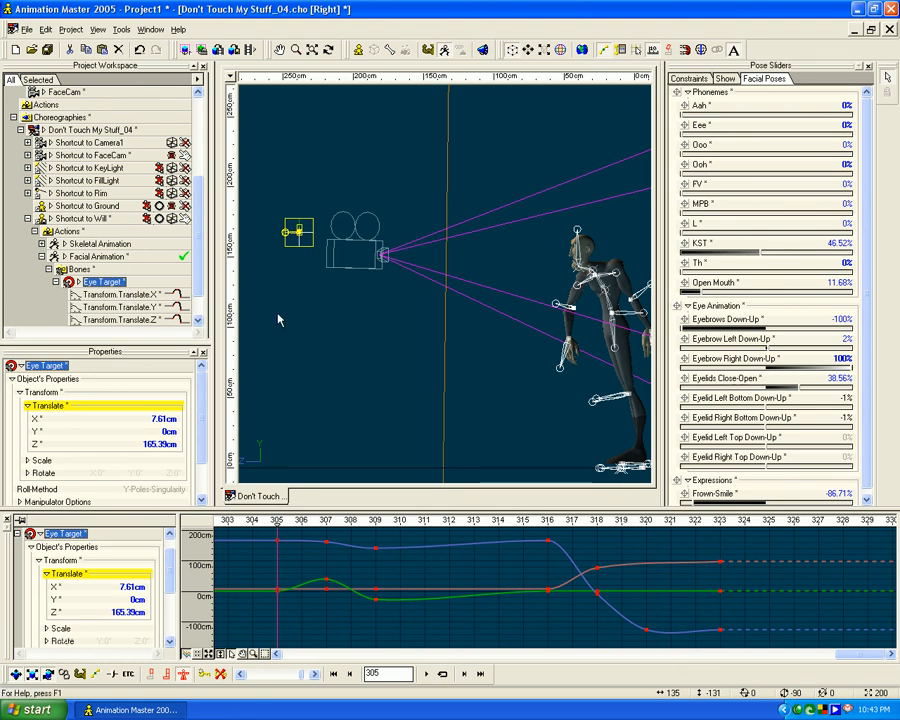
{"action": "left_click", "coordinate": [148, 678]}
{"action": "mouse_move", "coordinate": [281, 520]}
{"action": "left_mouse_down"}
{"action": "mouse_move", "coordinate": [430, 519]}
{"action": "mouse_move", "coordinate": [220, 520]}
{"action": "mouse_move", "coordinate": [544, 520]}
{"action": "mouse_move", "coordinate": [352, 522]}
{"action": "mouse_move", "coordinate": [520, 520]}
{"action": "mouse_move", "coordinate": [369, 521]}
{"action": "left_mouse_up"}
{"action": "key", "text": "0"}
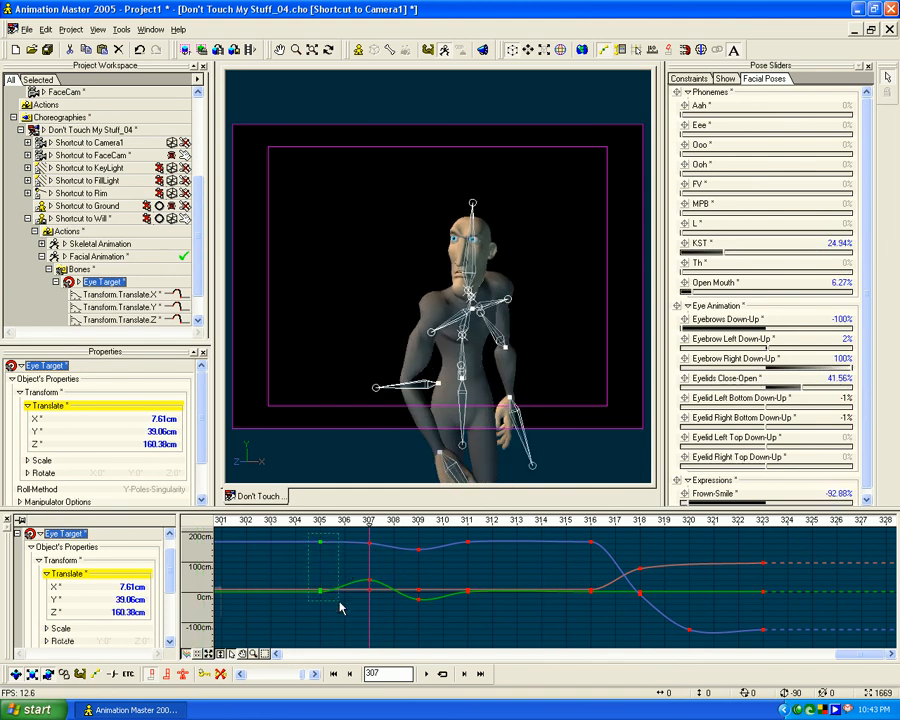
Set the Eye Target's keys at frames 305 and 307 to Hold interpolation
{"action": "right_click", "coordinate": [321, 578]}
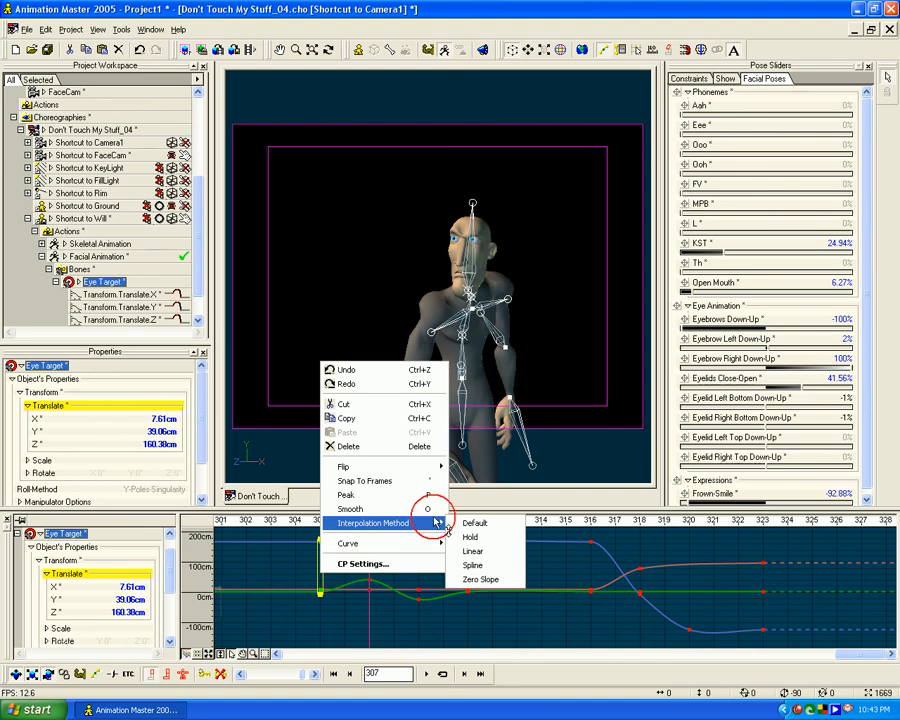
{"action": "left_click", "coordinate": [476, 534]}
{"action": "left_click", "coordinate": [365, 541]}
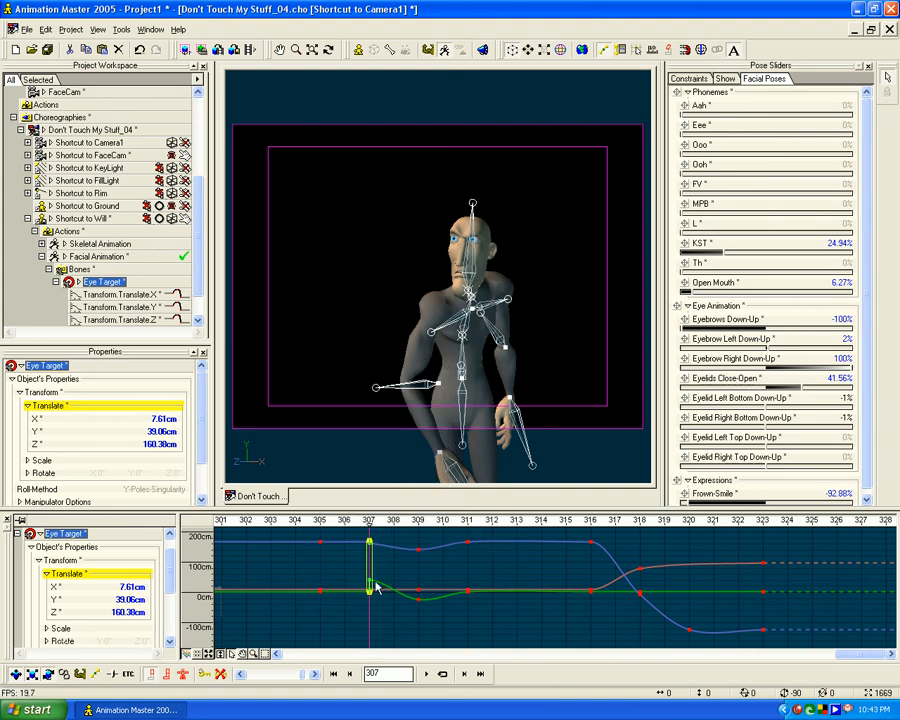
{"action": "right_click", "coordinate": [370, 570]}
{"action": "mouse_move", "coordinate": [440, 521]}
{"action": "left_click", "coordinate": [522, 538]}
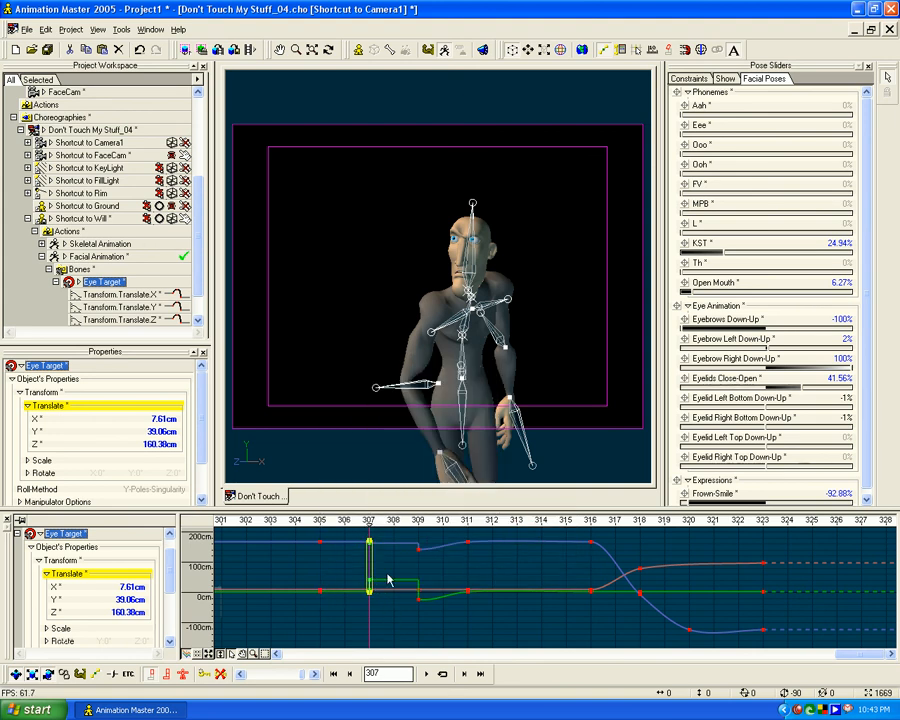
Set the Eye Target's keys at frame 309 to Hold interpolation and scrub over the stepped eye motion
{"action": "left_click_drag", "start_coordinate": [414, 533], "coordinate": [435, 616]}
{"action": "right_click", "coordinate": [419, 570]}
{"action": "mouse_move", "coordinate": [463, 522]}
{"action": "left_click", "coordinate": [557, 531]}
{"action": "left_click", "coordinate": [464, 531]}
{"action": "left_click", "coordinate": [388, 515]}
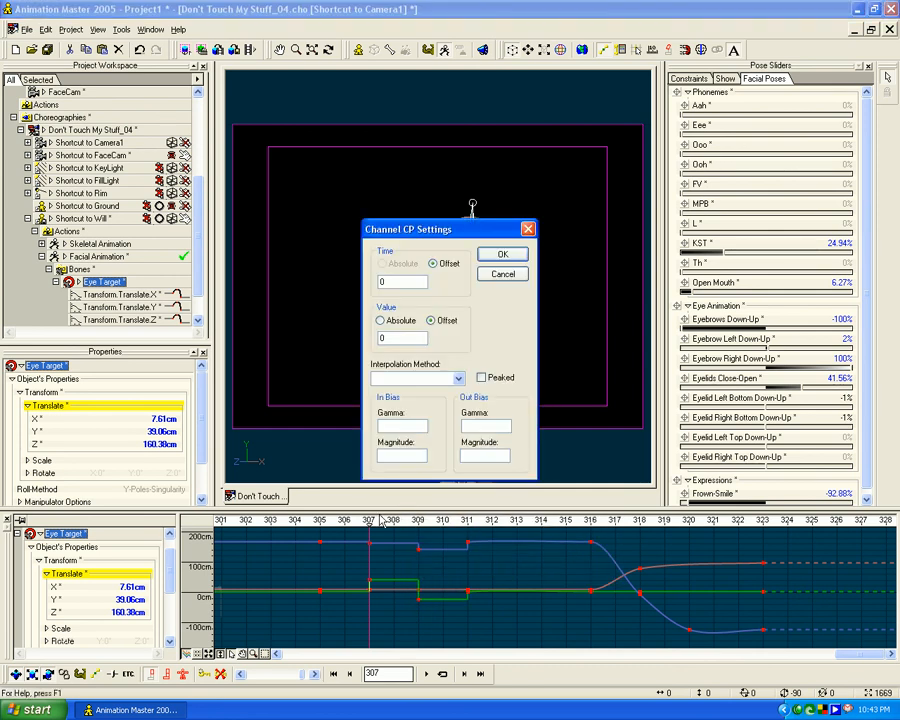
{"action": "left_click", "coordinate": [494, 278]}
{"action": "left_click_drag", "start_coordinate": [442, 518], "coordinate": [377, 515]}
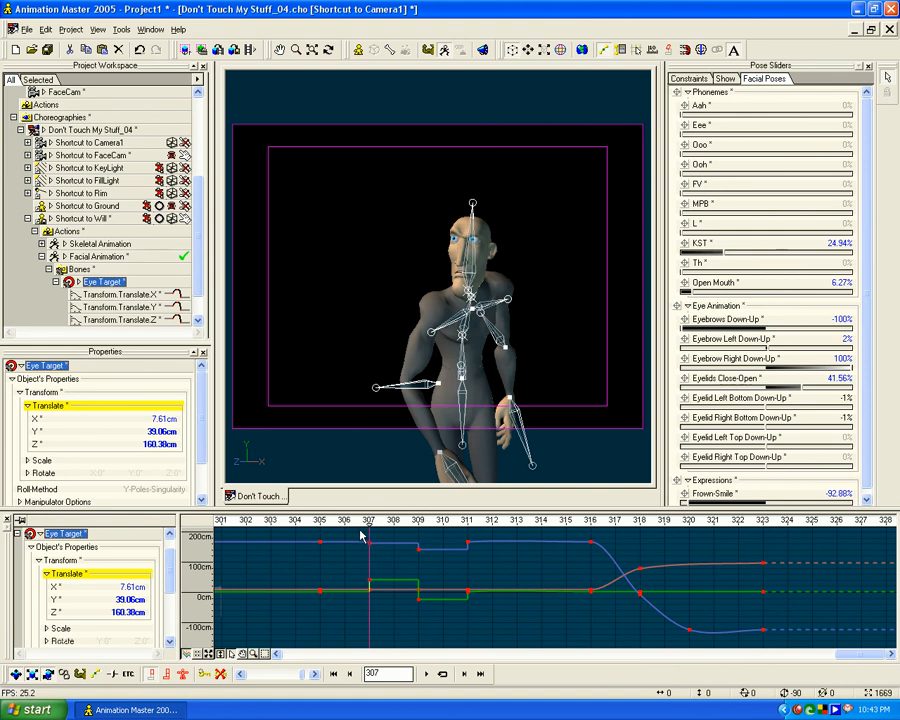
Change the Eye Target's keys at frames 307 and 305 to Linear interpolation
{"action": "left_click_drag", "start_coordinate": [386, 603], "coordinate": [358, 528]}
{"action": "right_click", "coordinate": [393, 527]}
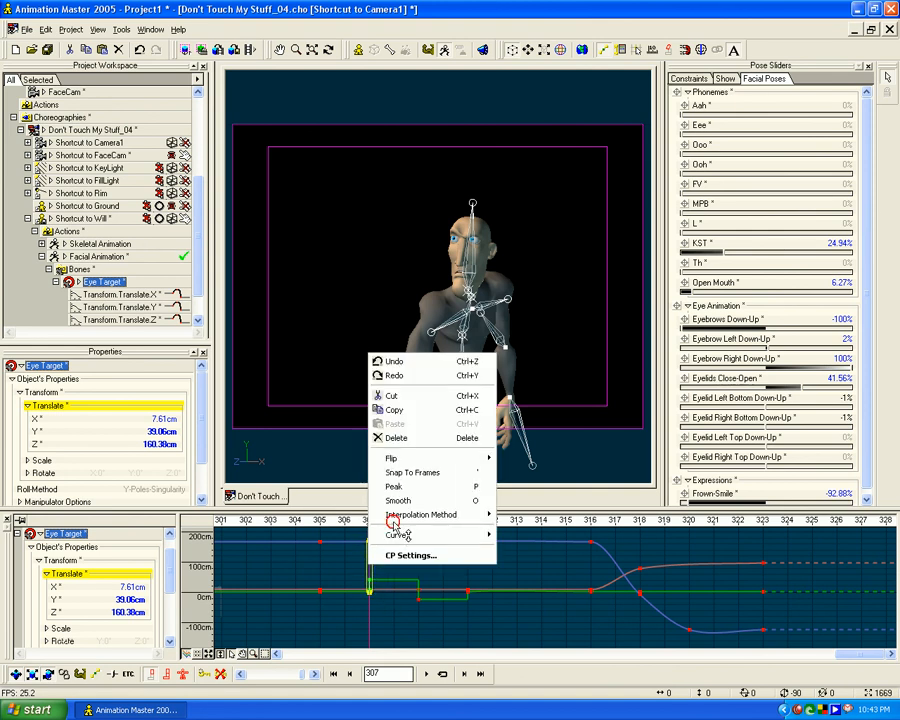
{"action": "mouse_move", "coordinate": [430, 514]}
{"action": "left_click", "coordinate": [535, 538]}
{"action": "left_click", "coordinate": [319, 542]}
{"action": "left_click_drag", "start_coordinate": [345, 607], "coordinate": [309, 530]}
{"action": "right_click", "coordinate": [320, 570]}
{"action": "mouse_move", "coordinate": [364, 520]}
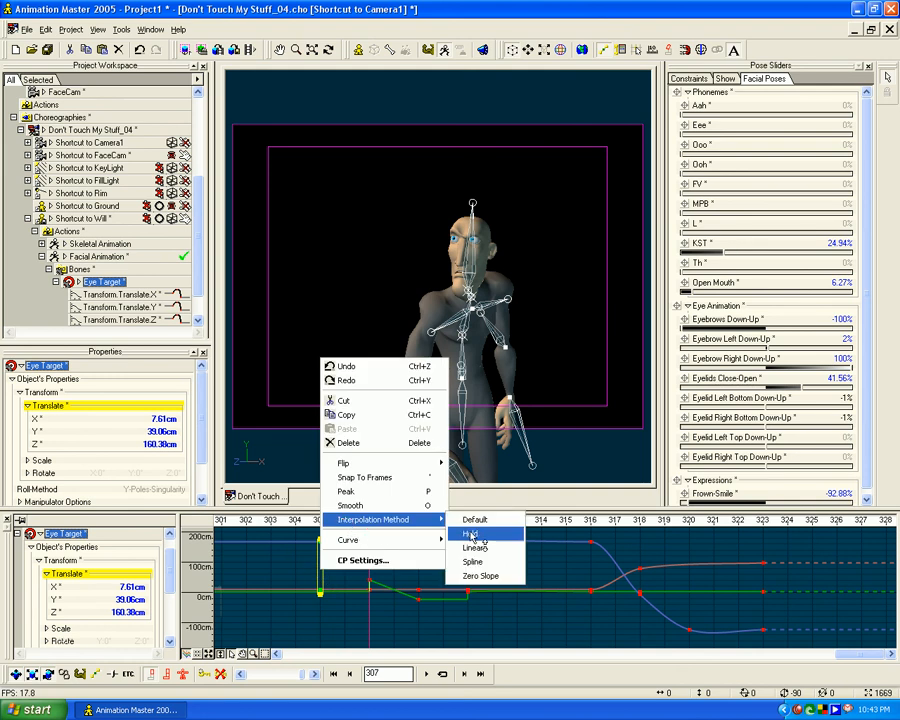
{"action": "left_click", "coordinate": [472, 533]}
Set the Eye Target's keys at frame 311 to Linear interpolation
{"action": "left_click_drag", "start_coordinate": [454, 532], "coordinate": [492, 612]}
{"action": "right_click", "coordinate": [467, 569]}
{"action": "mouse_move", "coordinate": [530, 519]}
{"action": "left_click", "coordinate": [614, 515]}
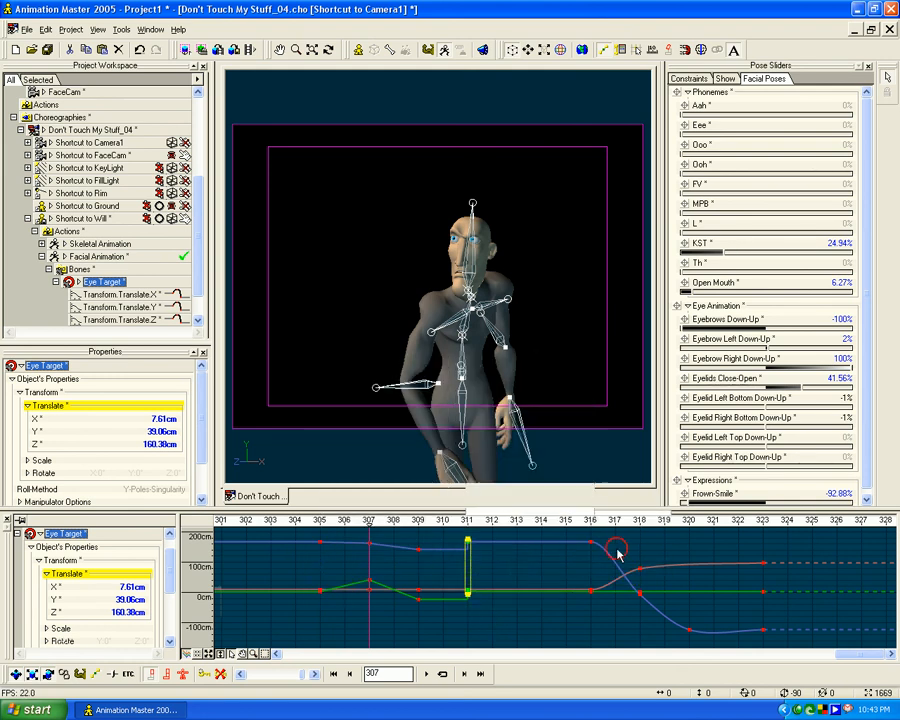
{"action": "right_click", "coordinate": [467, 560]}
{"action": "mouse_move", "coordinate": [524, 508]}
{"action": "left_click", "coordinate": [626, 538]}
{"action": "left_click", "coordinate": [491, 573]}
Change the Eye Target's keys at frame 309 to Linear interpolation and scrub over the eye motion around frame 307
{"action": "left_click_drag", "start_coordinate": [370, 588], "coordinate": [398, 588]}
{"action": "left_click_drag", "start_coordinate": [410, 532], "coordinate": [438, 636]}
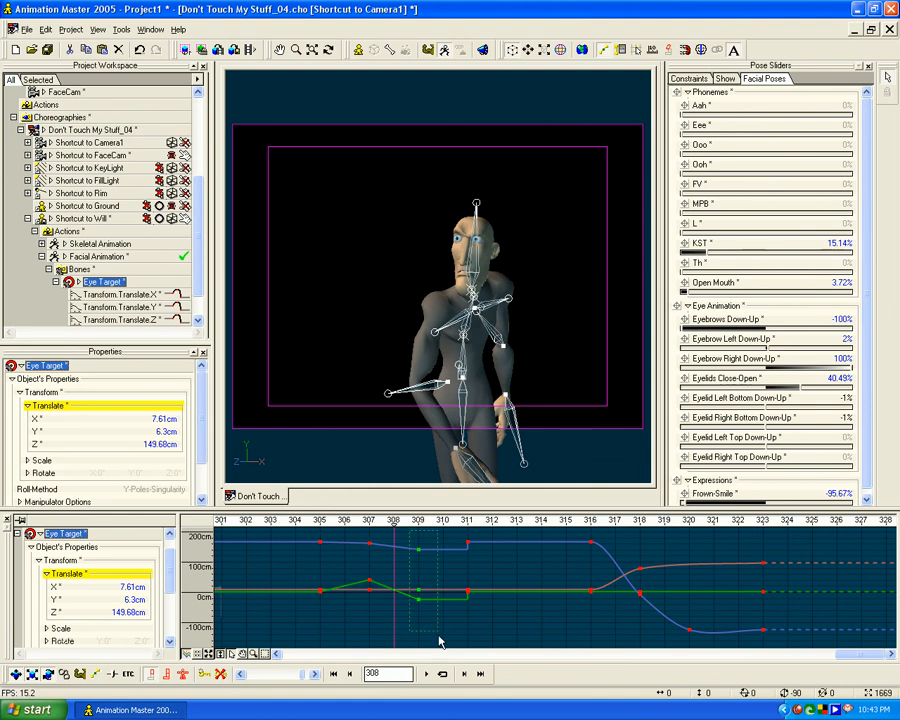
{"action": "right_click", "coordinate": [418, 573]}
{"action": "mouse_move", "coordinate": [508, 524]}
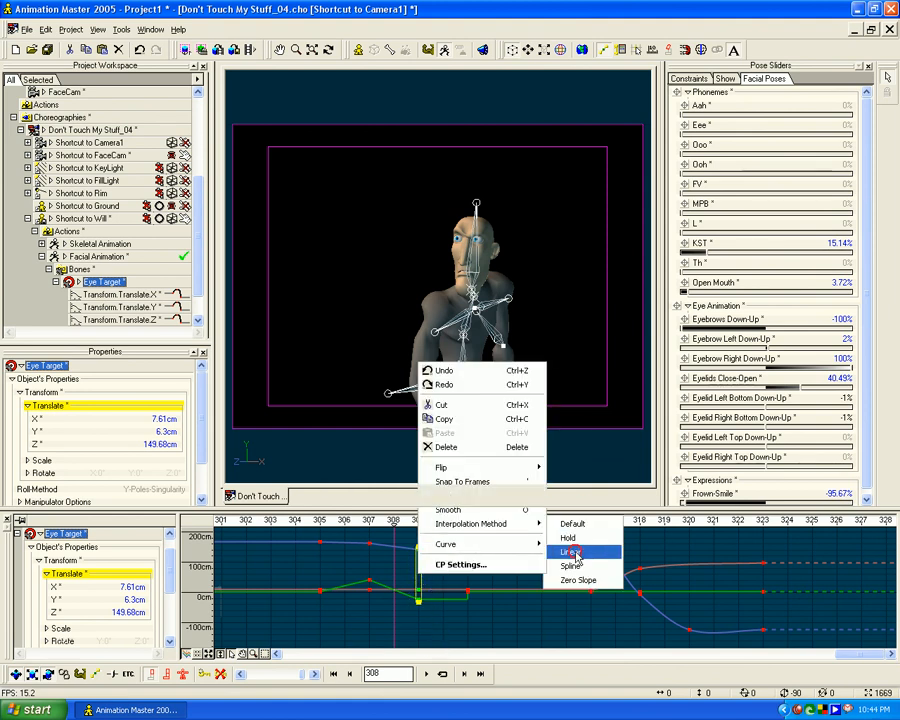
{"action": "left_click", "coordinate": [572, 544]}
{"action": "mouse_move", "coordinate": [369, 519]}
{"action": "left_mouse_down"}
{"action": "mouse_move", "coordinate": [272, 518]}
{"action": "mouse_move", "coordinate": [515, 519]}
{"action": "mouse_move", "coordinate": [297, 519]}
{"action": "mouse_move", "coordinate": [513, 521]}
{"action": "mouse_move", "coordinate": [447, 544]}
{"action": "mouse_move", "coordinate": [370, 541]}
{"action": "left_mouse_up"}
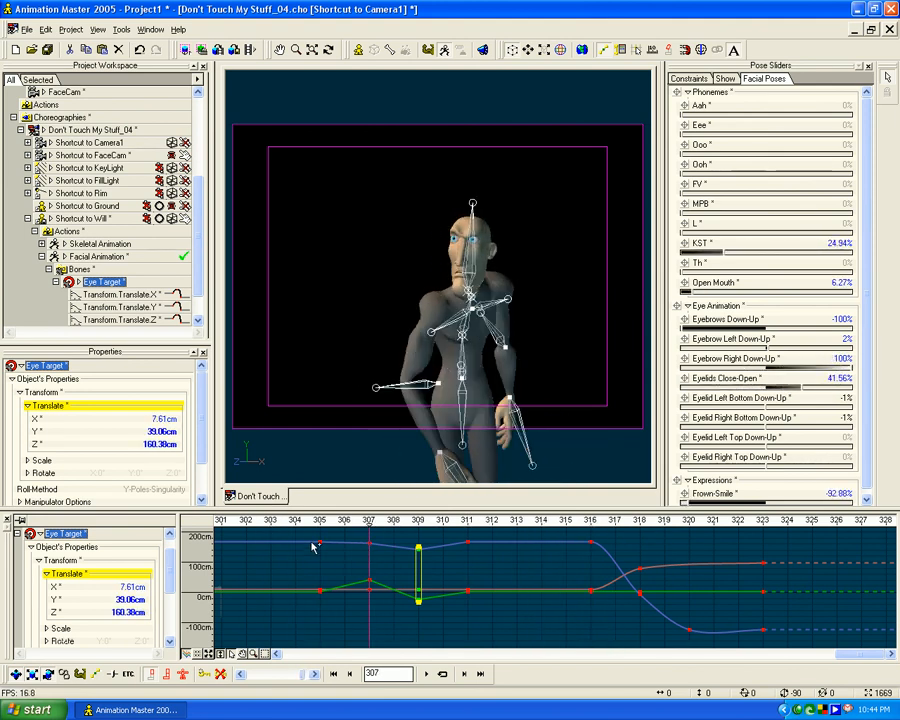
Delete the Eye Target's keys from frame 305 through frame 311
{"action": "double_click", "coordinate": [292, 535]}
{"action": "left_click", "coordinate": [505, 274]}
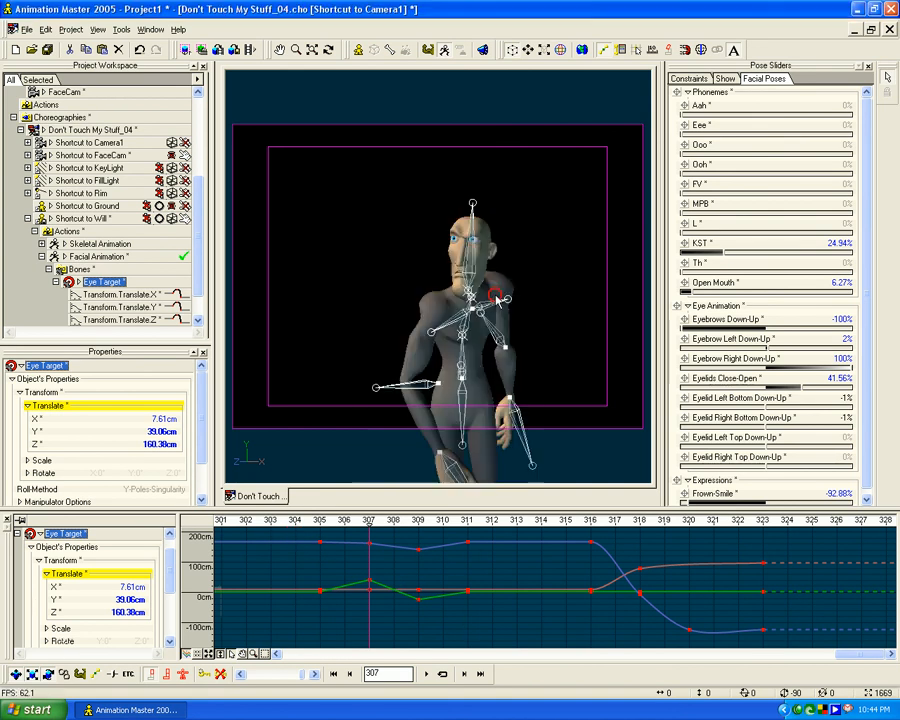
{"action": "left_click_drag", "start_coordinate": [300, 530], "coordinate": [518, 623]}
{"action": "key", "text": "Delete"}
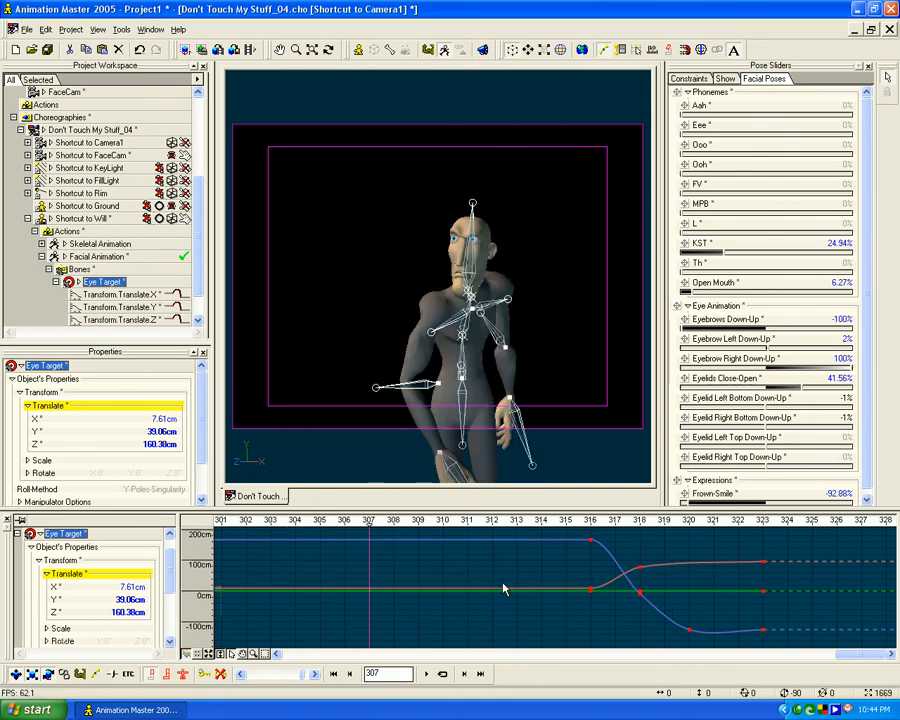
Review the facial animation by scrubbing across the timeline, rechecking the frames from about 294 to 312
{"action": "left_click_drag", "start_coordinate": [520, 522], "coordinate": [3, 571]}
{"action": "scroll", "coordinate": [430, 561], "scroll_direction": "down", "scroll_amount": 8}
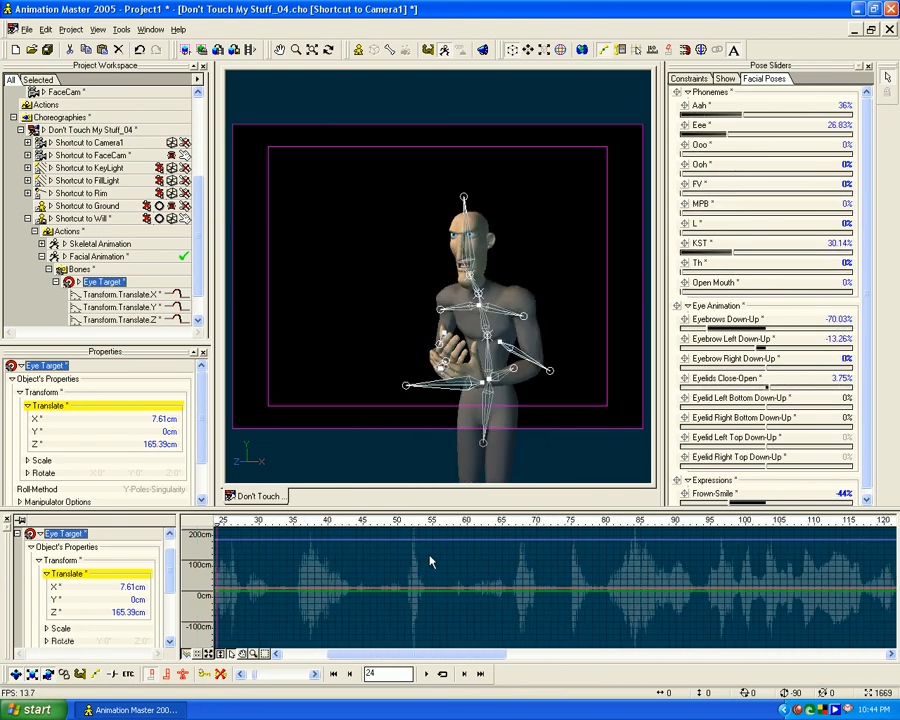
{"action": "scroll", "coordinate": [431, 561], "scroll_direction": "down", "scroll_amount": 6}
{"action": "mouse_move", "coordinate": [537, 565]}
{"action": "middle_mouse_down"}
{"action": "mouse_move", "coordinate": [437, 568]}
{"action": "mouse_move", "coordinate": [708, 559]}
{"action": "mouse_move", "coordinate": [499, 565]}
{"action": "mouse_move", "coordinate": [549, 567]}
{"action": "middle_mouse_up"}
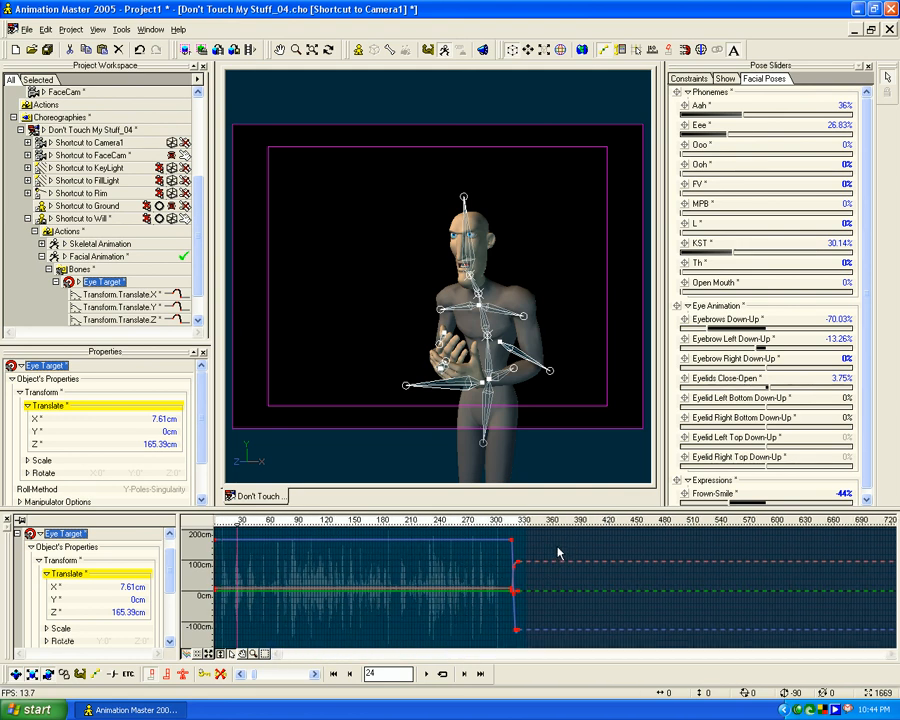
{"action": "scroll", "coordinate": [550, 550], "scroll_direction": "up", "scroll_amount": 3}
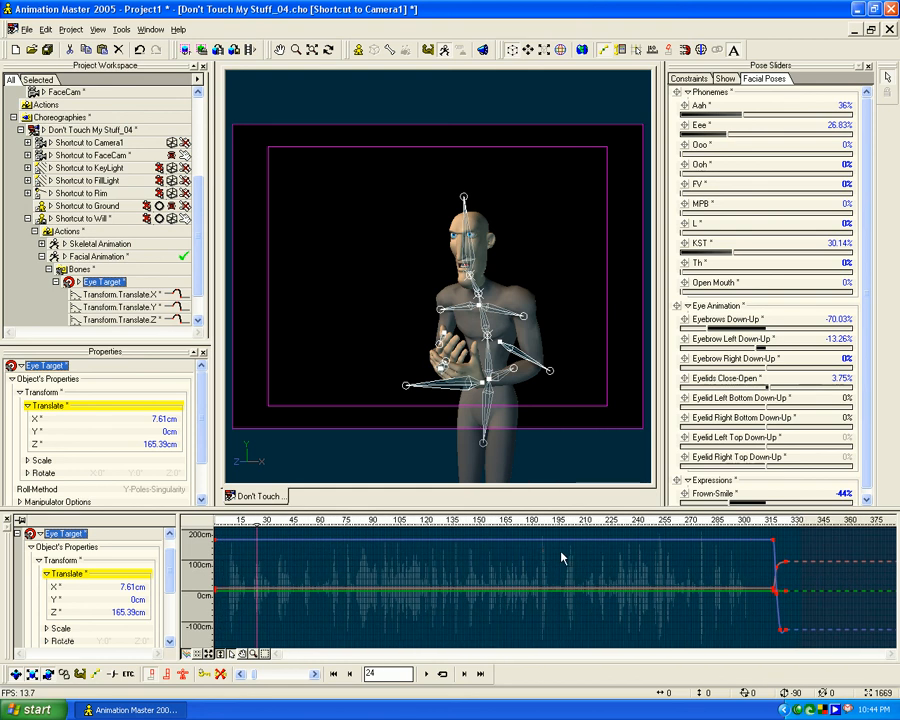
{"action": "middle_click_drag", "start_coordinate": [510, 583], "coordinate": [603, 574]}
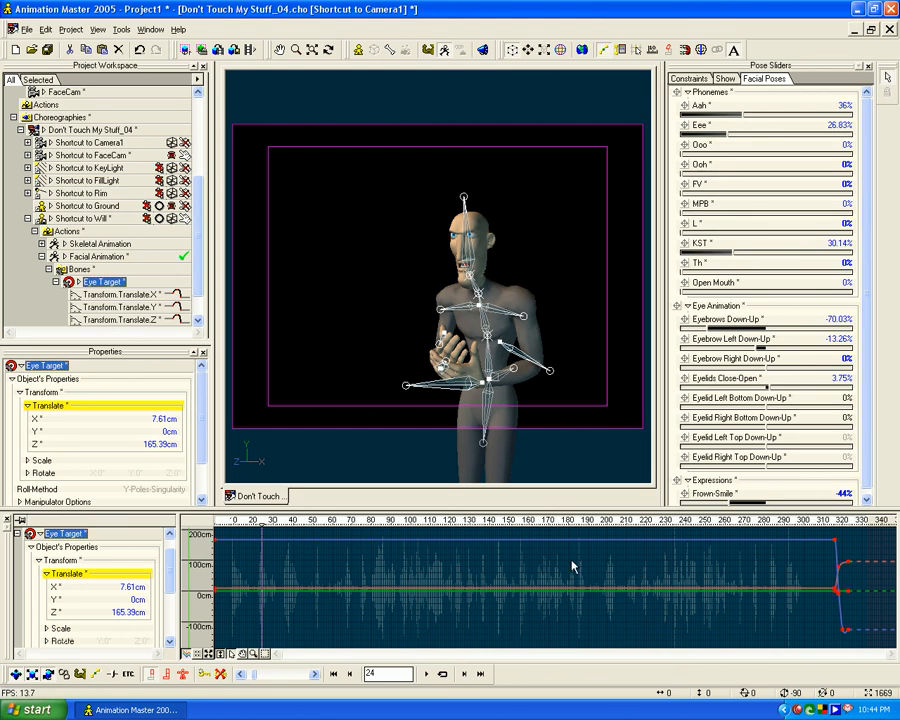
{"action": "mouse_move", "coordinate": [263, 525]}
{"action": "left_mouse_down"}
{"action": "mouse_move", "coordinate": [225, 527]}
{"action": "mouse_move", "coordinate": [829, 525]}
{"action": "left_mouse_up"}
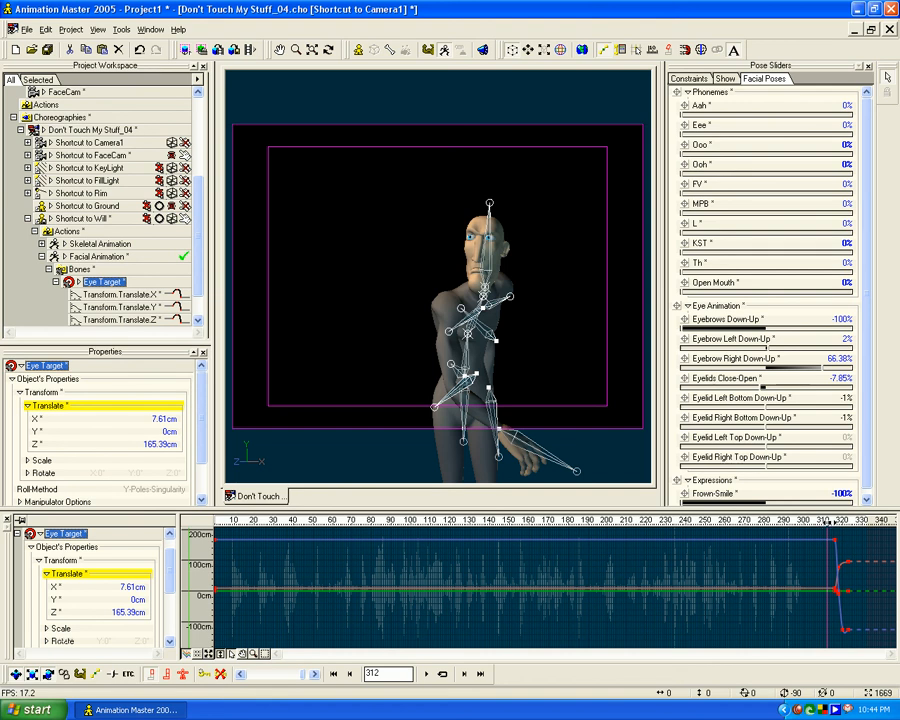
{"action": "mouse_move", "coordinate": [828, 522]}
{"action": "left_mouse_down"}
{"action": "mouse_move", "coordinate": [661, 521]}
{"action": "mouse_move", "coordinate": [830, 514]}
{"action": "mouse_move", "coordinate": [733, 514]}
{"action": "mouse_move", "coordinate": [805, 513]}
{"action": "mouse_move", "coordinate": [797, 513]}
{"action": "left_mouse_up"}
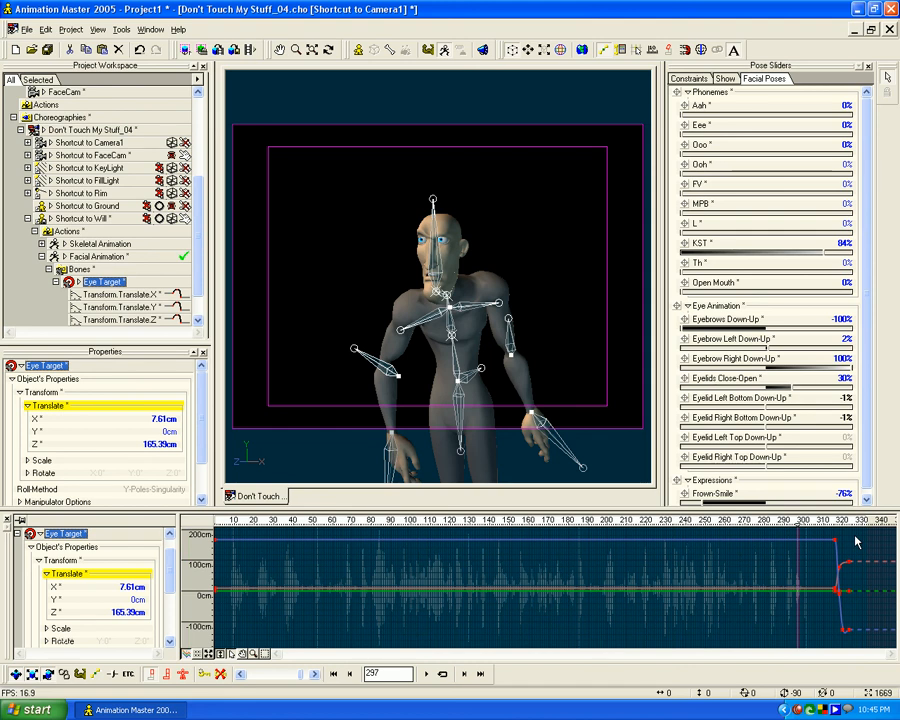
{"action": "mouse_move", "coordinate": [797, 522]}
{"action": "left_mouse_down"}
{"action": "mouse_move", "coordinate": [756, 522]}
{"action": "mouse_move", "coordinate": [811, 522]}
{"action": "left_mouse_up"}
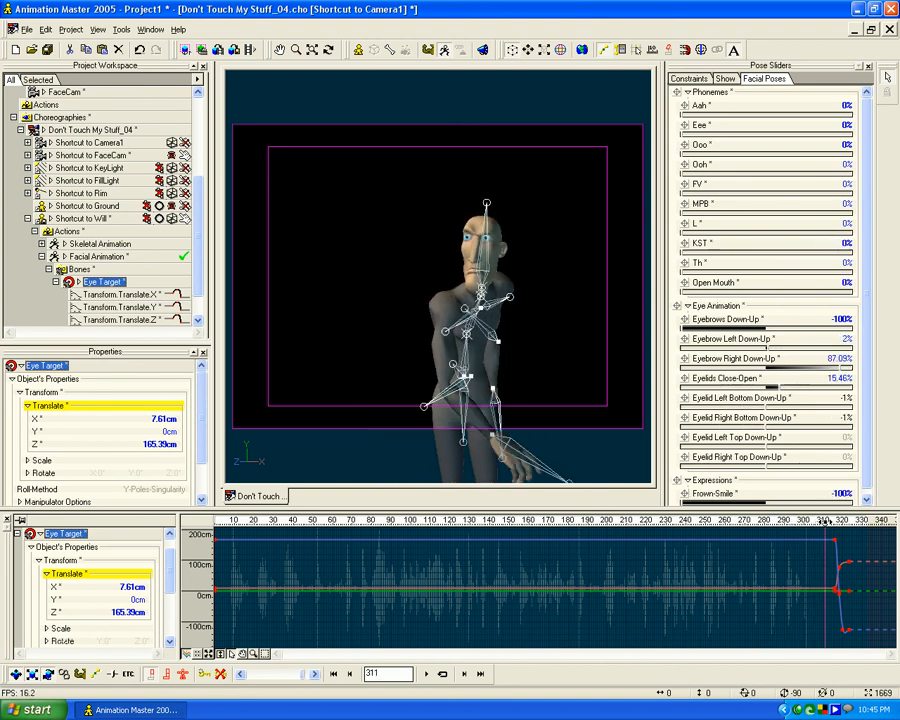
{"action": "left_click_drag", "start_coordinate": [818, 521], "coordinate": [792, 521]}
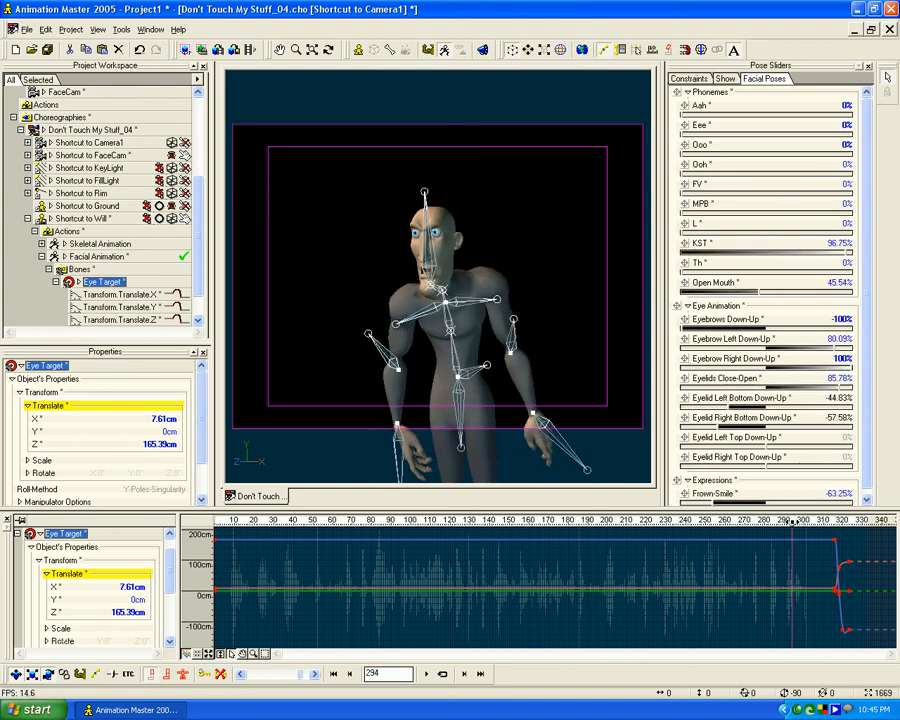